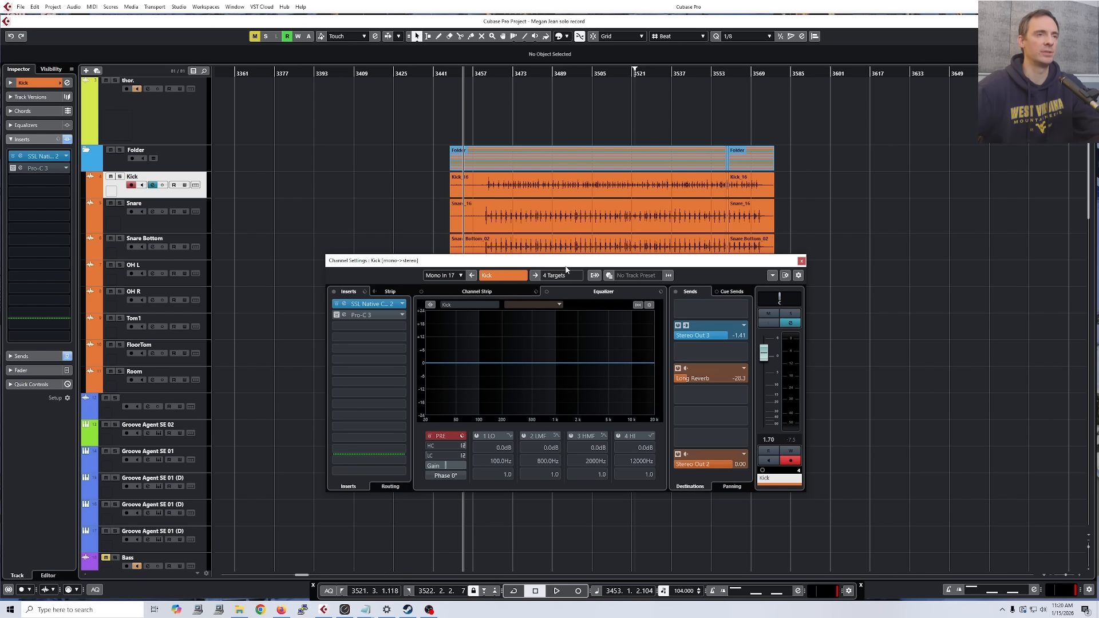
Enable the Pro-C 3 insert on the Kick channel and open its editor
left_click_drag(568, 262, 575, 256)
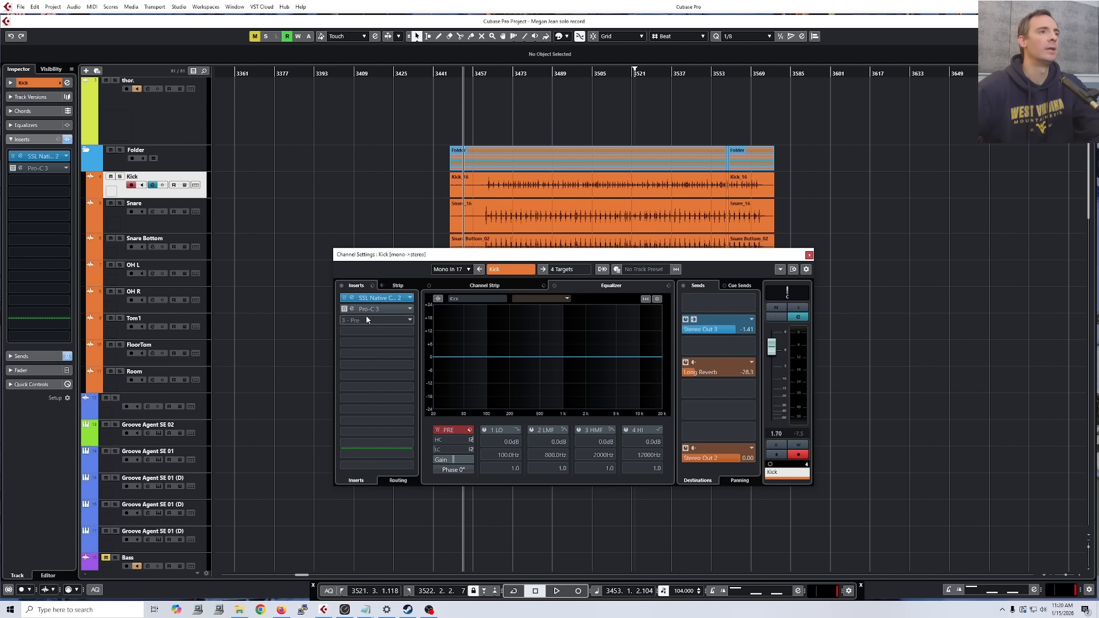
left_click(344, 309)
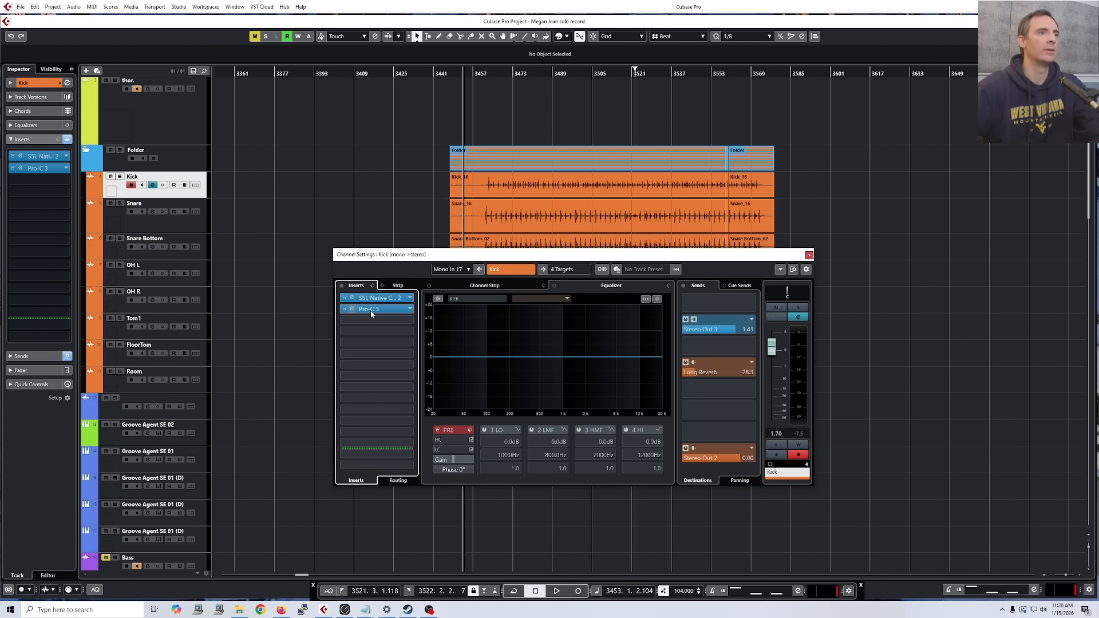
left_click(372, 310)
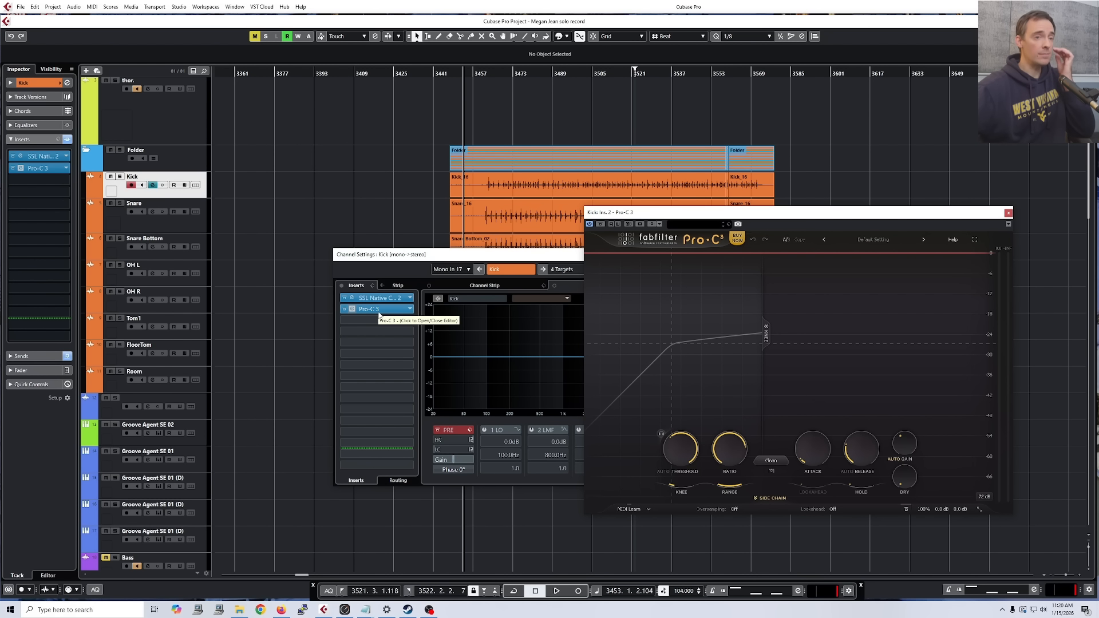
Clear away the Kick channel settings window and place the Pro-C 3 editor below the Kick and Snare tracks
left_click_drag(476, 251, 179, 244)
left_click(496, 244)
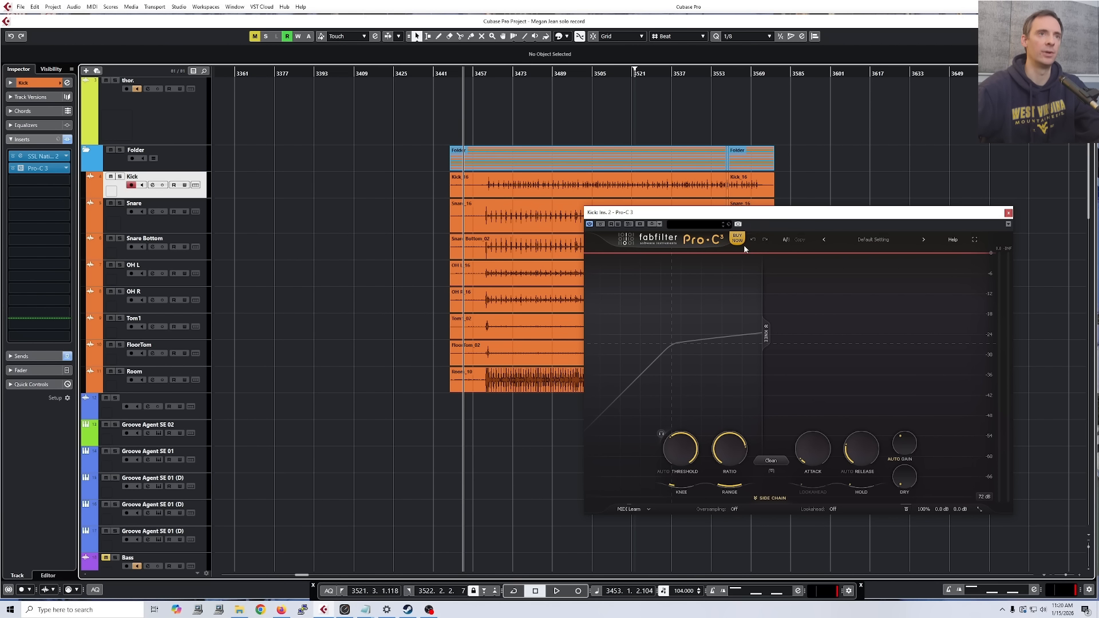
left_click_drag(762, 216, 336, 145)
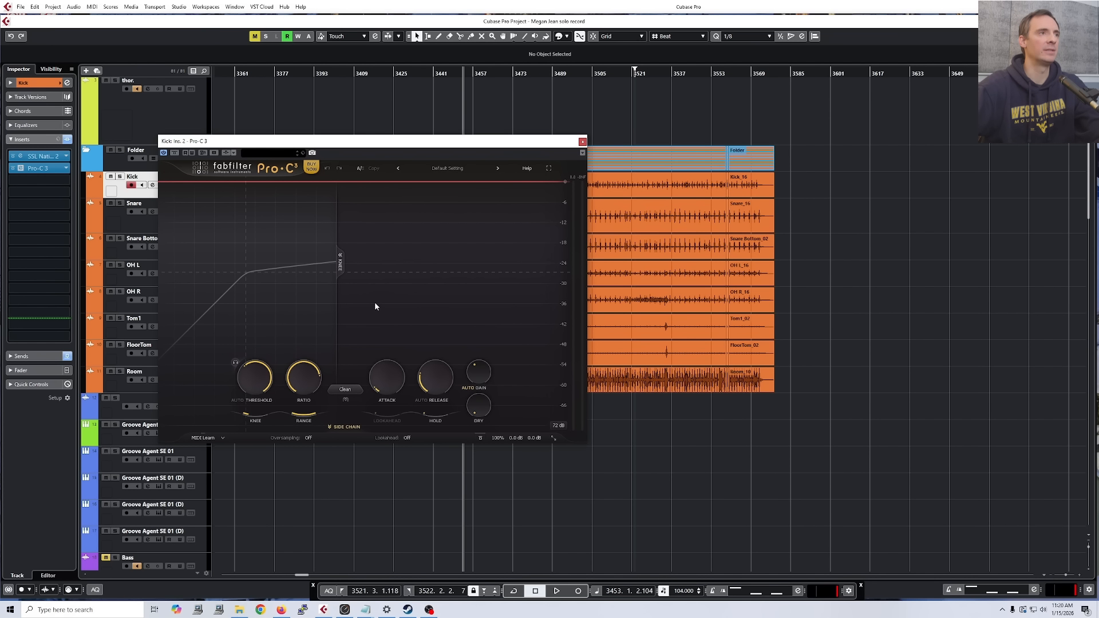
left_click_drag(356, 143, 603, 237)
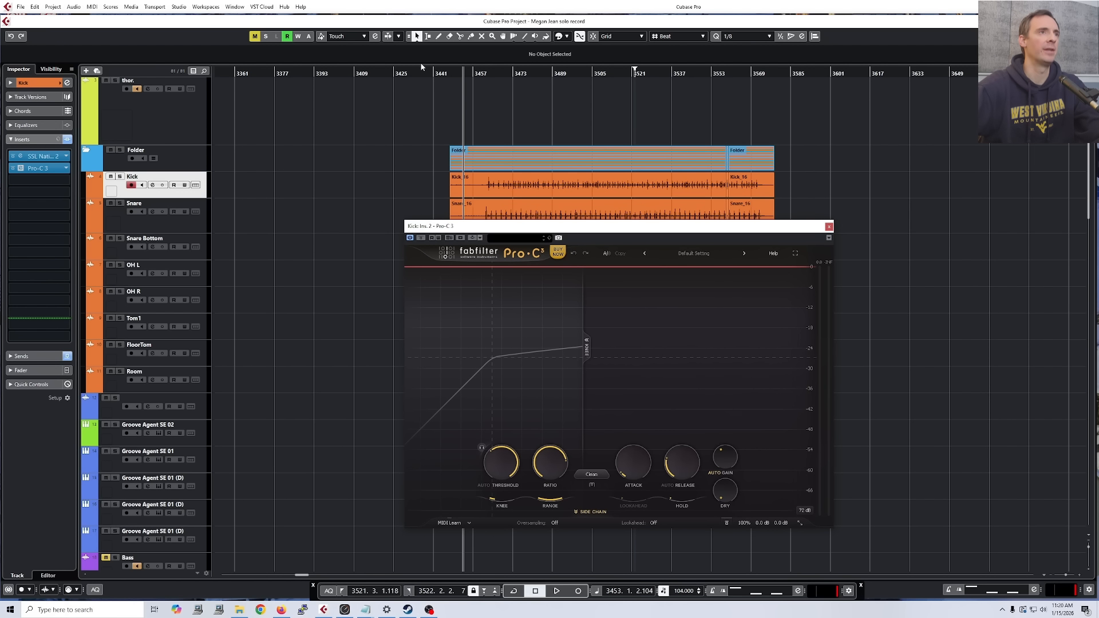
Play the project with the Kick soloed, compare Pro-C 3 bypassed and active, and unsolo the Kick
key("space")
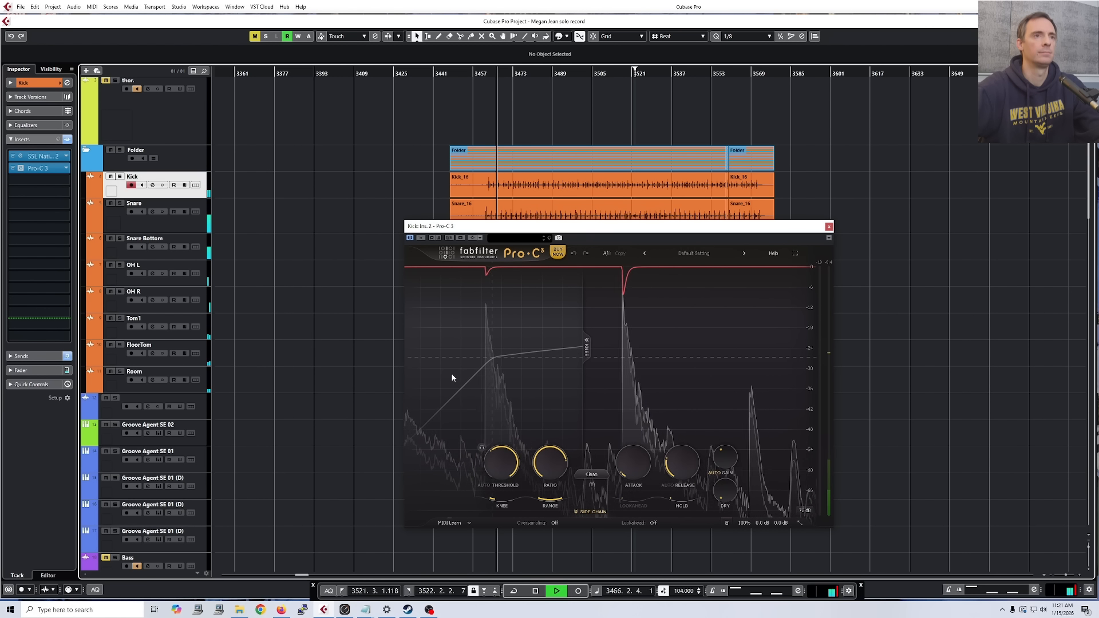
key("s")
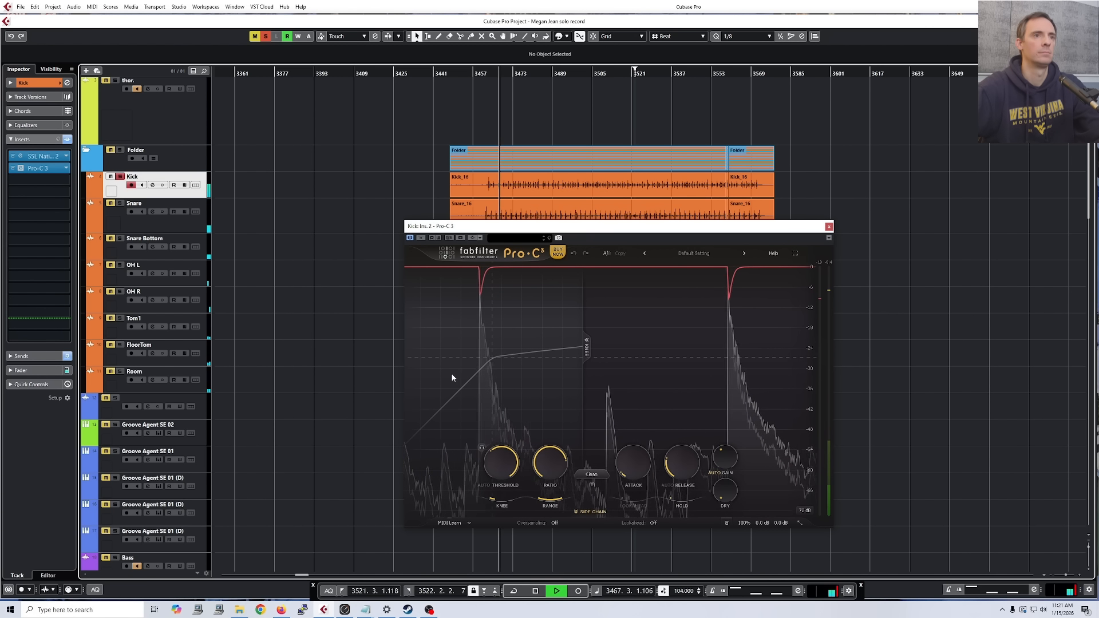
left_click(421, 239)
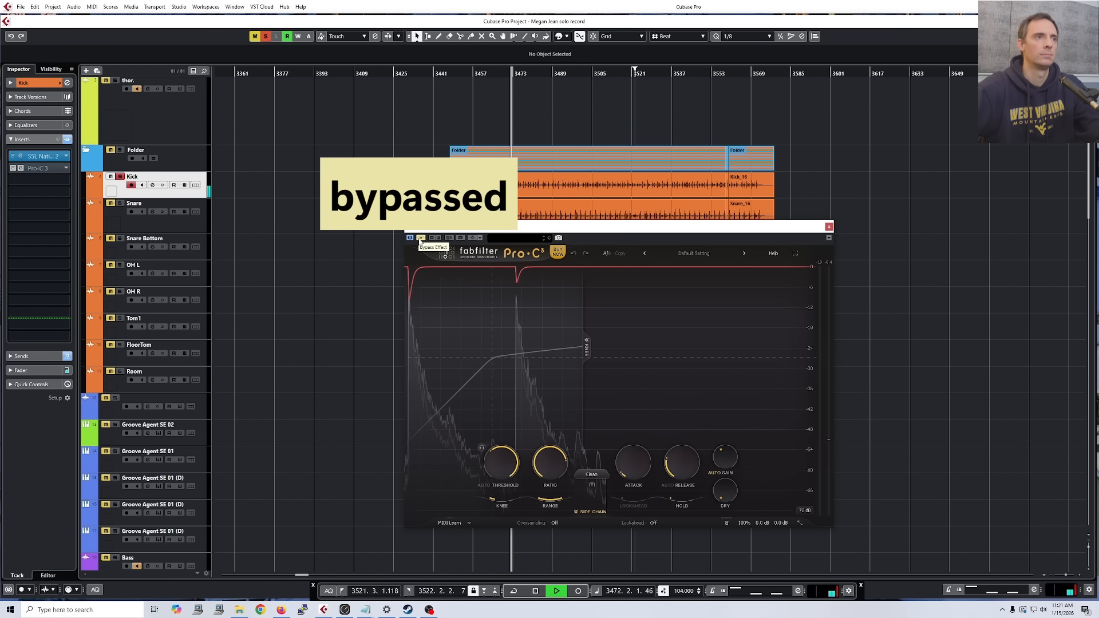
left_click(421, 239)
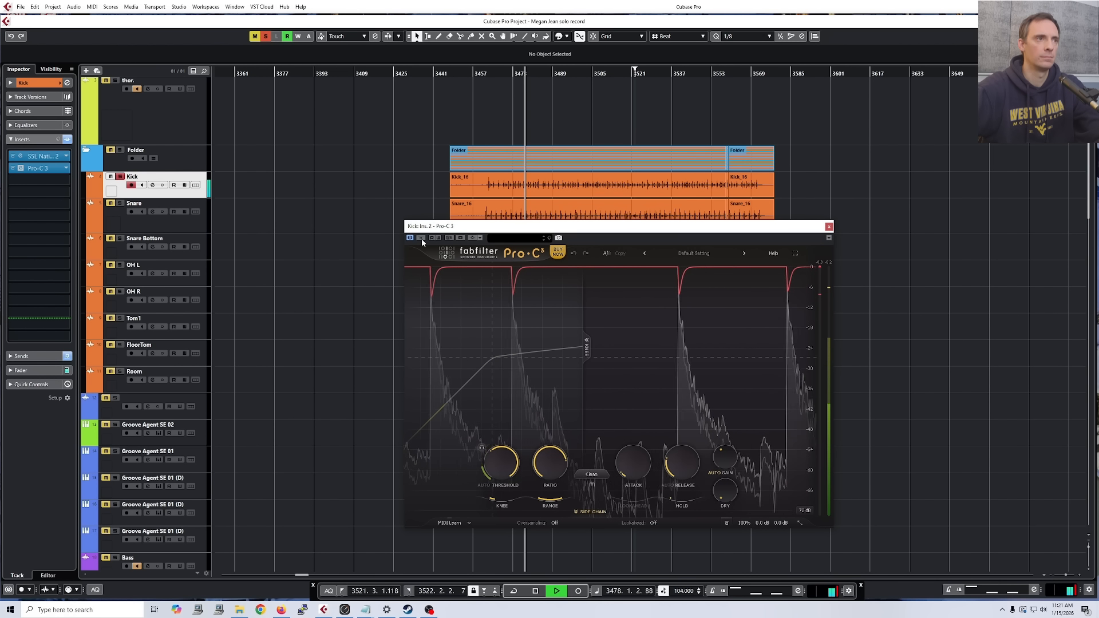
left_click(421, 239)
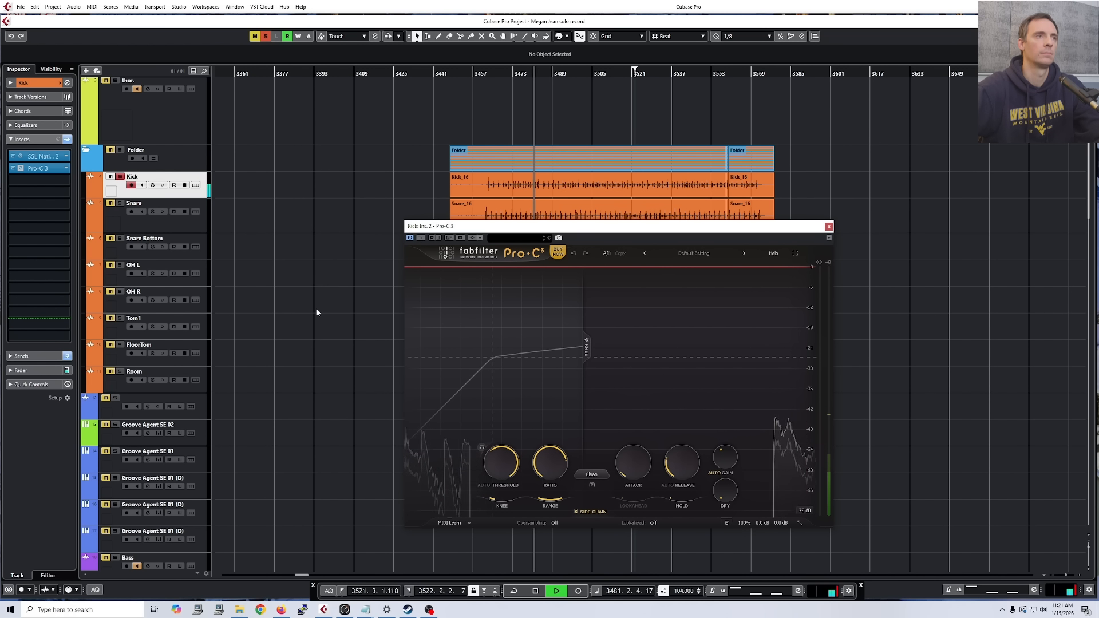
key("s")
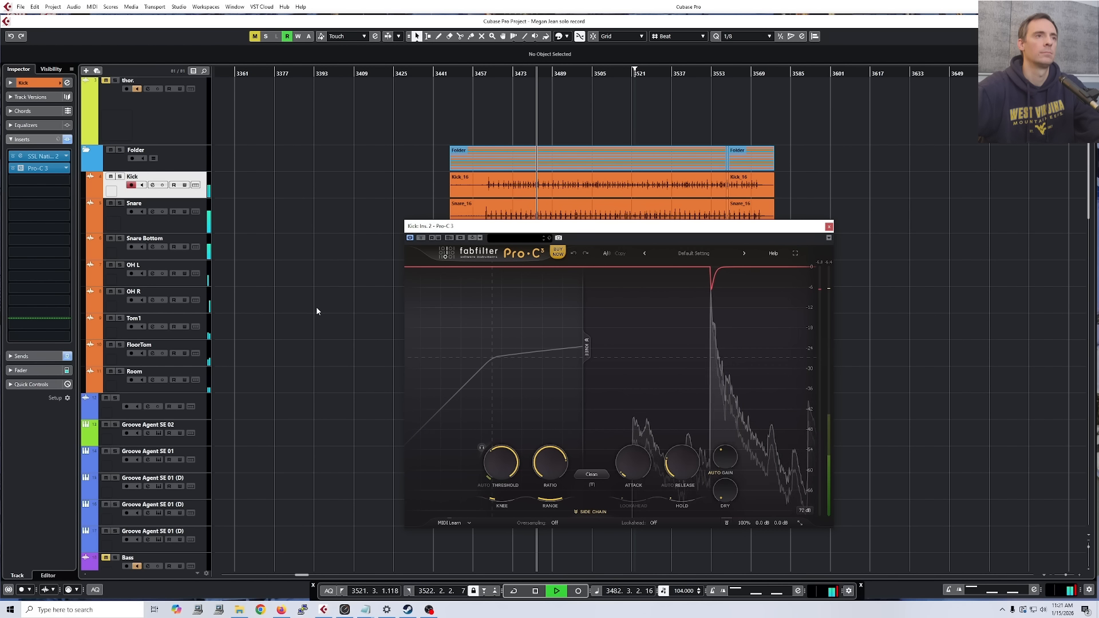
Solo all the drum tracks from Kick to Room and compare the sound with Pro-C 3 bypassed and active
left_click(203, 391, "shift")
key("s")
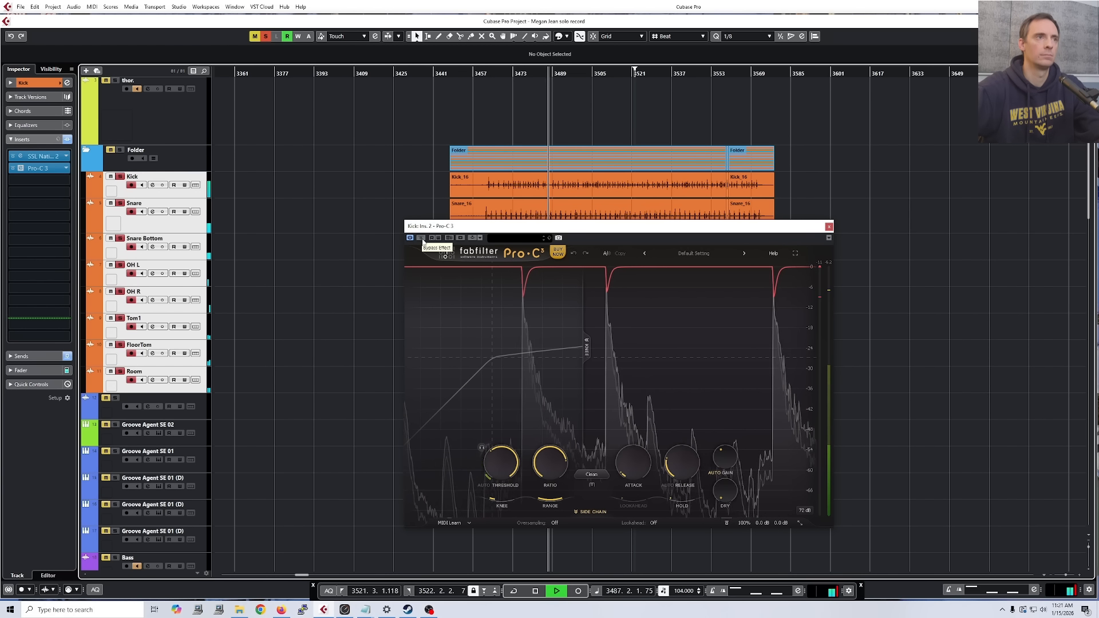
left_click(421, 238)
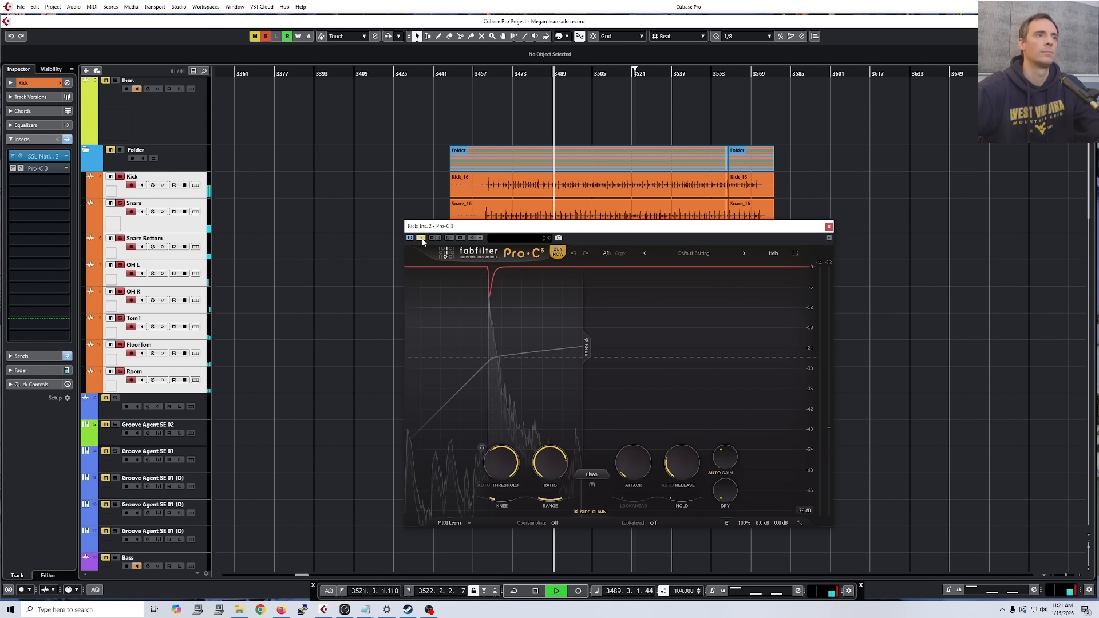
left_click(421, 238)
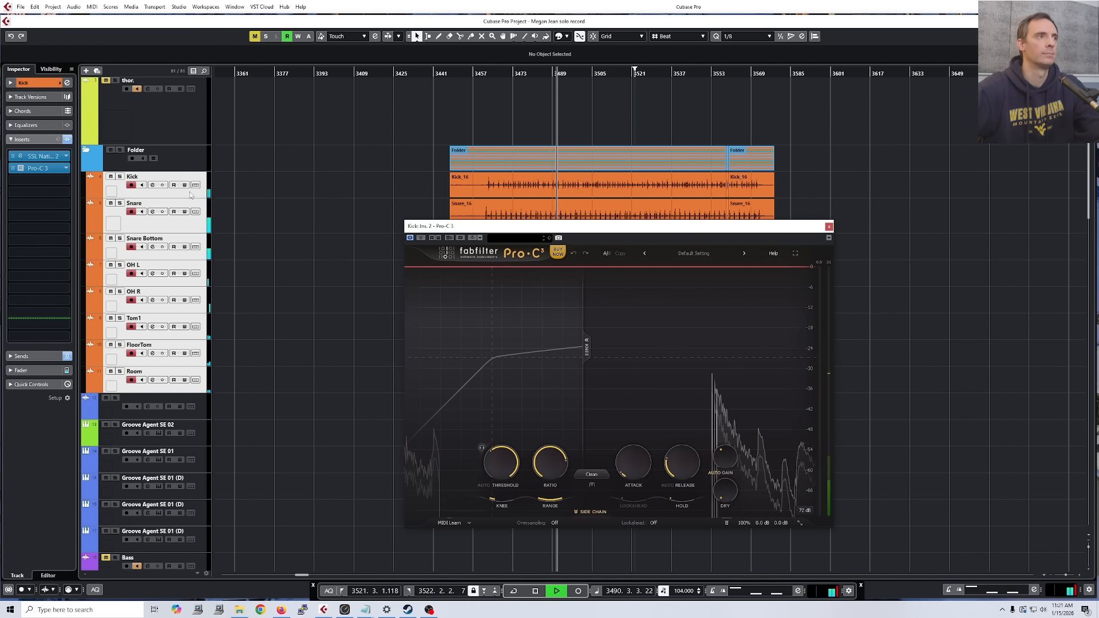
Solo only the Kick and set Pro-C 3's compression style to the Modern style Punch
key("s")
left_click(592, 475)
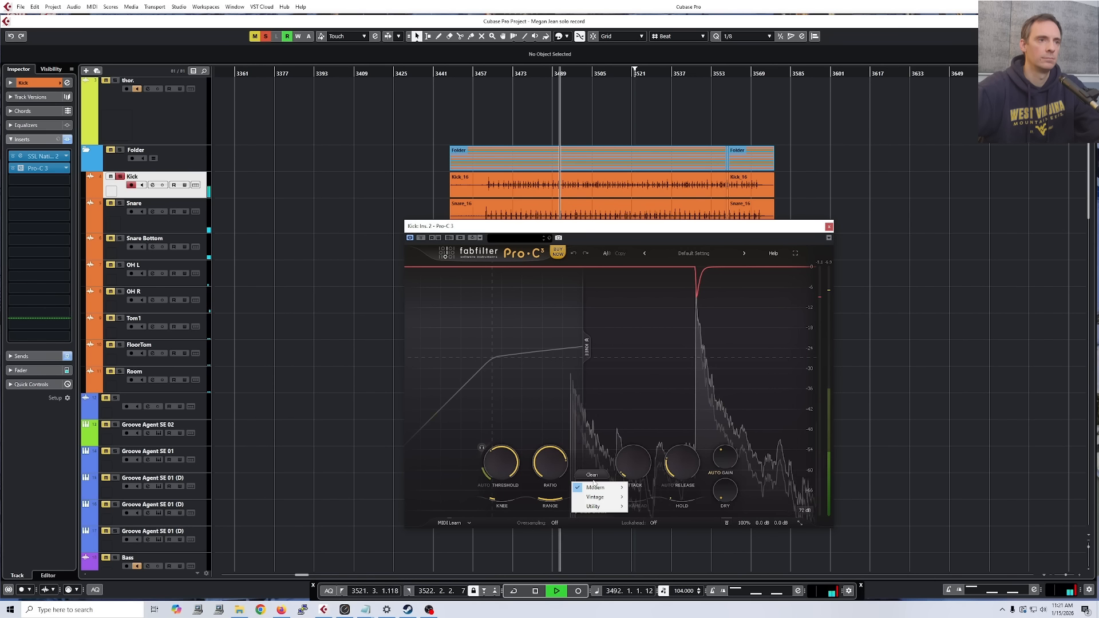
mouse_move(598, 487)
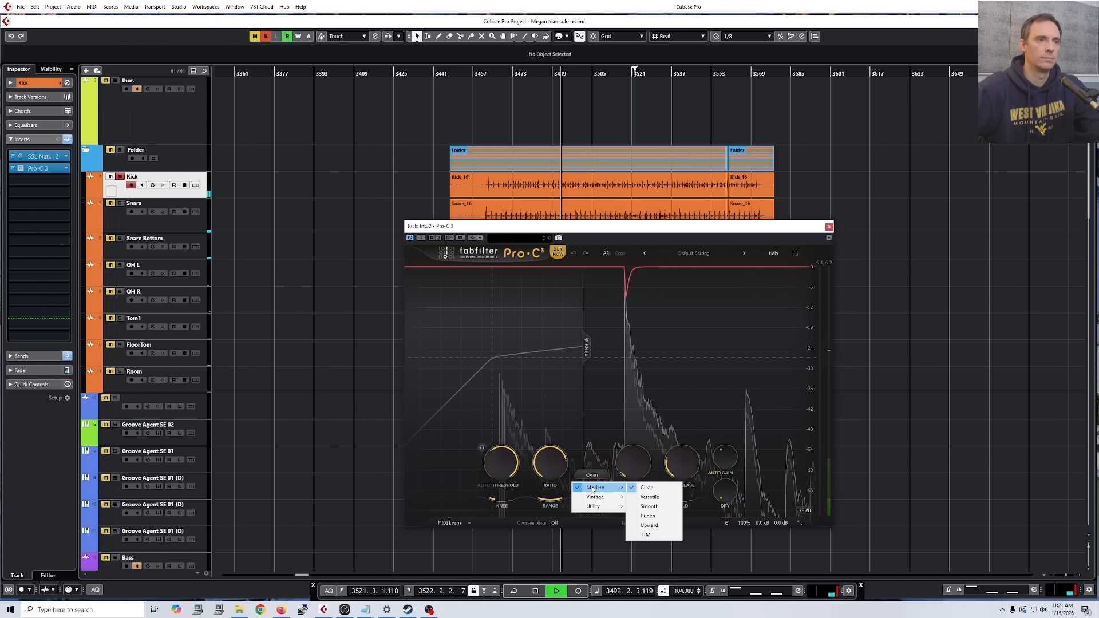
left_click(670, 517)
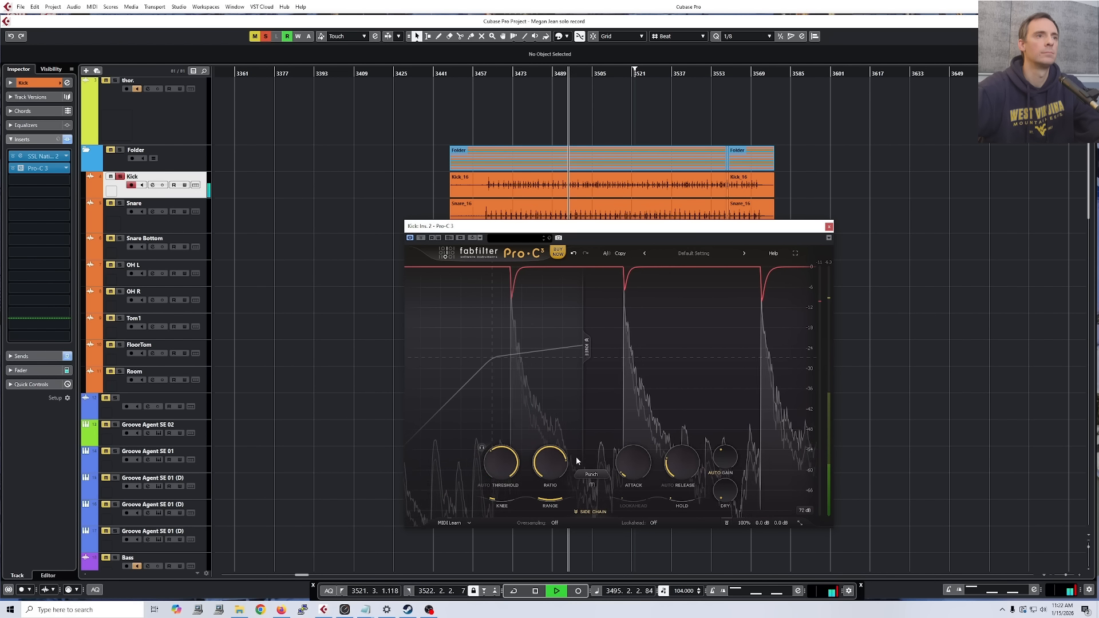
mouse_move(629, 452)
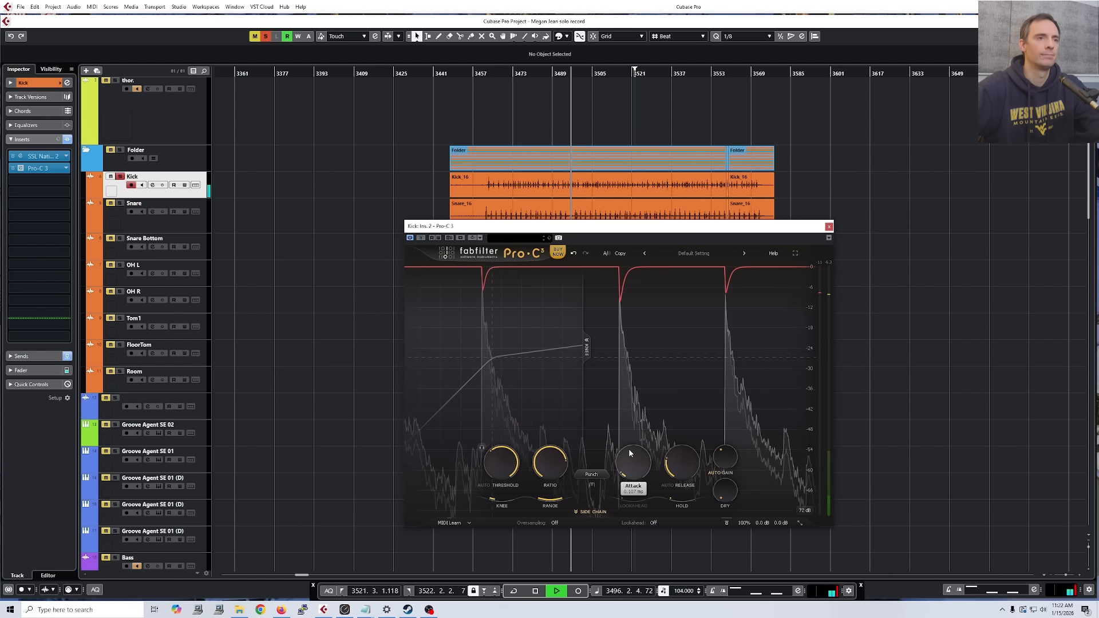
Set Pro-C 3's compression style on the Kick to the Modern style Smooth
left_click(592, 475)
mouse_move(595, 488)
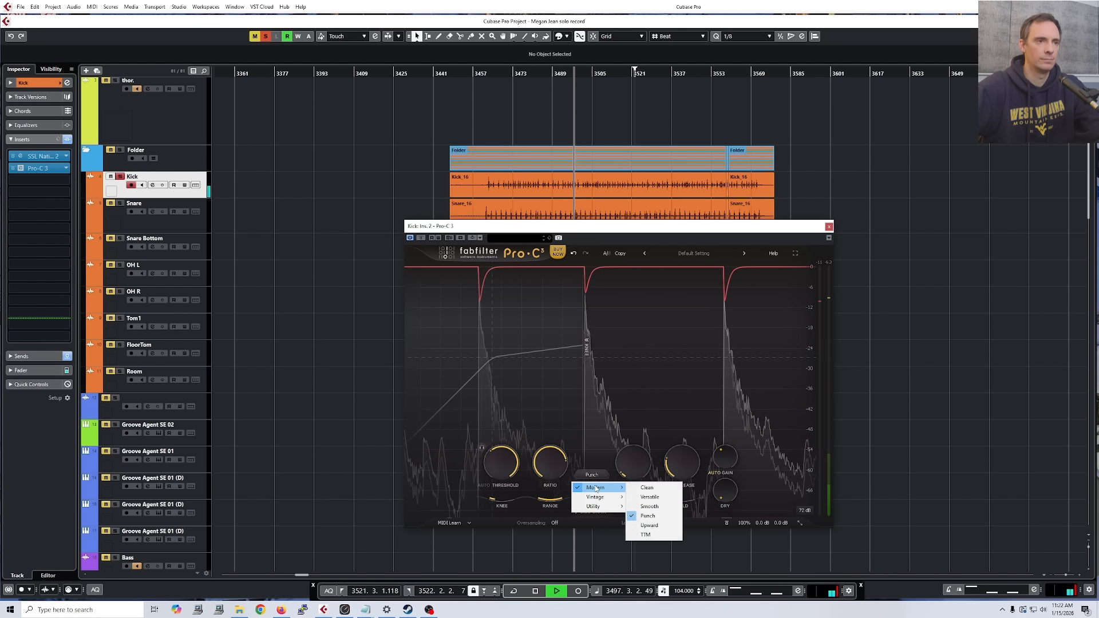
left_click(649, 506)
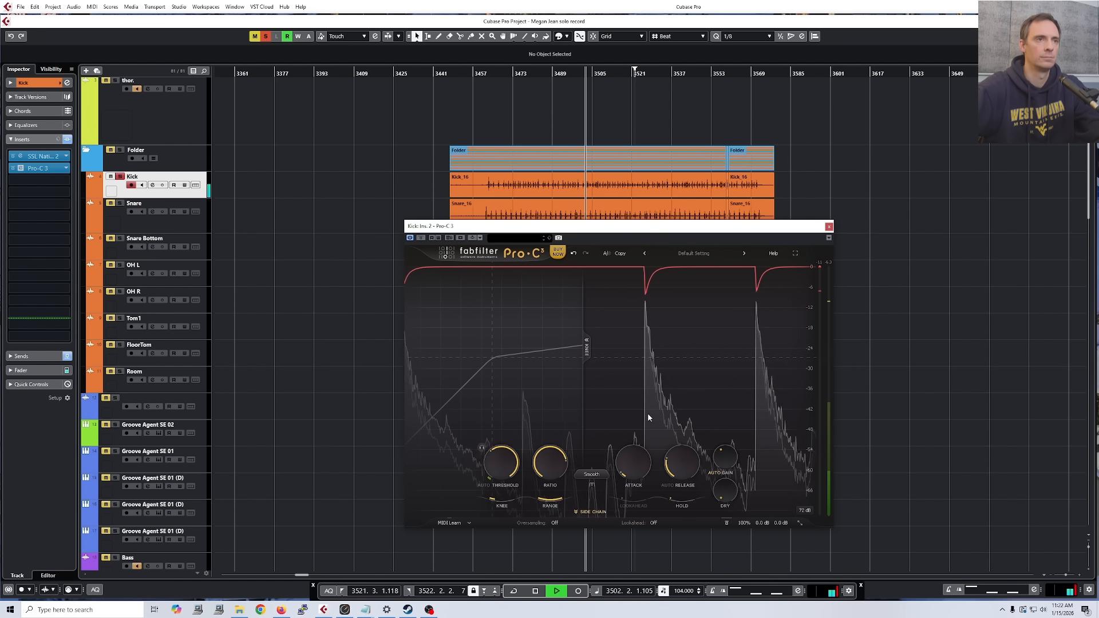
Set Pro-C 3's compression style to the Modern style Clean, stop playback and unsolo the Kick
left_click(592, 474)
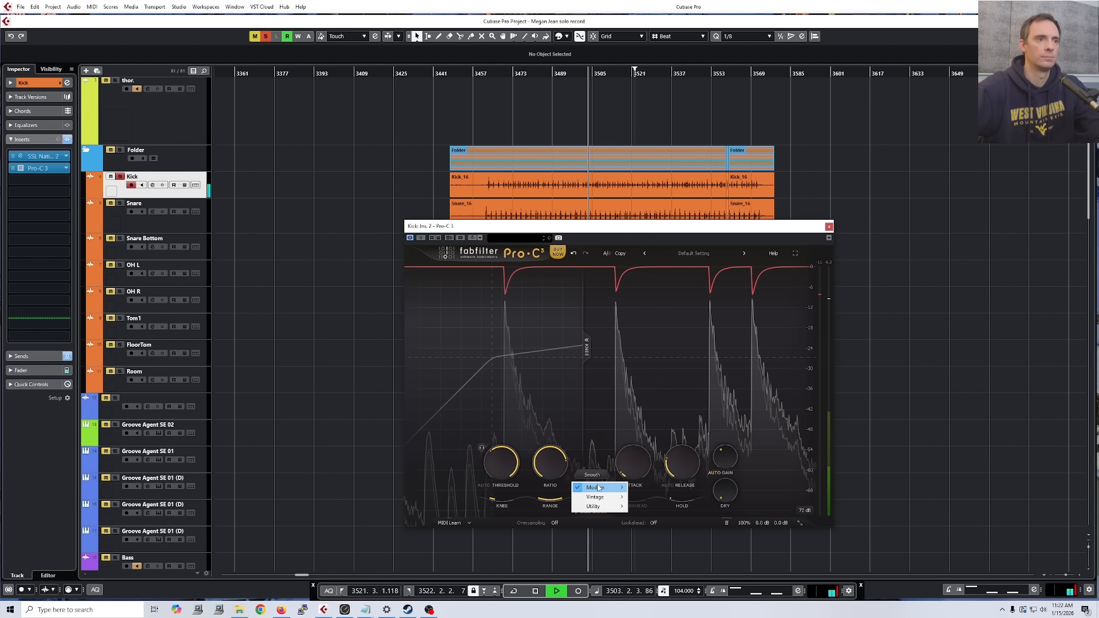
mouse_move(598, 487)
left_click(644, 487)
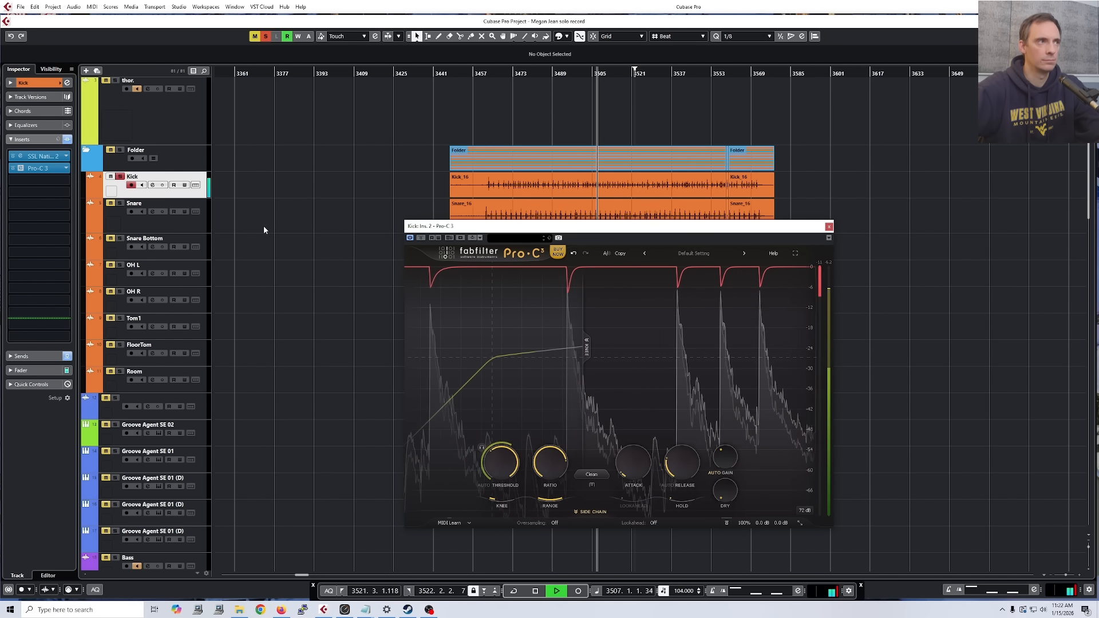
key("space")
left_click(119, 176)
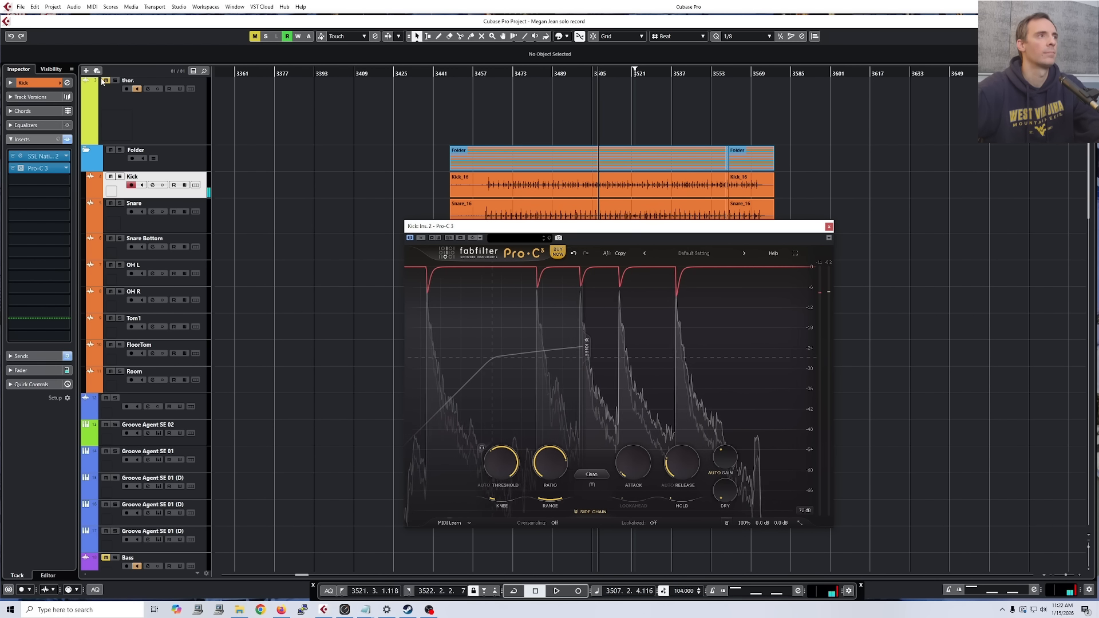
left_click(594, 475)
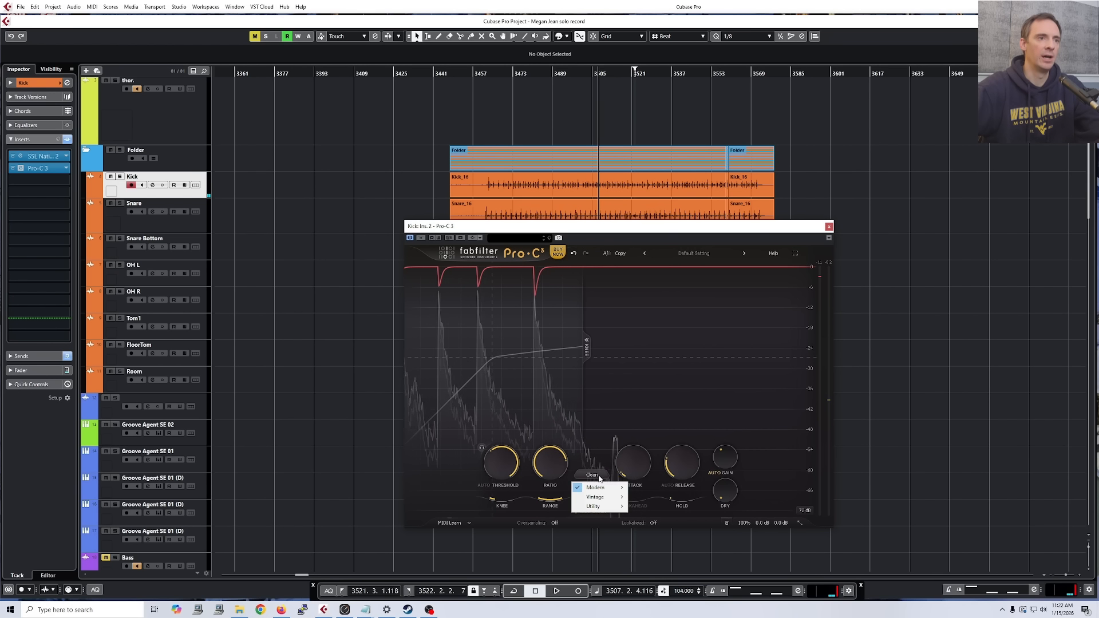
mouse_move(602, 489)
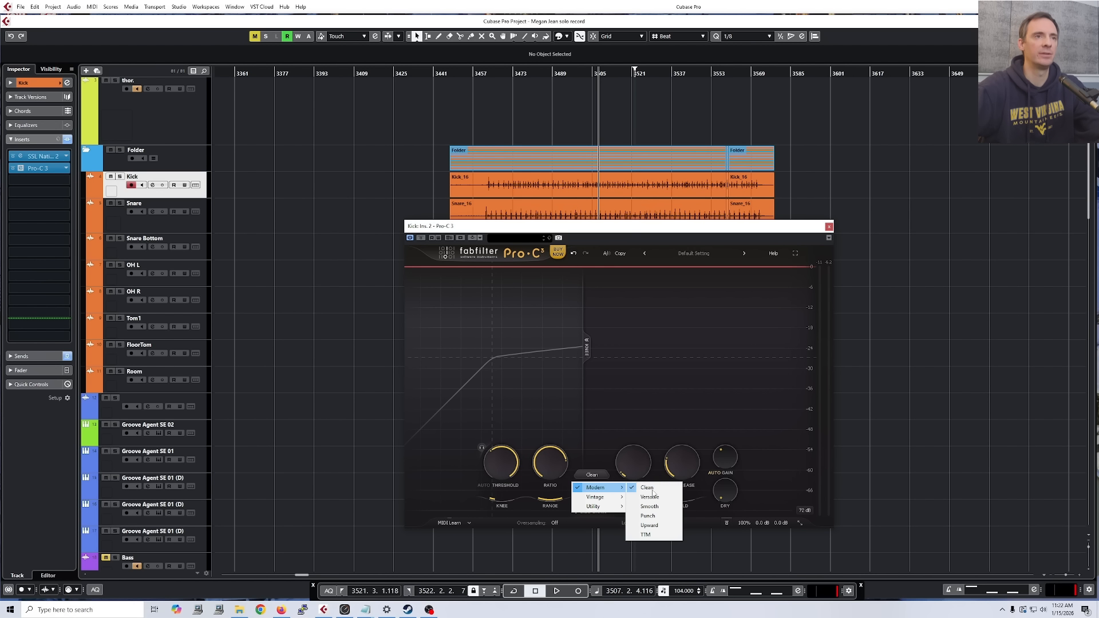
left_click_drag(659, 232, 657, 255)
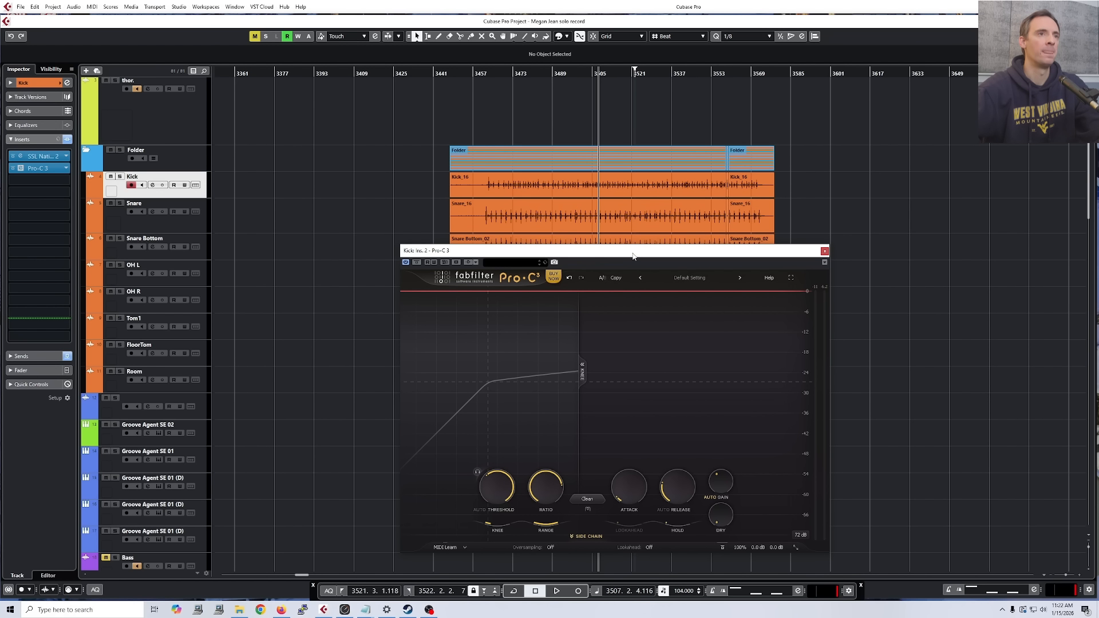
left_click_drag(633, 254, 625, 241)
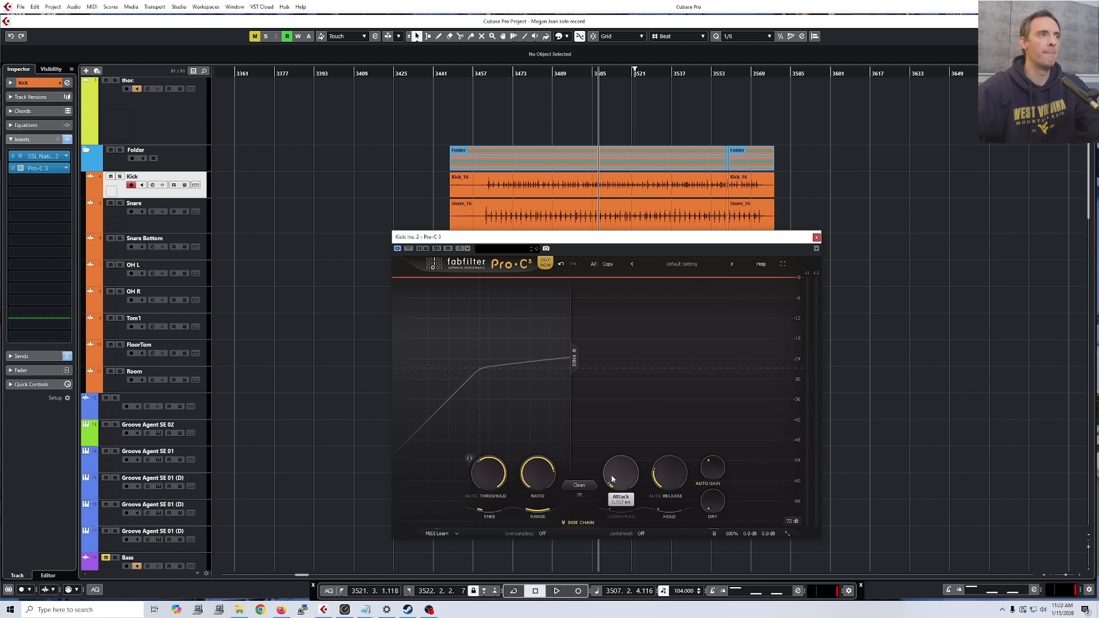
left_click_drag(604, 236, 580, 234)
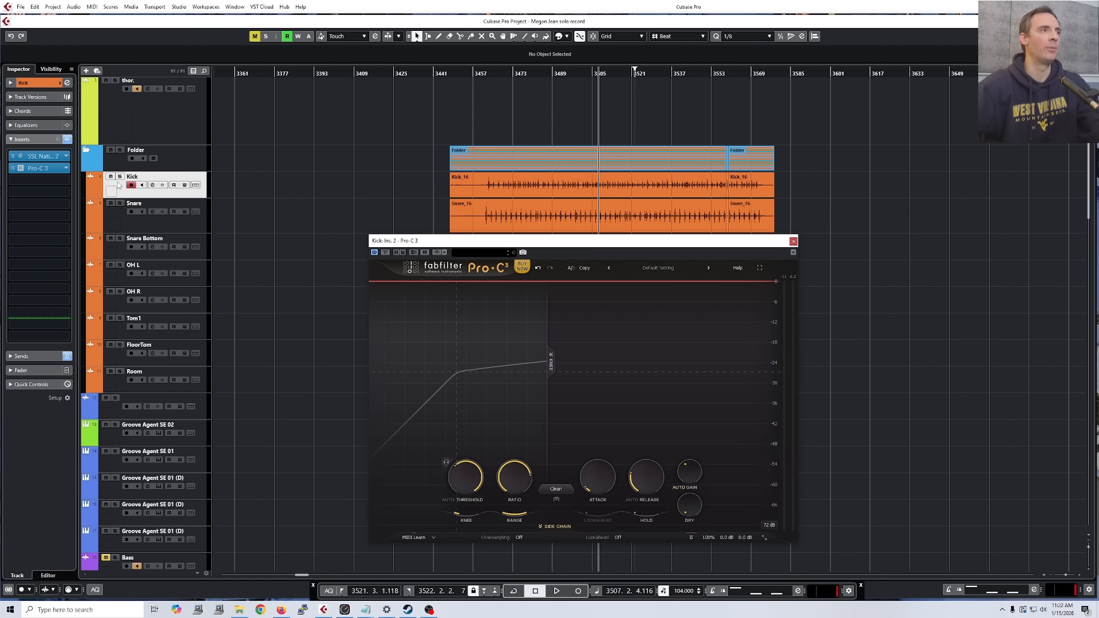
scroll(560, 212, "up", 6)
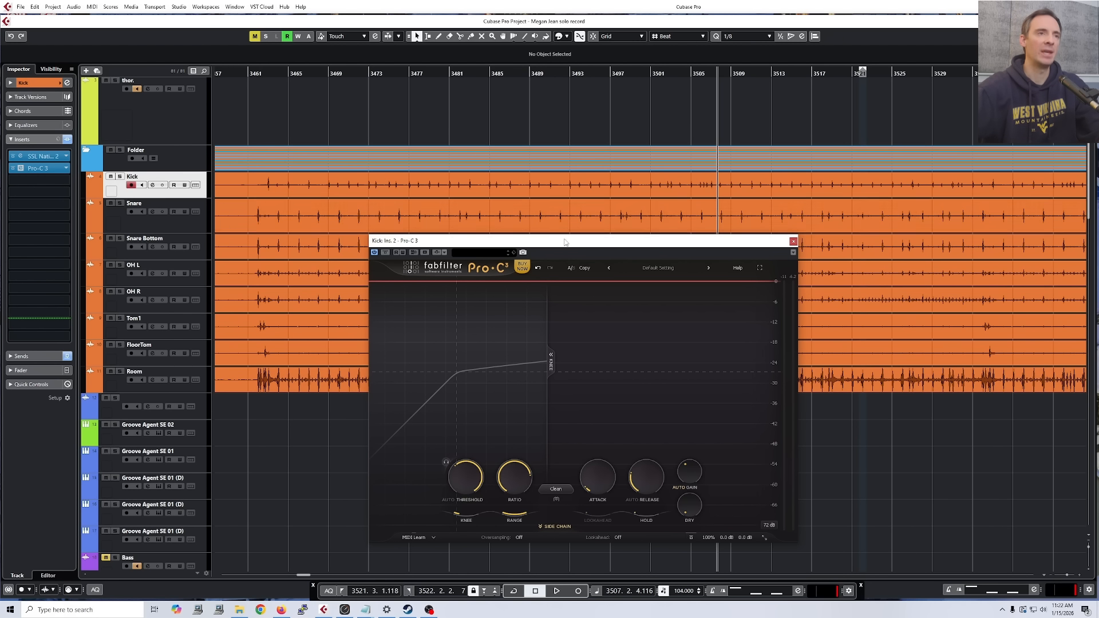
left_click_drag(564, 242, 514, 248)
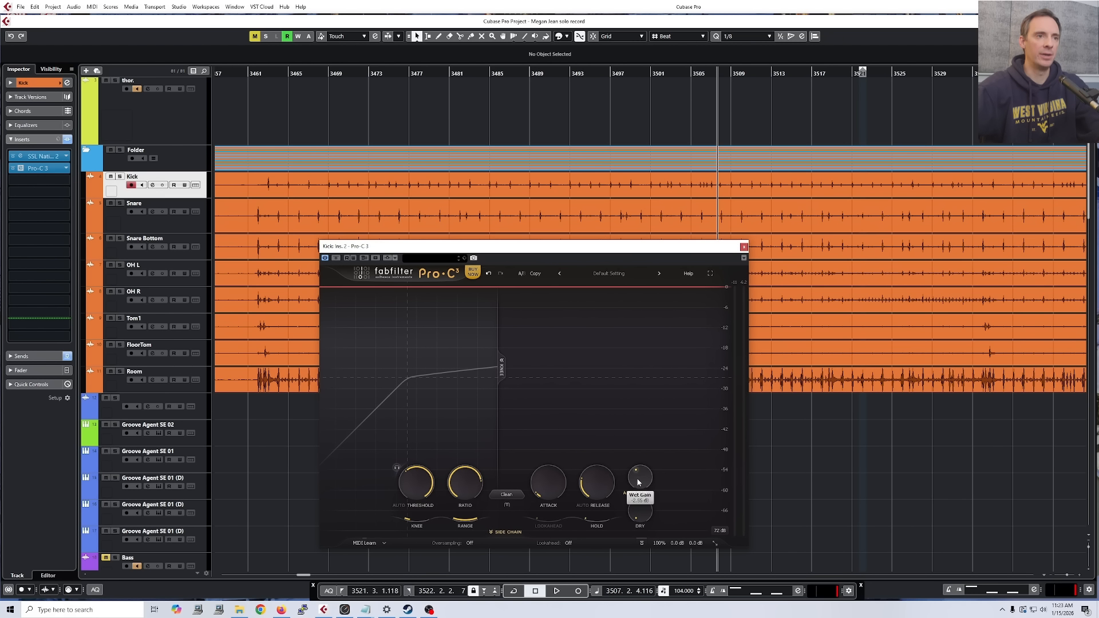
mouse_move(639, 477)
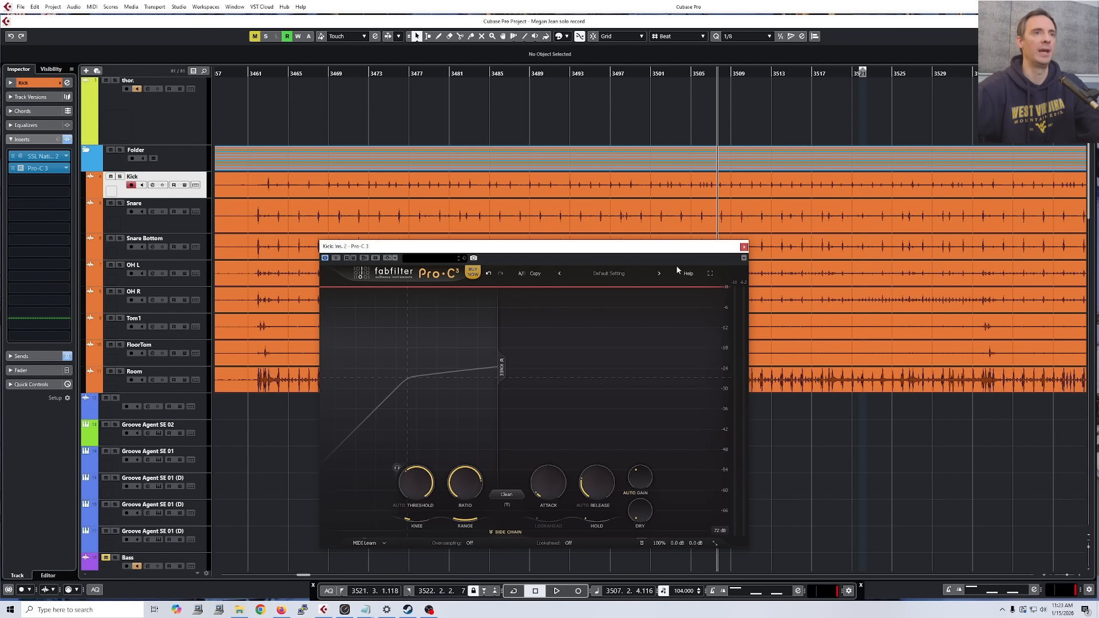
Set the locators to a short range around the kick hit at bar 3483, with the Pro-C 3 editor moved lower
left_click_drag(681, 250, 716, 266)
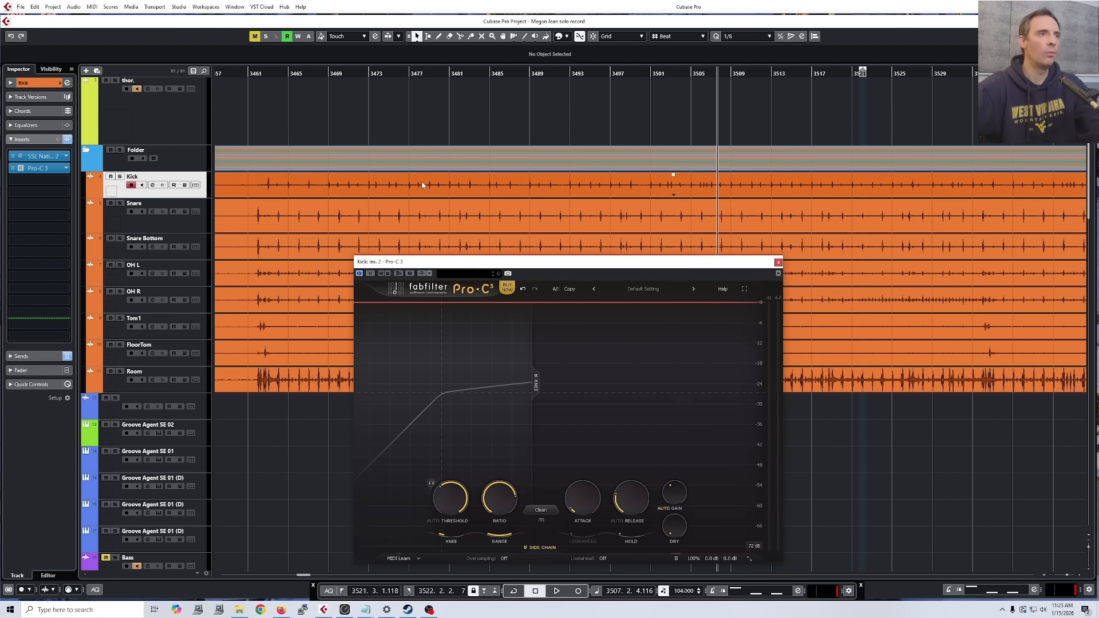
scroll(454, 206, "up", 3)
scroll(523, 238, "up", 4)
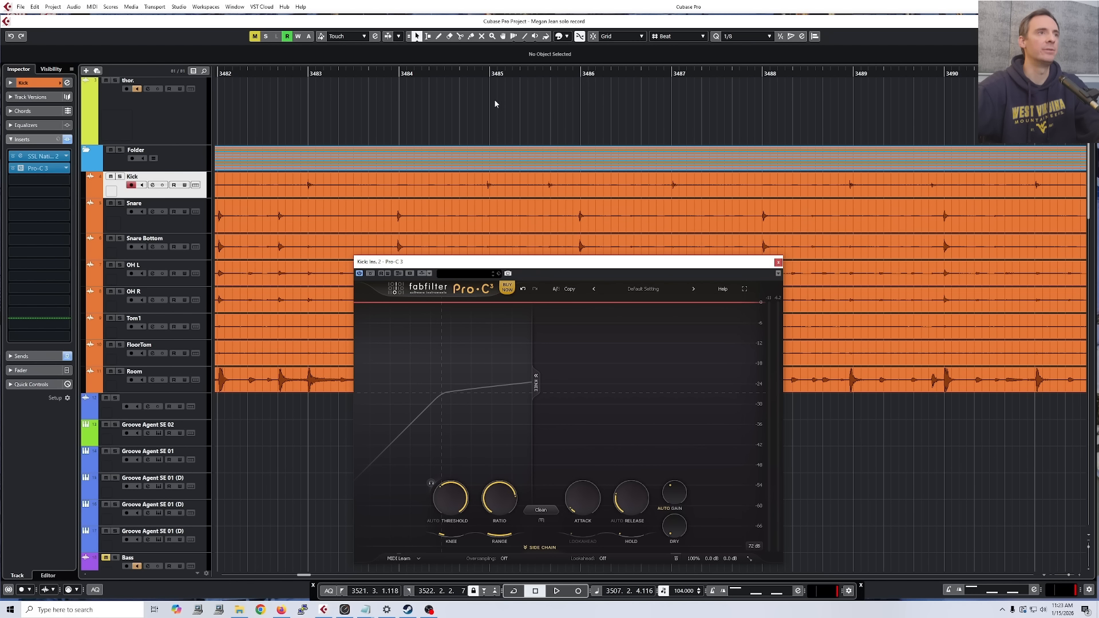
left_click(341, 74, "alt")
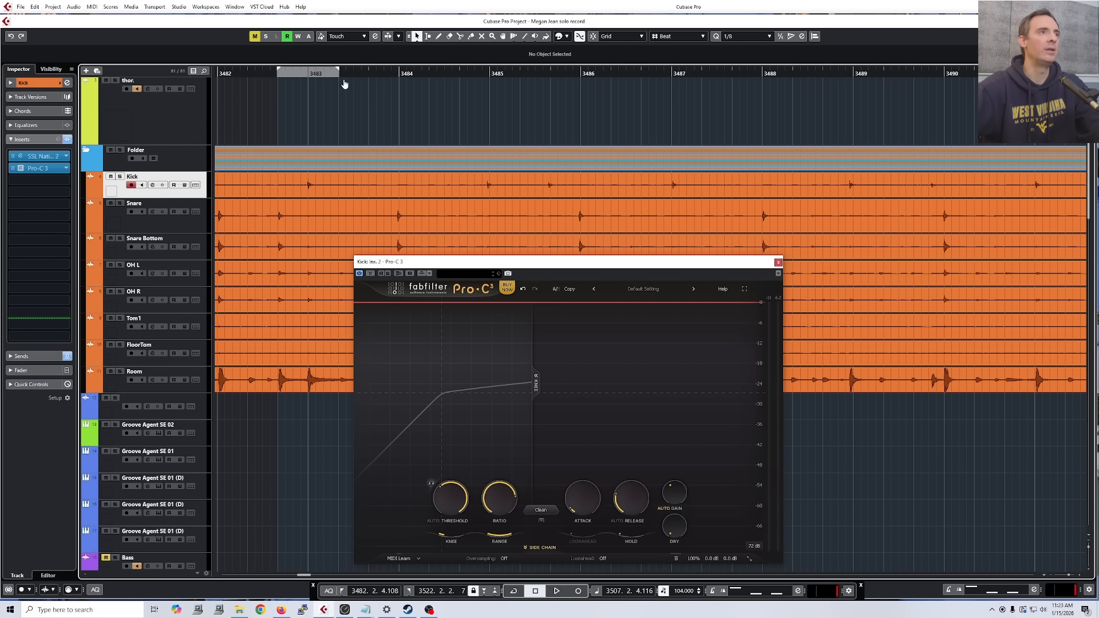
Loop a short range around the kick hit at bar 3483, shorten it to end near mid-bar, and play it
left_click(283, 73)
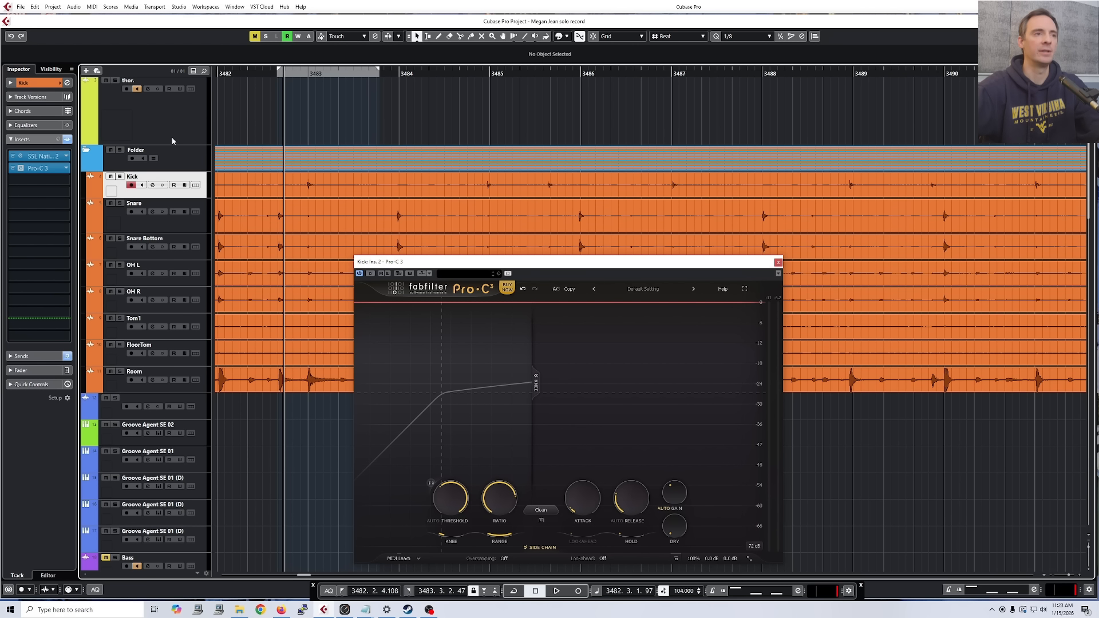
left_click(512, 592)
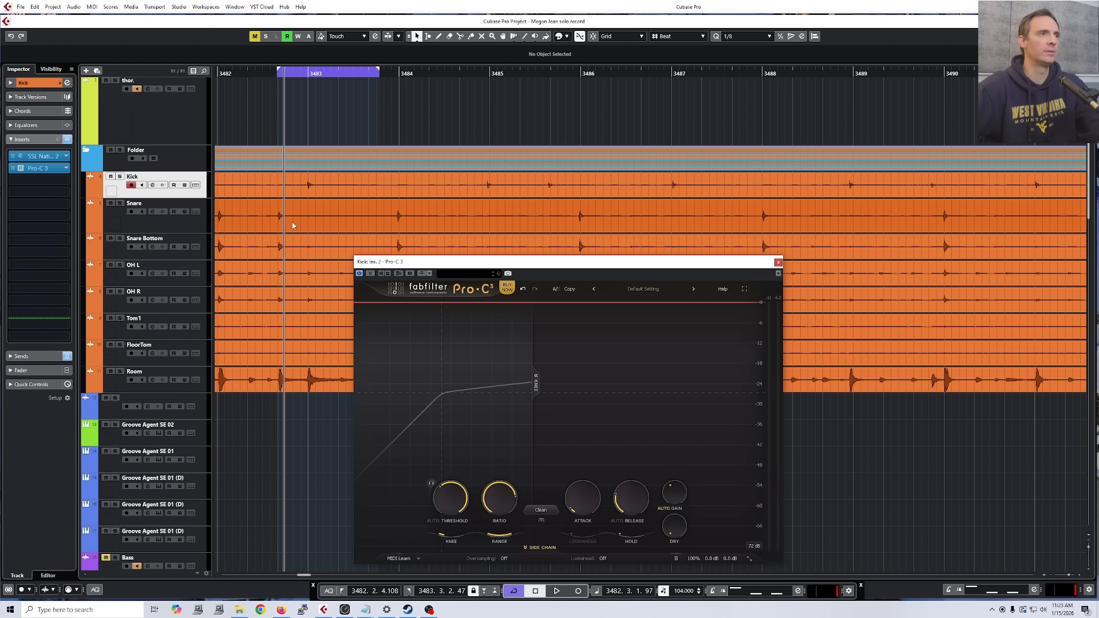
left_click(362, 75, "alt")
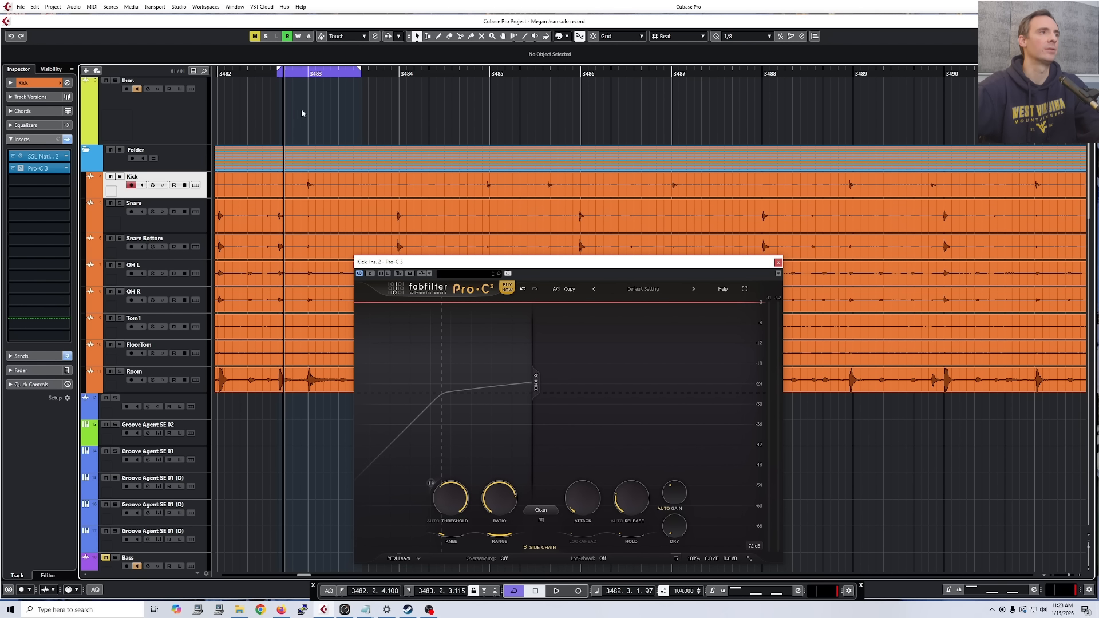
key("space")
key("s")
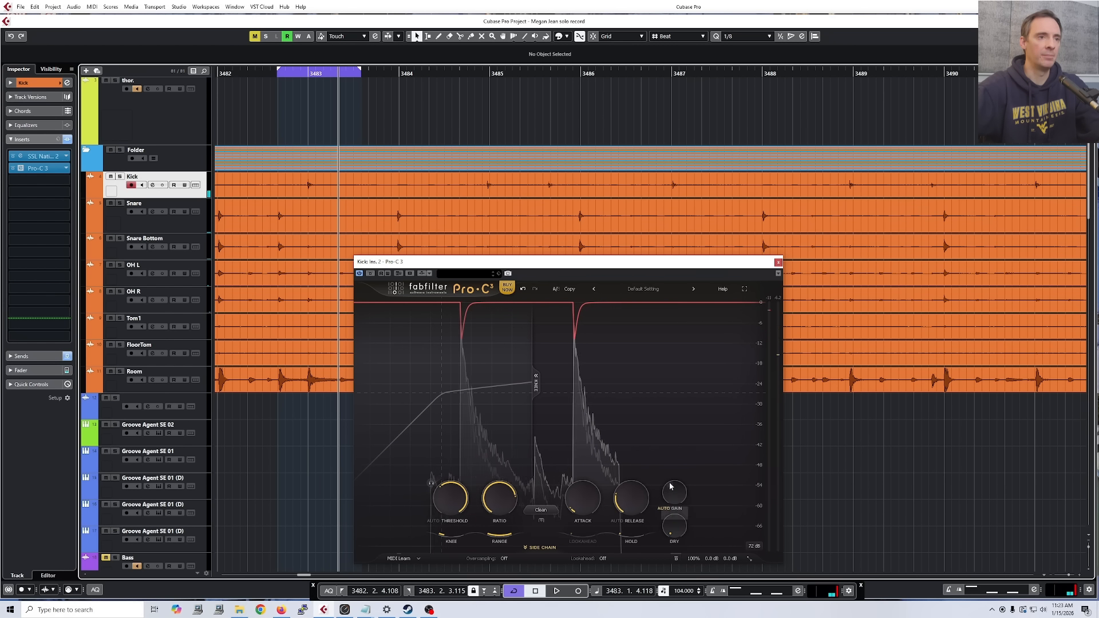
left_click_drag(675, 488, 683, 475)
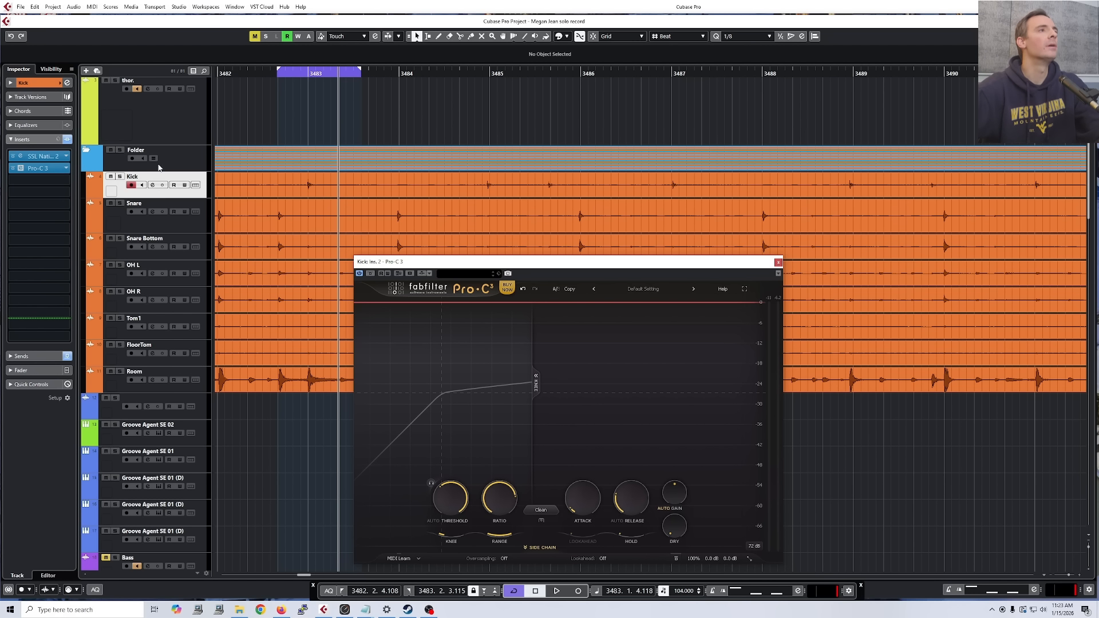
mouse_move(673, 506)
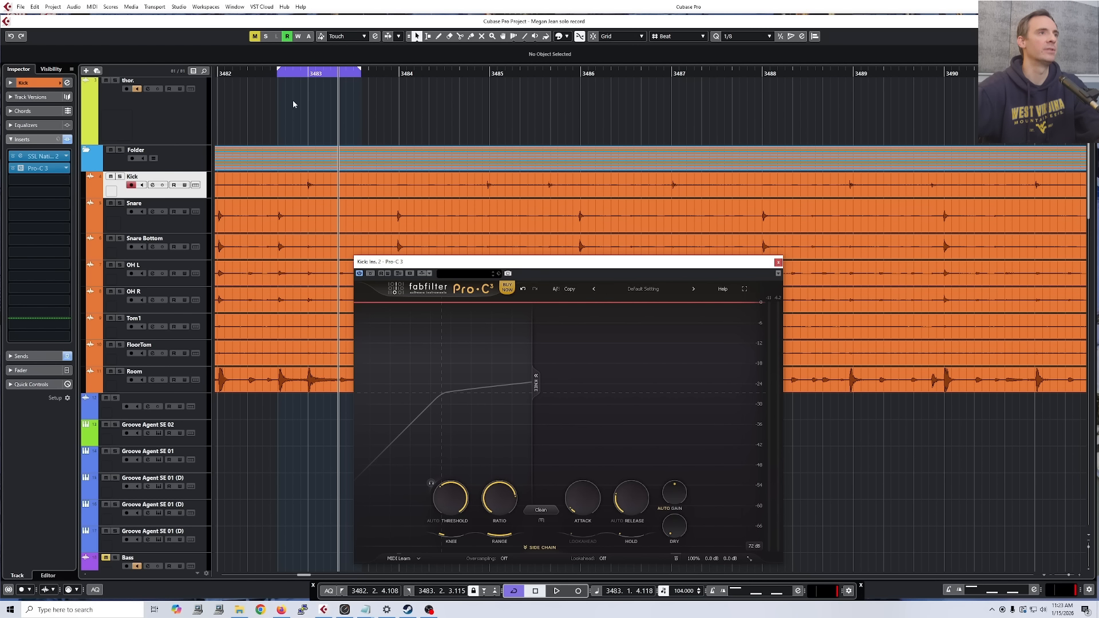
left_click(153, 186)
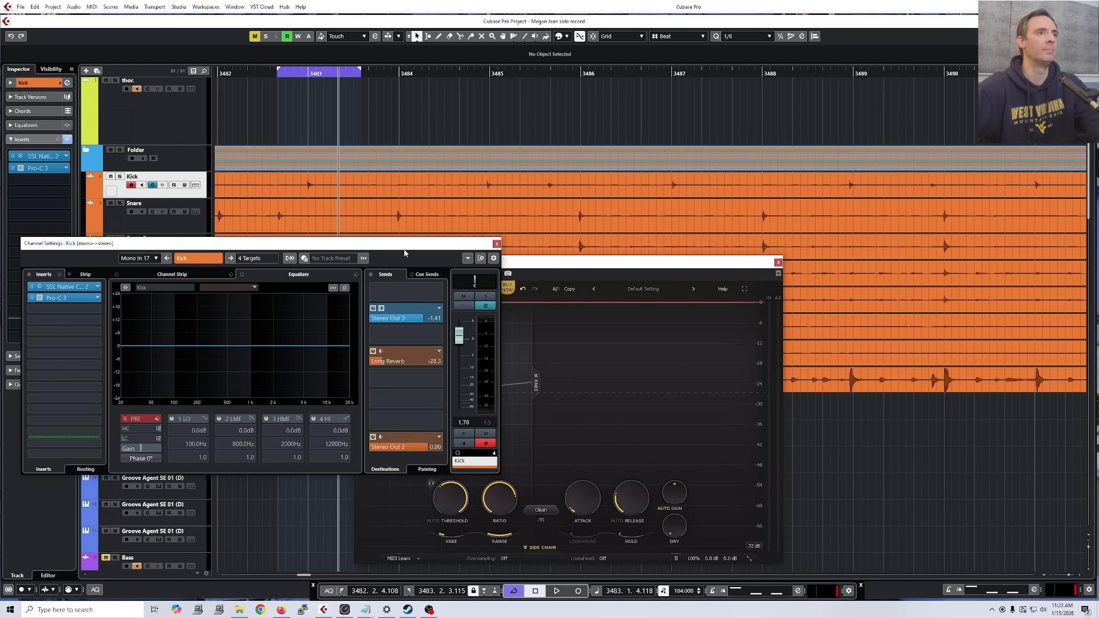
left_click_drag(405, 253, 235, 269)
Solo the Kick, play the loop and compare its channel level with Pro-C 3 active and bypassed
left_click(371, 274)
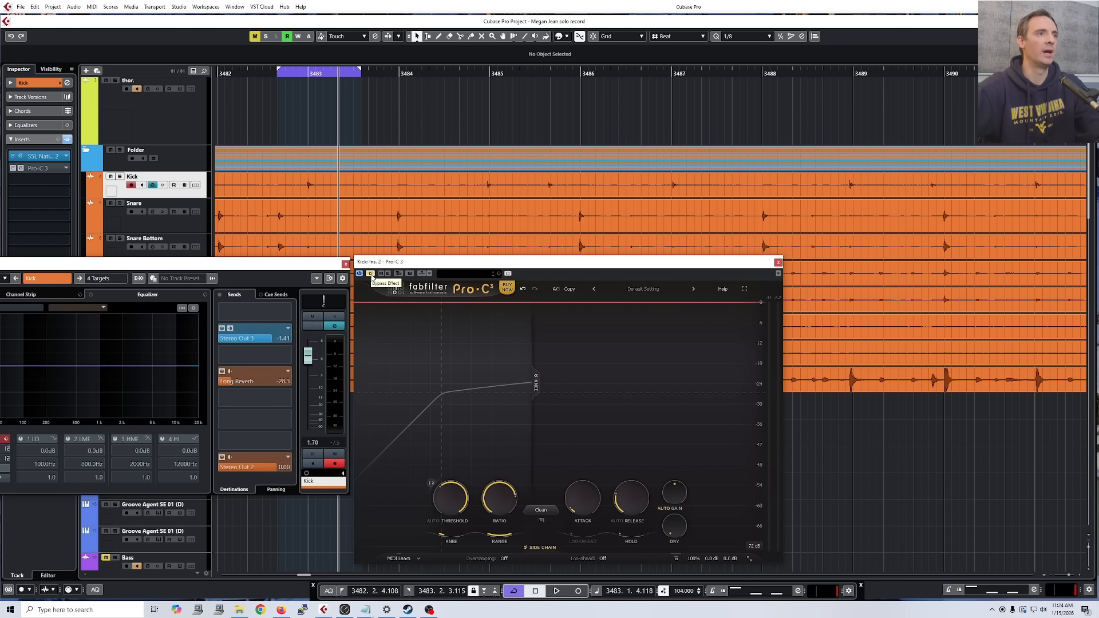
left_click(371, 275)
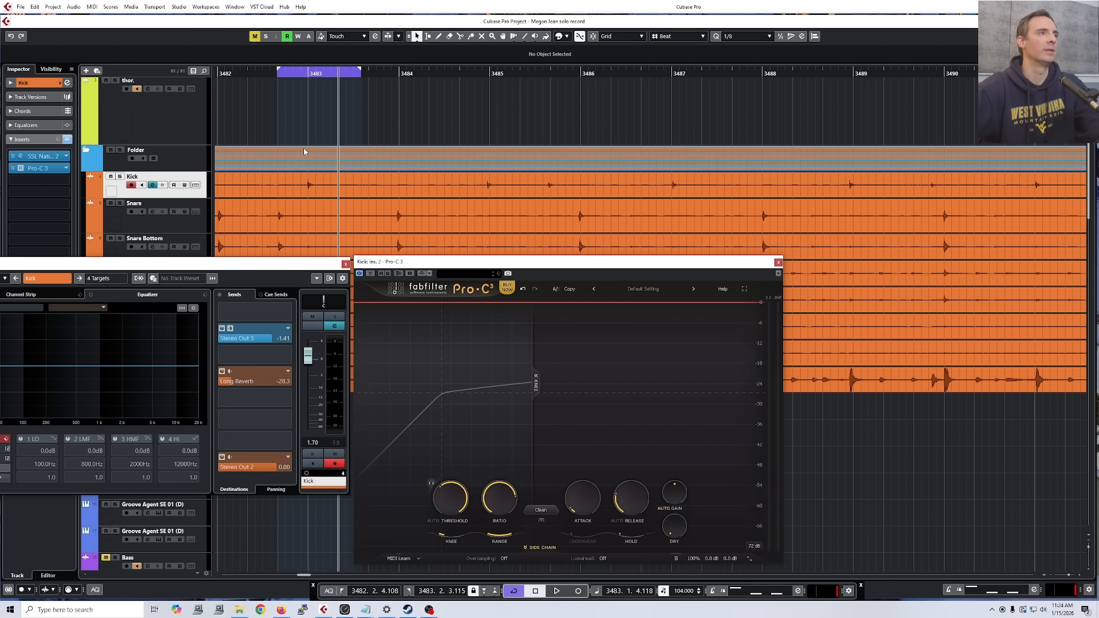
left_click(120, 176)
key("space")
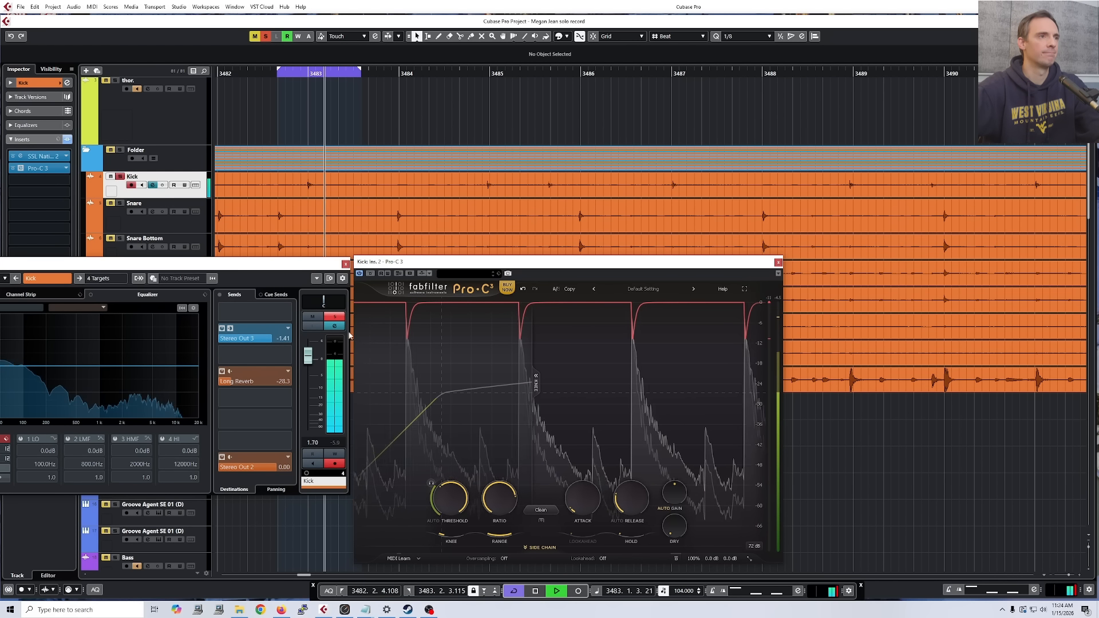
left_click(370, 274)
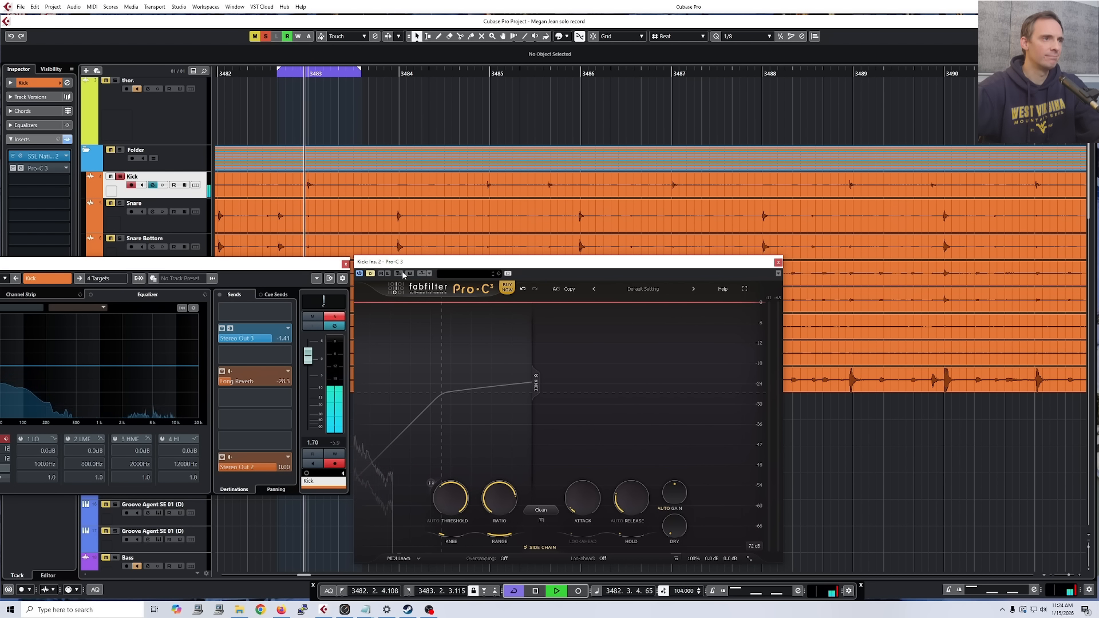
left_click(370, 274)
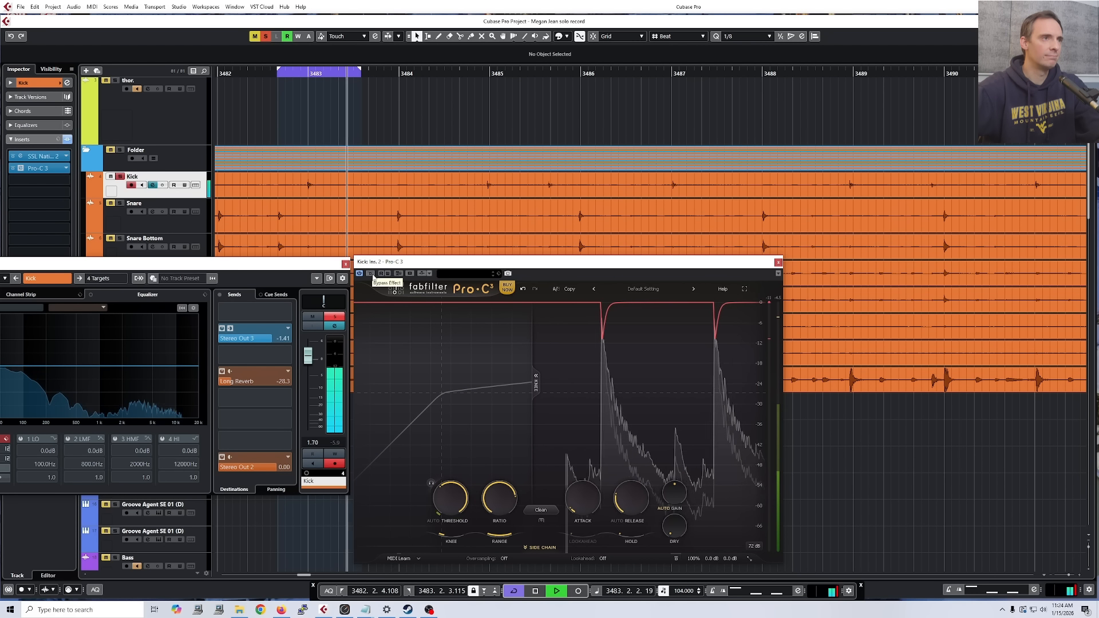
left_click(370, 274)
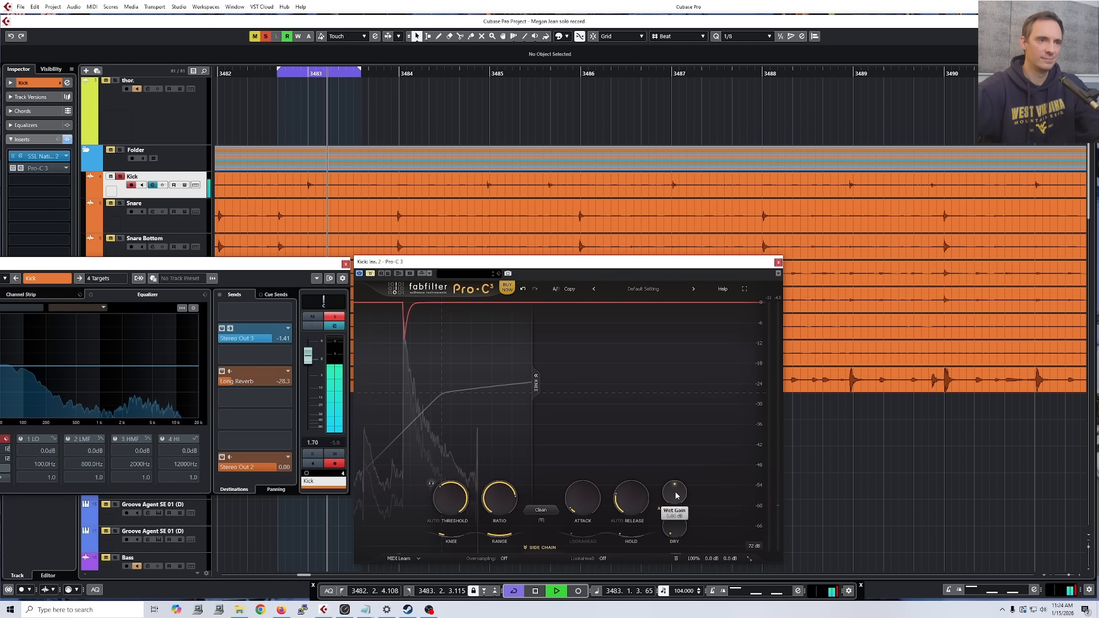
Lower Pro-C 3's wet gain to match the bypassed kick level and compare both bypass states again
left_click_drag(676, 494, 672, 512)
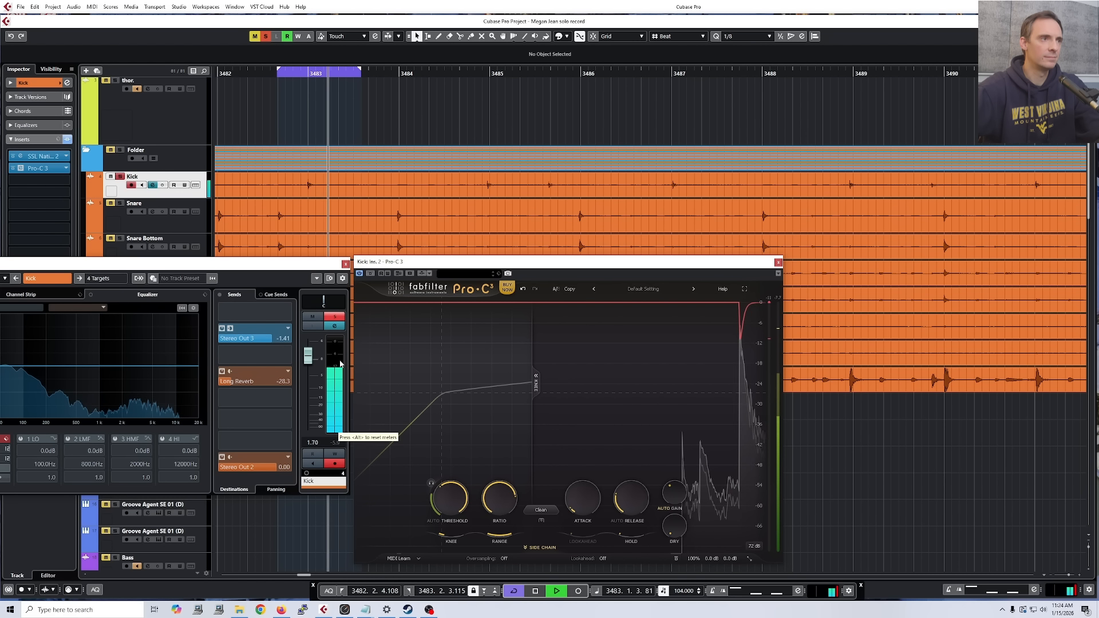
left_click(370, 274)
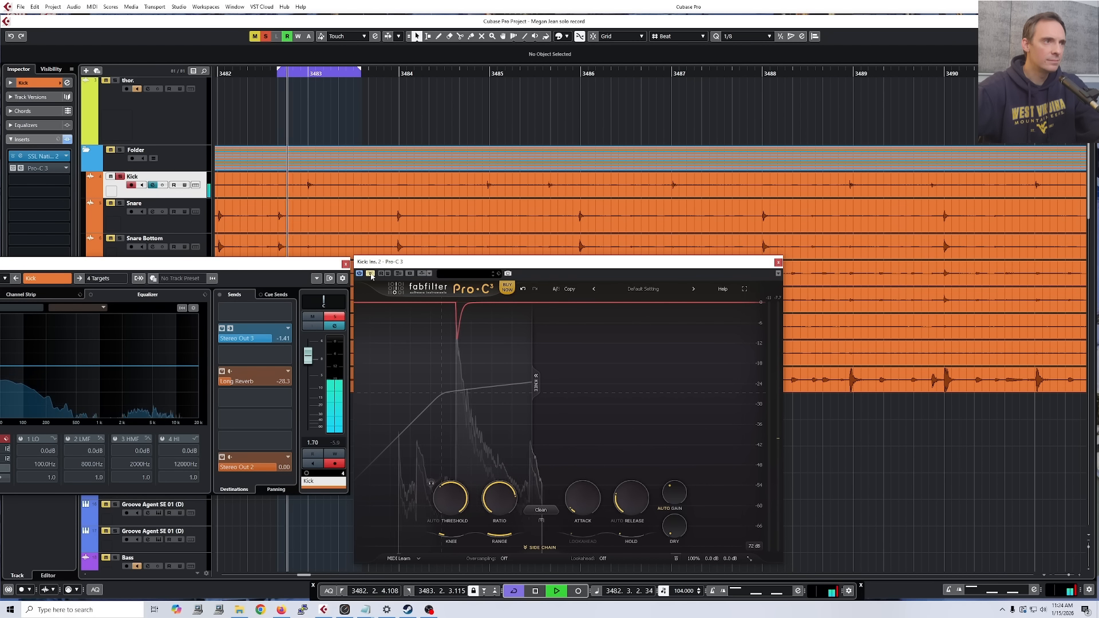
left_click(370, 274)
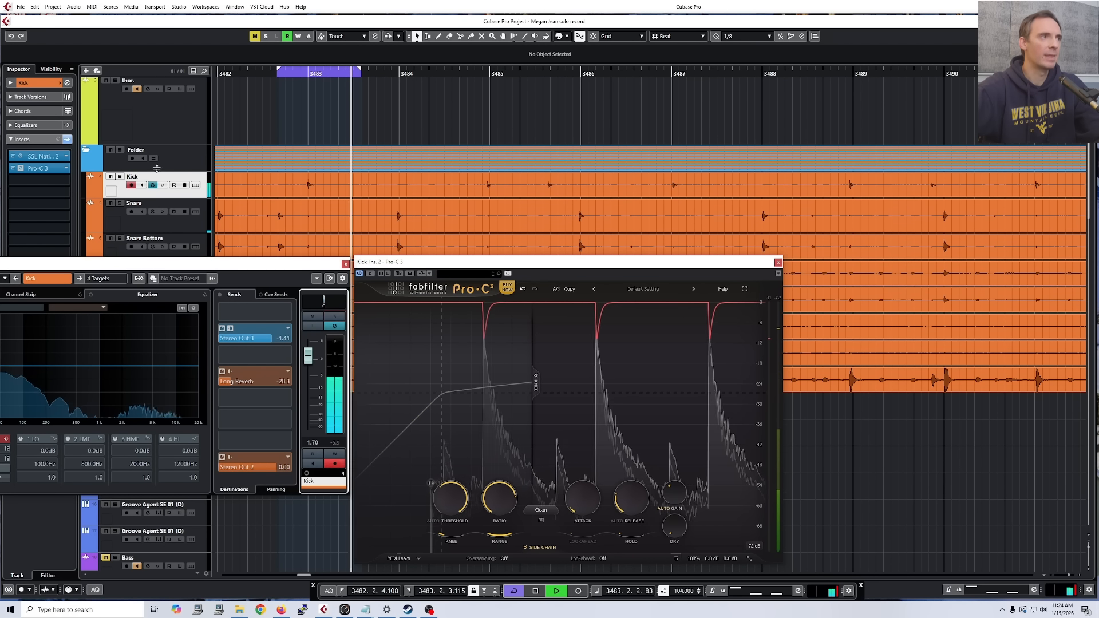
left_click(120, 177)
key("space")
left_click(346, 264)
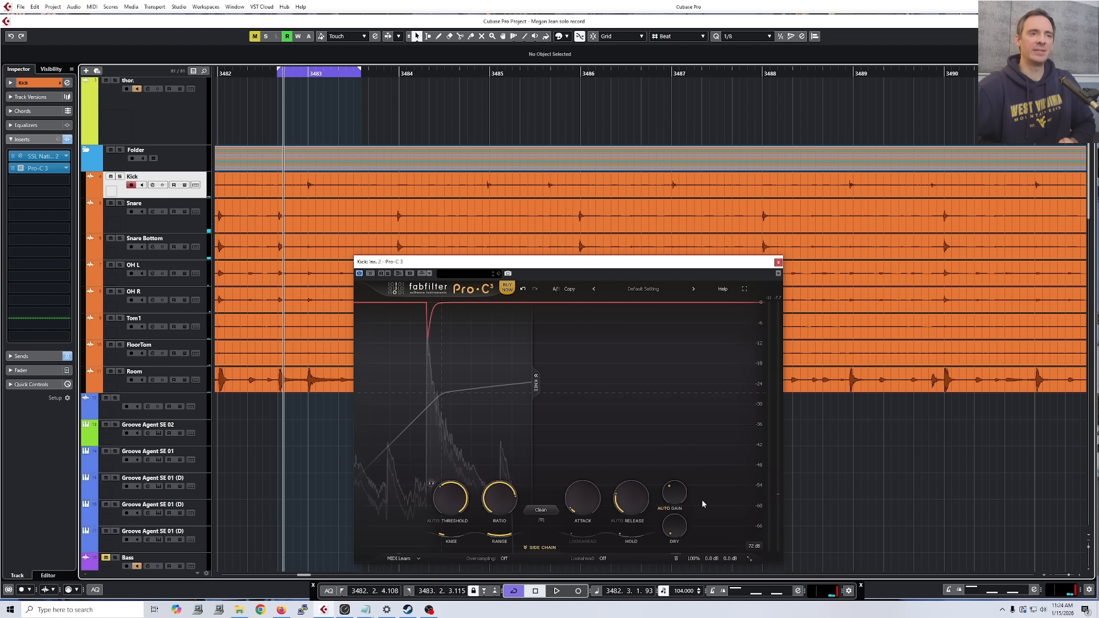
mouse_move(675, 493)
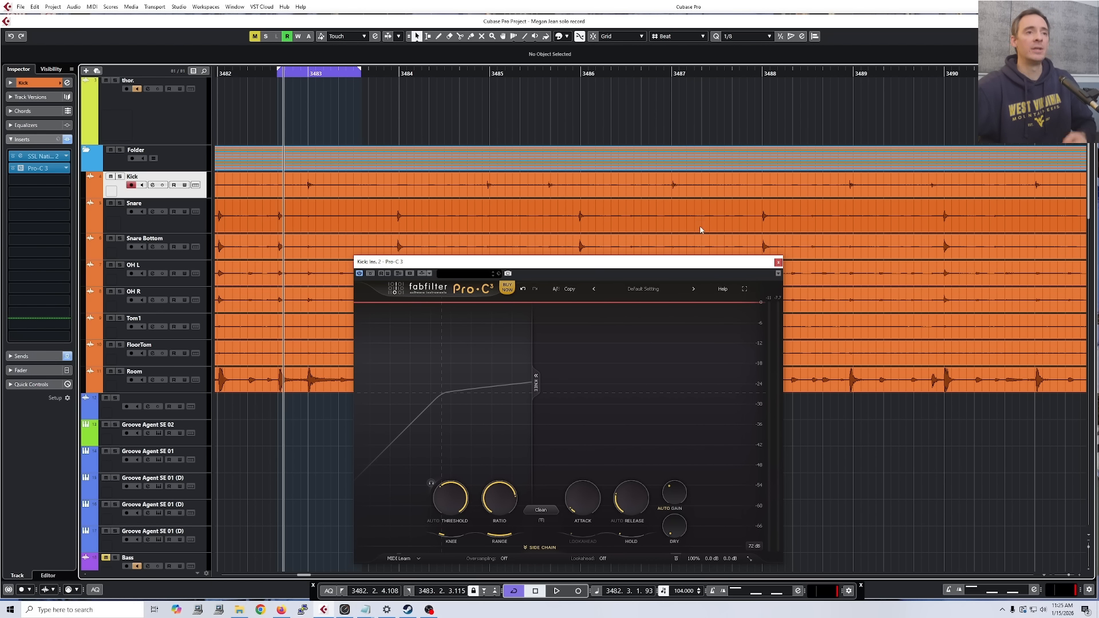
left_click_drag(631, 270, 634, 249)
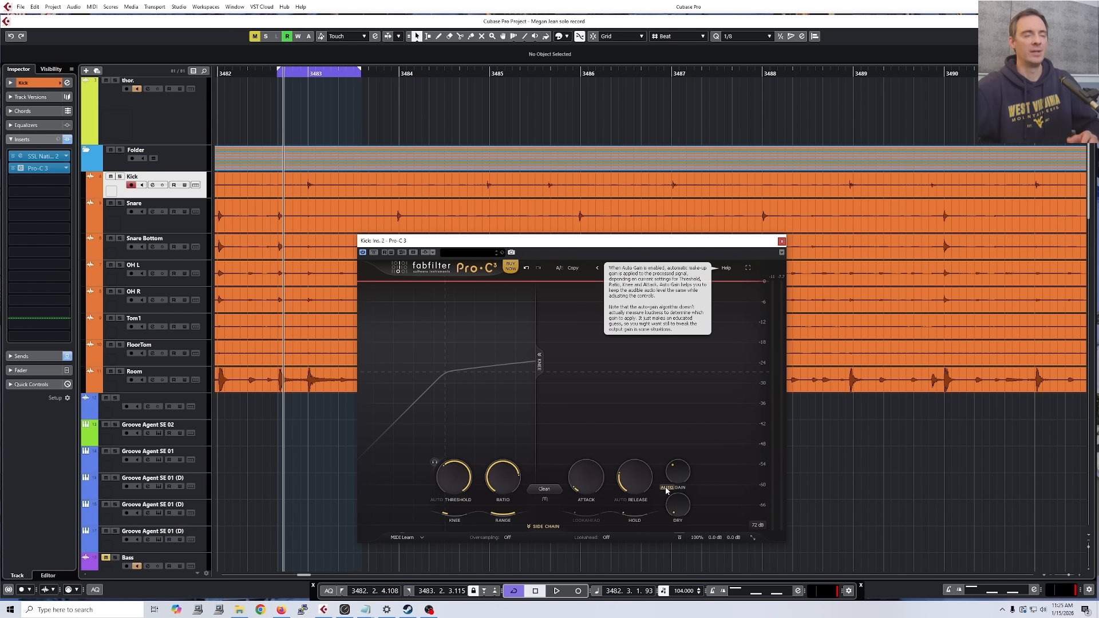
left_click_drag(728, 243, 779, 149)
mouse_move(734, 374)
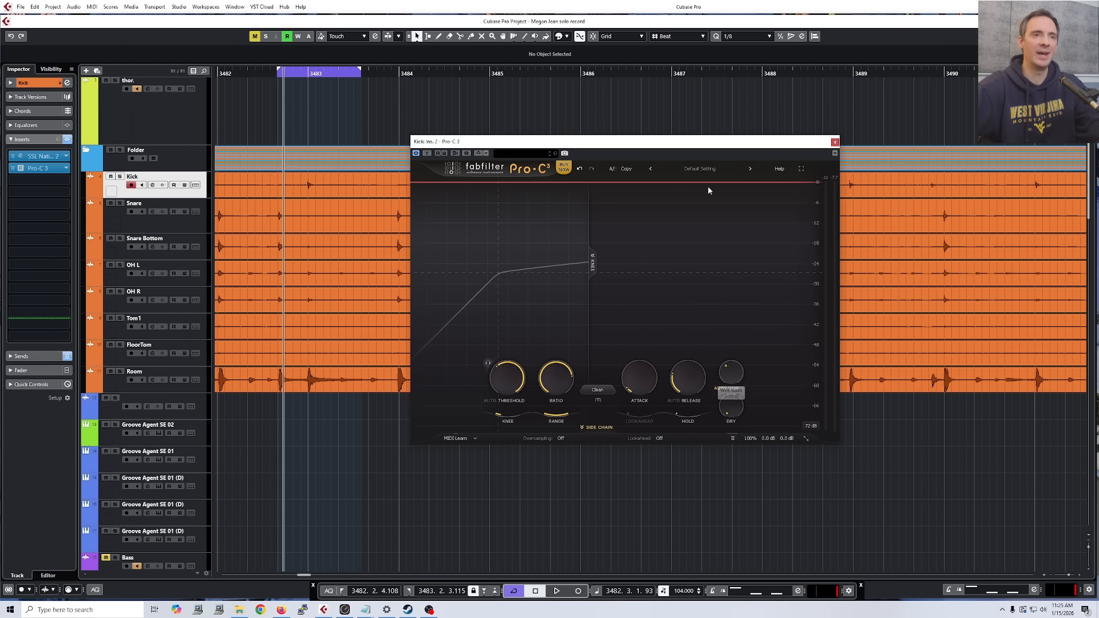
left_click_drag(710, 143, 667, 252)
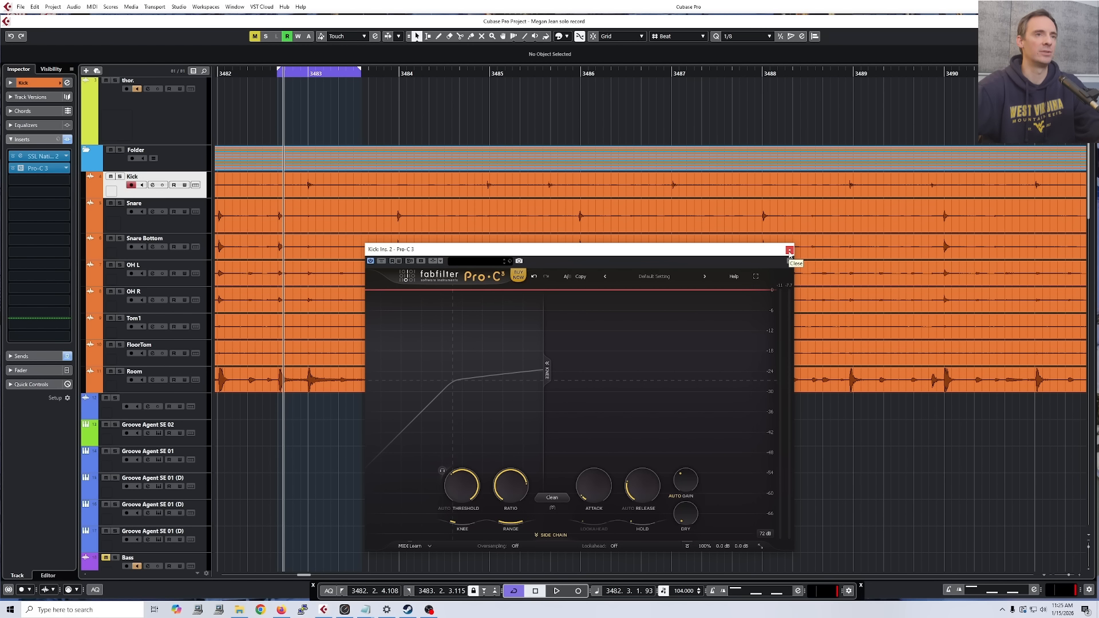
mouse_move(686, 477)
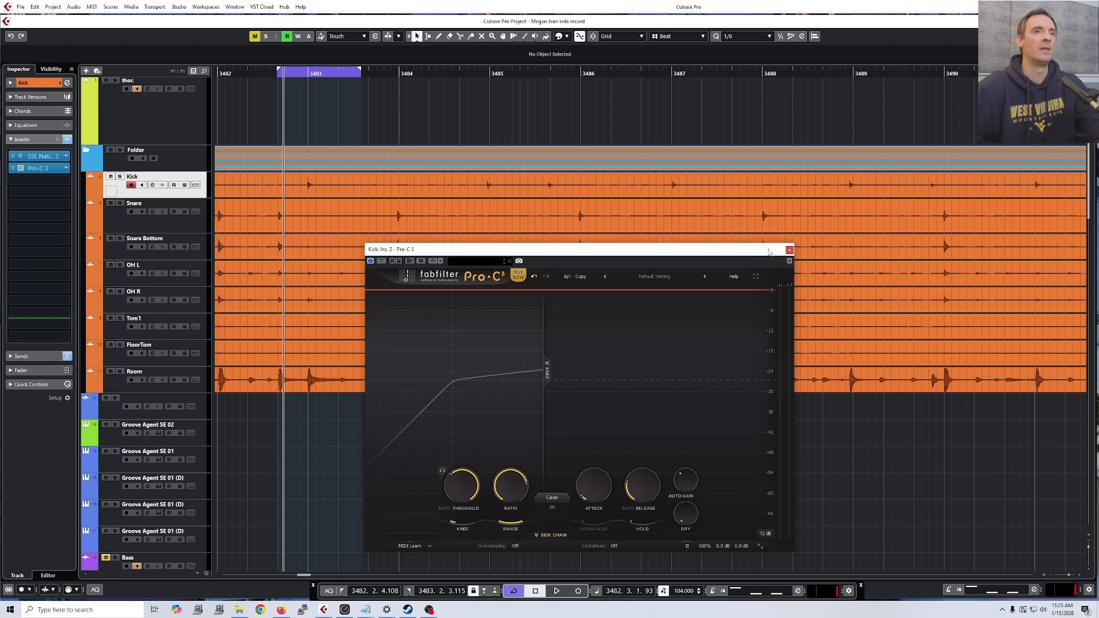
left_click_drag(769, 252, 766, 250)
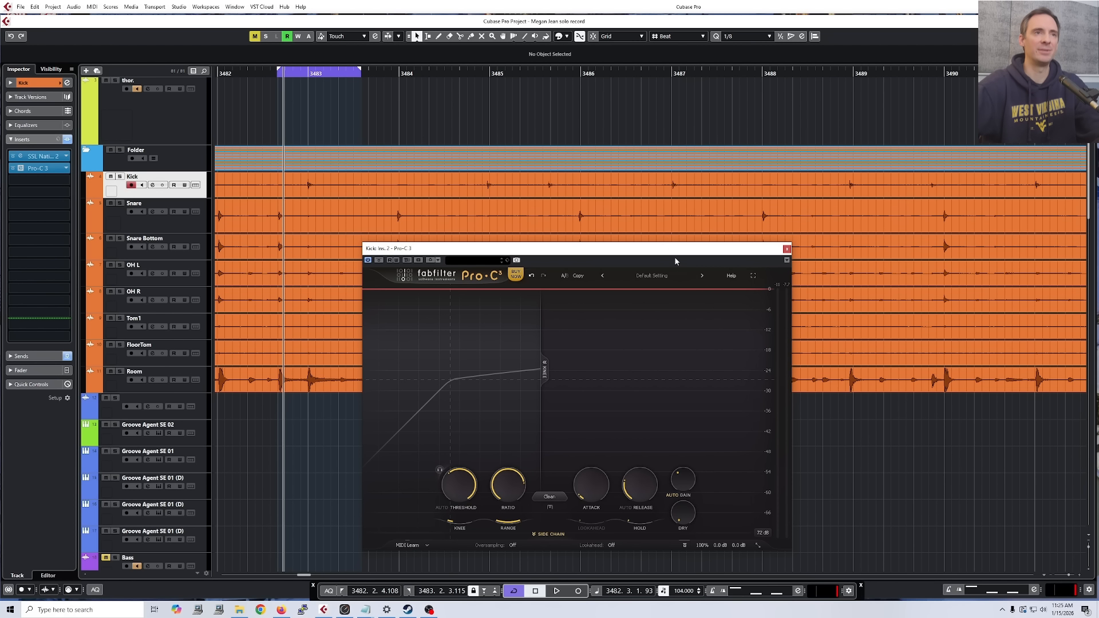
Close the Kick's Pro-C 3 editor and open the channel settings of the OHs group track
left_click(786, 249)
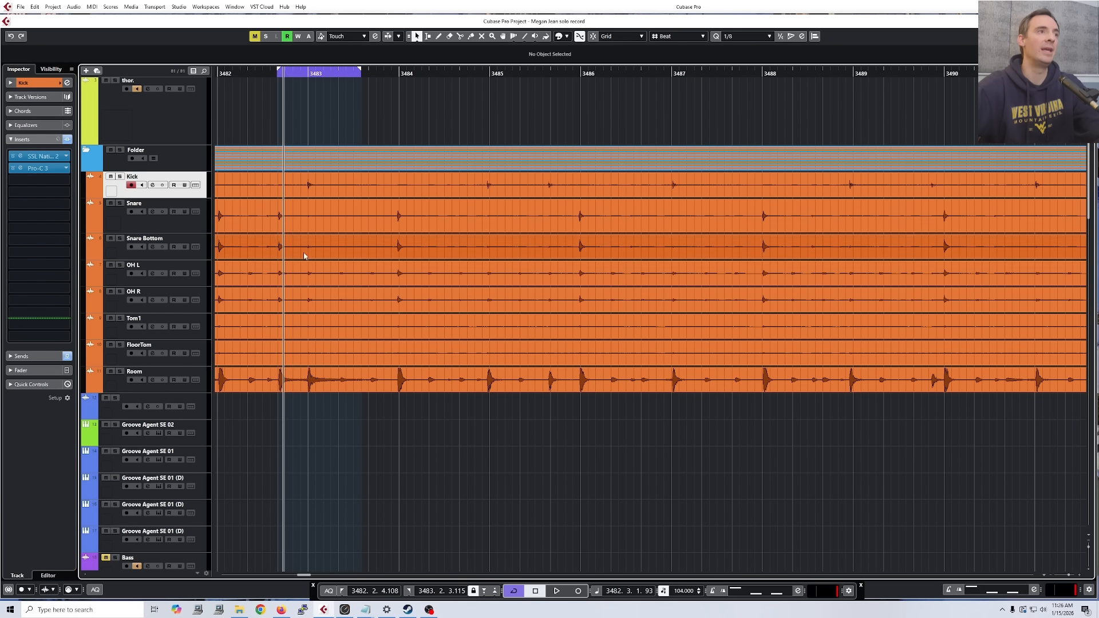
scroll(333, 277, "down", 1)
scroll(332, 273, "down", 2)
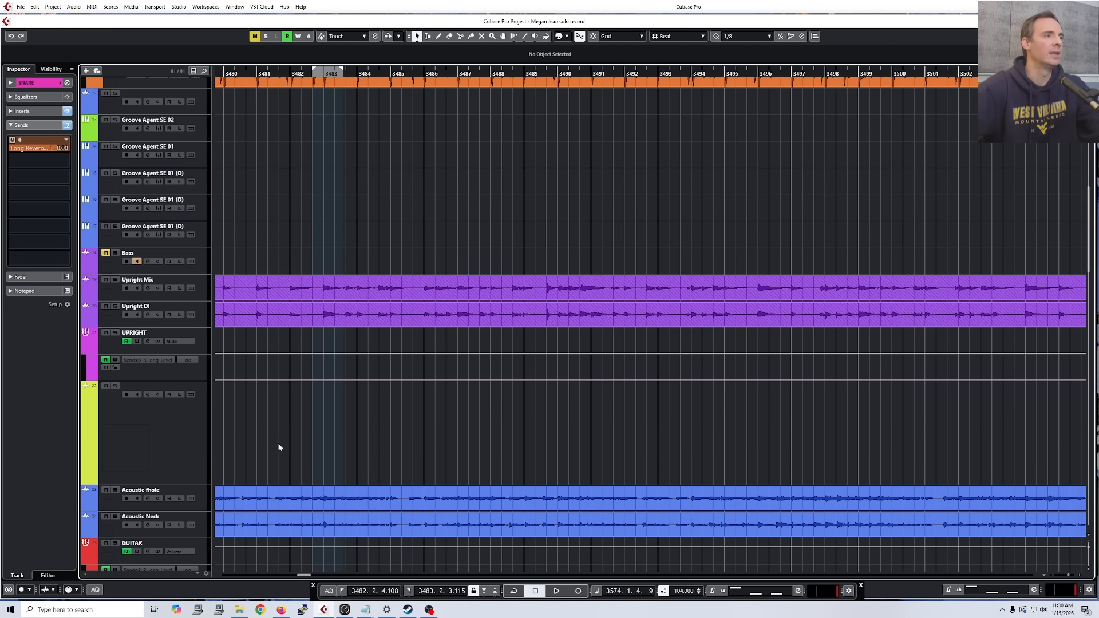
scroll(278, 447, "down", 15)
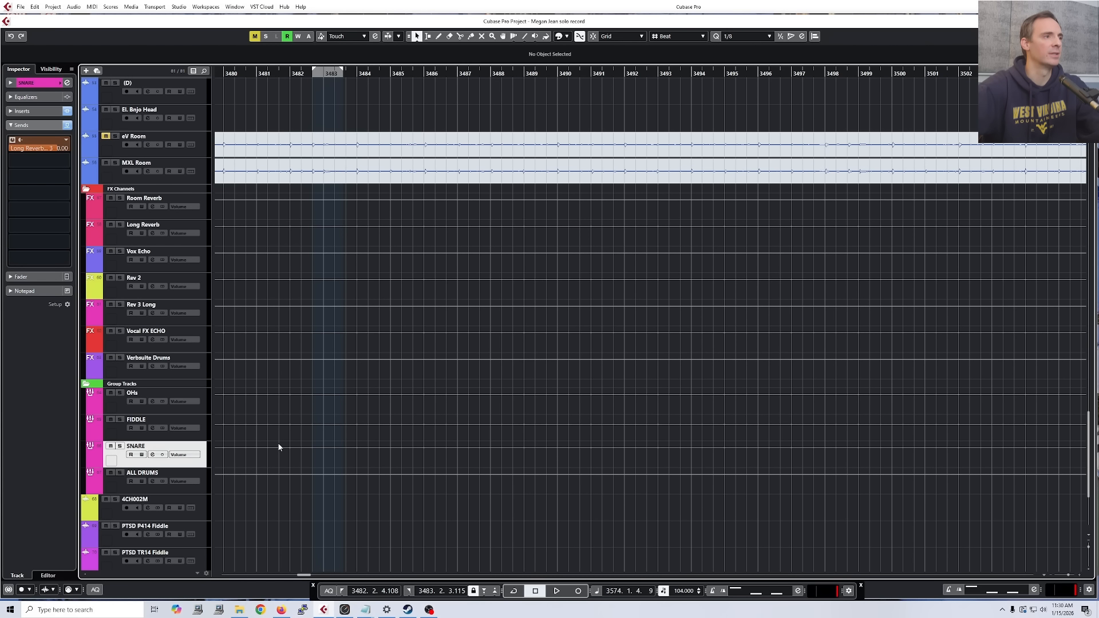
left_click(152, 401)
left_click_drag(456, 214, 584, 238)
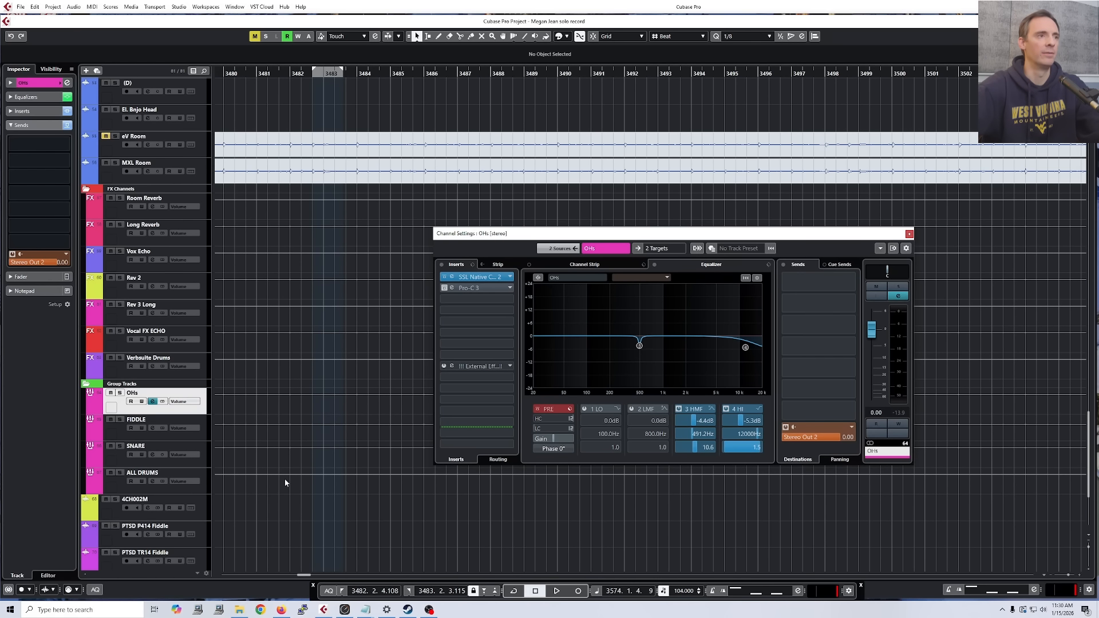
Solo the OHs group and play the song from just before bar 3481
scroll(284, 479, "up", 15)
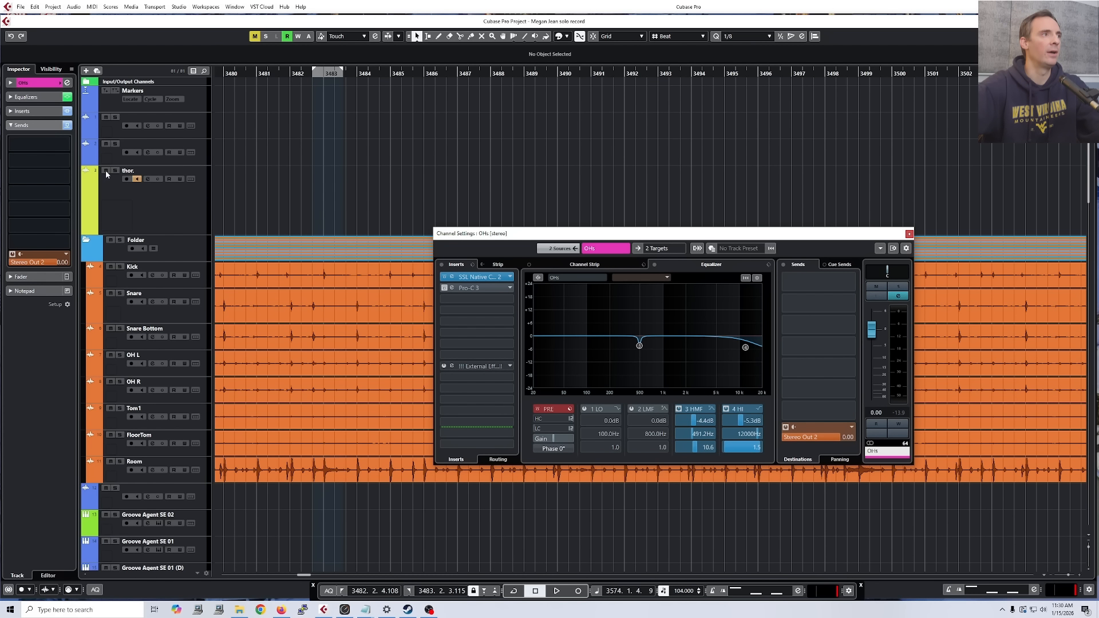
scroll(299, 343, "down", 15)
key("s")
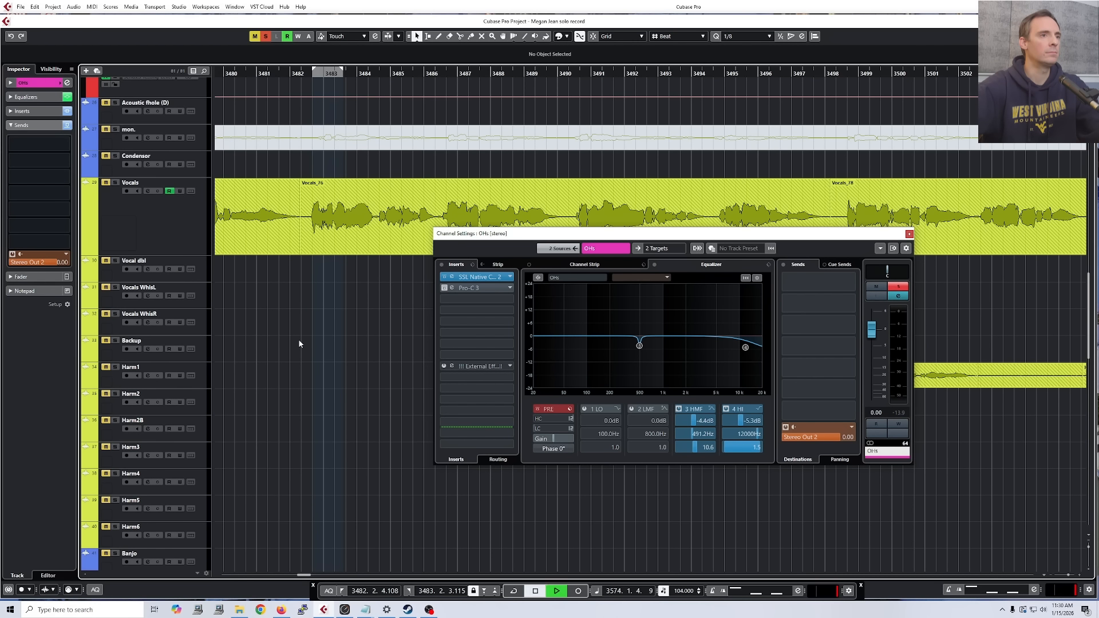
left_click(252, 74)
scroll(279, 310, "down", 3)
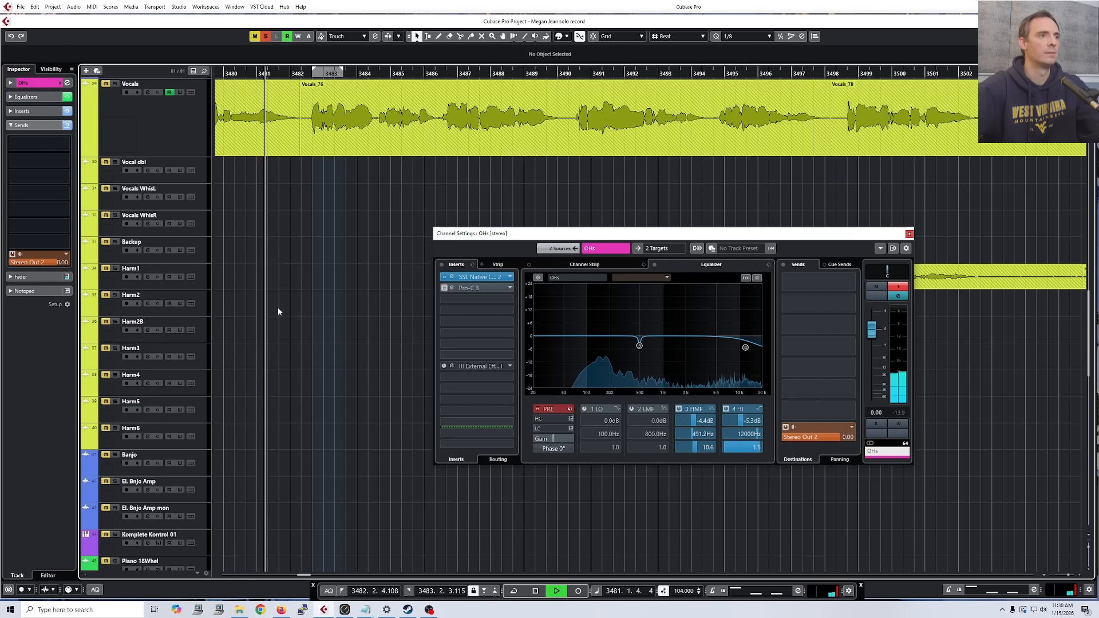
scroll(277, 309, "down", 20)
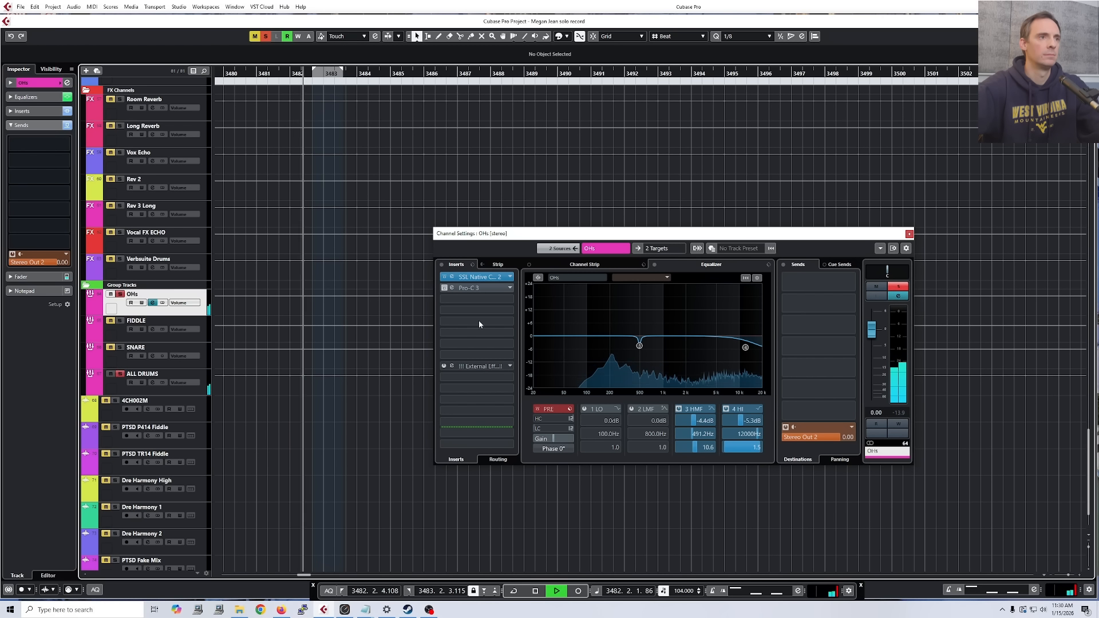
Activate the Pro-C 3 insert on the OHs group and place its editor beside the channel's insert list
left_click(469, 289)
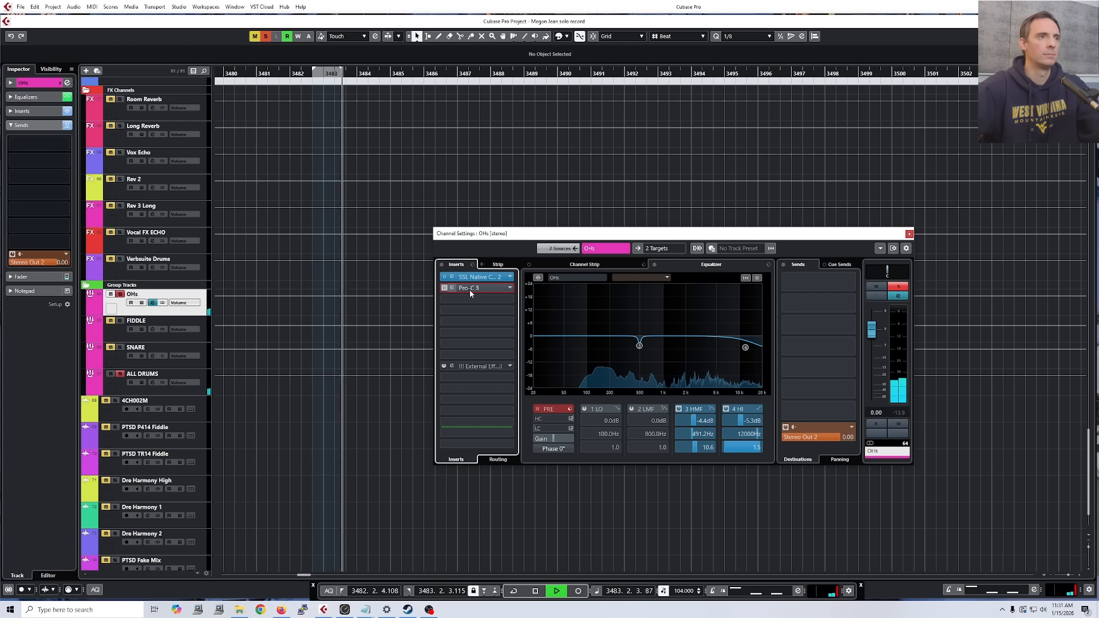
left_click(469, 289)
left_click_drag(480, 159, 629, 228)
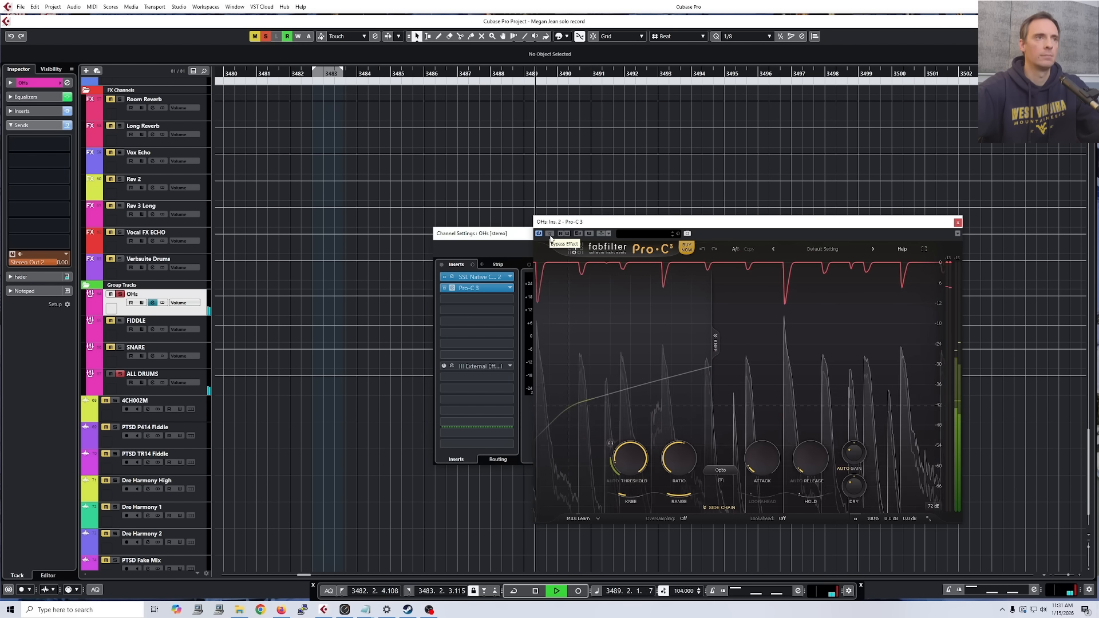
Compare the soloed OHs during playback with Pro-C 3 bypassed and active
left_click(550, 235)
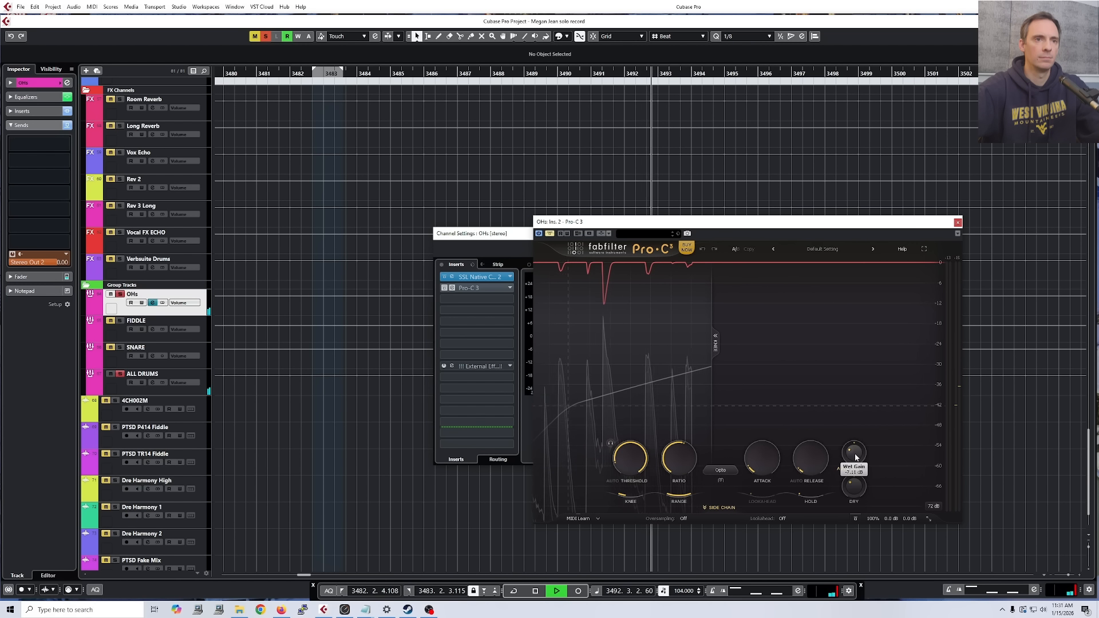
left_click(550, 235)
scroll(264, 300, "up", 10)
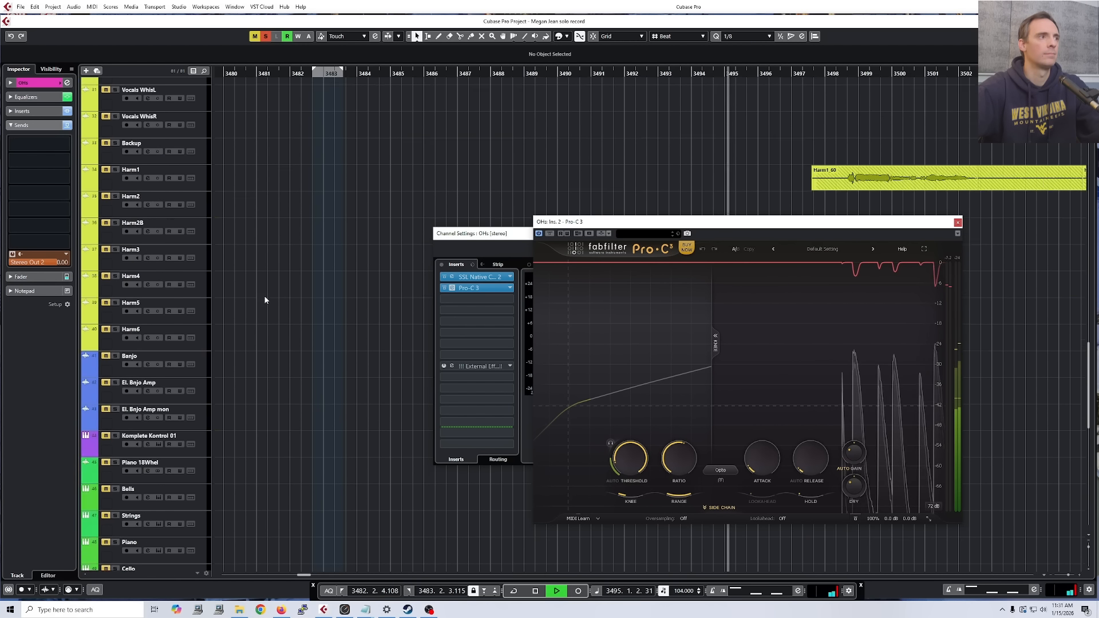
Replay the soloed OHs and compare the sound with the Opto-style compressor bypassed and active
scroll(265, 300, "up", 5)
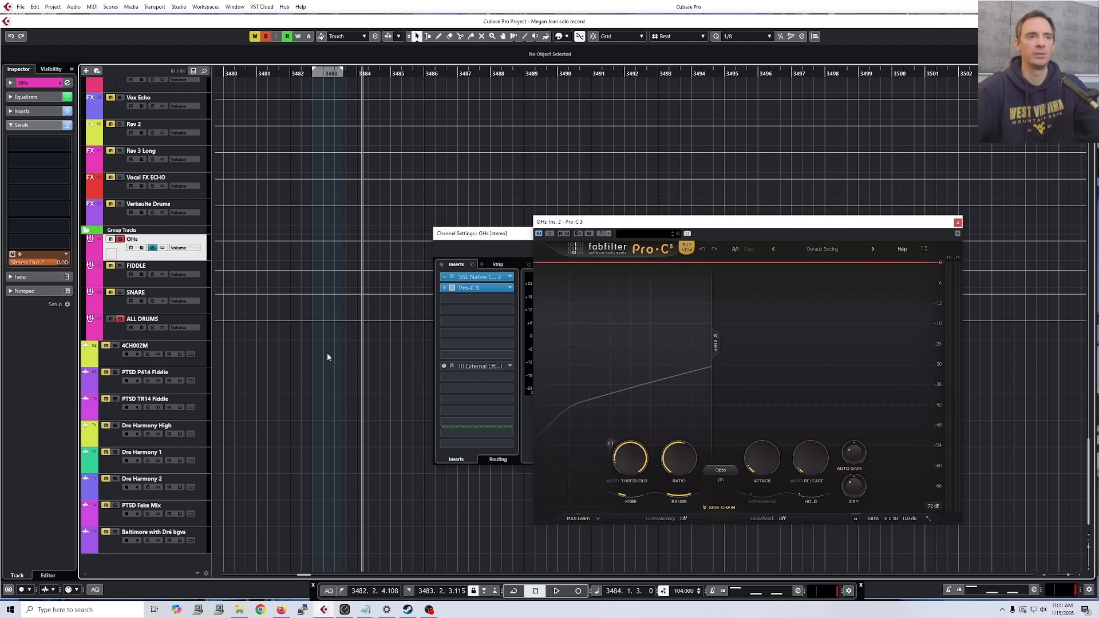
scroll(346, 423, "up", 20)
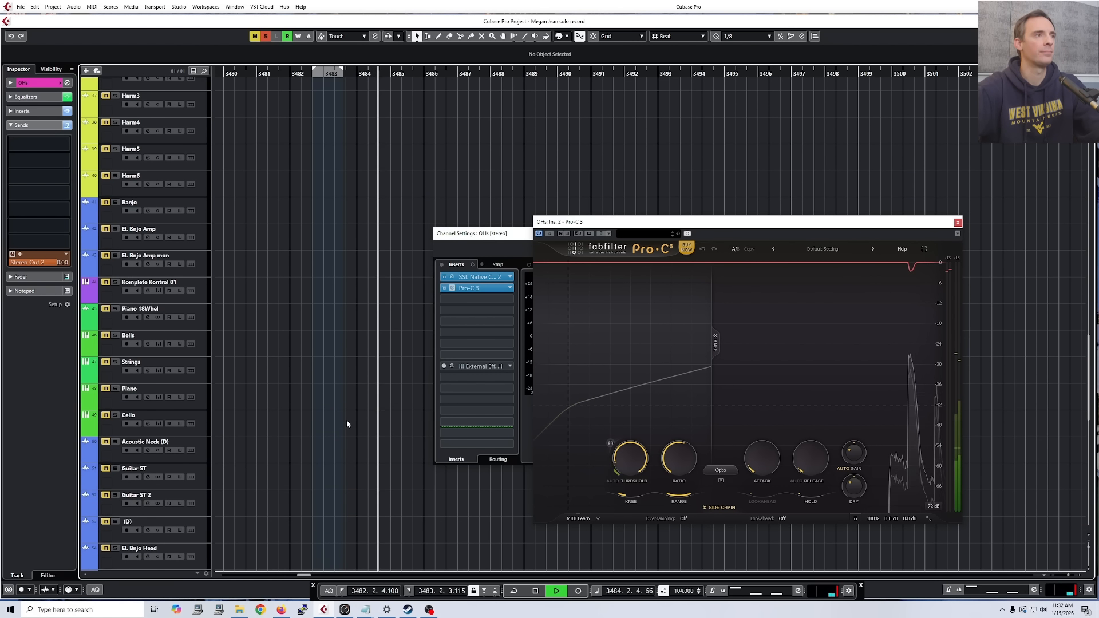
scroll(296, 425, "down", 20)
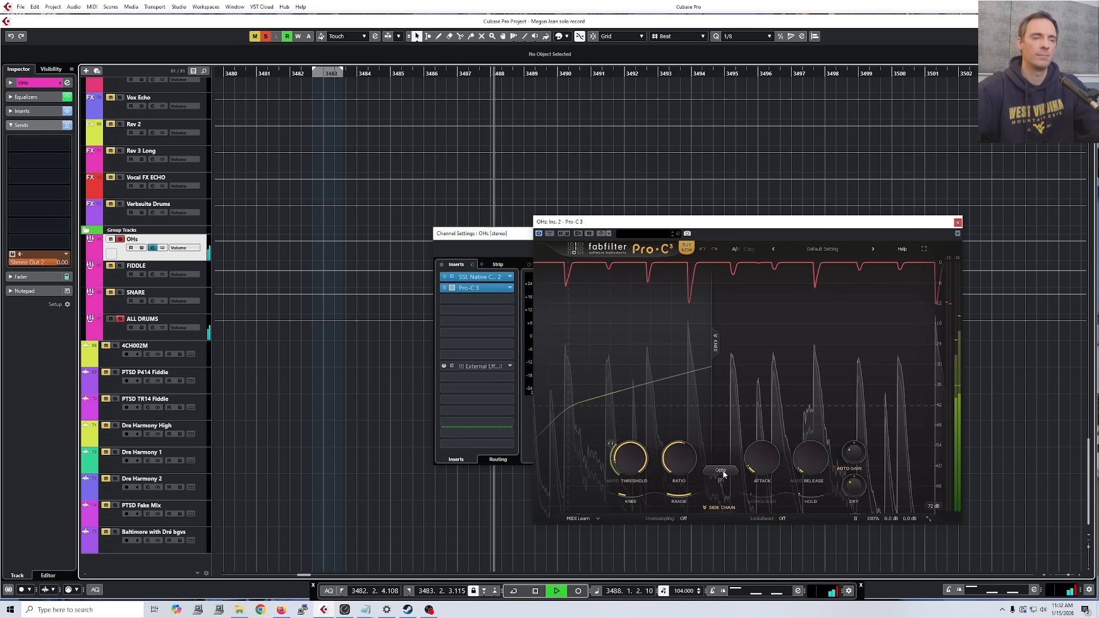
mouse_move(853, 488)
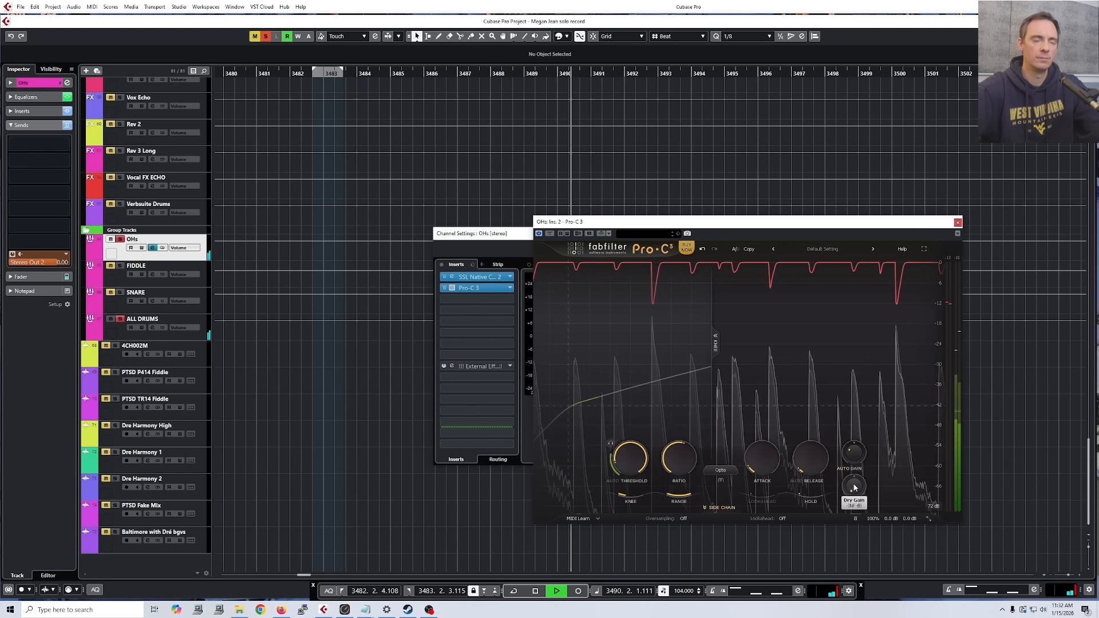
left_click(549, 233)
left_click(549, 234)
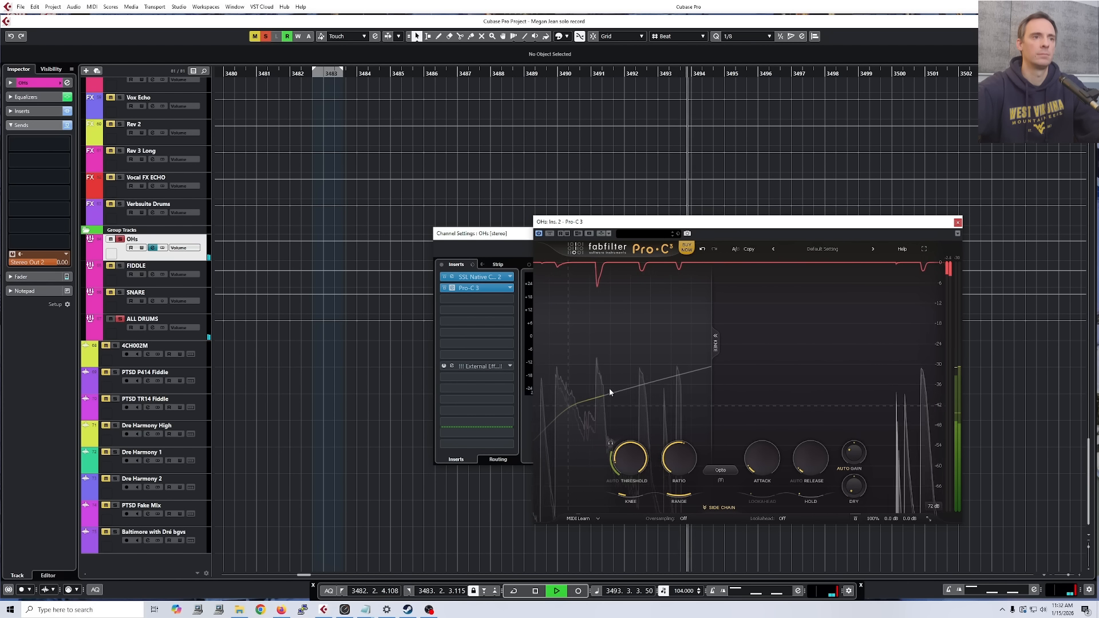
Switch the OHs compressor to the Modern style Smooth and compare it bypassed and active during playback
left_click(720, 473)
mouse_move(737, 487)
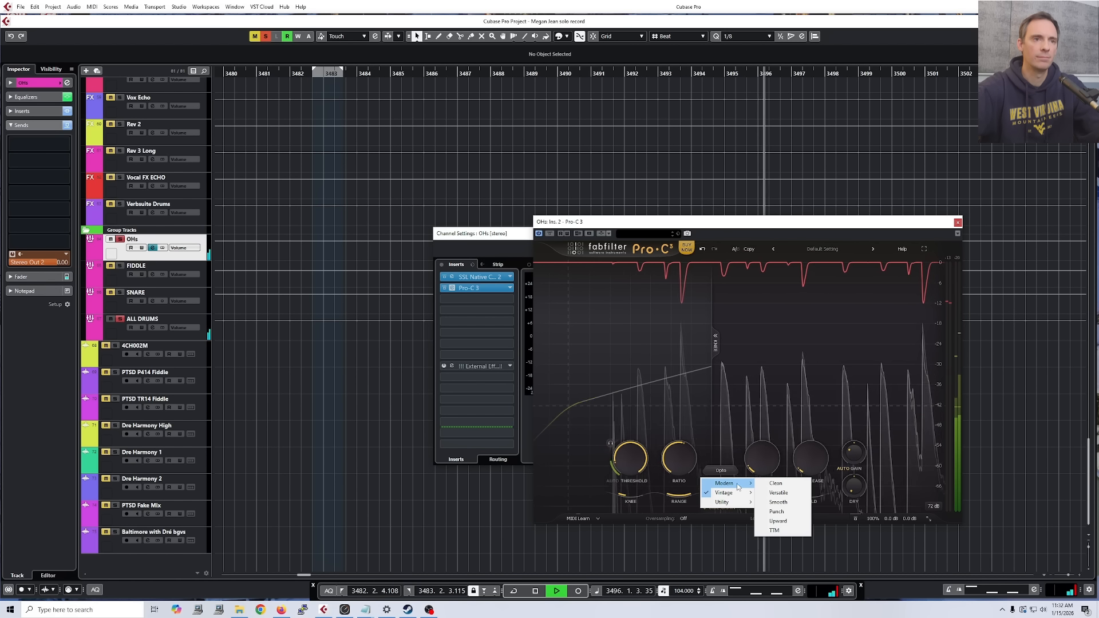
left_click(785, 503)
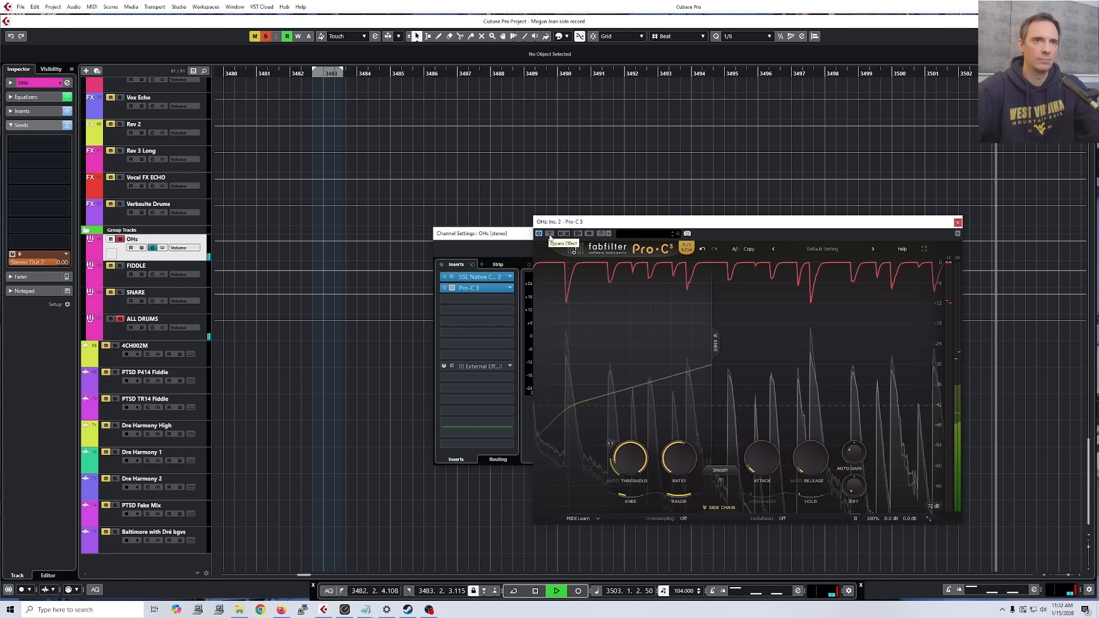
left_click(549, 234)
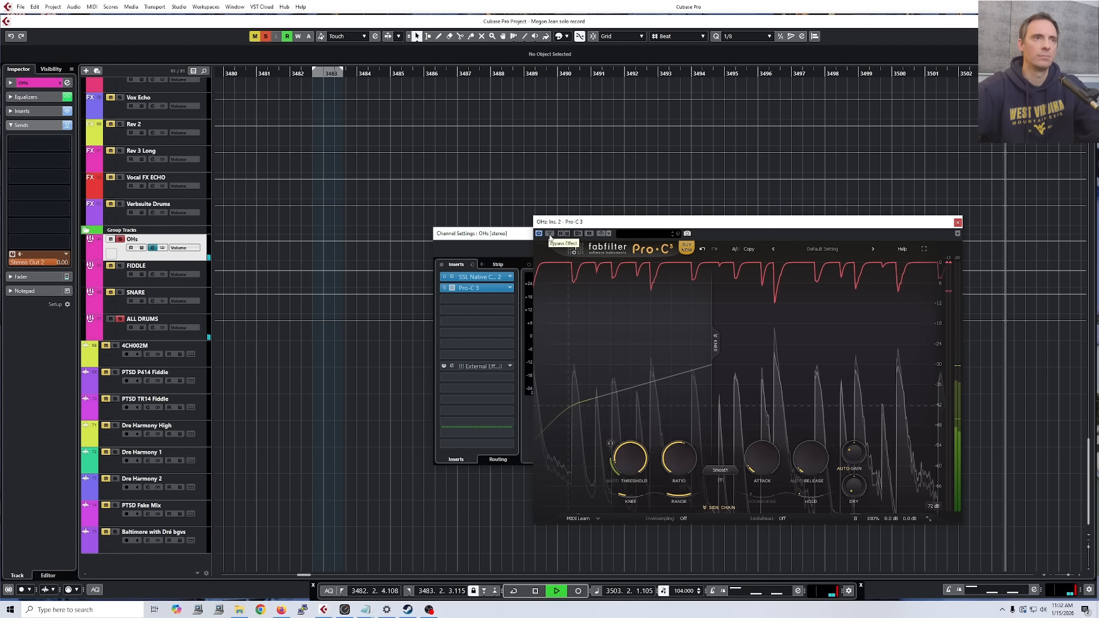
left_click(550, 234)
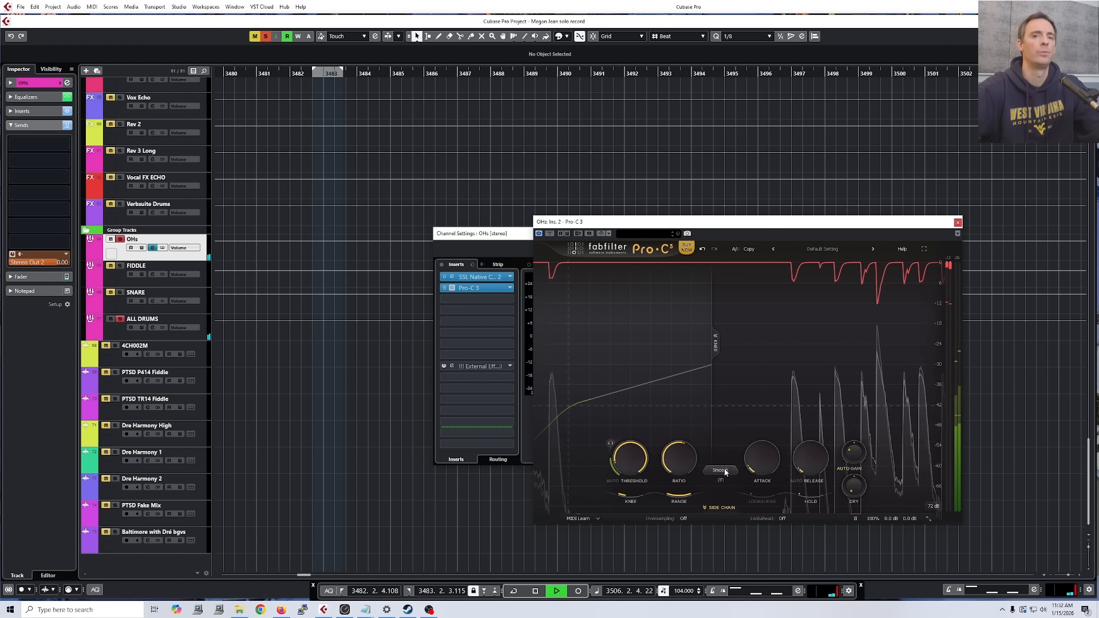
Restart playback of the soloed OHs and audition the Modern style Punch followed by the Utility style Bus
scroll(315, 367, "up", 15)
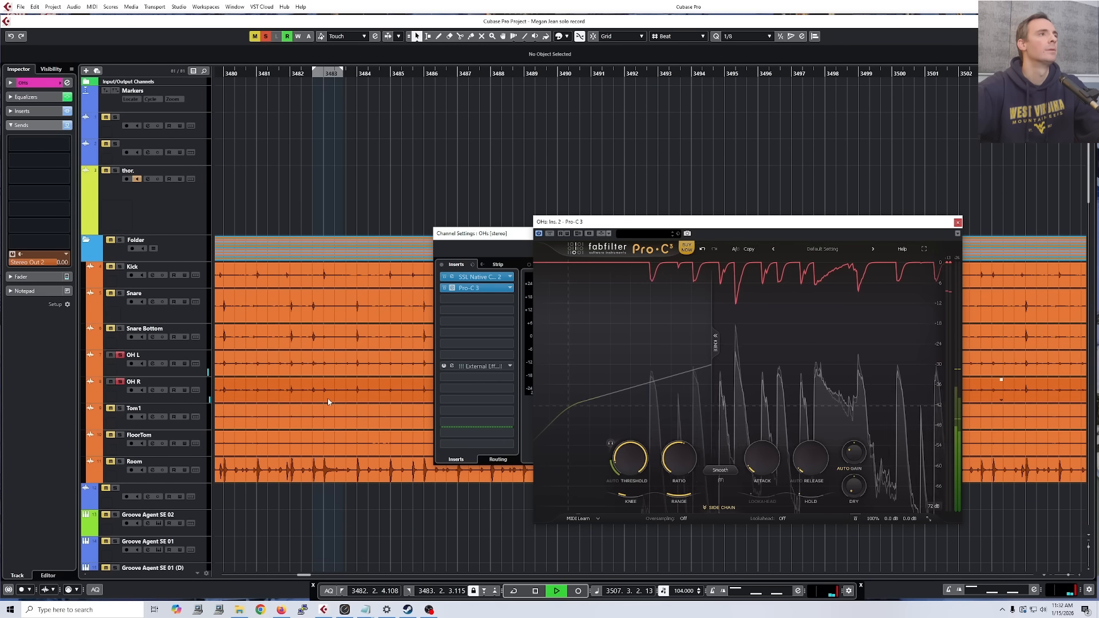
scroll(345, 329, "down", 15)
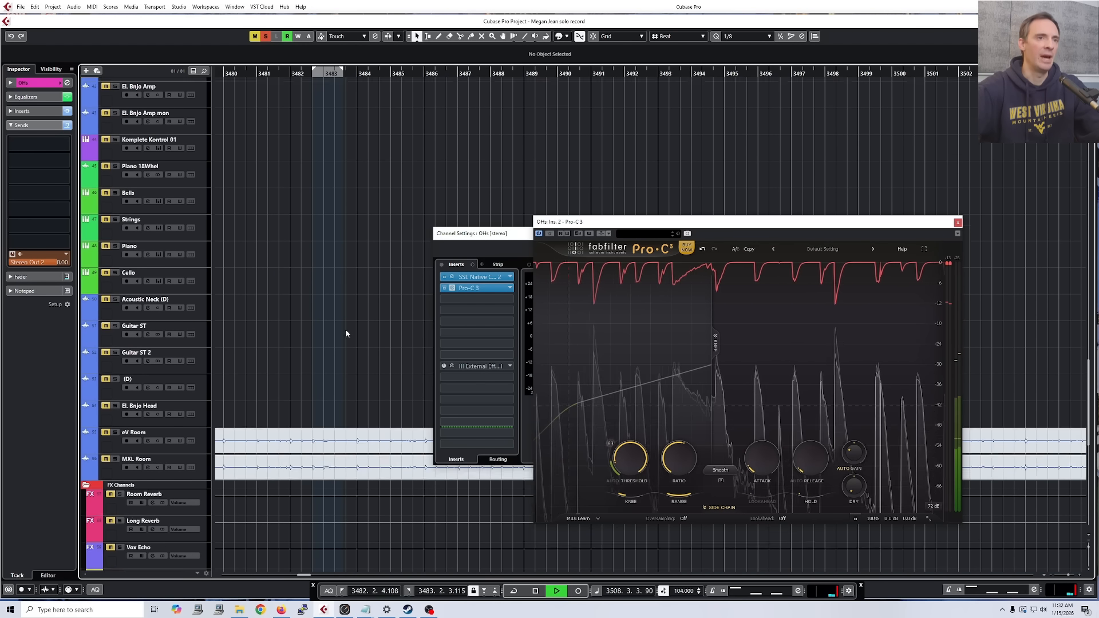
scroll(354, 338, "down", 5)
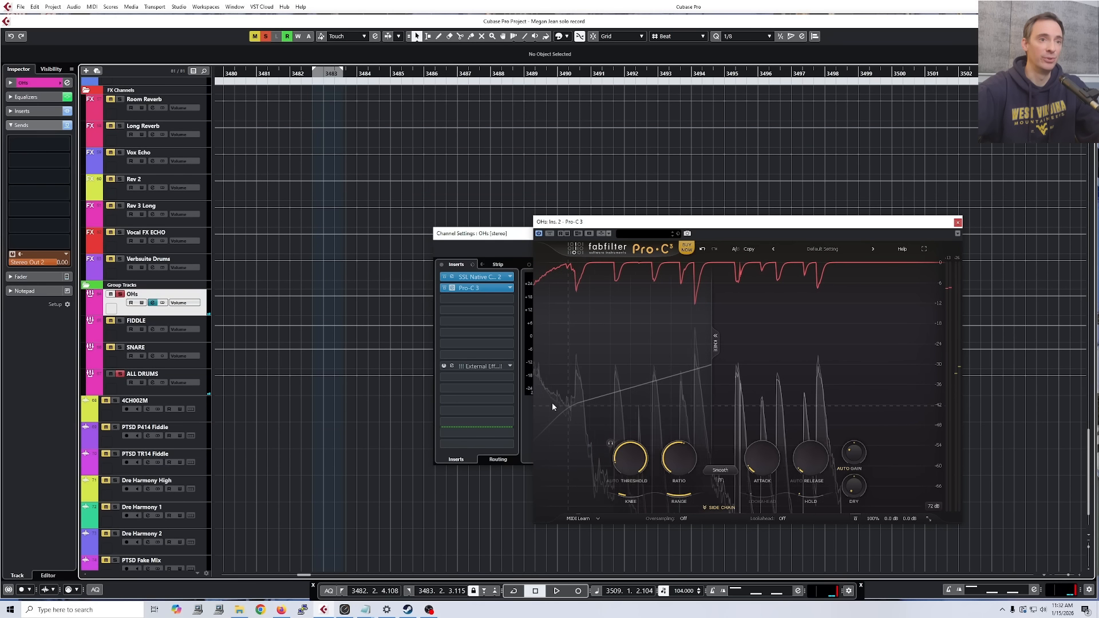
left_click(720, 471)
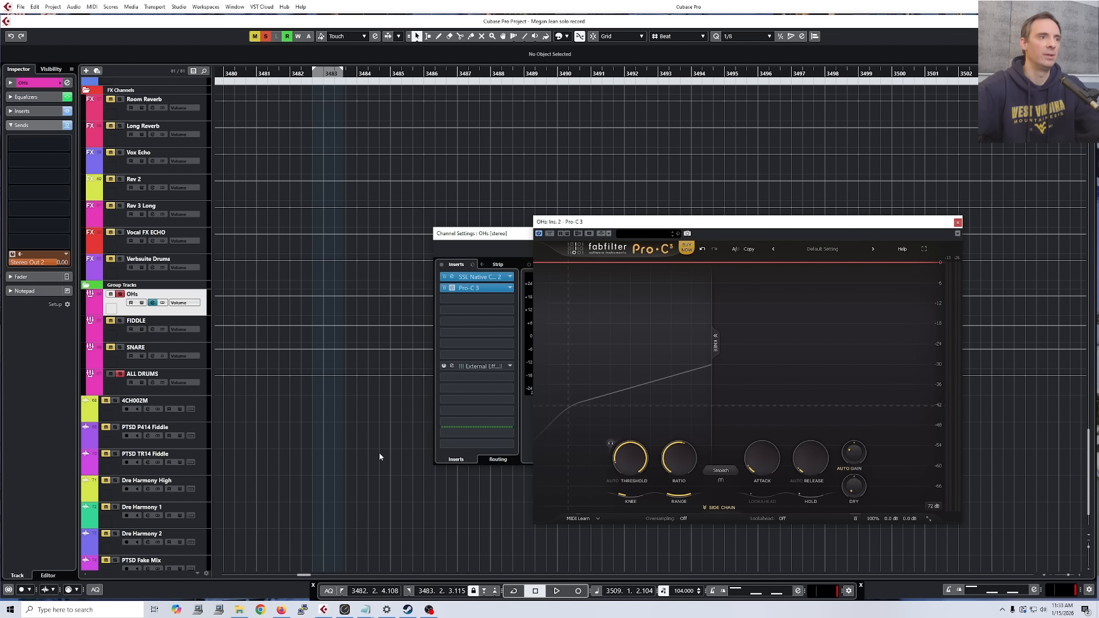
key("space")
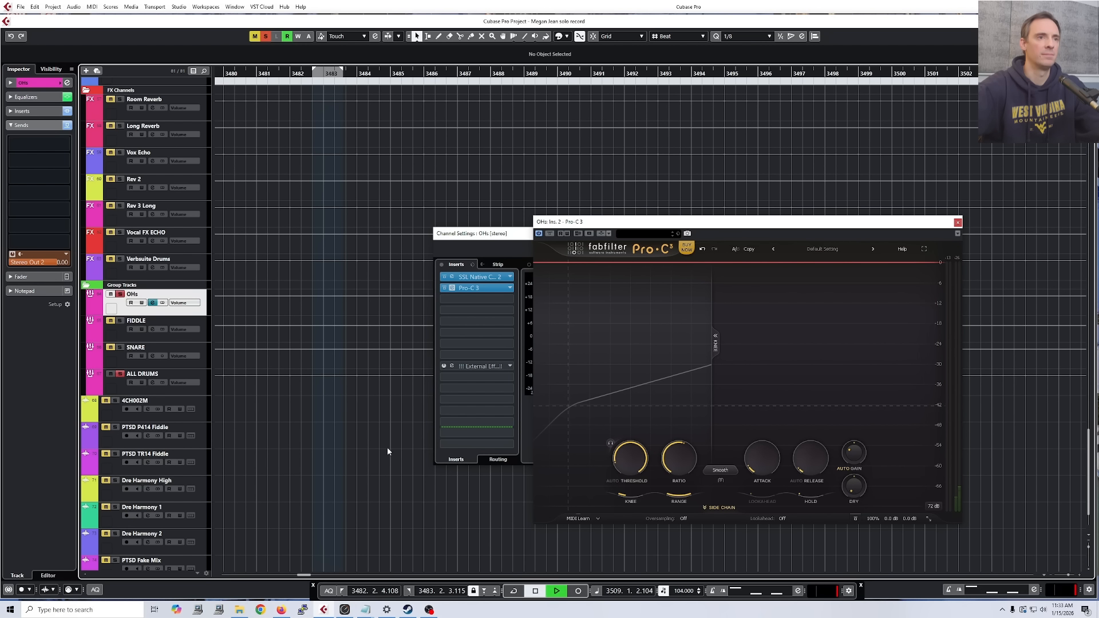
left_click(721, 471)
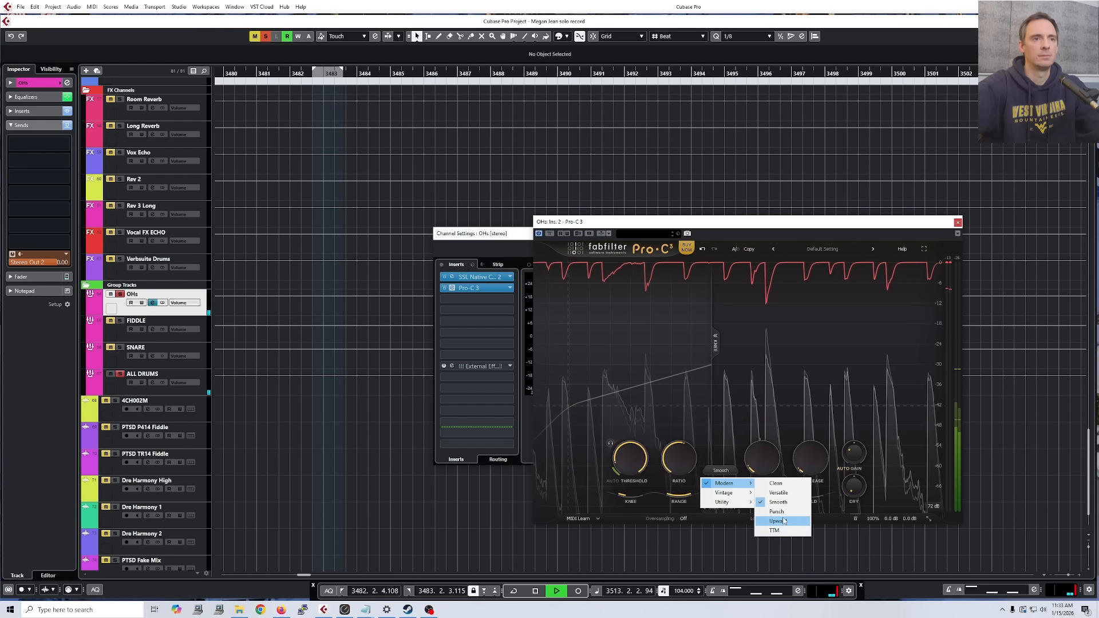
left_click(783, 514)
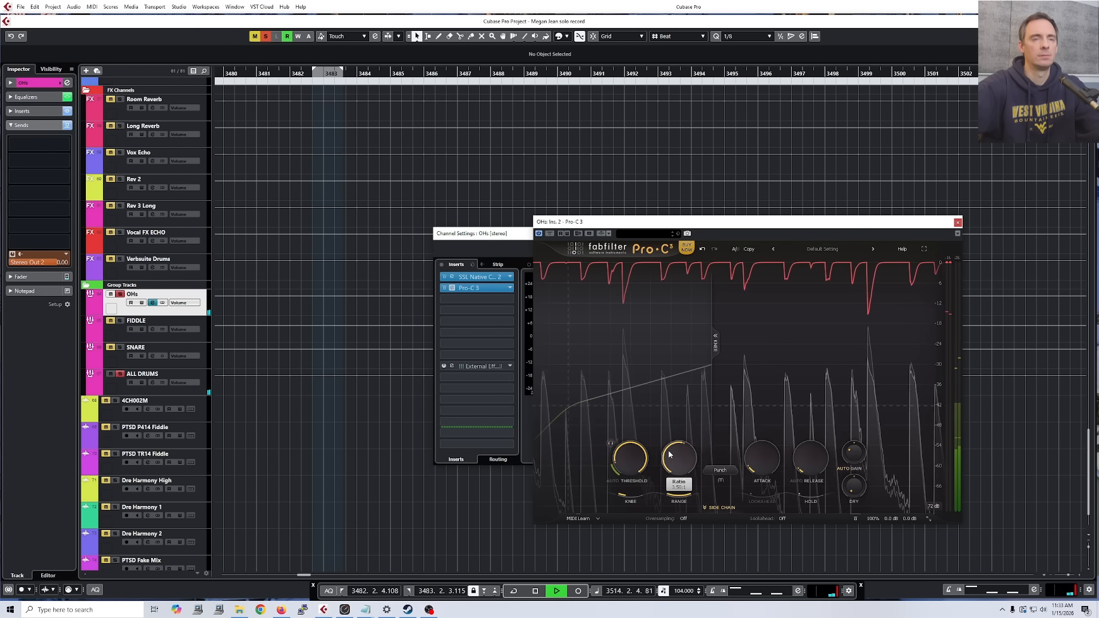
left_click(720, 470)
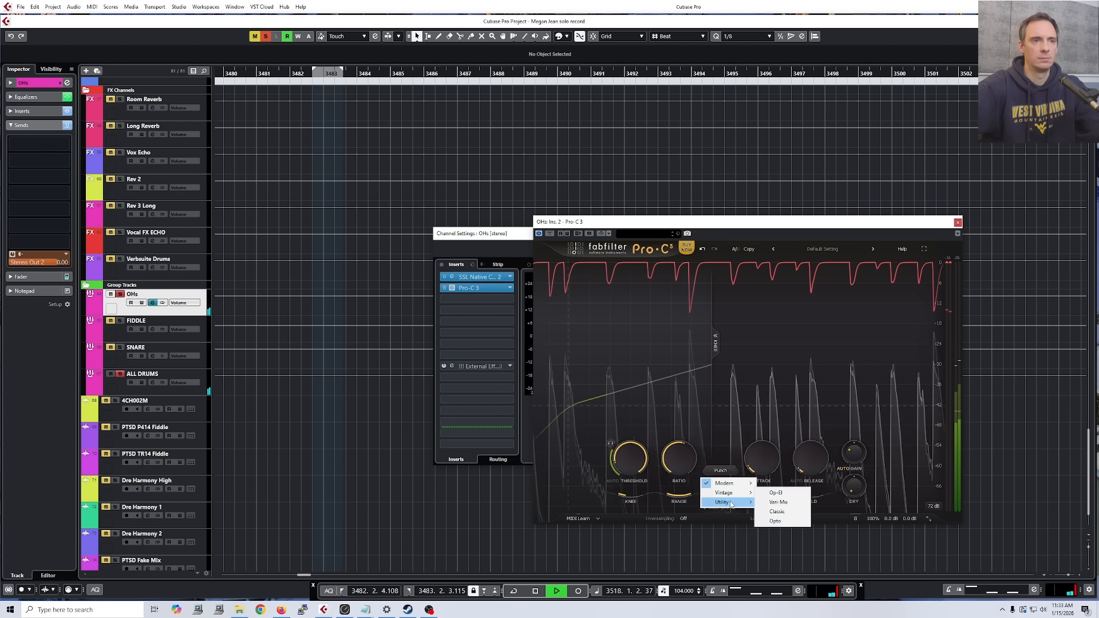
left_click(774, 522)
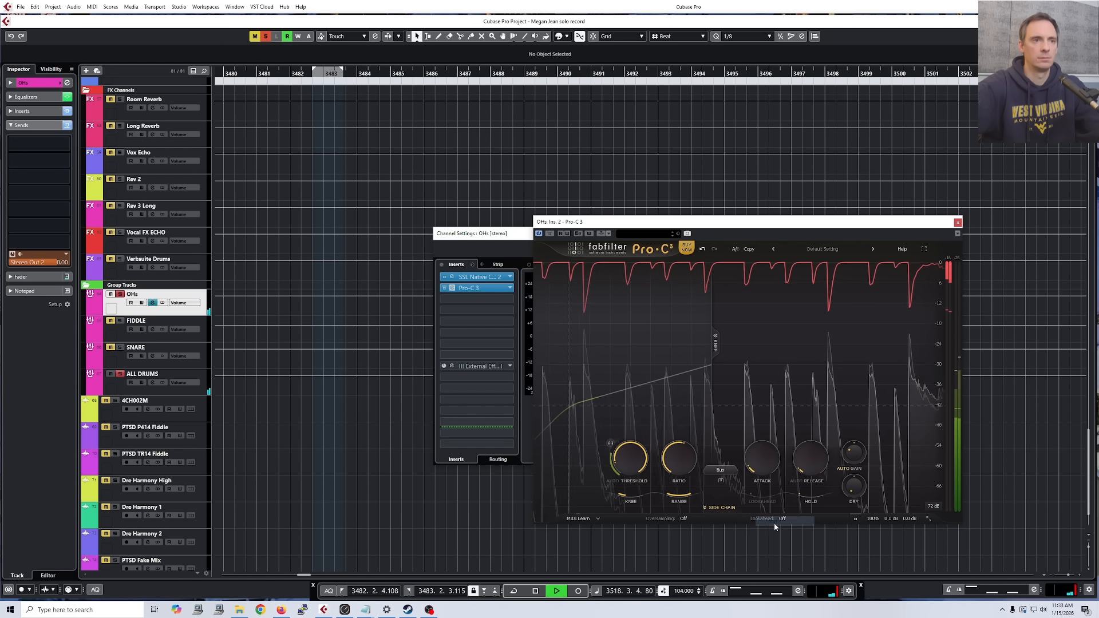
Set the OHs compressor back to the Modern style Smooth and stop playback
left_click(719, 471)
mouse_move(726, 483)
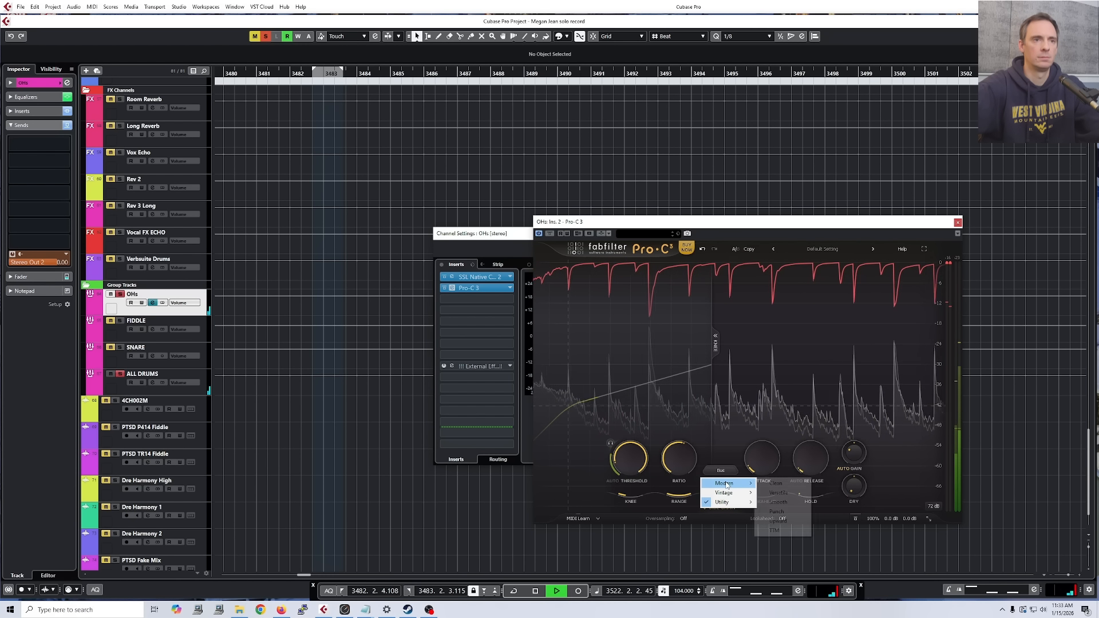
left_click(774, 500)
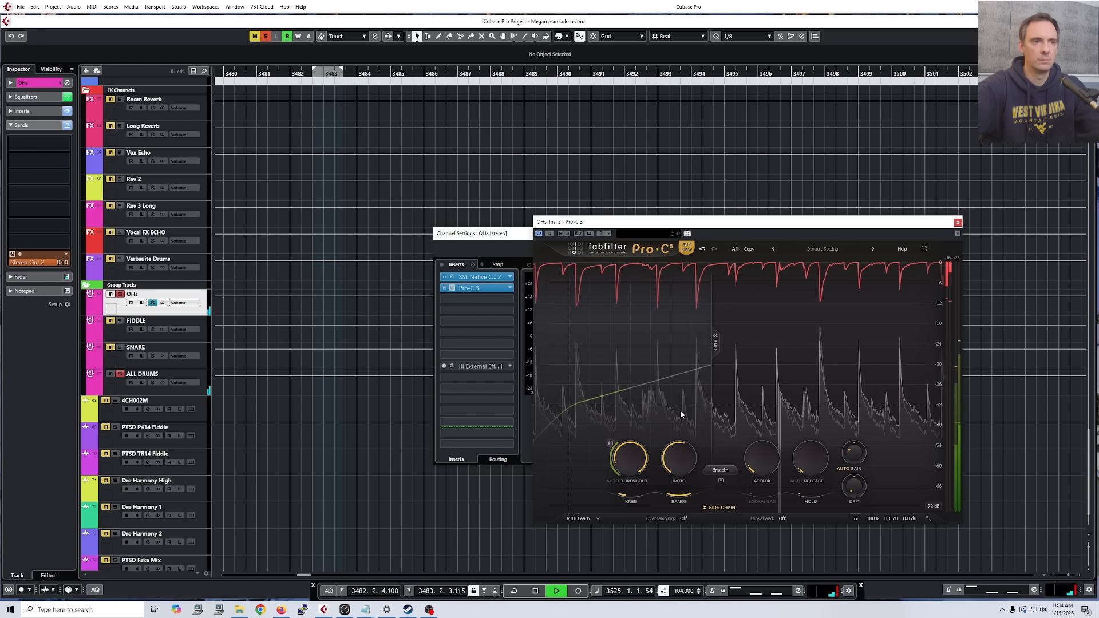
key("space")
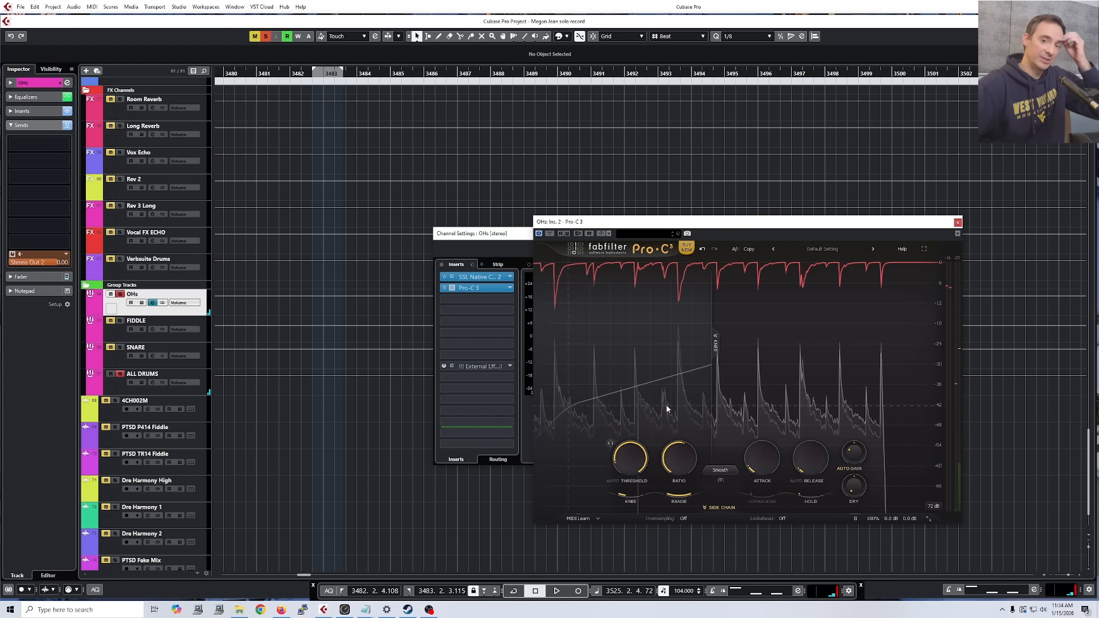
Dismiss the style choices, play the OHs again and compare the Smooth compression bypassed and active
left_click(720, 470)
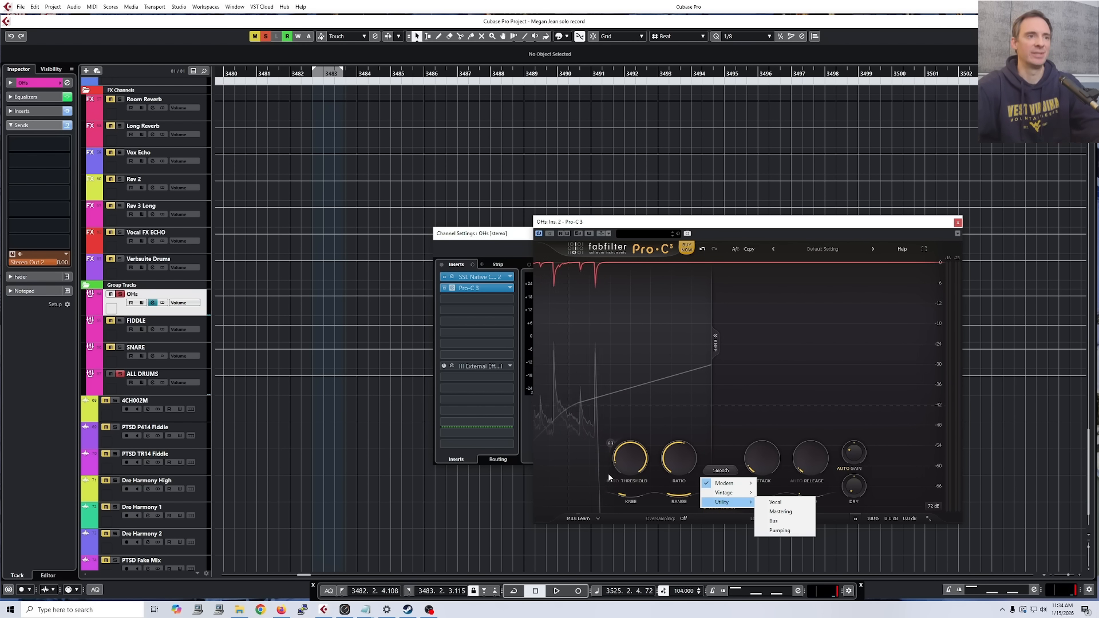
left_click(555, 475)
key("space")
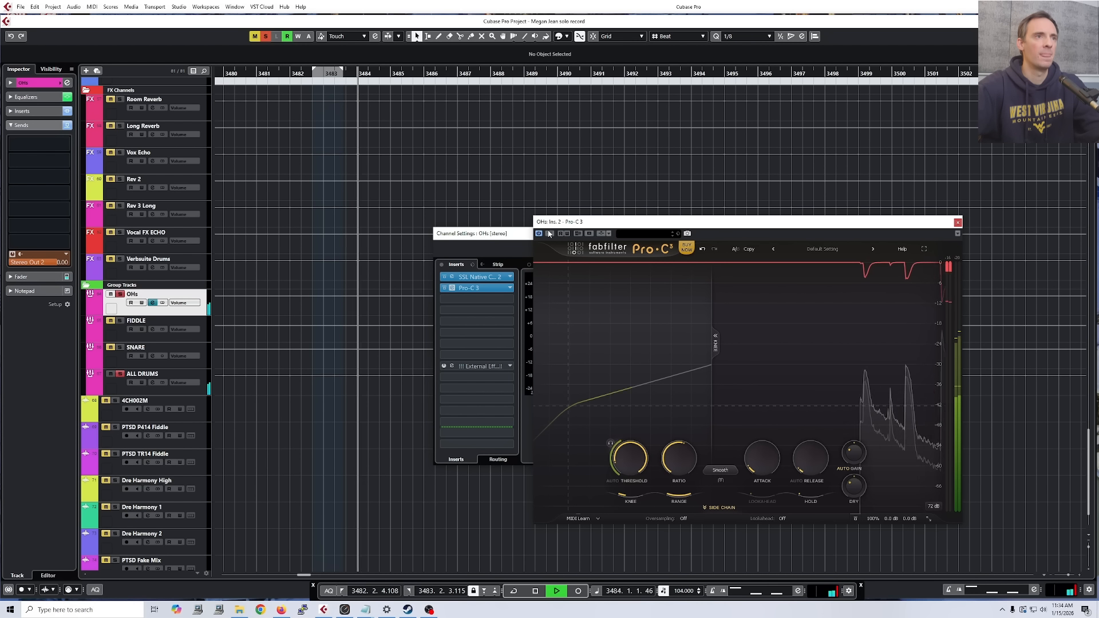
left_click(551, 234)
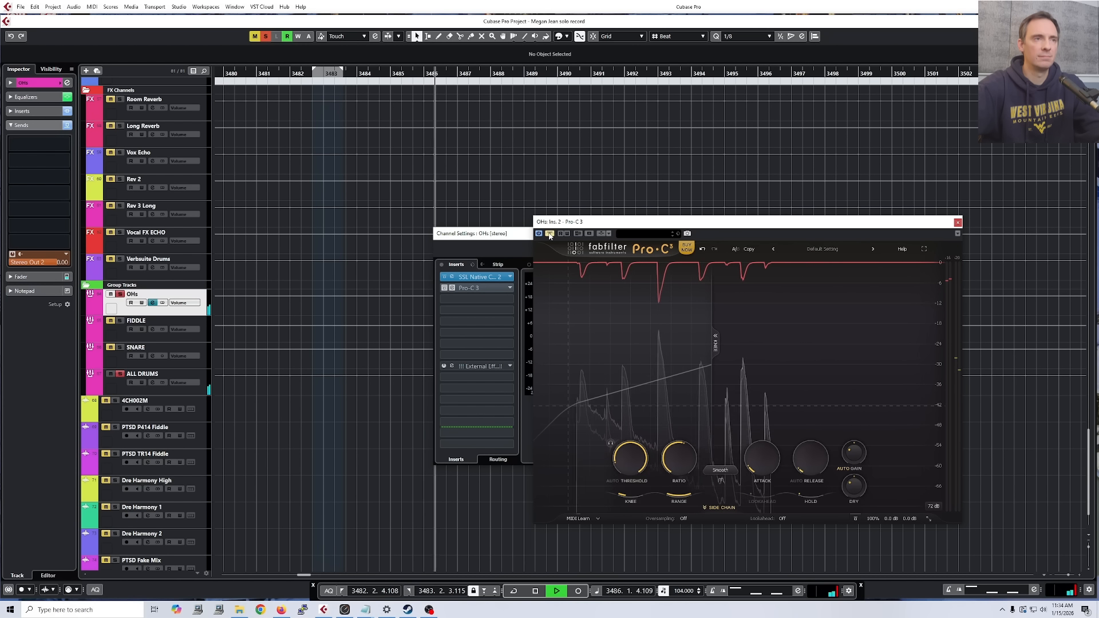
left_click(550, 234)
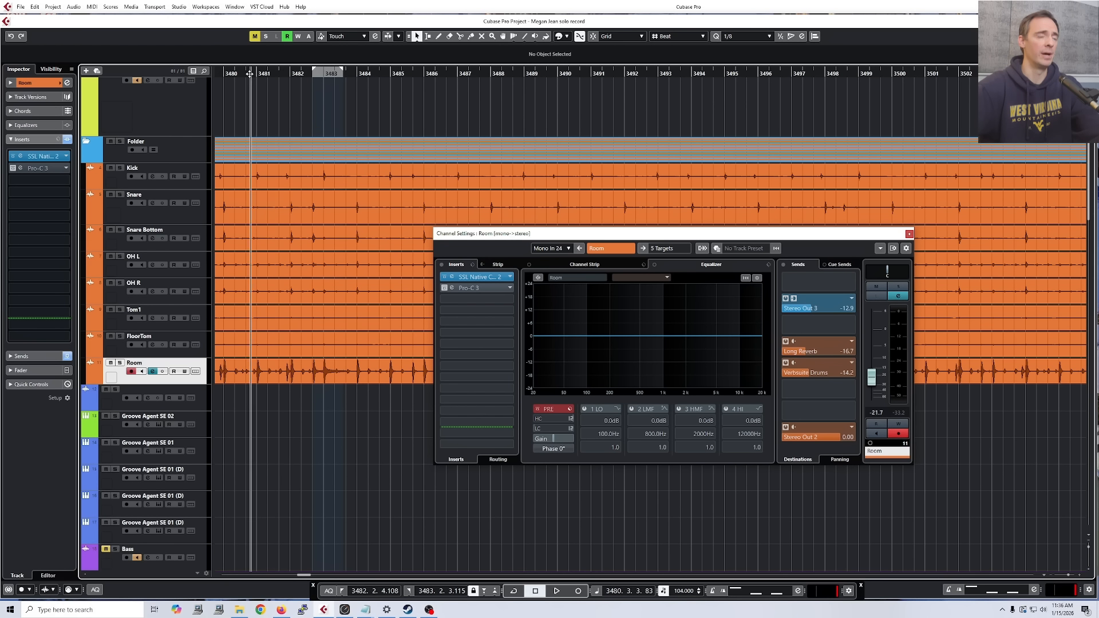
Open the Pro-C 3 editor on the Room track, solo that track and play the song from about bar 3480
scroll(289, 329, "down", 5)
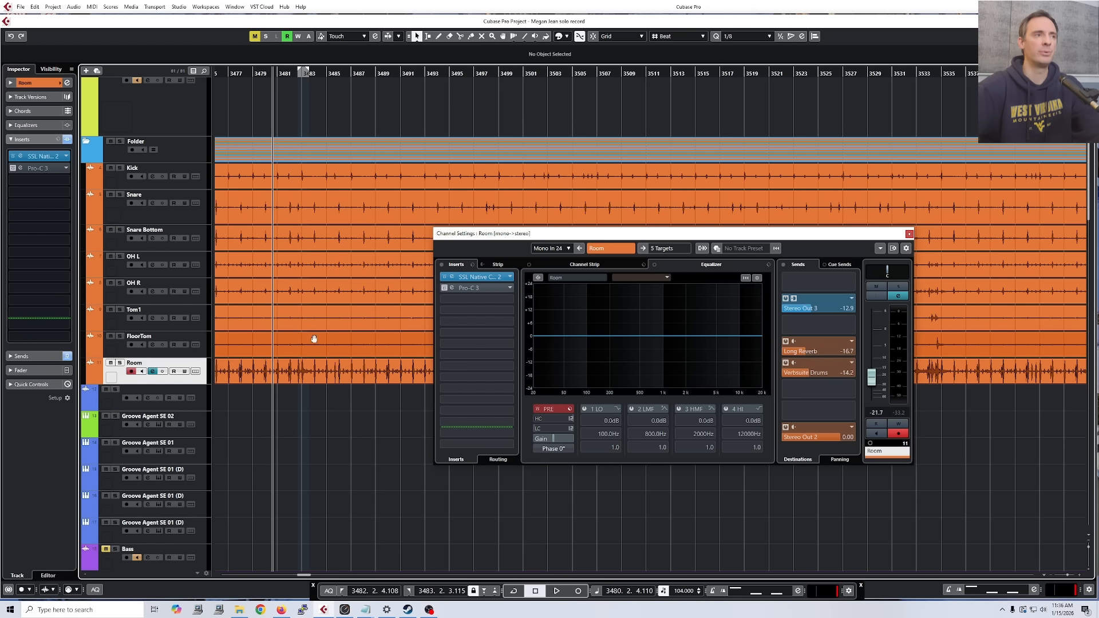
left_click_drag(313, 339, 338, 336)
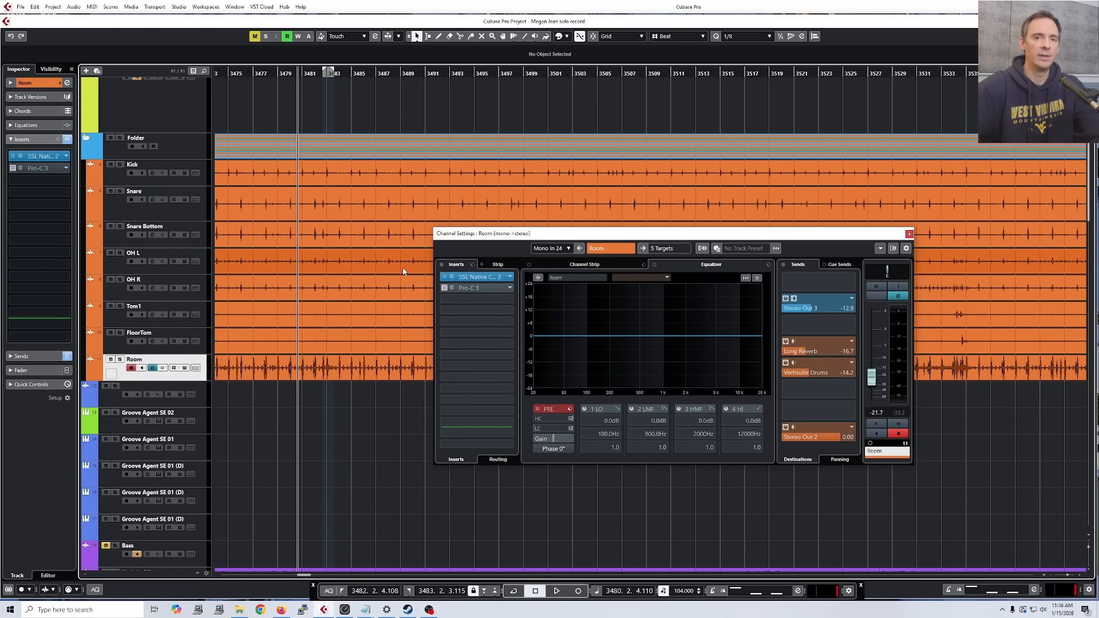
left_click(469, 288)
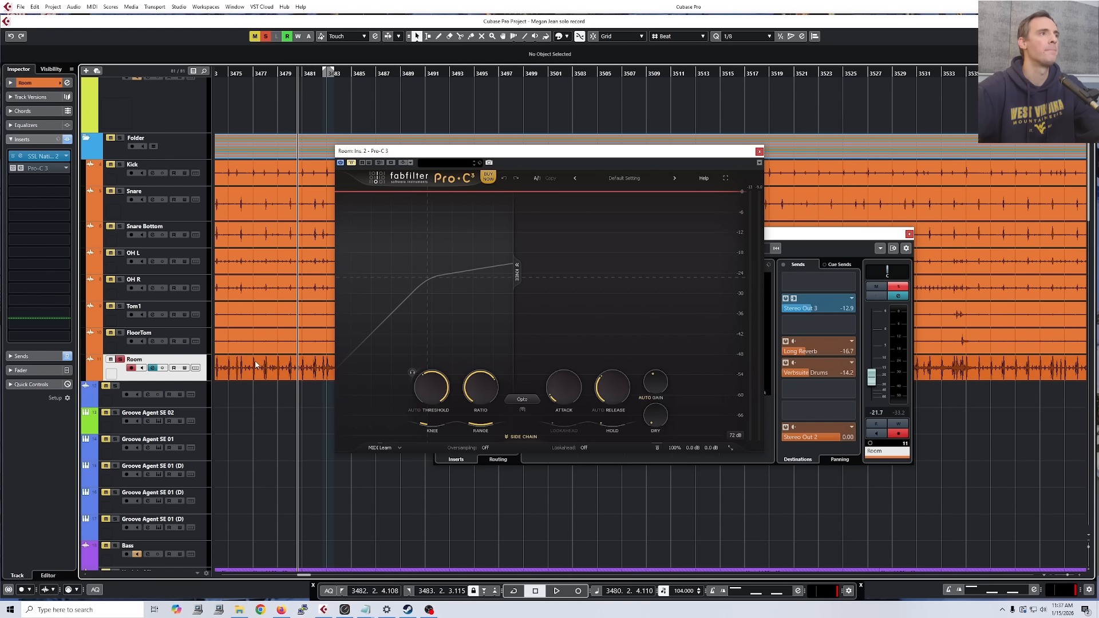
scroll(264, 368, "up", 4)
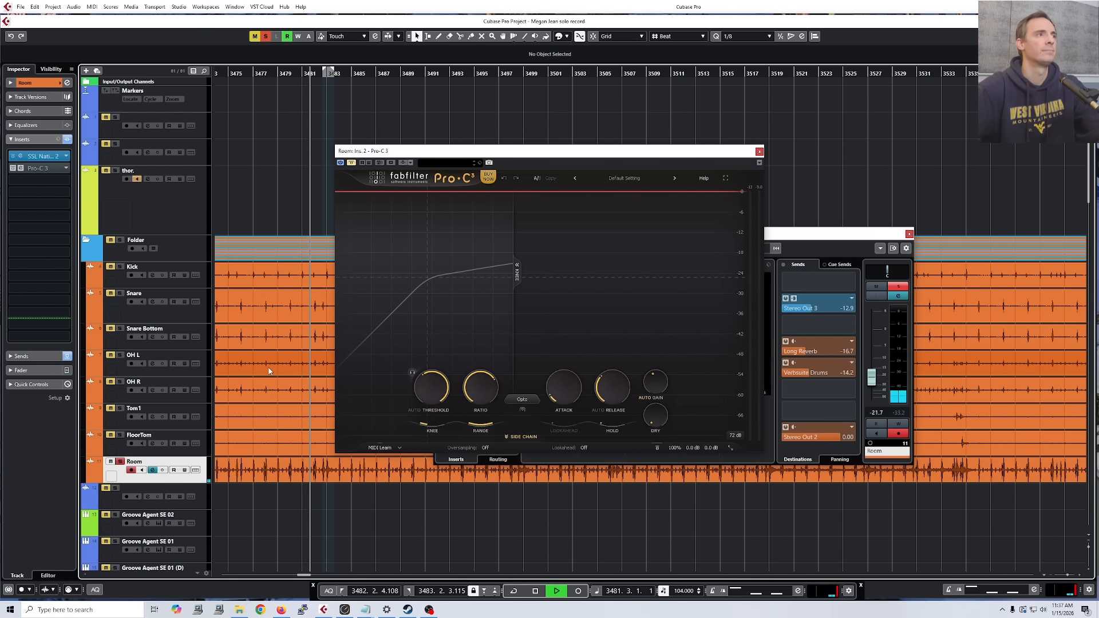
scroll(269, 371, "down", 4)
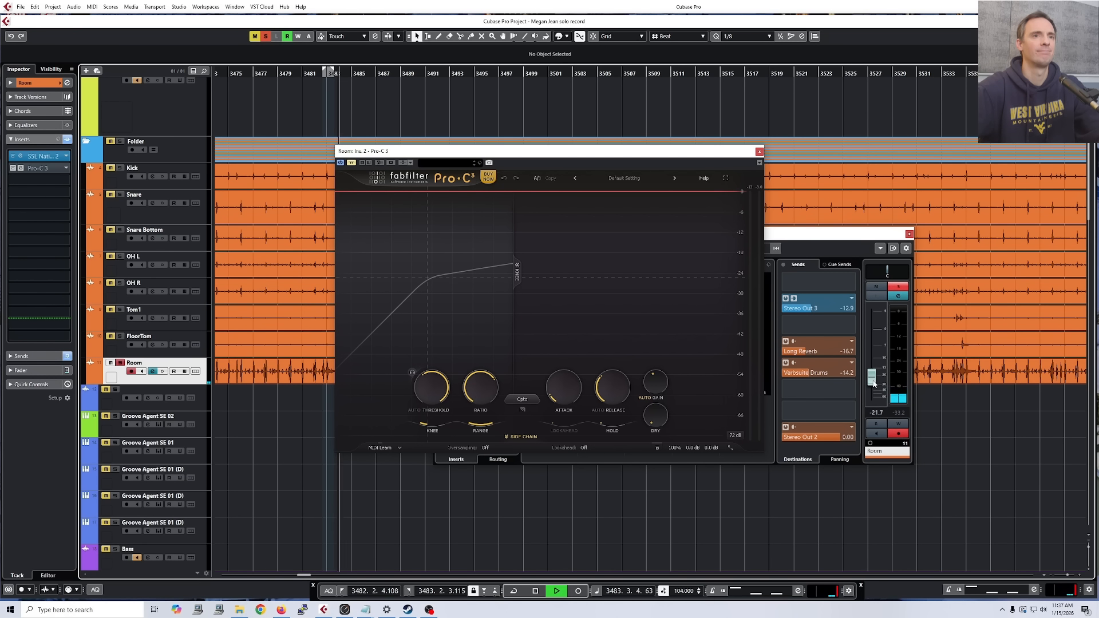
Raise the Room channel's fader to about -3.4 dB and activate Pro-C 3 with its editor placed beside the insert list
left_click_drag(874, 384, 876, 371)
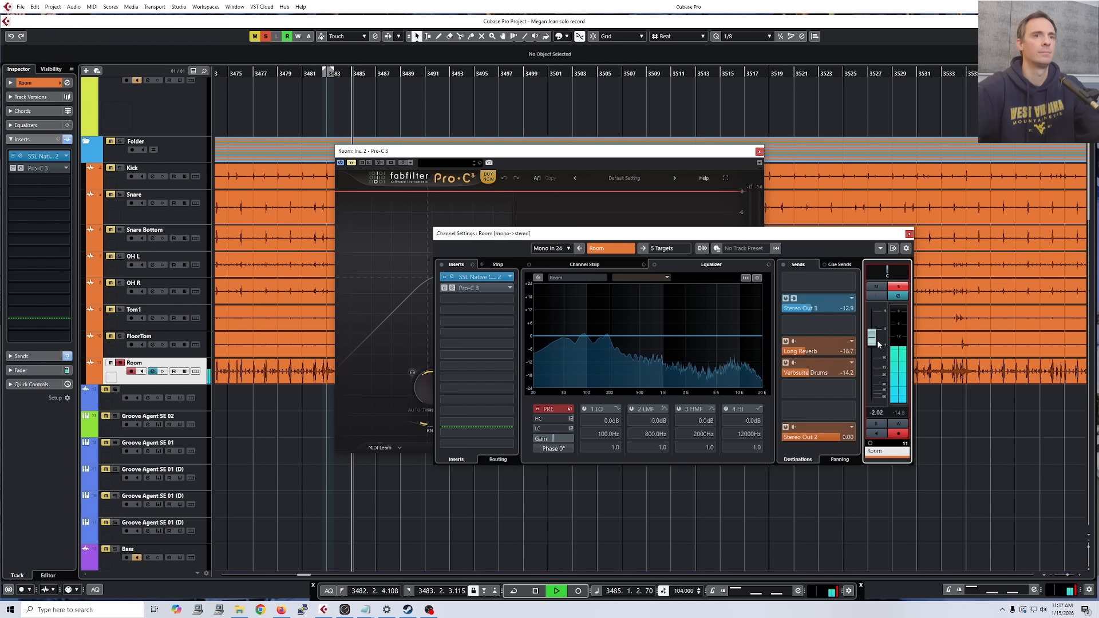
left_click(602, 160)
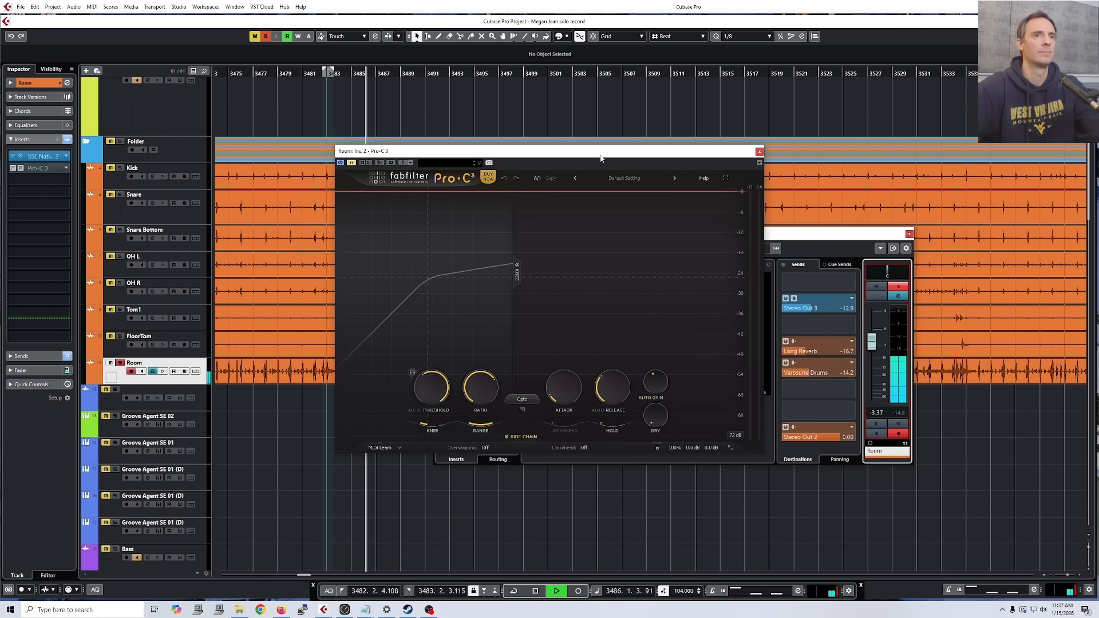
left_click_drag(602, 152, 790, 212)
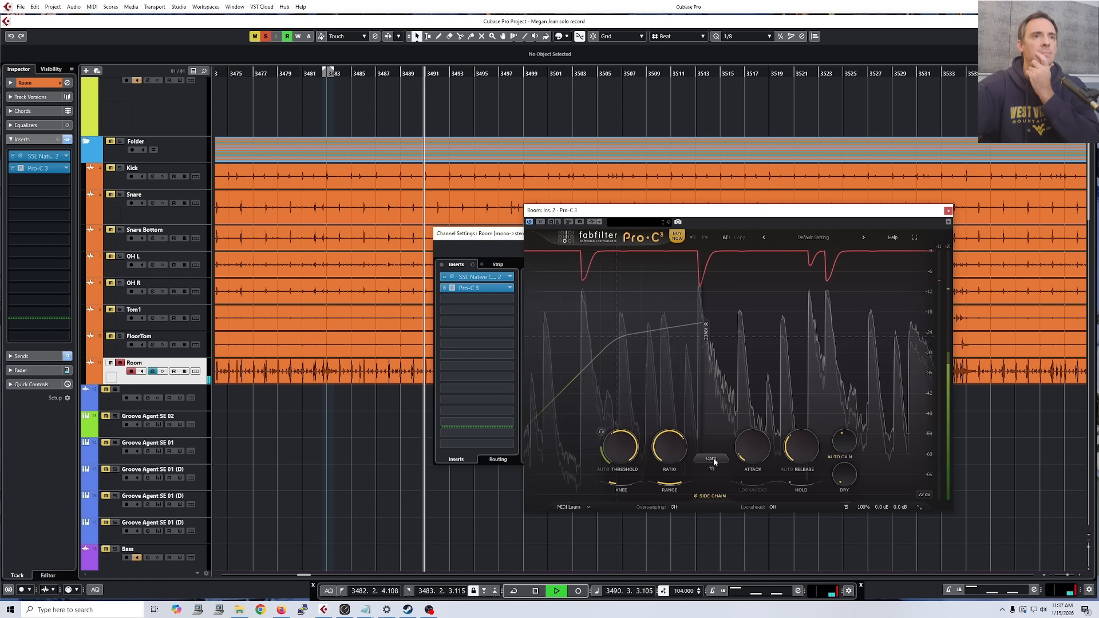
Expand the Room compressor's side chain section and reposition the editor so the whole section fits on screen
left_click(695, 496)
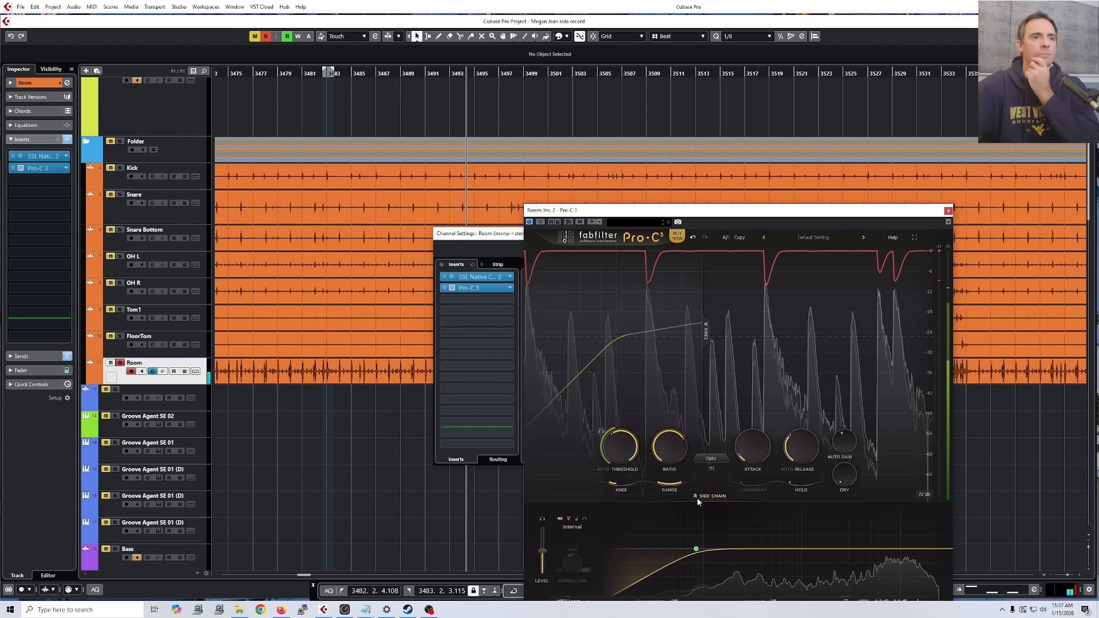
left_click_drag(682, 214, 593, 127)
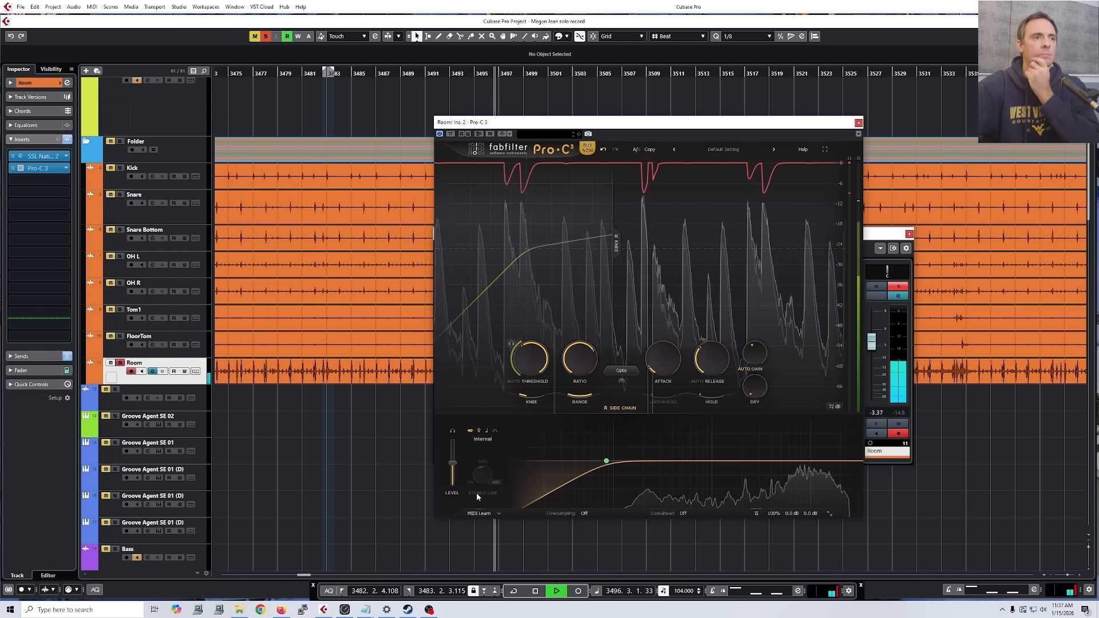
Raise the Room side chain low cut to about 475 Hz at 24 dB/oct, lower the threshold and enlarge the Pro-C 3 editor
mouse_move(608, 466)
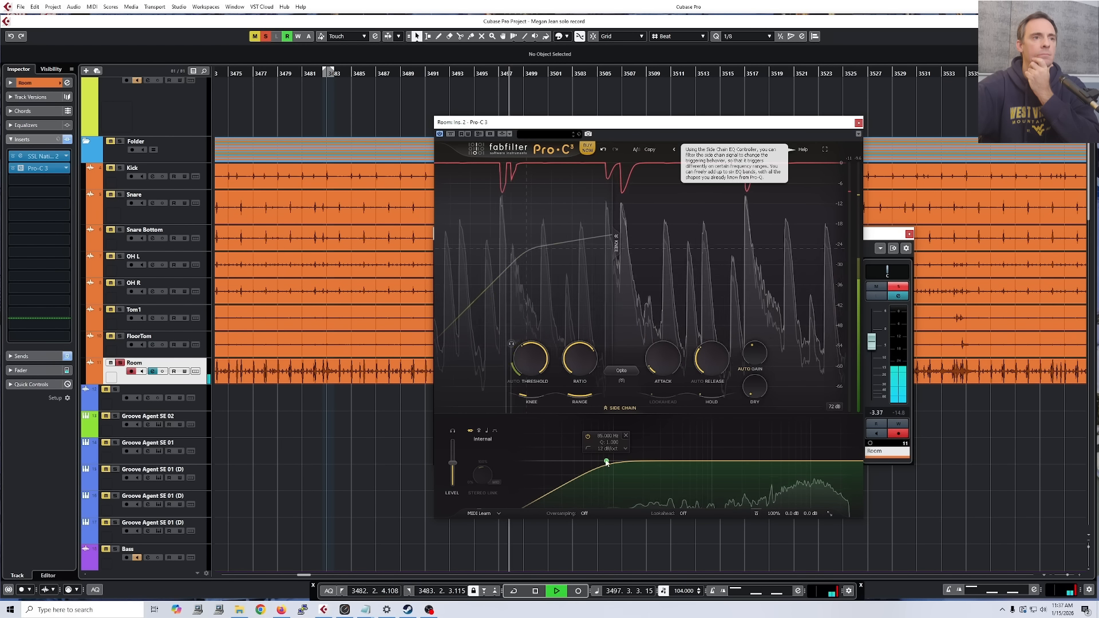
left_click_drag(608, 466, 680, 462)
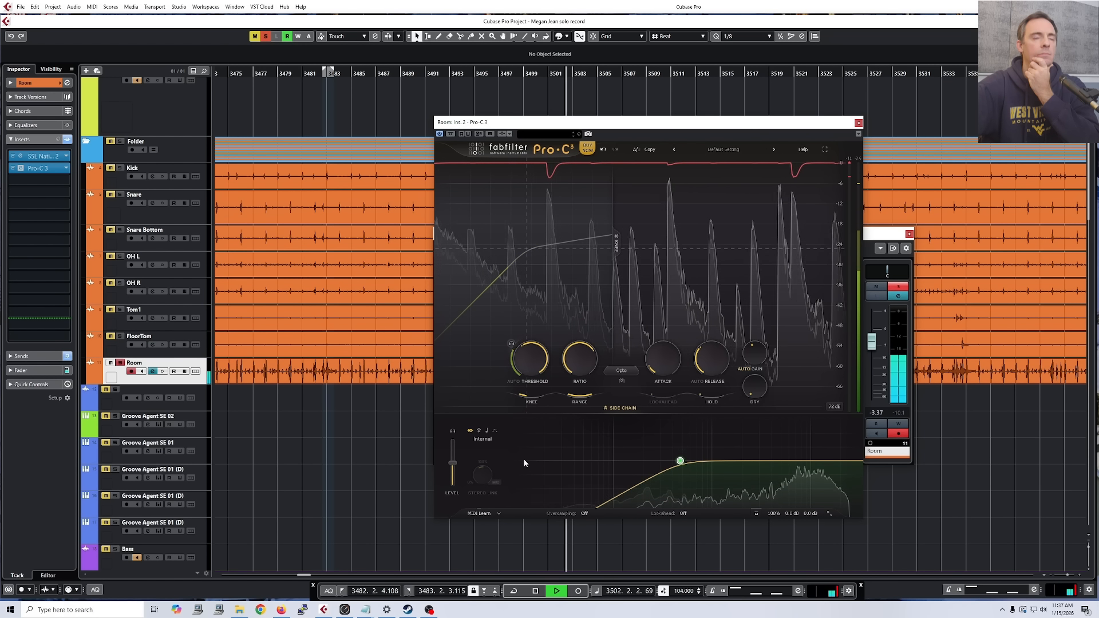
mouse_move(682, 463)
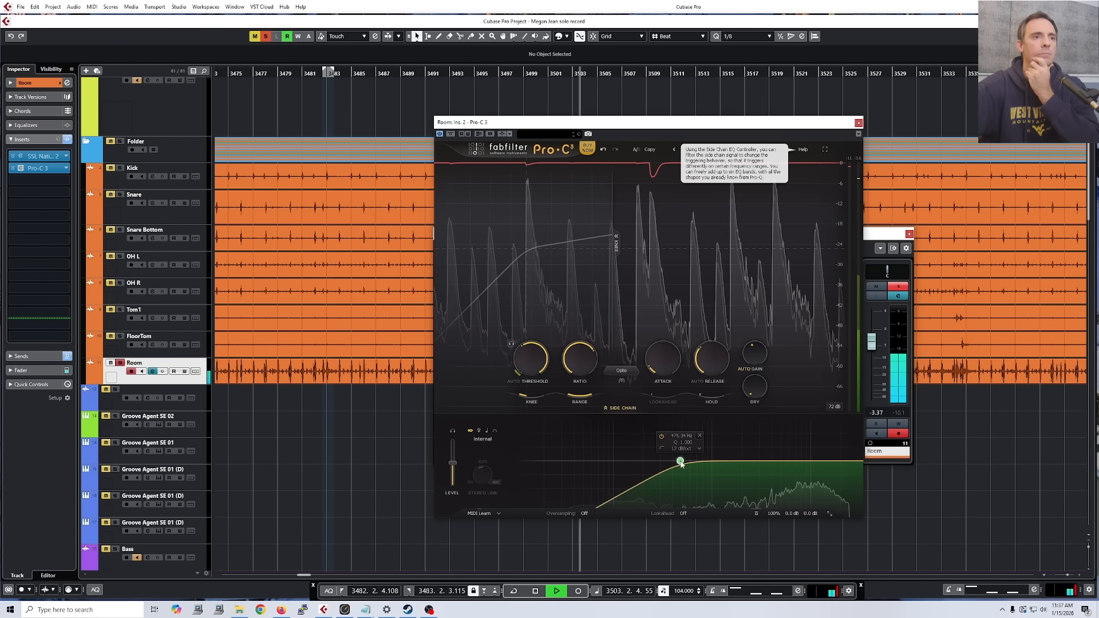
mouse_move(533, 363)
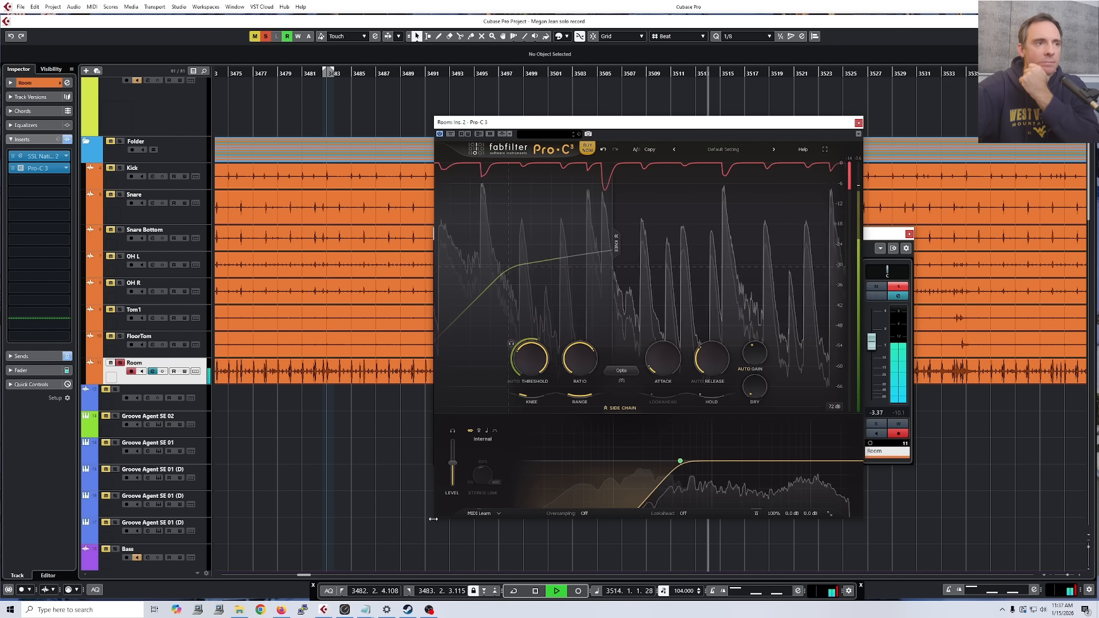
left_click_drag(432, 520, 416, 529)
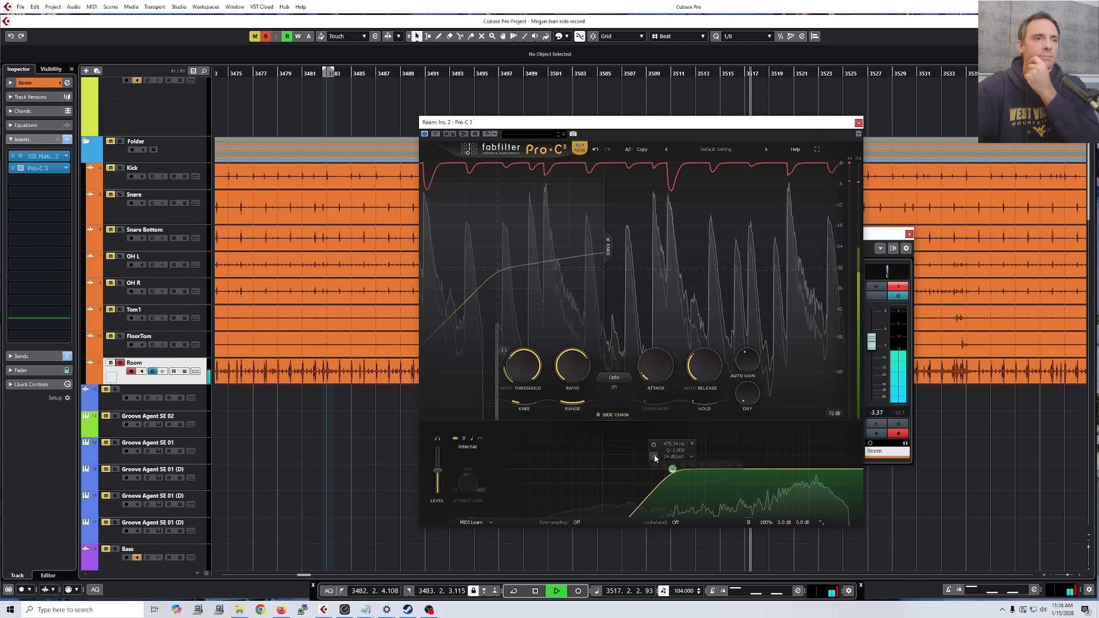
Change the side chain band to a high cut at about 129 Hz and replay the song from about bar 3480
left_click(655, 457)
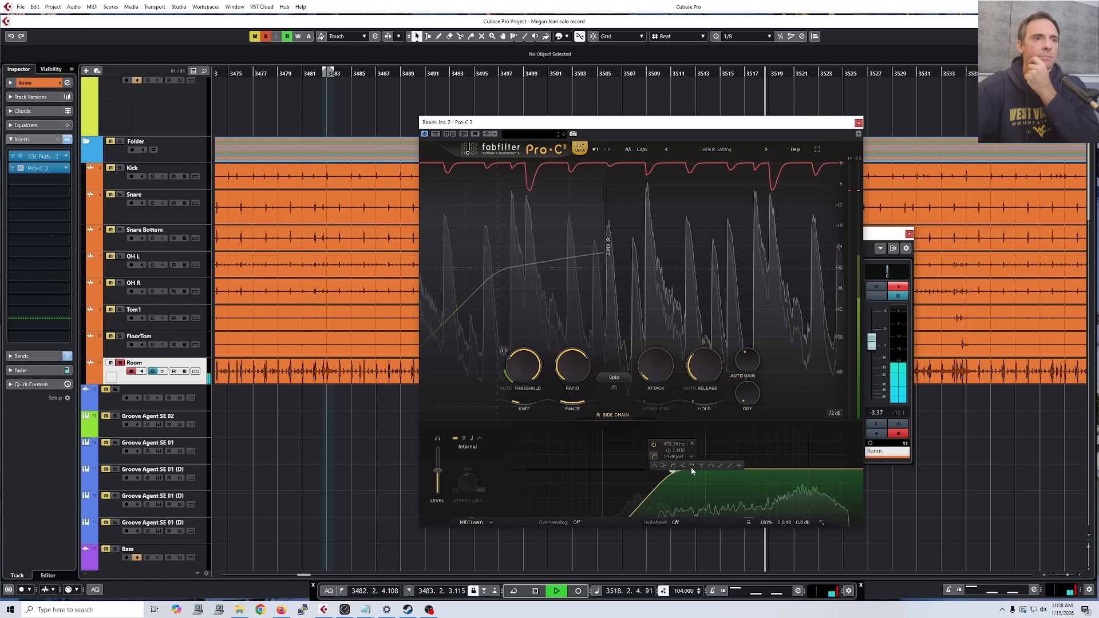
left_click(692, 465)
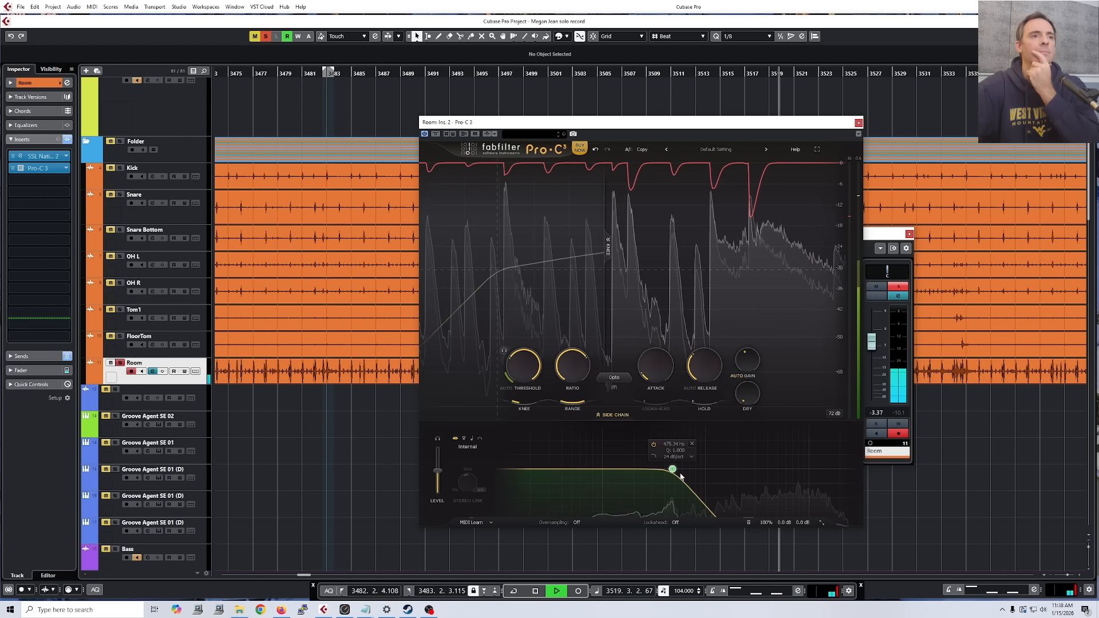
left_click_drag(672, 470, 611, 470)
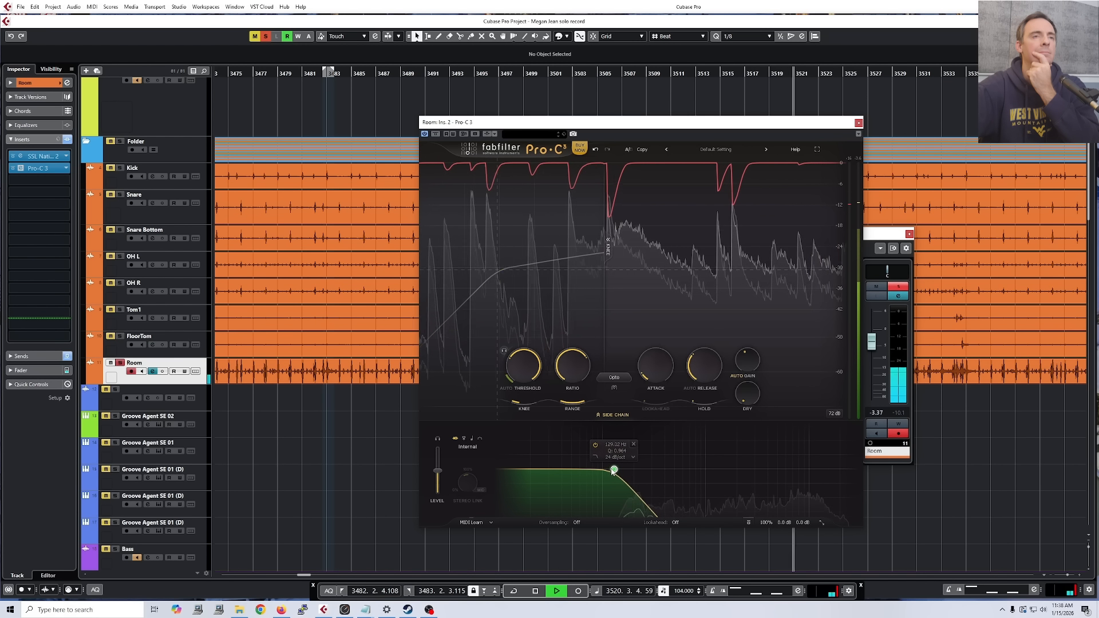
left_click(297, 73)
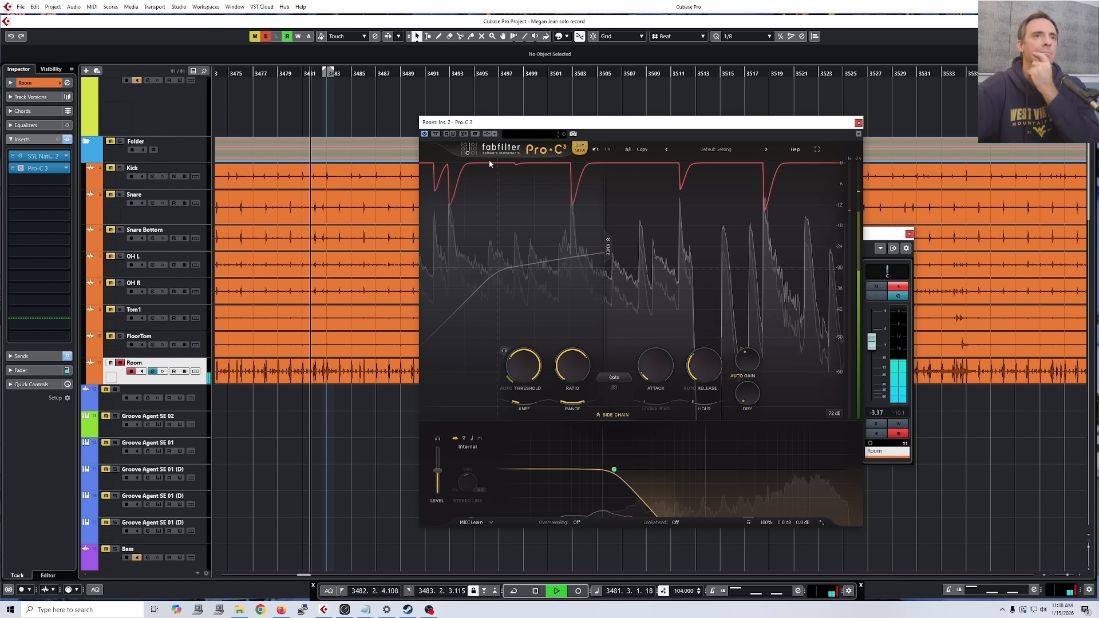
Switch the Room compressor's style from the vintage Opto to the modern Punch
mouse_move(614, 469)
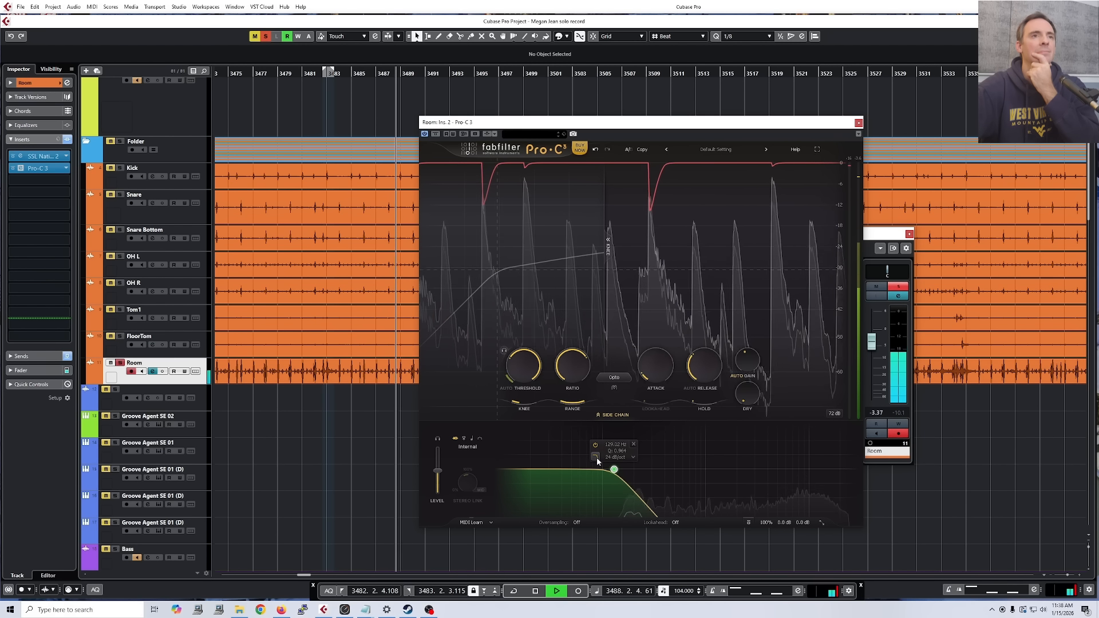
left_click(622, 379)
mouse_move(627, 399)
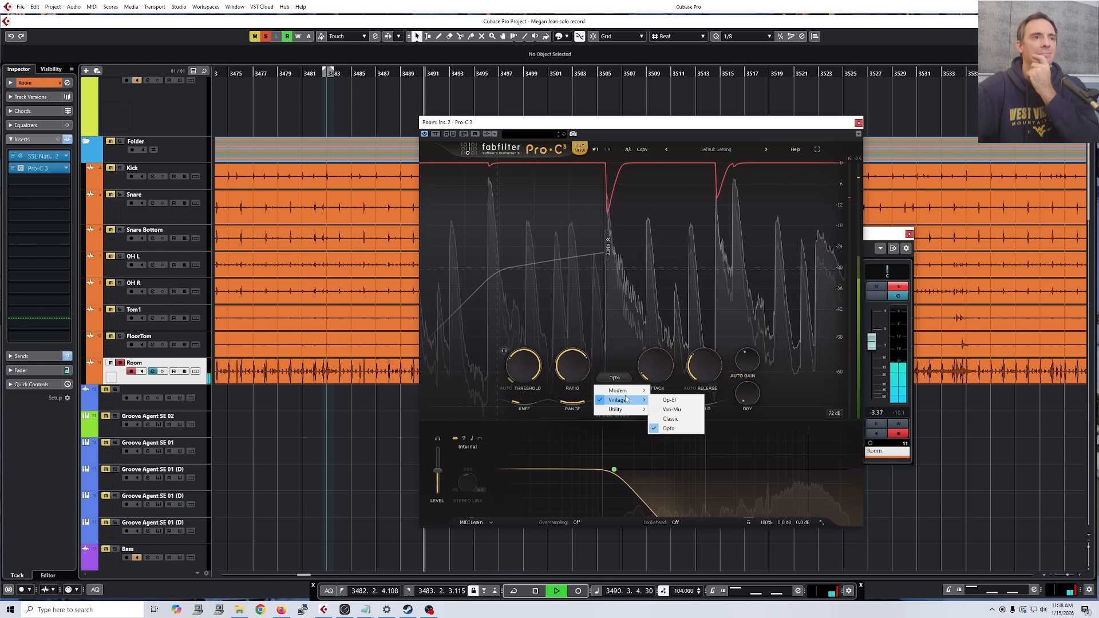
left_click(689, 420)
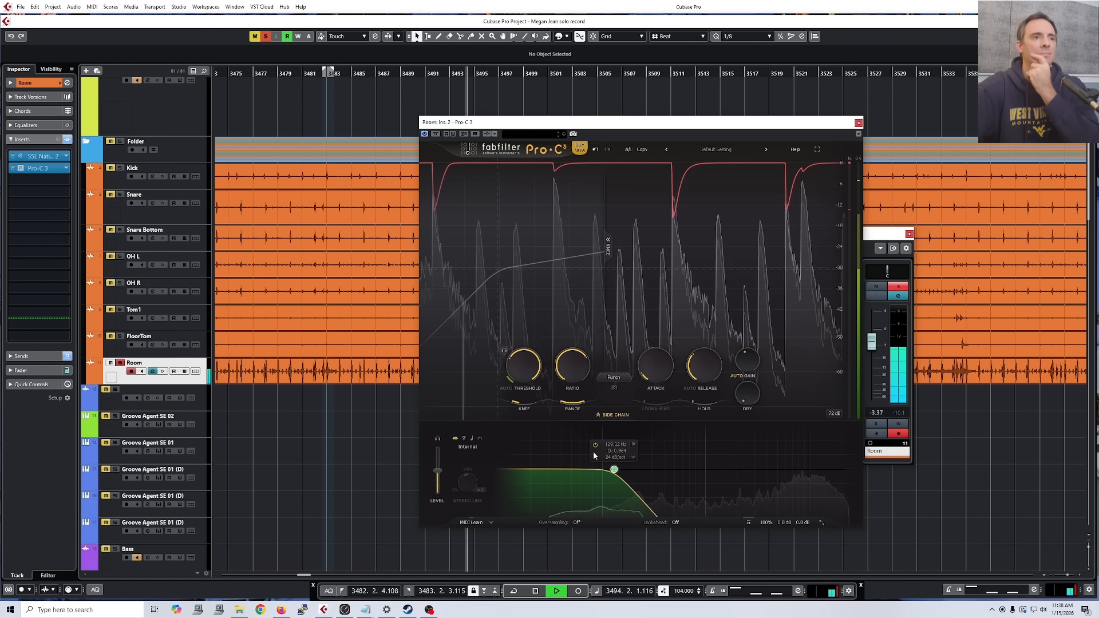
Turn the side chain band into a low cut at about 3083 Hz and lower the compressor's threshold further
left_click(594, 456)
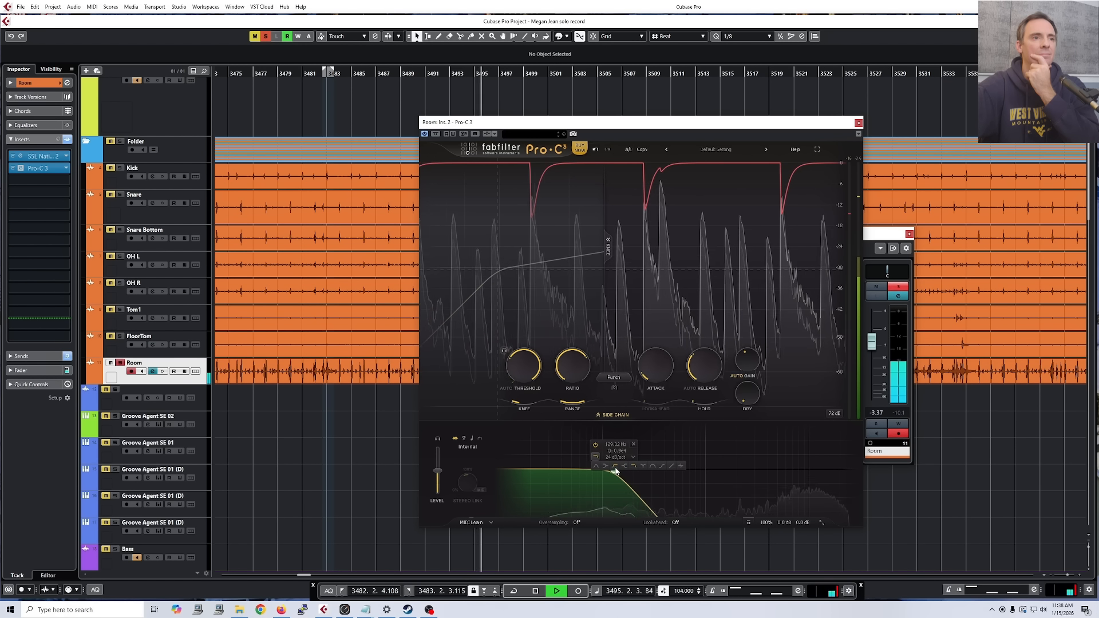
left_click(615, 466)
left_click_drag(616, 470, 756, 474)
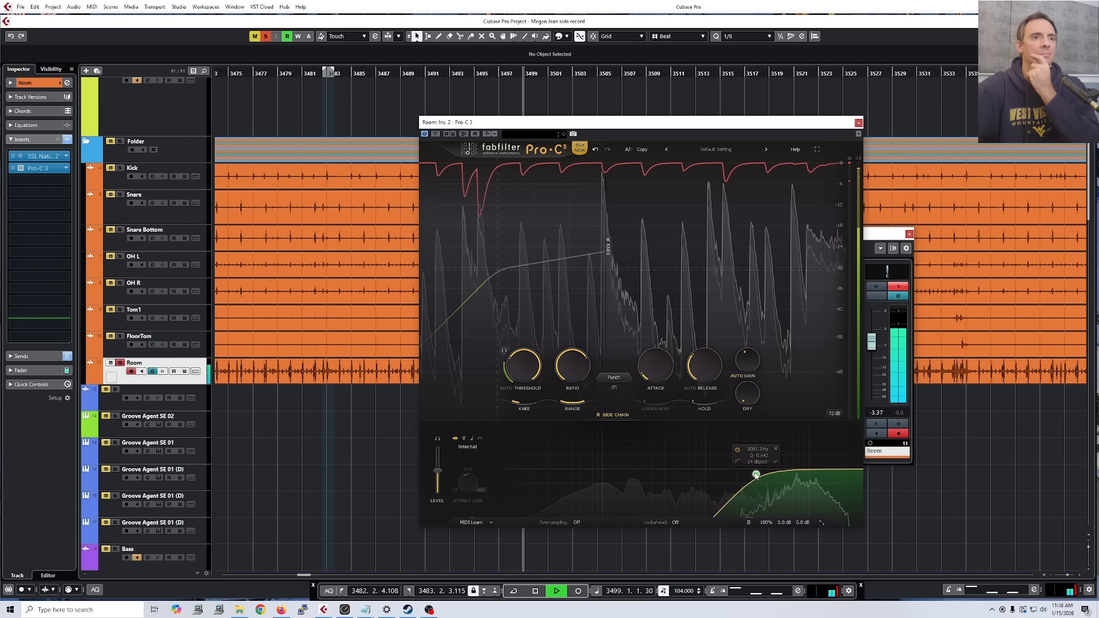
left_click_drag(523, 362, 524, 383)
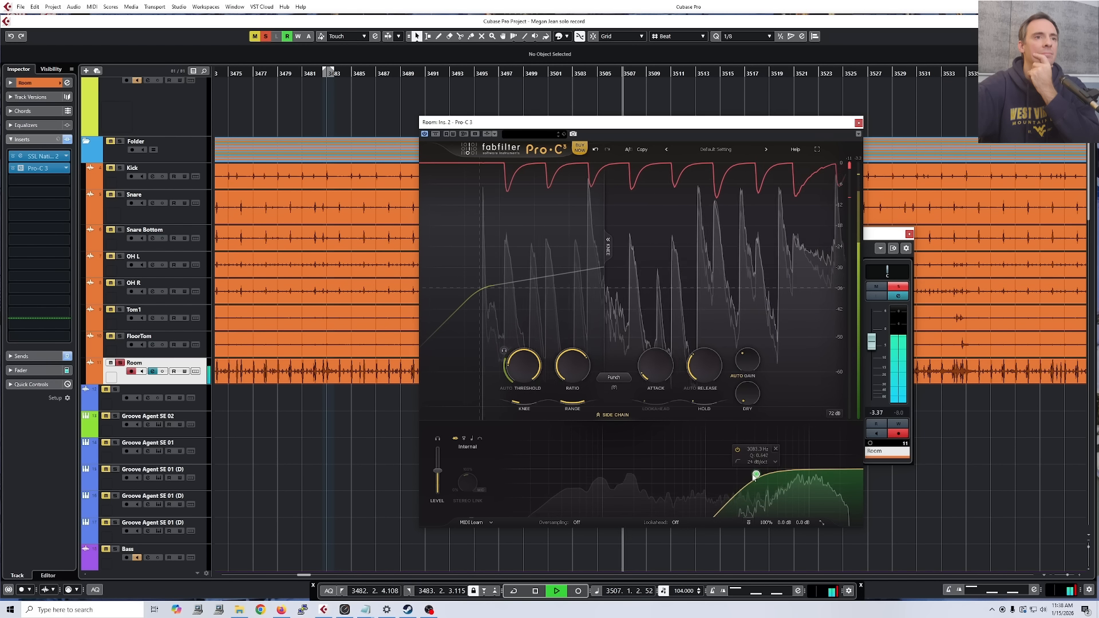
Change the side chain band to a high cut at a slightly lower frequency, raise the threshold and compare the result with bypass
mouse_move(756, 477)
left_click(735, 461)
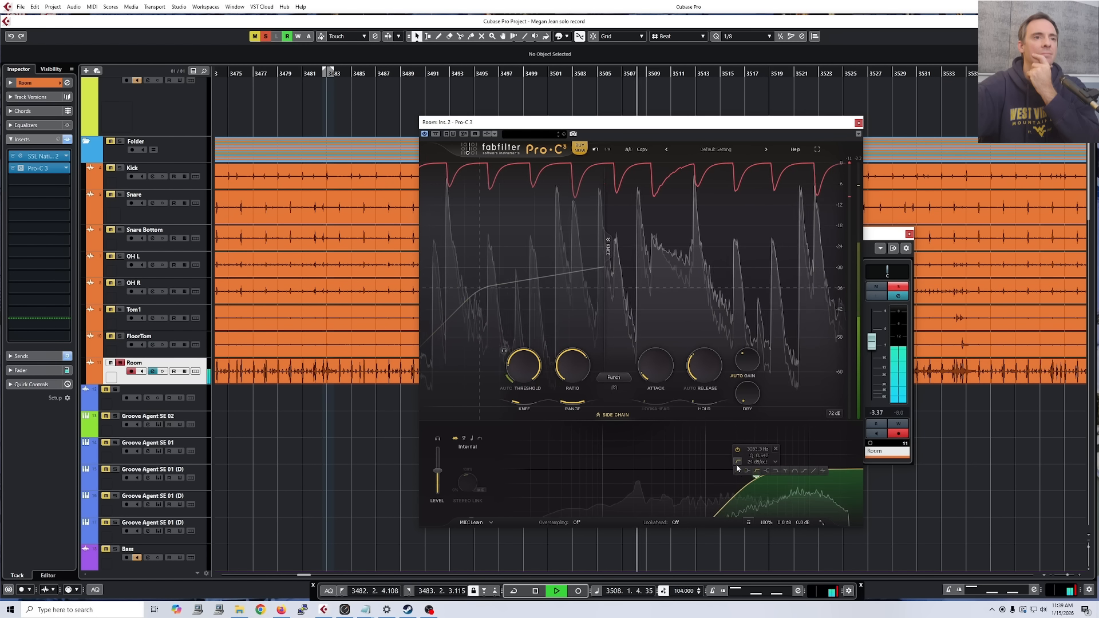
left_click(777, 471)
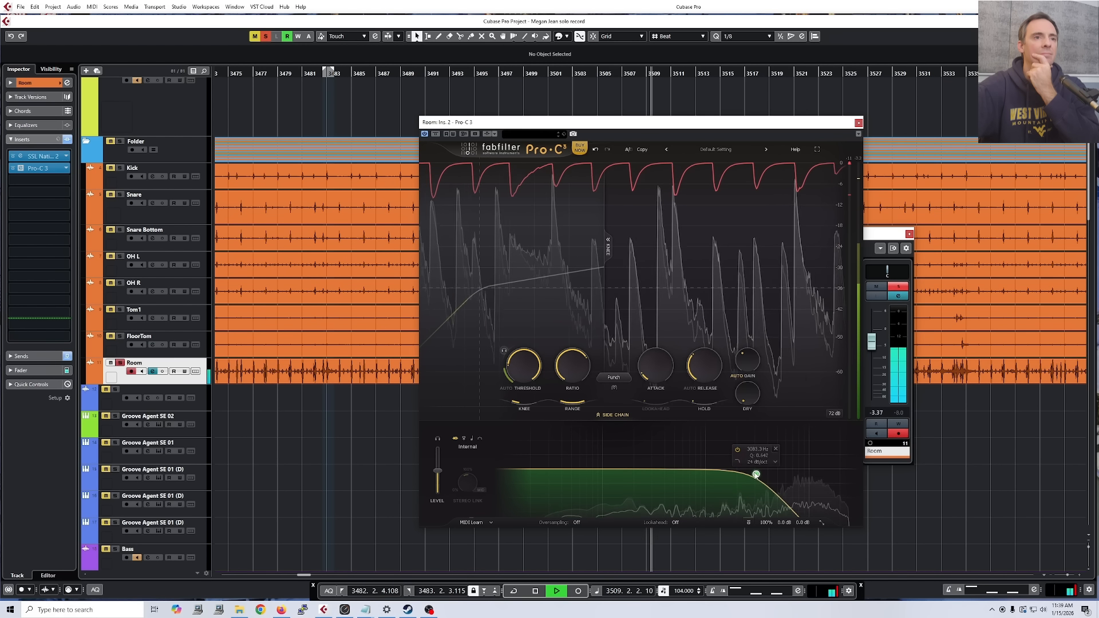
left_click_drag(756, 474, 728, 473)
left_click_drag(531, 367, 537, 321)
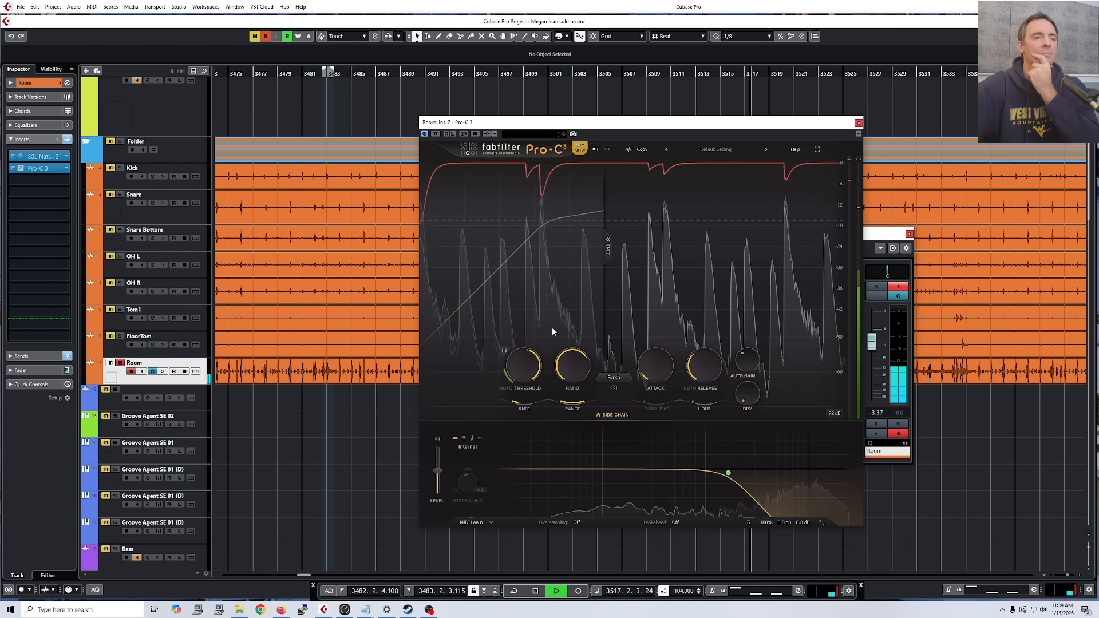
left_click(435, 135)
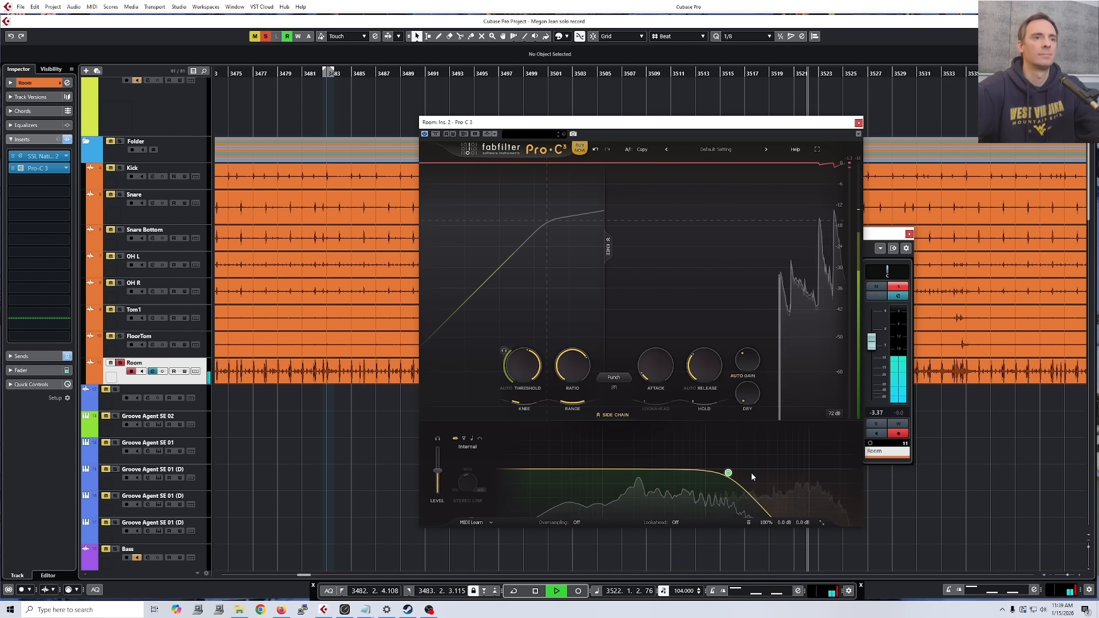
Delete the side chain EQ band on the Room compressor and collapse the side chain section
left_click_drag(728, 473, 730, 473)
left_click(771, 444)
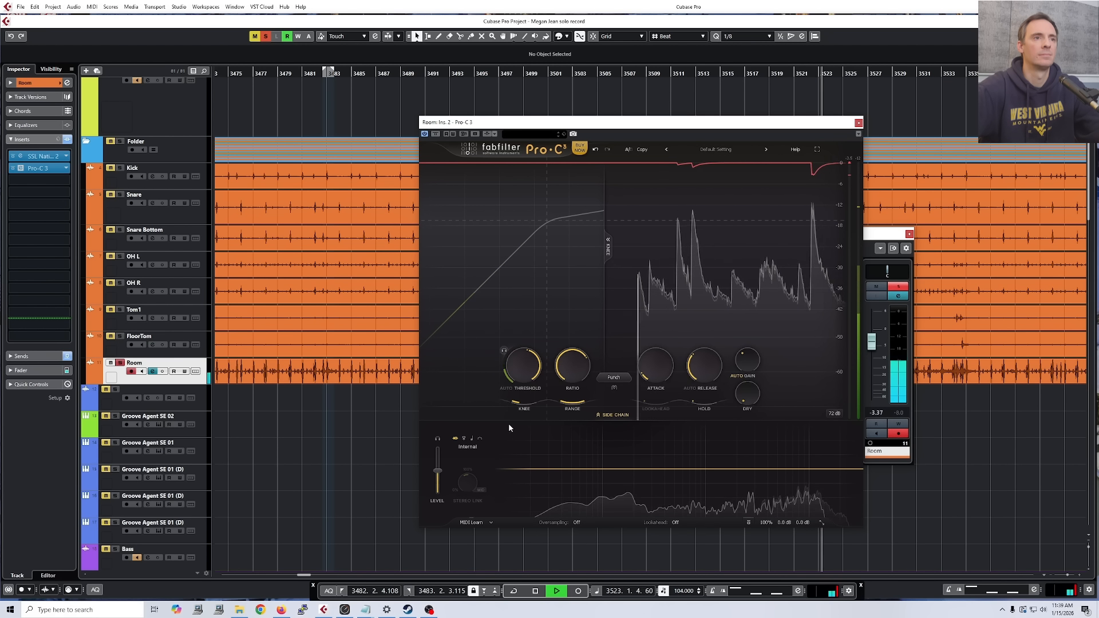
left_click(597, 415)
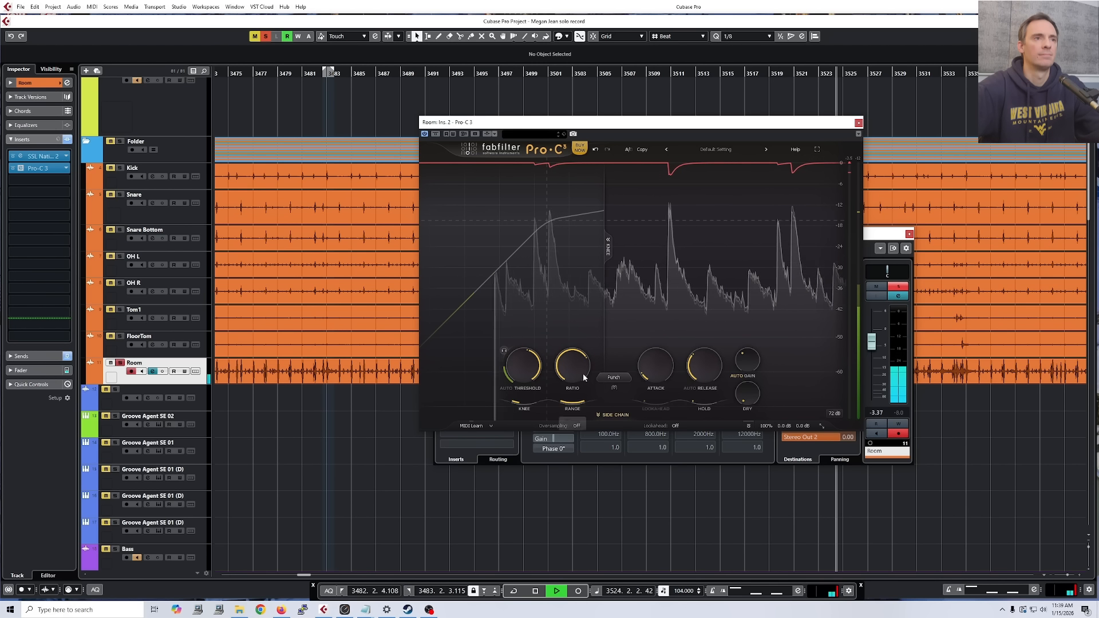
Lower the Room compressor's threshold, compare it bypassed and active, and lengthen its attack
left_click_drag(527, 366, 524, 399)
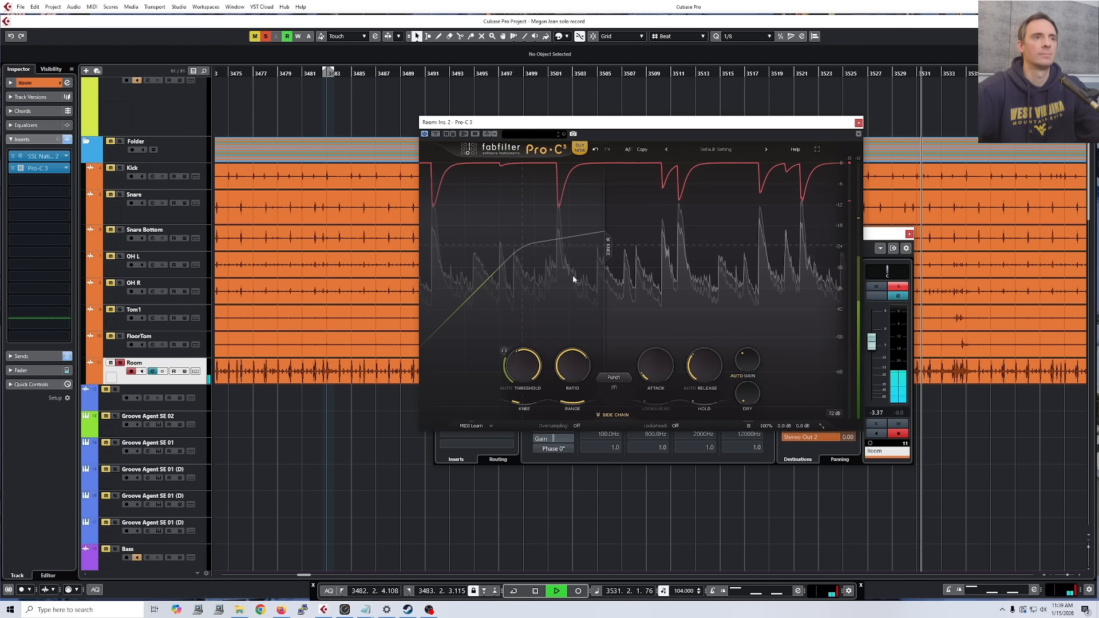
left_click(435, 134)
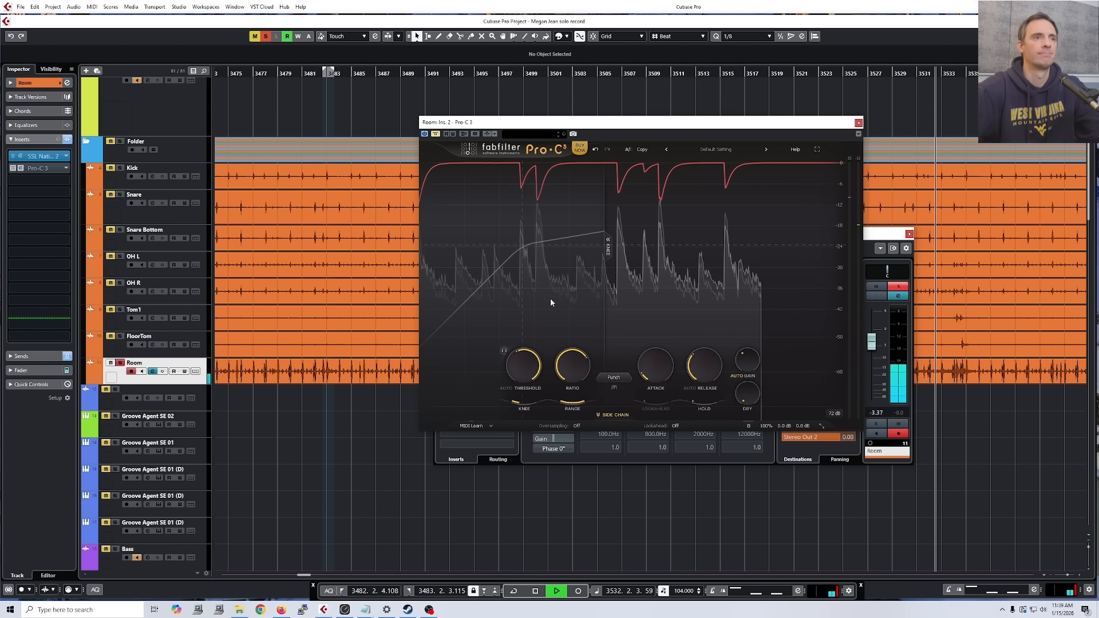
left_click_drag(656, 368, 657, 349)
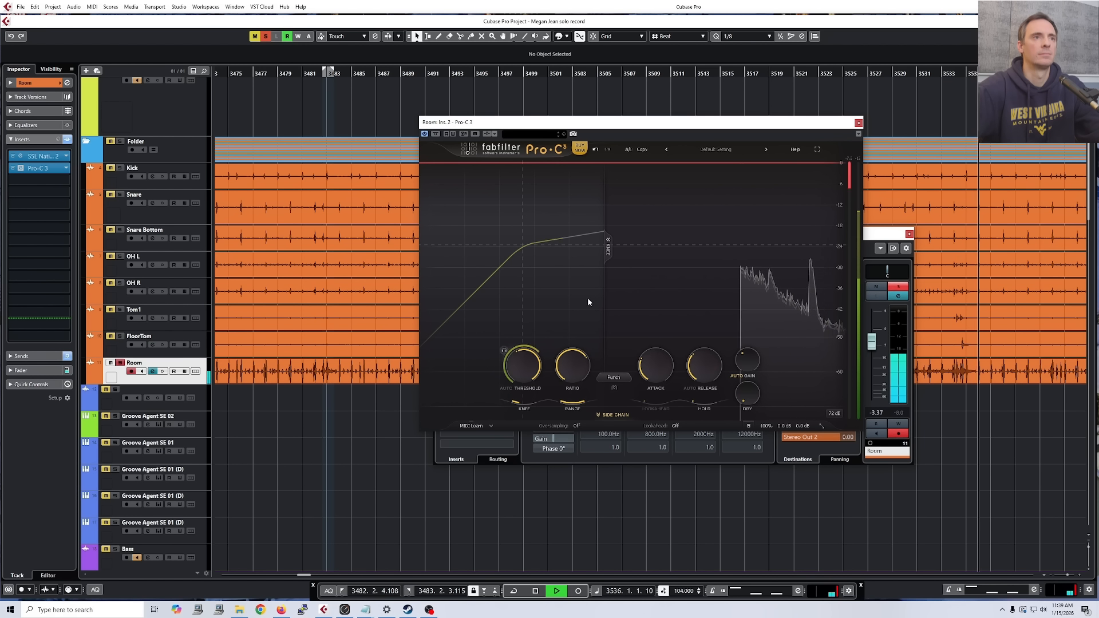
Switch the Room compressor to the modern Versatile style and lower its threshold slightly
left_click(616, 379)
mouse_move(633, 390)
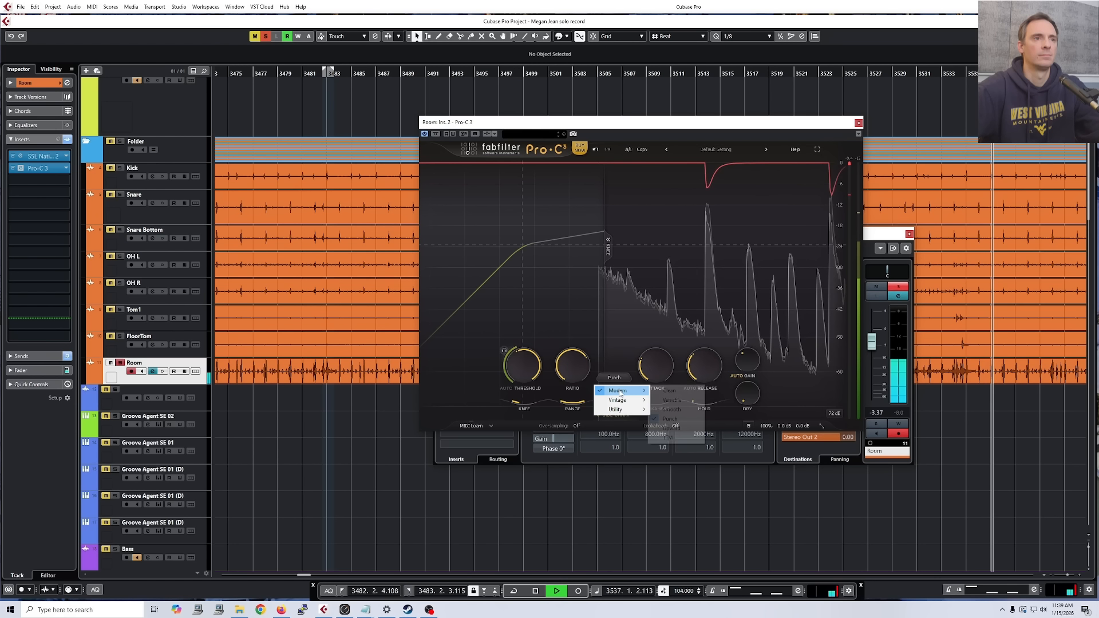
left_click(673, 399)
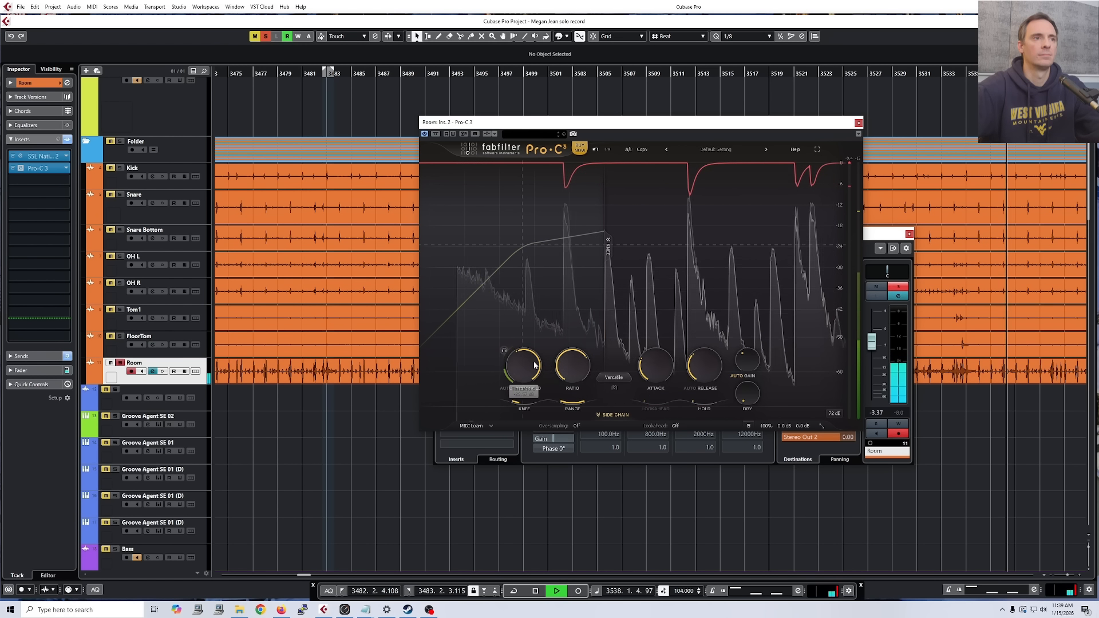
left_click_drag(524, 375, 524, 378)
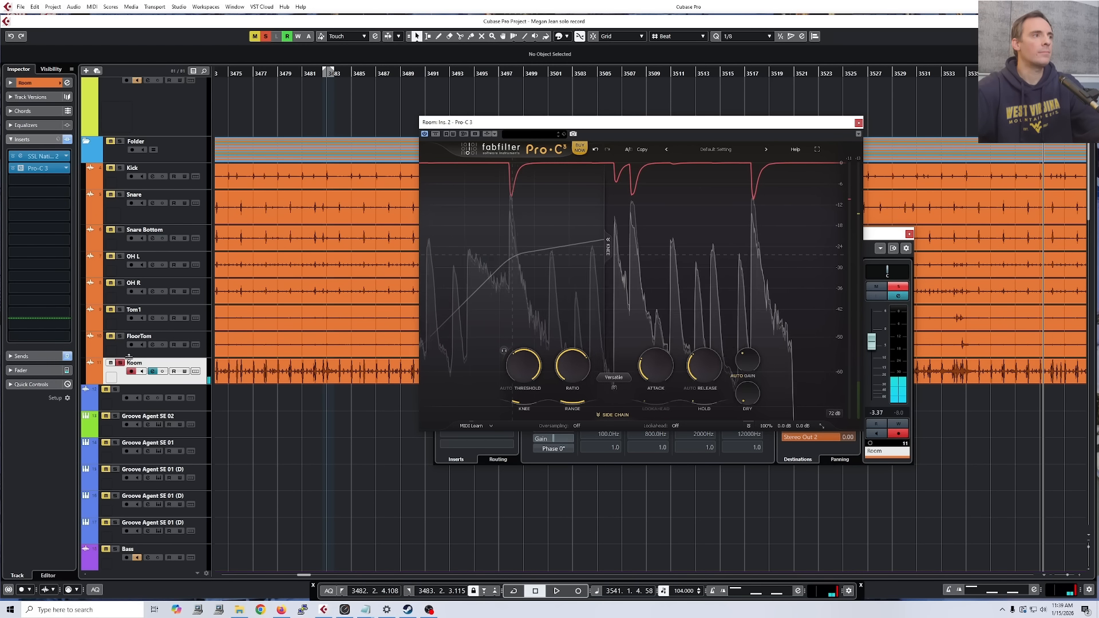
Stop playback and clear the Room track's solo
scroll(316, 394, "up", 3)
key("space")
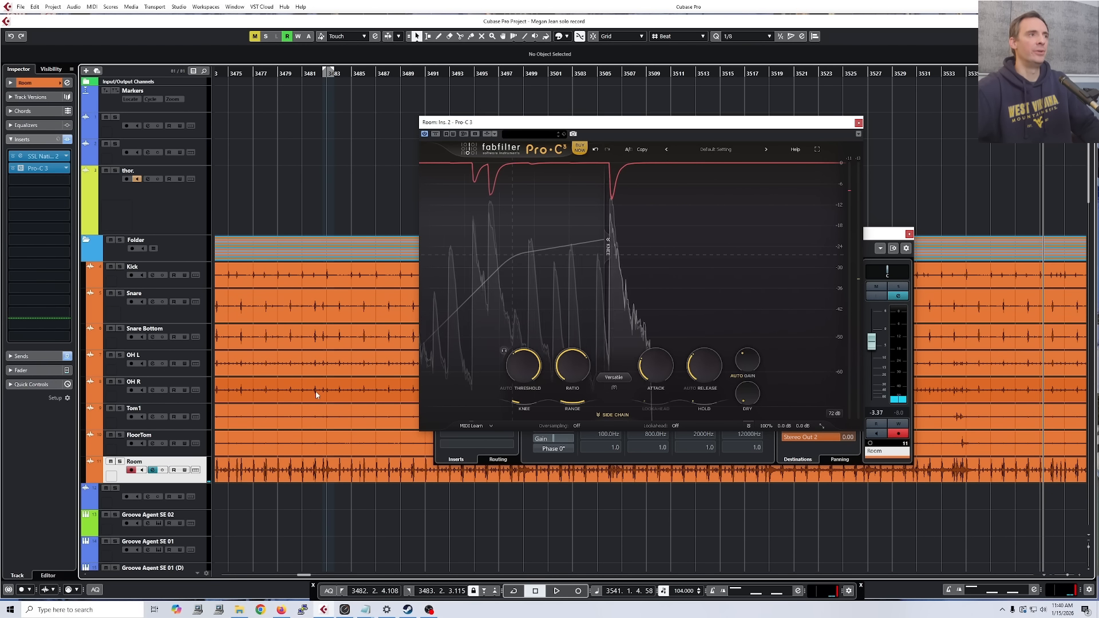
scroll(316, 395, "down", 5)
scroll(320, 381, "up", 4)
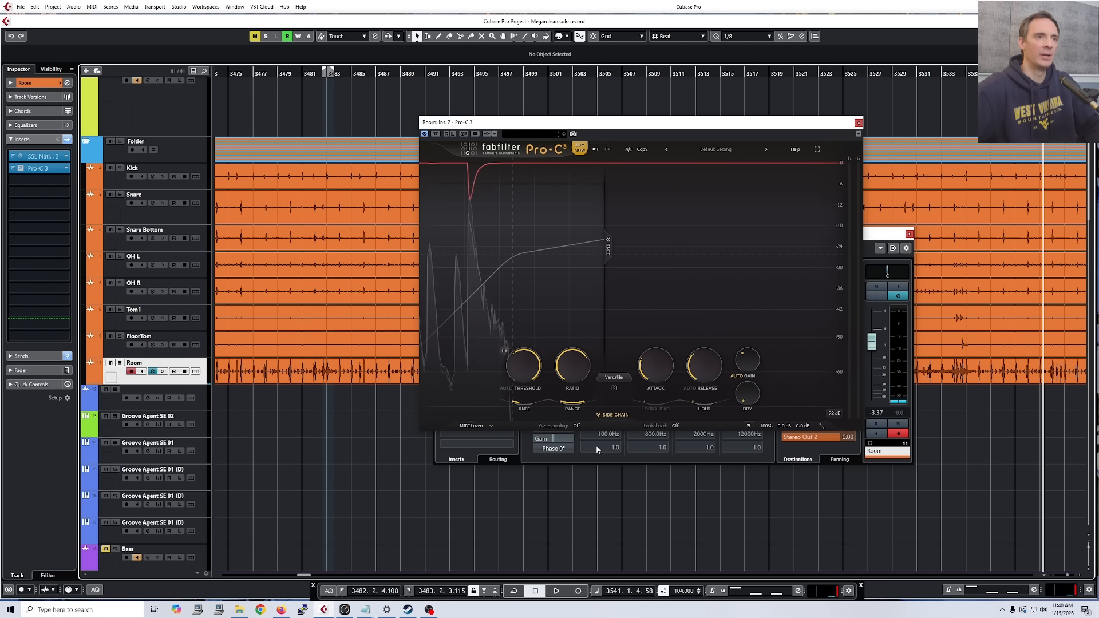
Expand the Room compressor's side chain section once more to show it, and close the editor
left_click(611, 415)
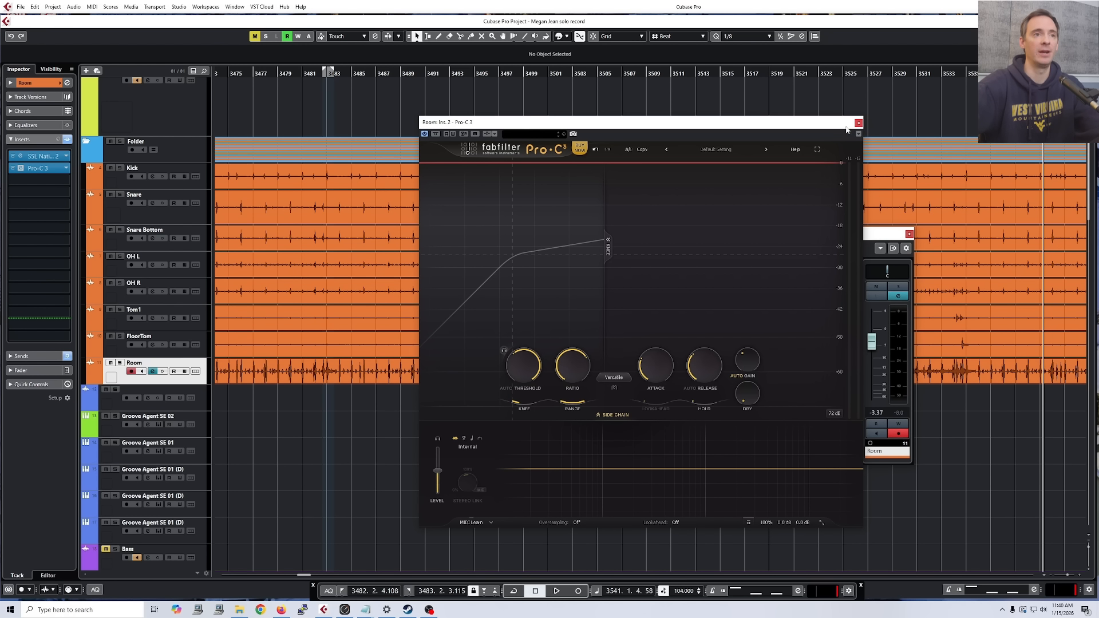
left_click_drag(616, 126, 542, 156)
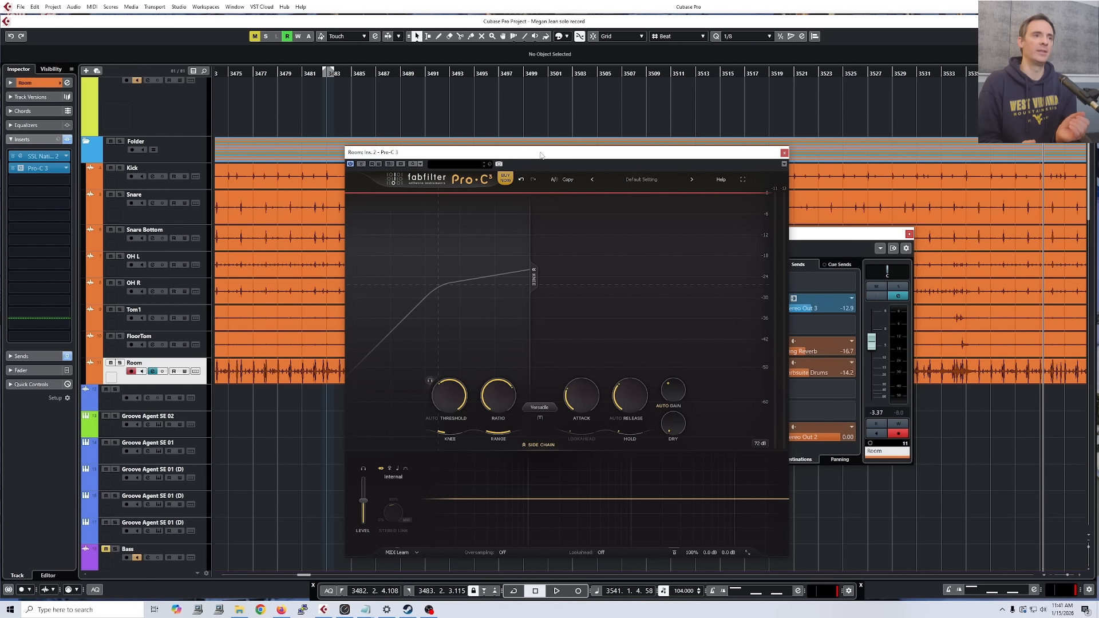
left_click(784, 152)
Open the UPRIGHT track's channel settings and its Pro-C 3 editor, activate the insert and move the editor lower, bringing the channel settings forward
scroll(149, 346, "down", 5)
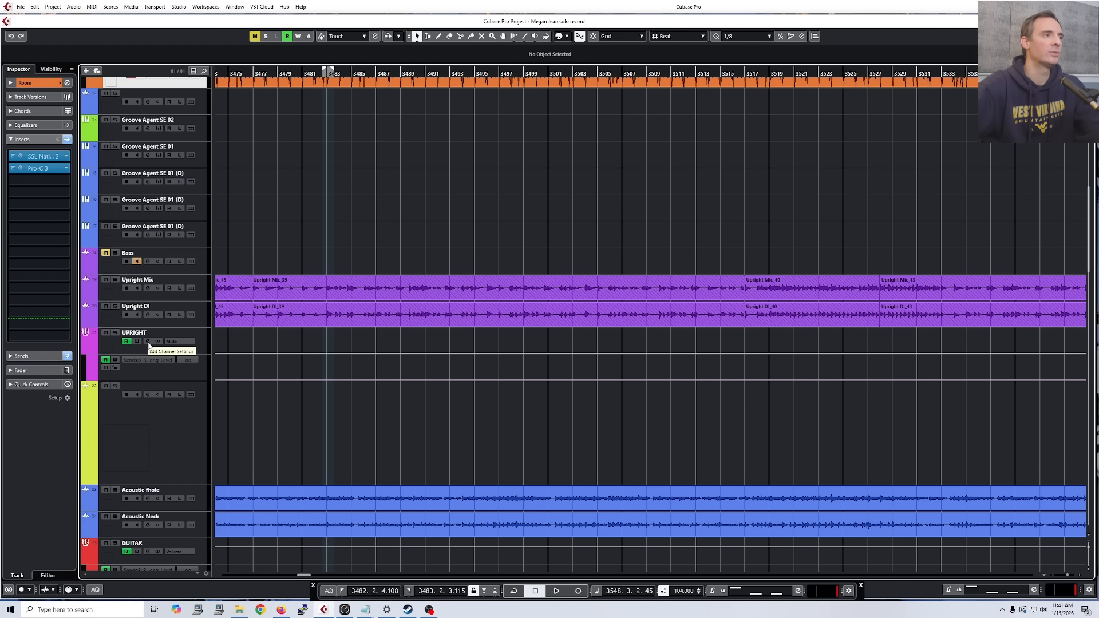
left_click(148, 342)
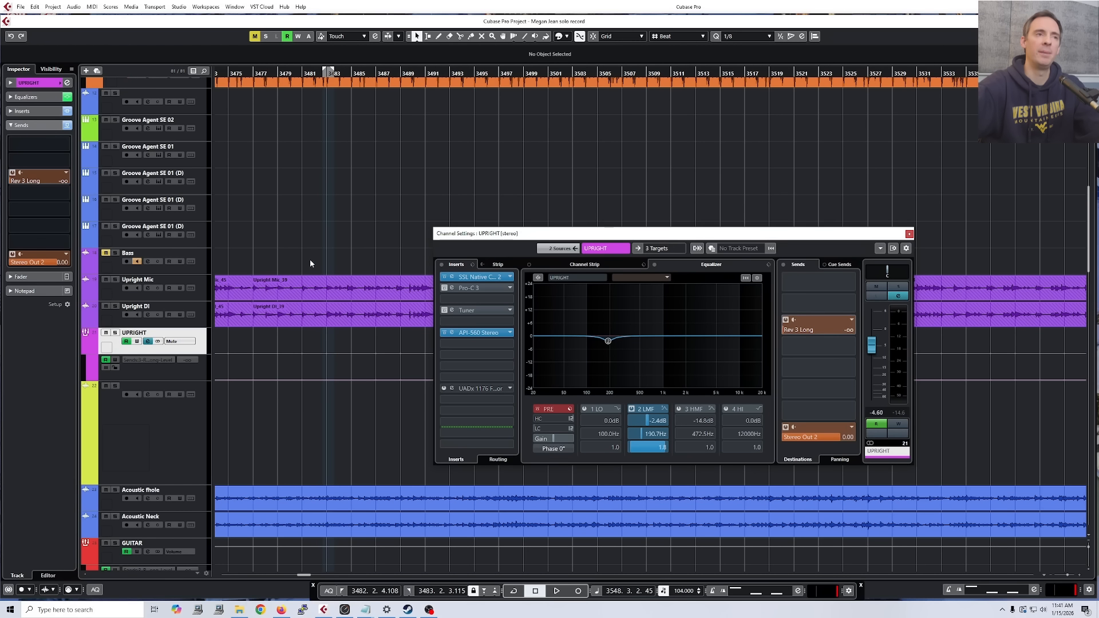
left_click(474, 291)
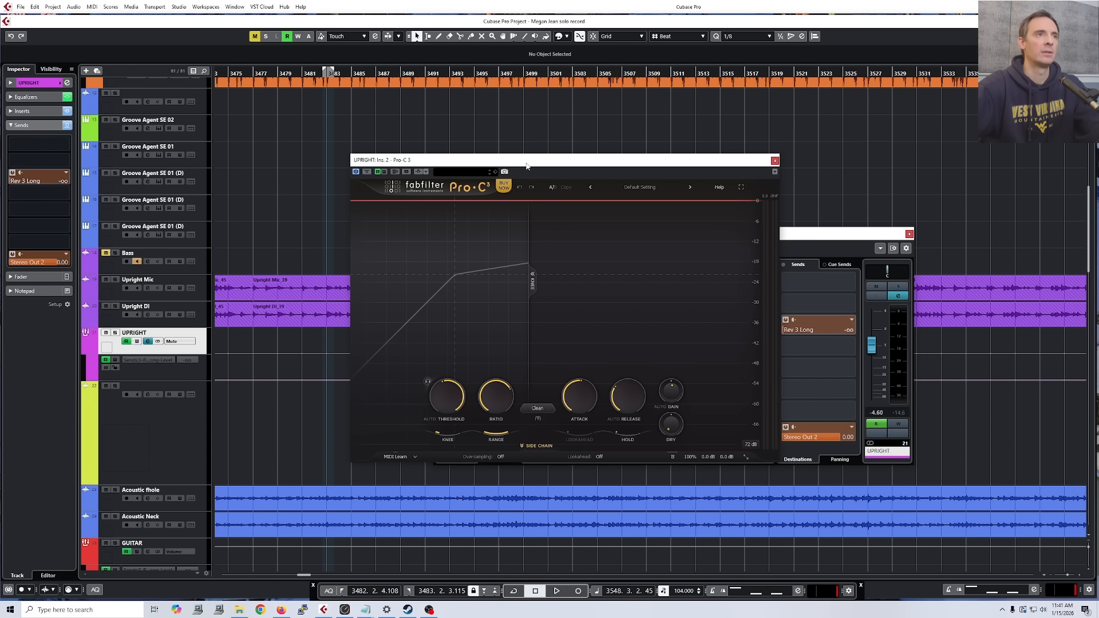
left_click_drag(527, 166, 676, 293)
left_click(896, 235)
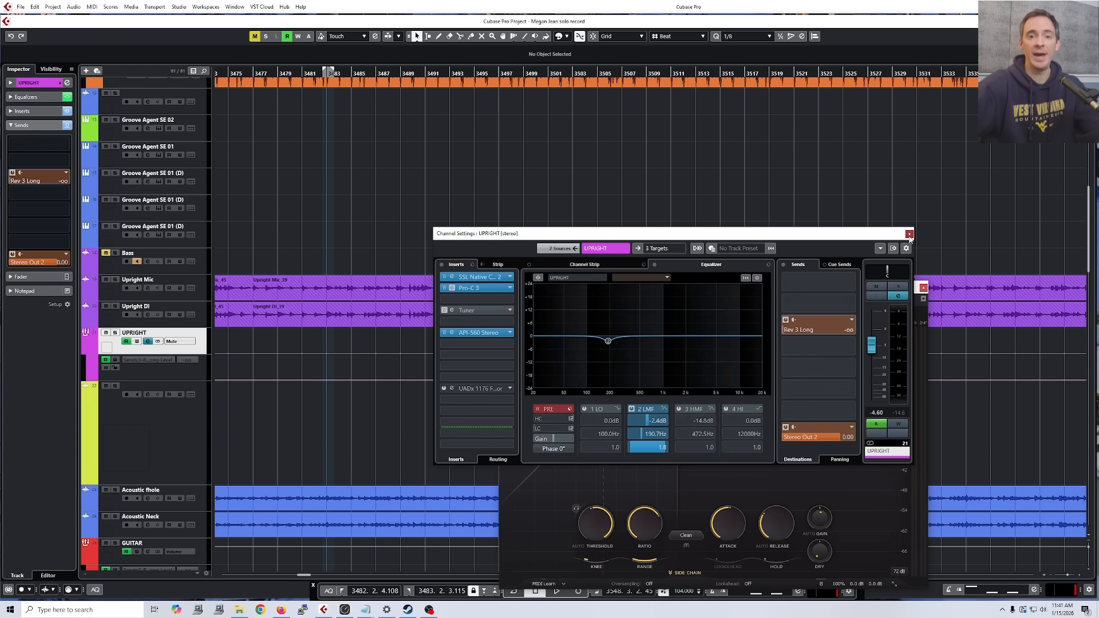
Close the UPRIGHT channel settings, move the Pro-C 3 editor higher and look through its modern compression styles, keeping Clean
left_click(909, 233)
left_click_drag(787, 295, 750, 169)
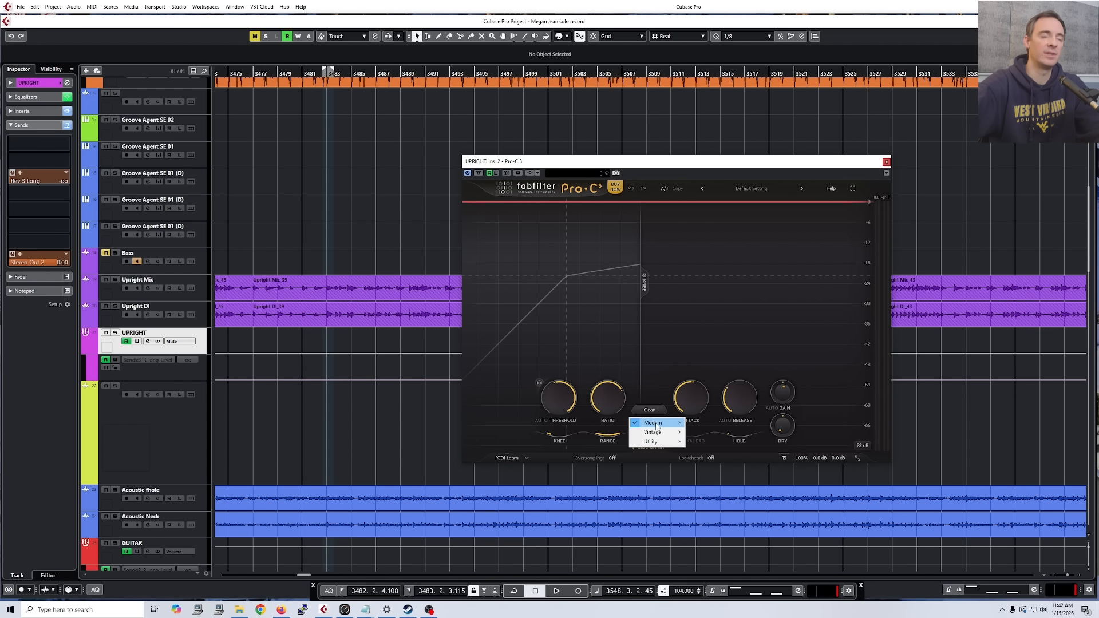
mouse_move(656, 427)
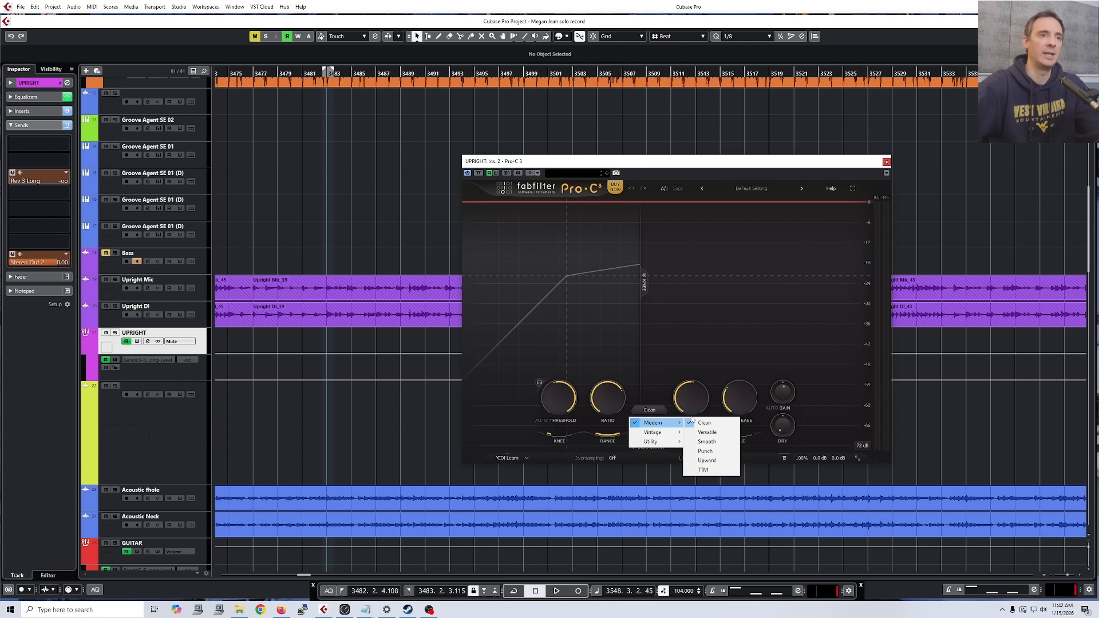
left_click(680, 359)
Audition the soloed UPRIGHT track through the compressor from around bar 3485, and stop playback
left_click_drag(392, 73, 360, 73)
left_click(115, 333)
key("space")
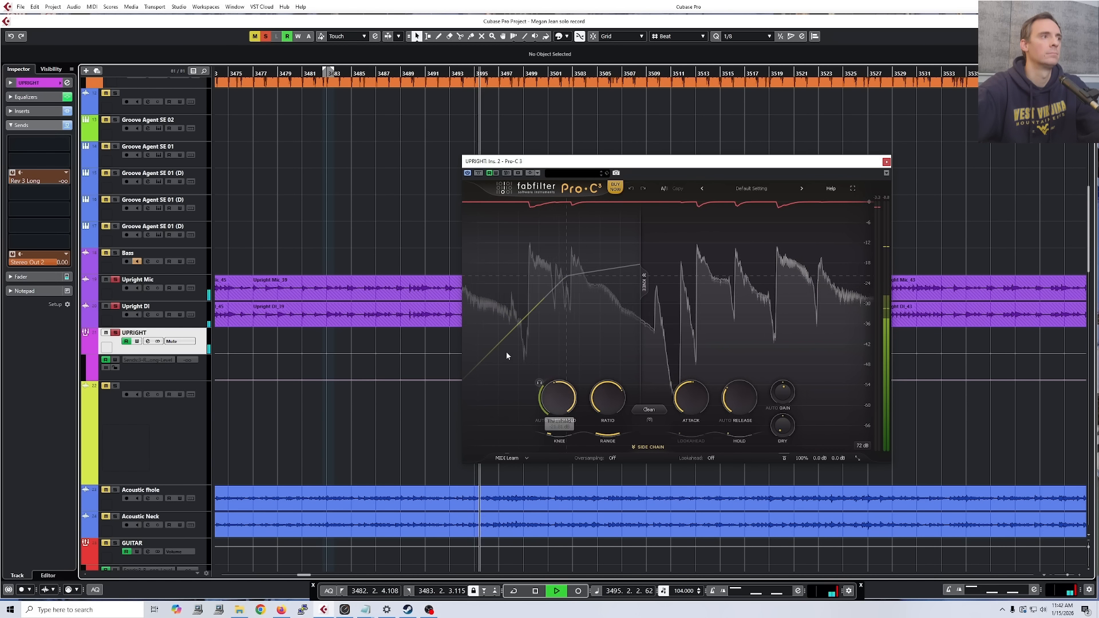
key("space")
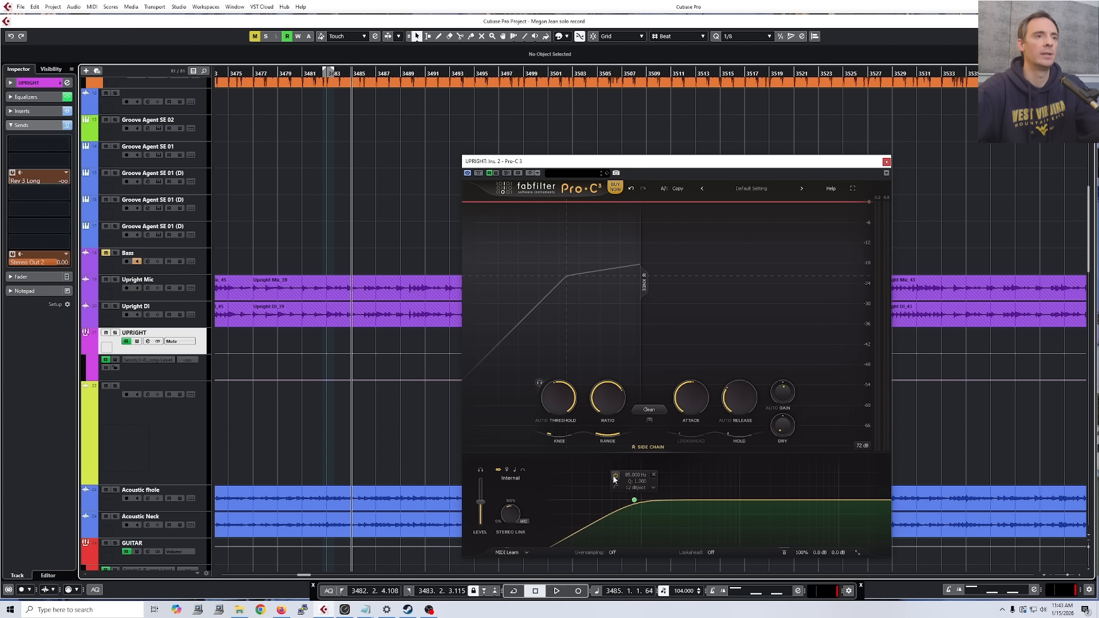
Solo UPRIGHT, start playback and add a side chain EQ bell band cutting about 20 dB near 200 Hz
key("s")
key("space")
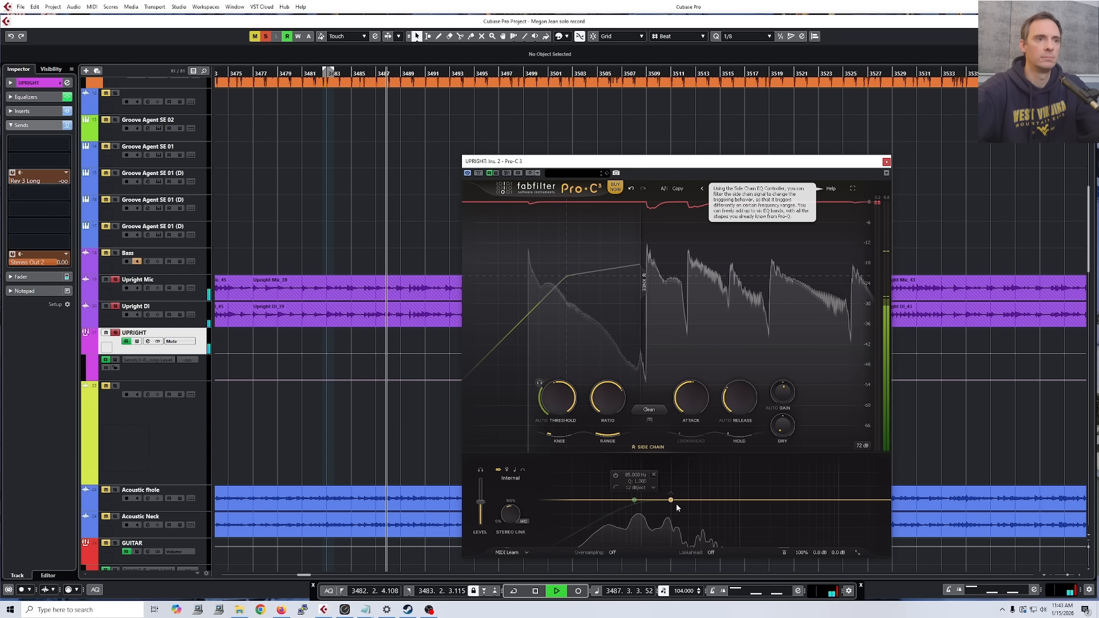
left_click(678, 506)
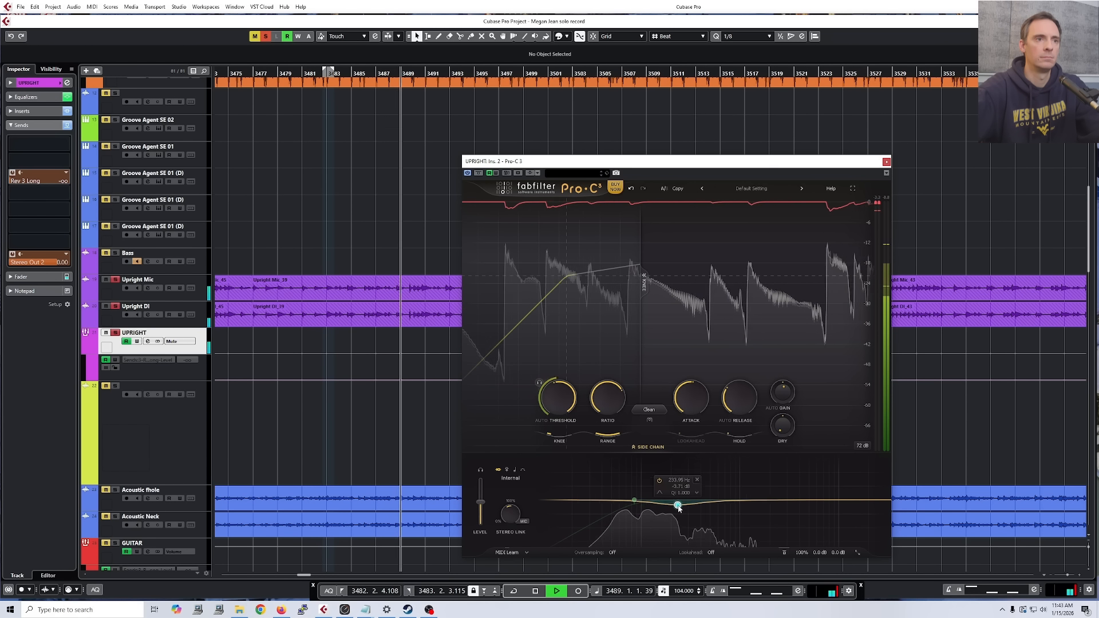
left_click_drag(678, 506, 671, 528)
Remove the side chain's 80 Hz low cut, and narrow the bell band and boost it by about 24 dB near 240 Hz
left_click(636, 475)
scroll(668, 518, "up", 3)
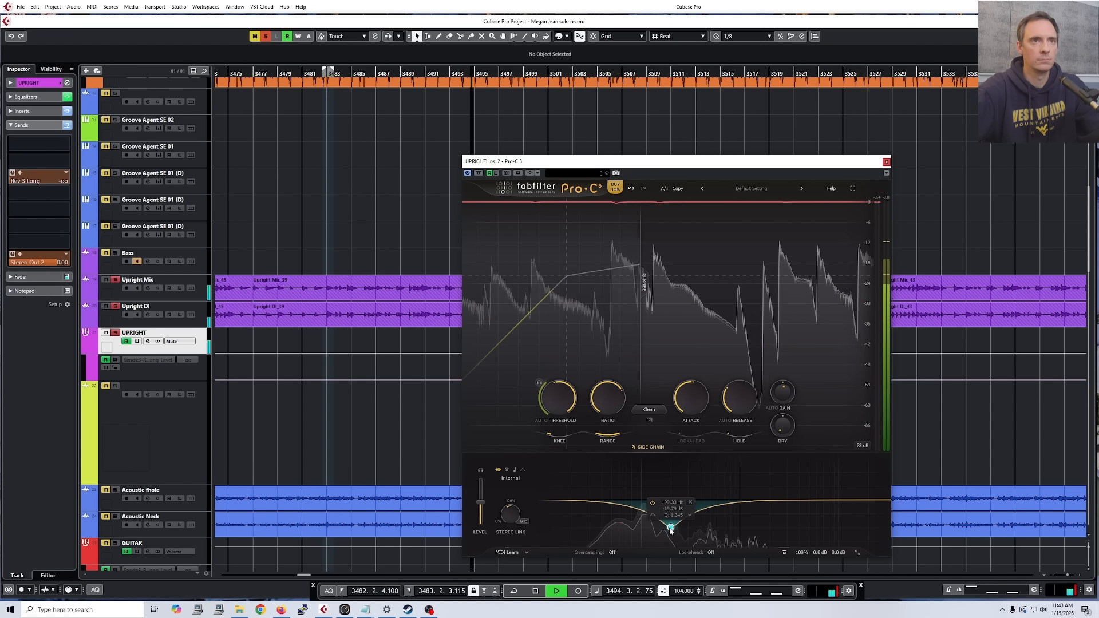
left_click_drag(671, 527, 666, 471)
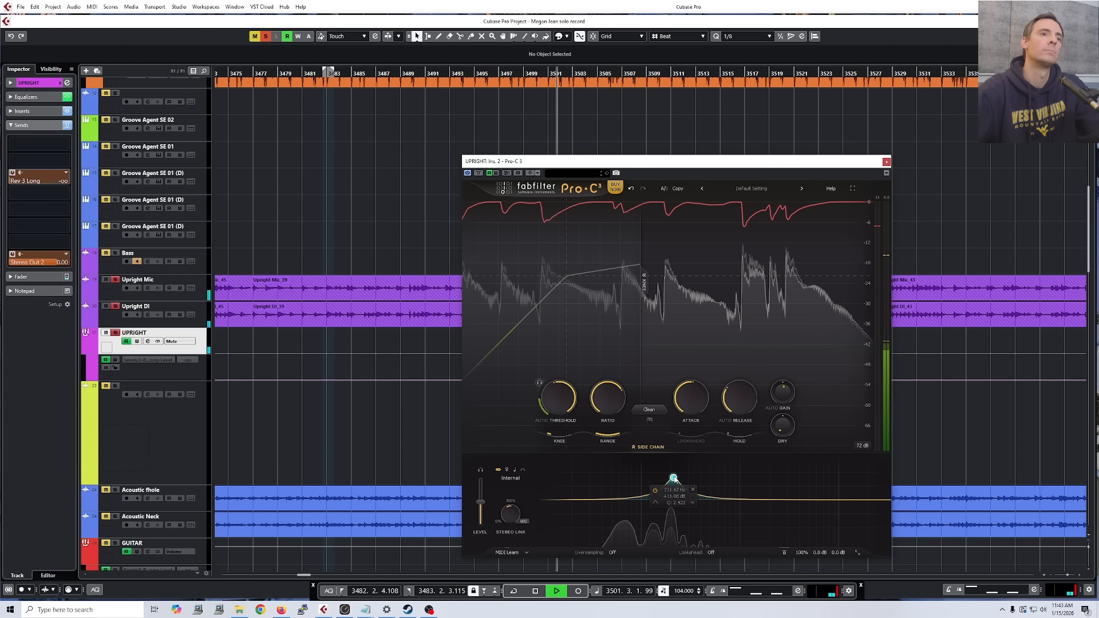
left_click_drag(674, 478, 676, 470)
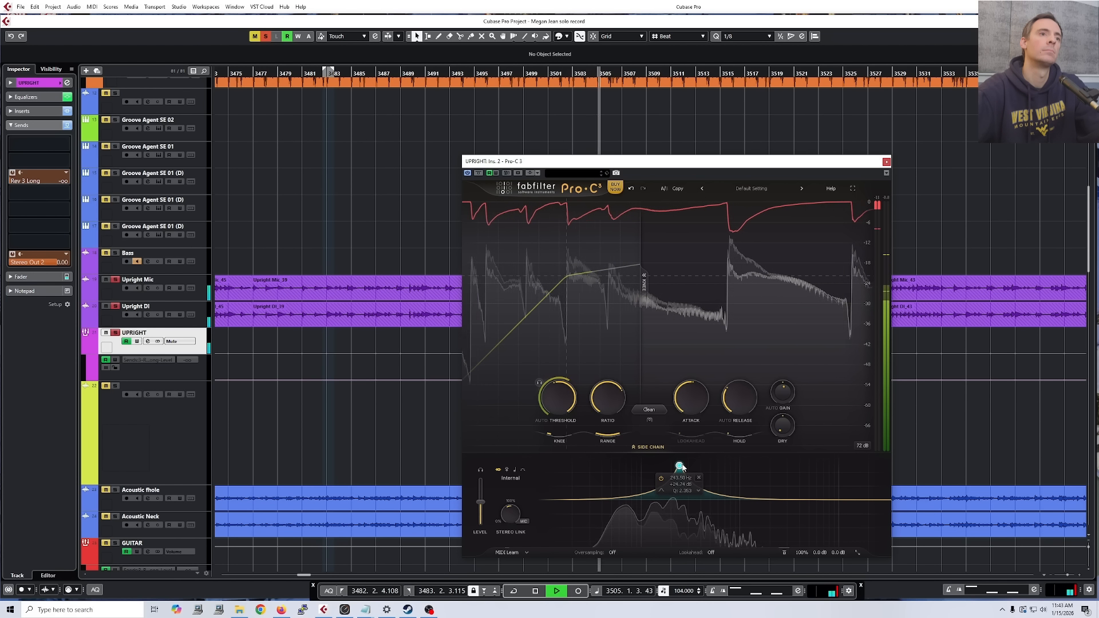
left_click_drag(676, 466, 679, 468)
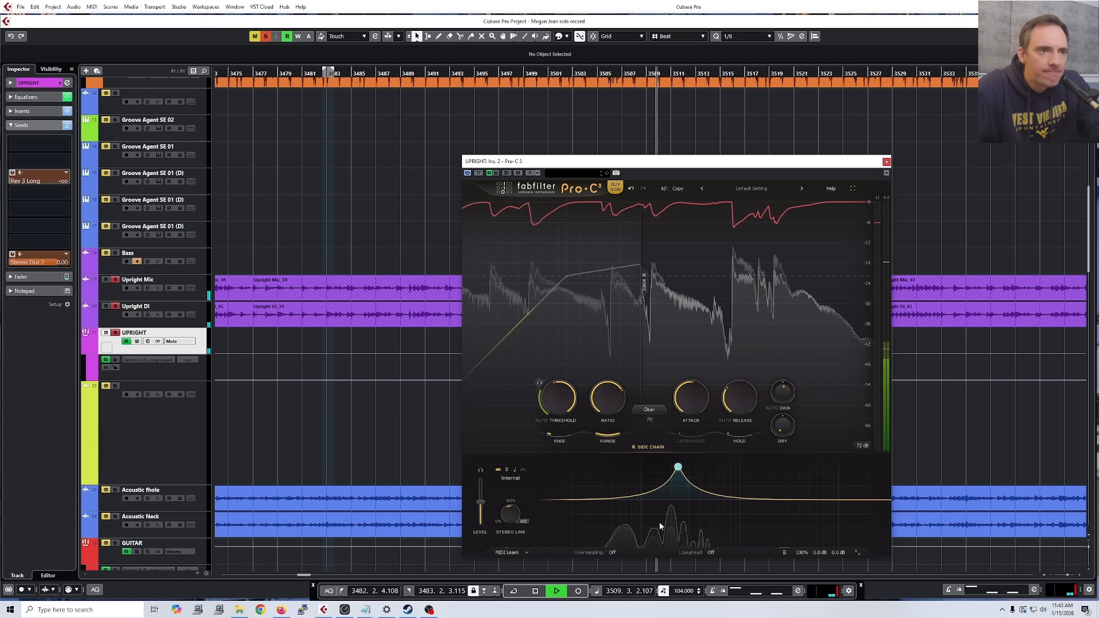
Sweep the side chain bell through higher frequencies, settle it near 320 Hz and reduce it to a slight boost
mouse_move(673, 474)
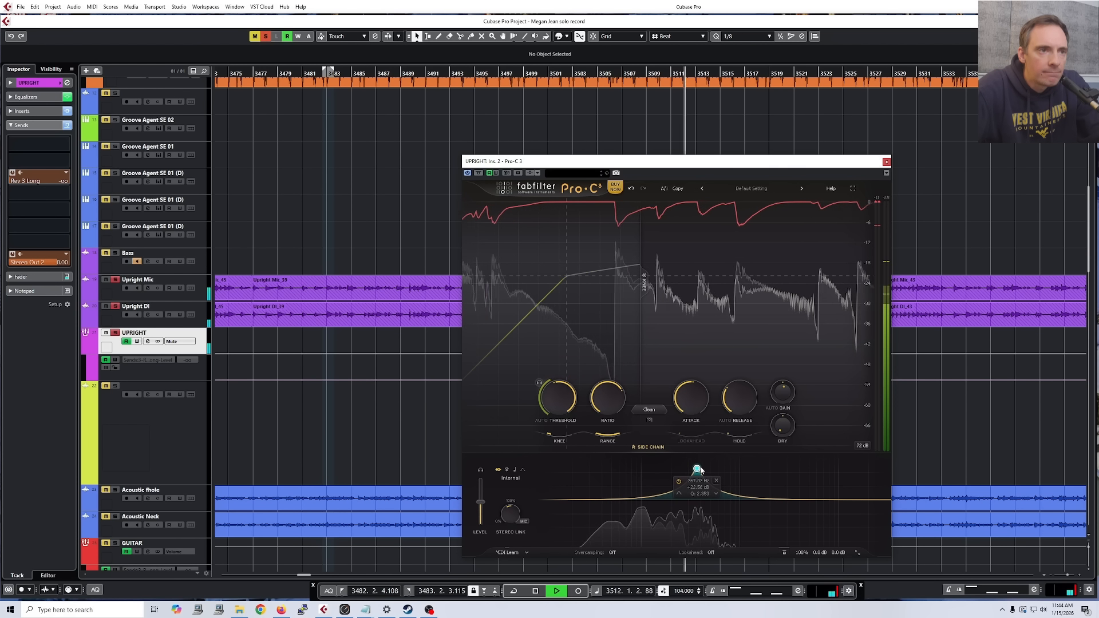
left_click_drag(700, 470, 692, 475)
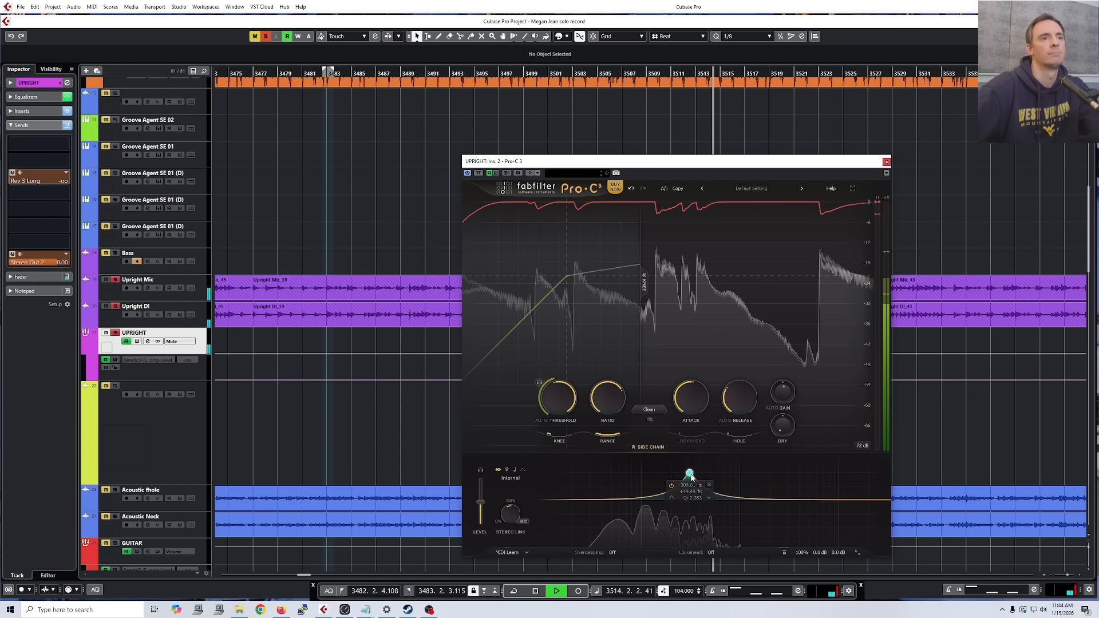
left_click_drag(690, 473, 694, 496)
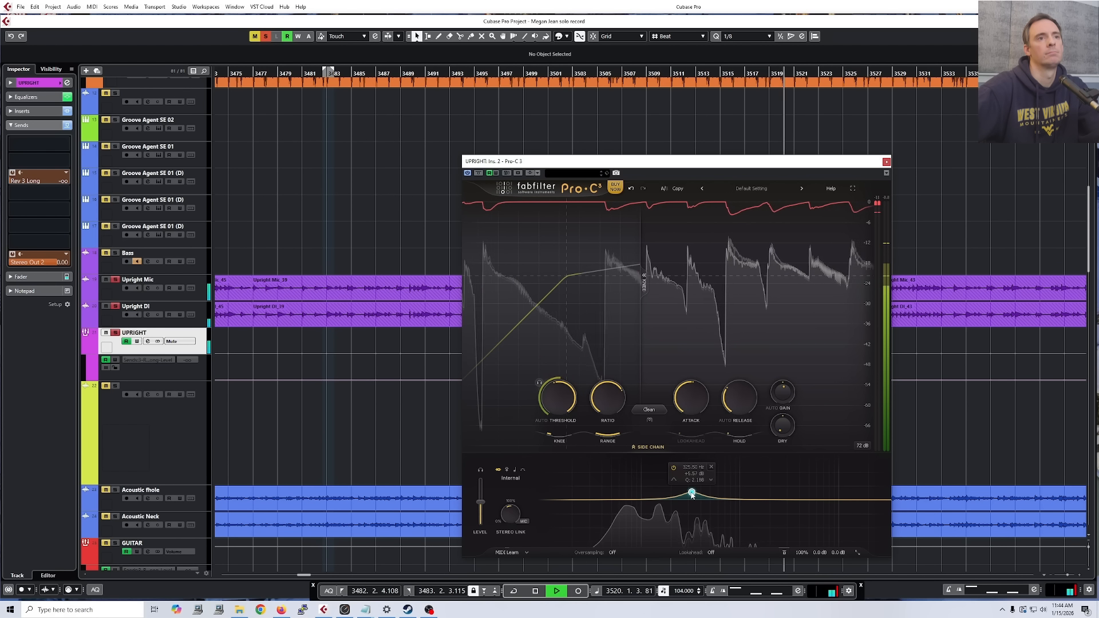
left_click_drag(692, 494, 692, 500)
Raise the UPRIGHT compressor's threshold slightly and stop playback
left_click_drag(563, 406, 561, 360)
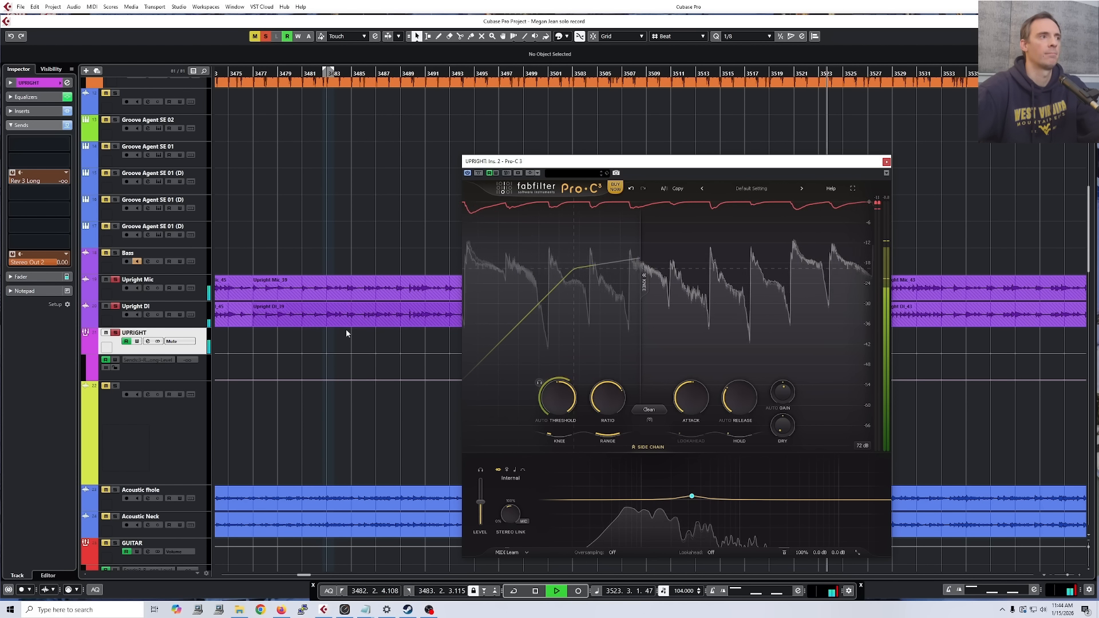
key("space")
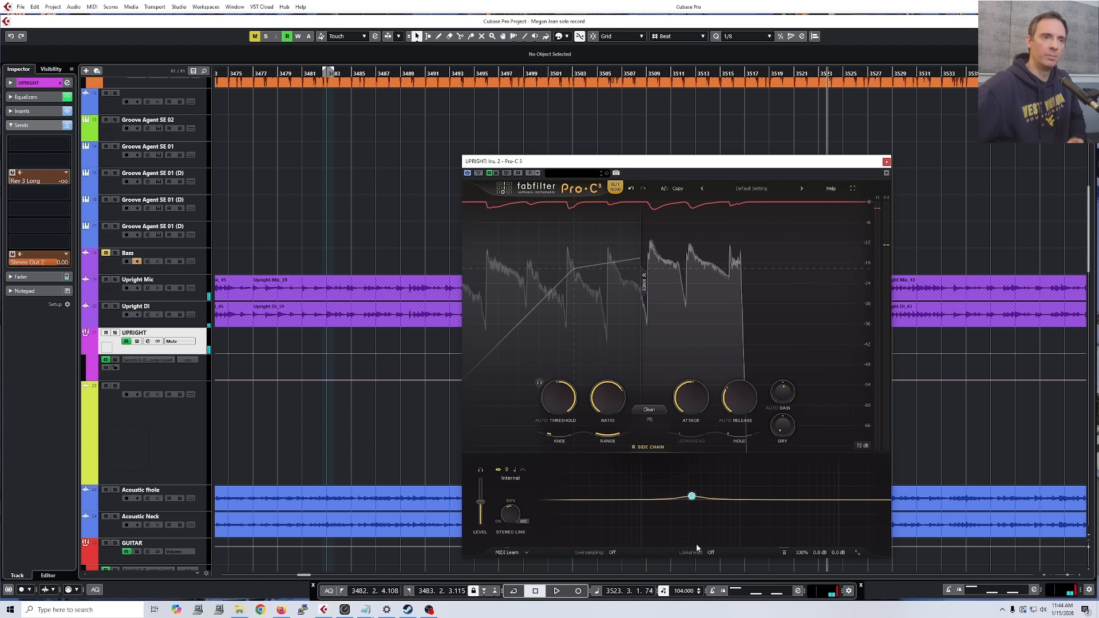
mouse_move(708, 529)
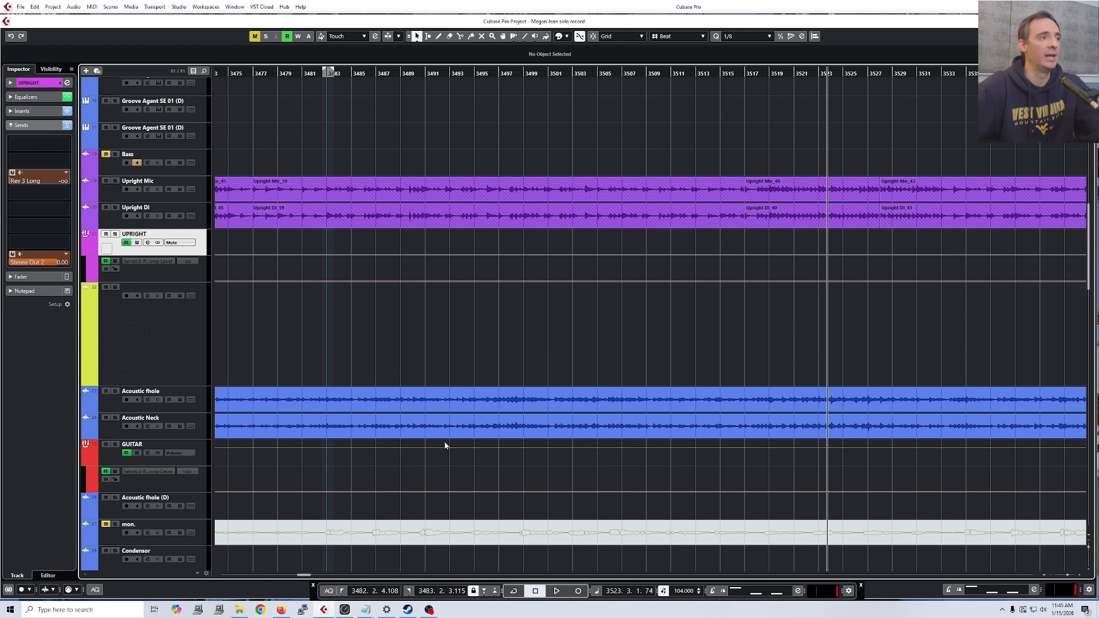
Open the GUITAR track's Pro-C 3 editor, close its channel settings and reposition the editor
scroll(446, 444, "down", 3)
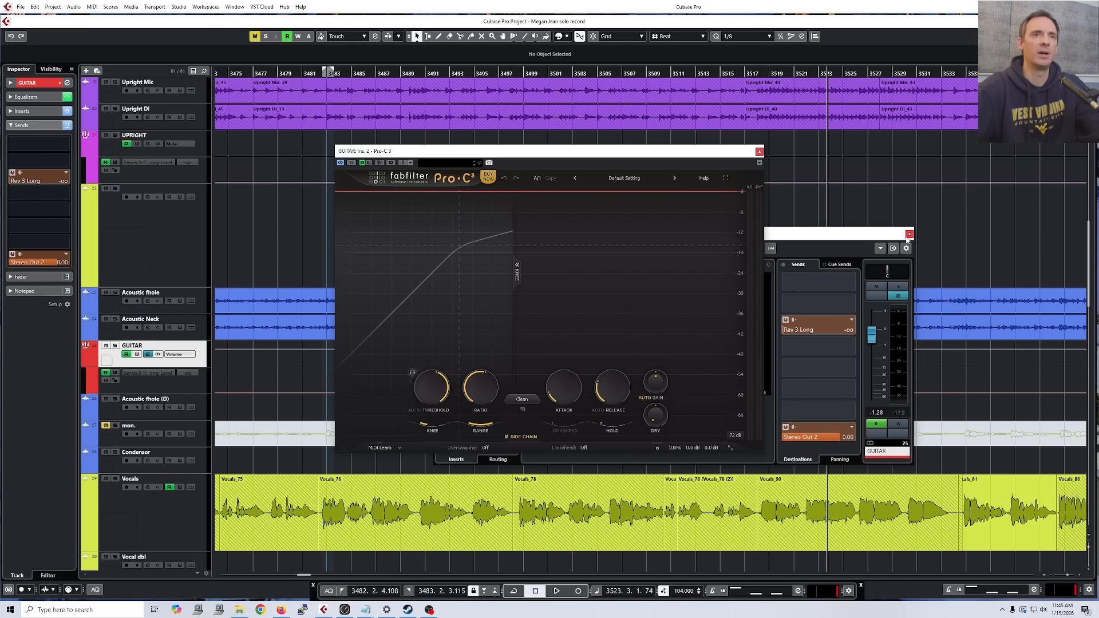
left_click(909, 234)
left_click_drag(659, 154, 702, 206)
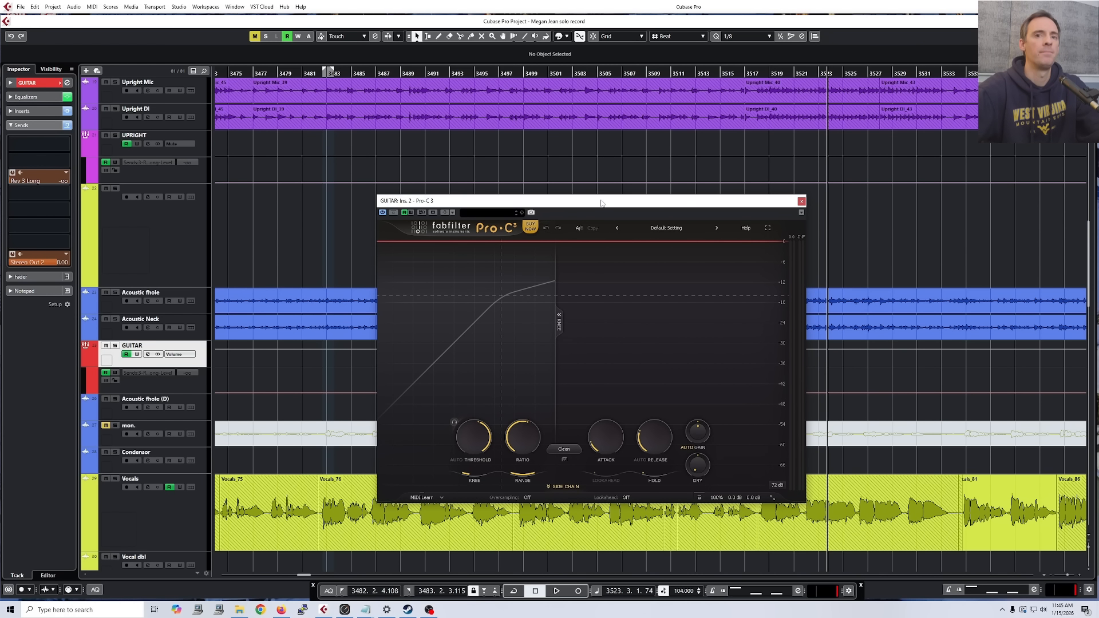
Solo GUITAR, start playback and lower the compressor's threshold to about -35 dB
key("s")
key("space")
left_click_drag(601, 203, 616, 187)
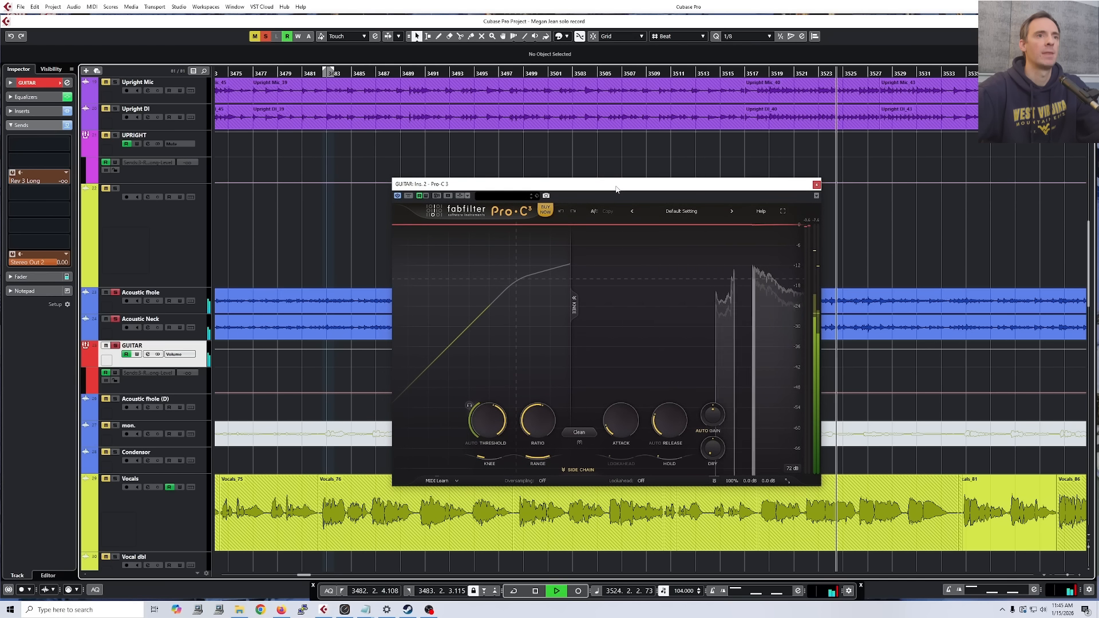
mouse_move(538, 413)
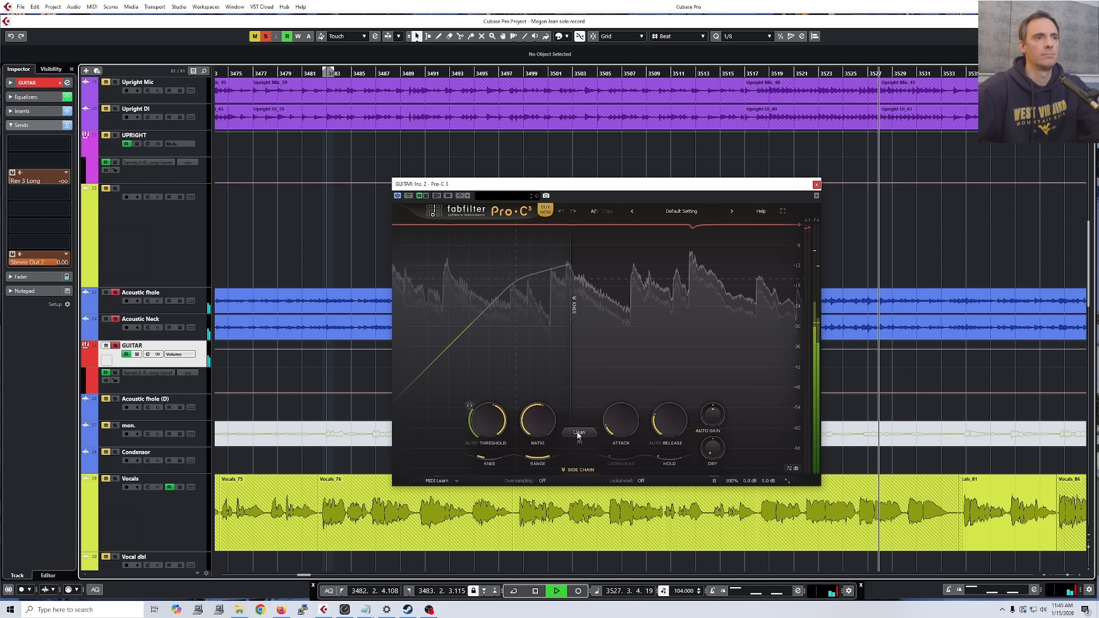
mouse_move(485, 434)
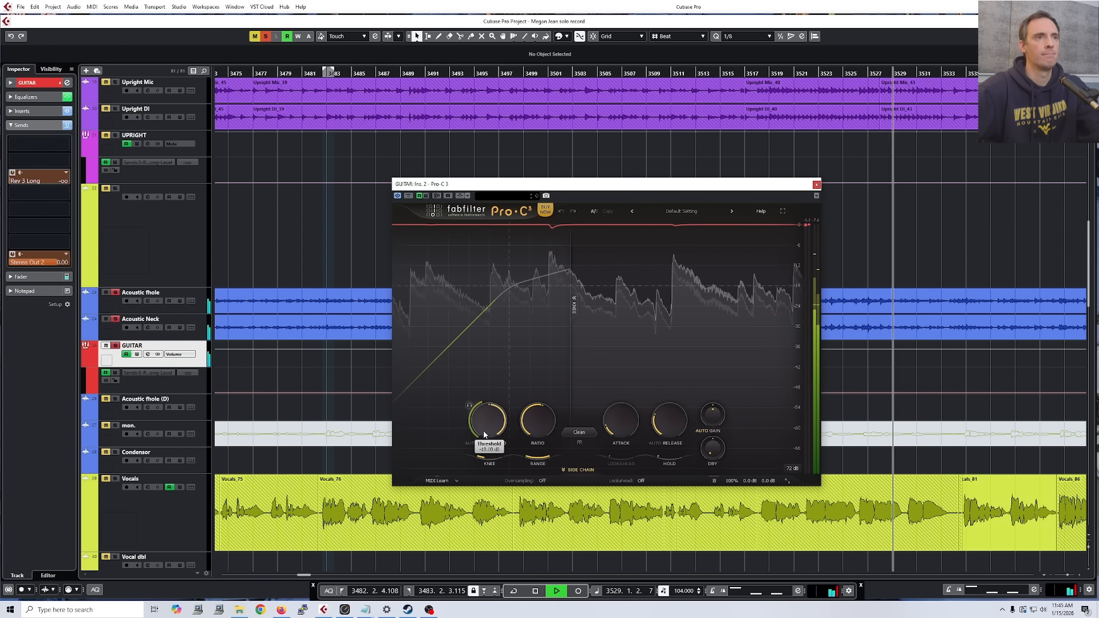
left_click_drag(485, 434, 473, 468)
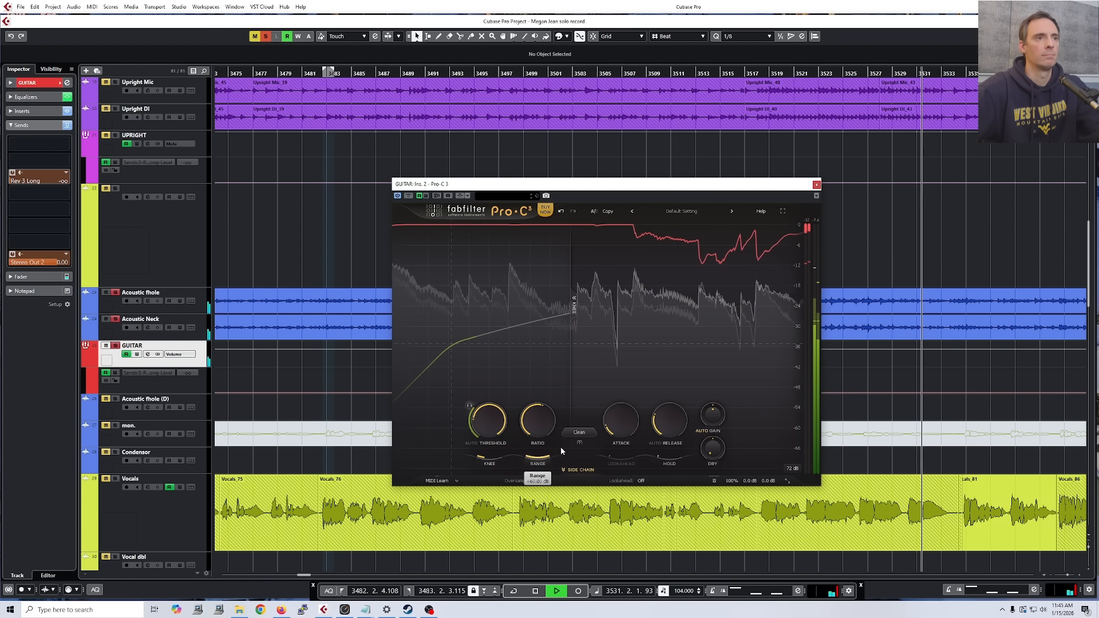
Try the vintage Op-El style on the GUITAR compressor, followed by the vintage Classic style
left_click(578, 432)
mouse_move(583, 454)
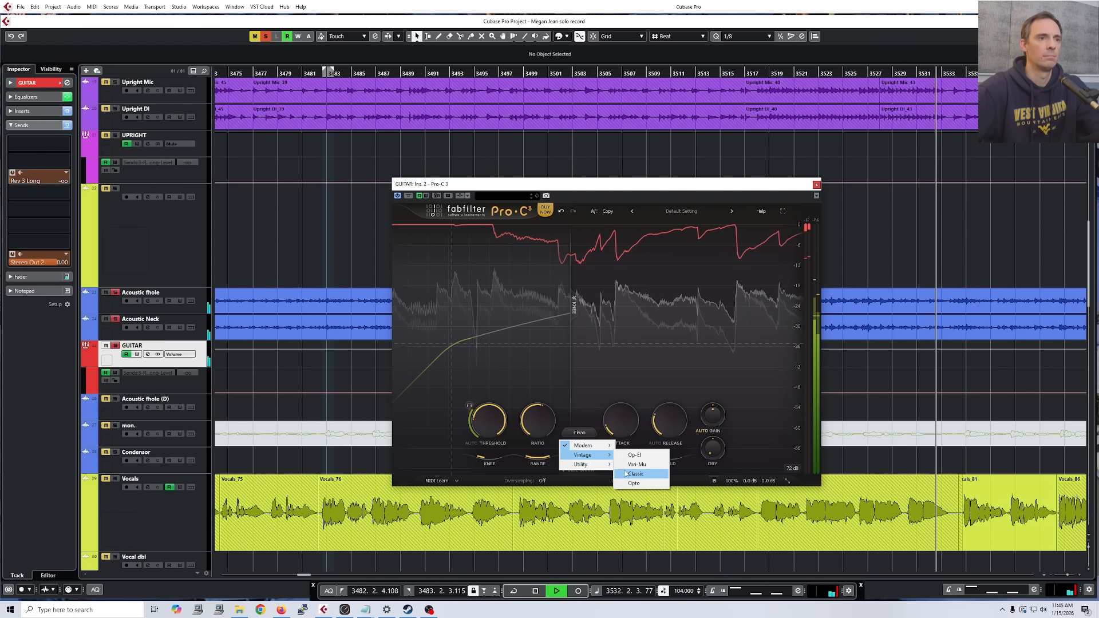
left_click(635, 455)
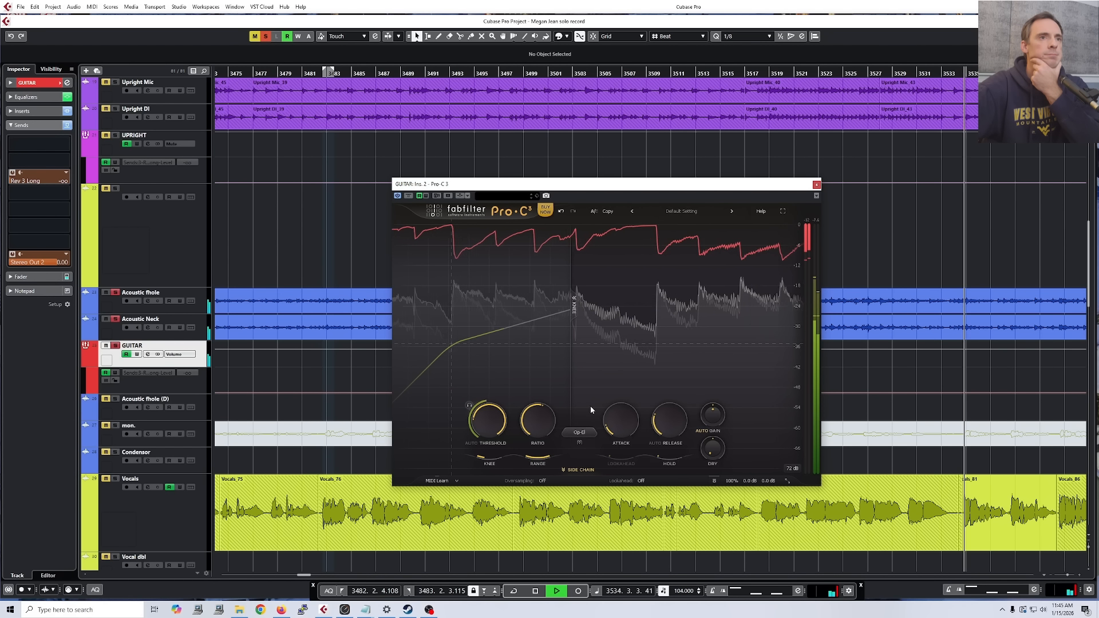
left_click(579, 432)
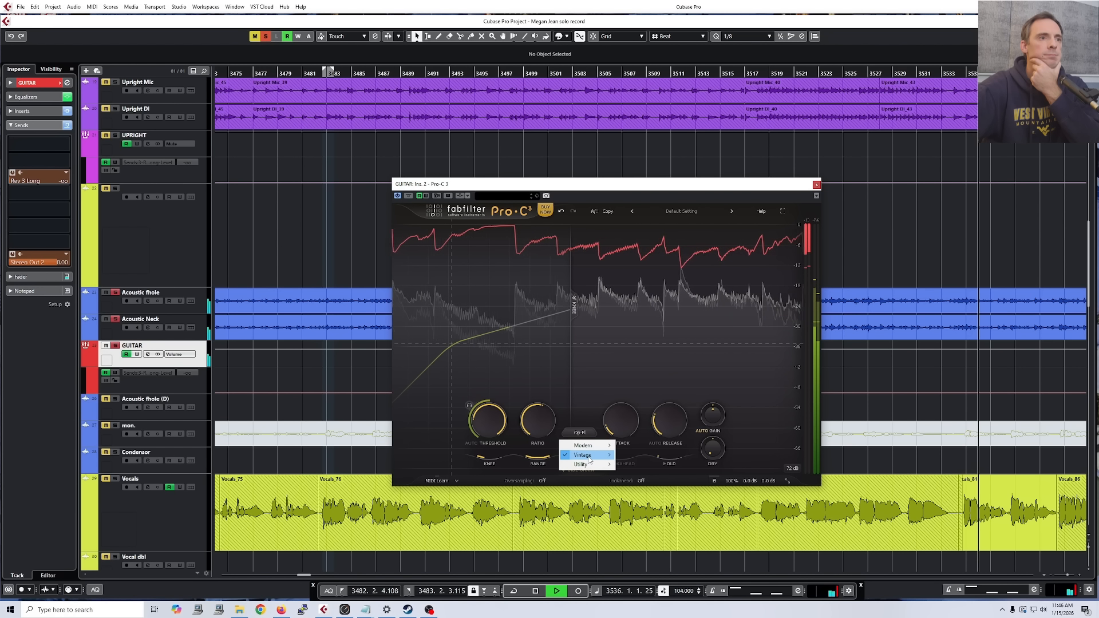
mouse_move(589, 457)
left_click(629, 455)
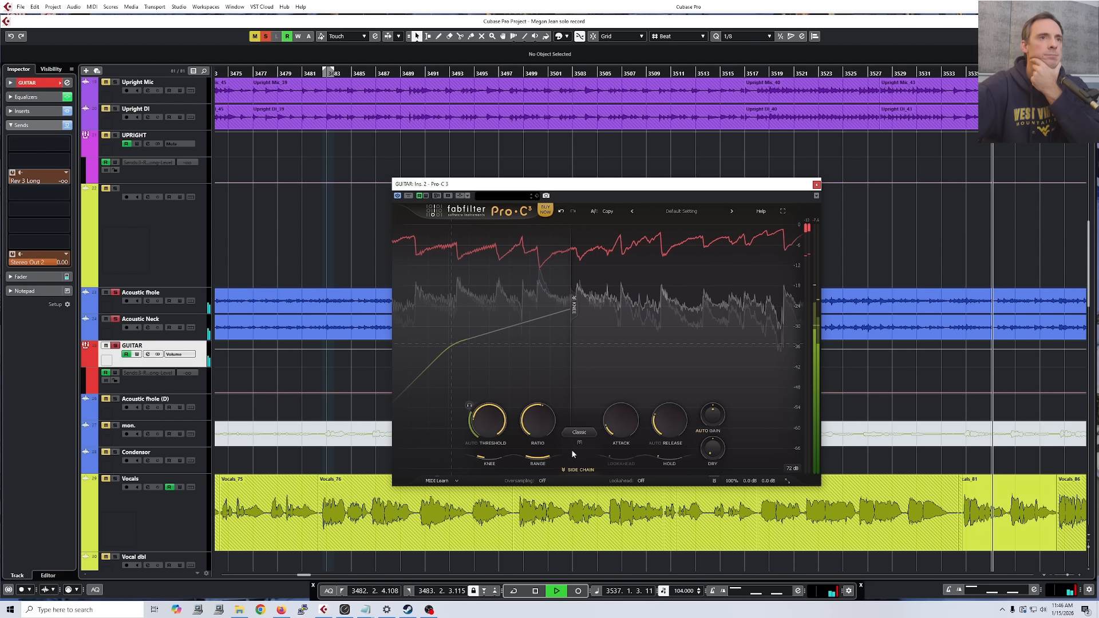
Fine-tune the GUITAR compressor's threshold and wet gain, and bypass and re-enable the effect to compare the sound
mouse_move(499, 431)
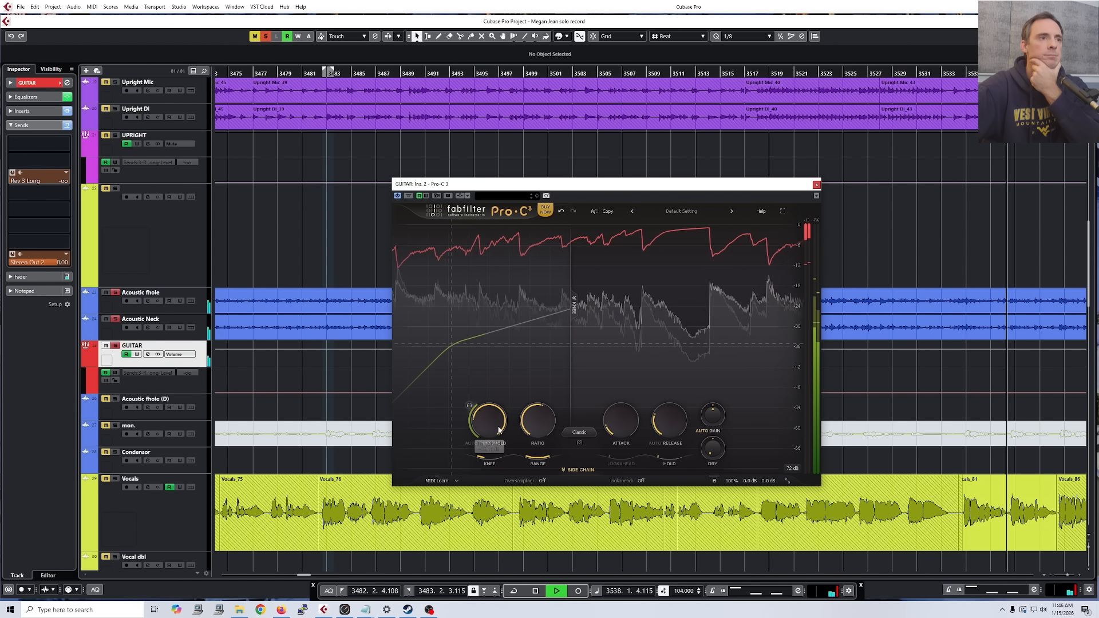
mouse_move(716, 432)
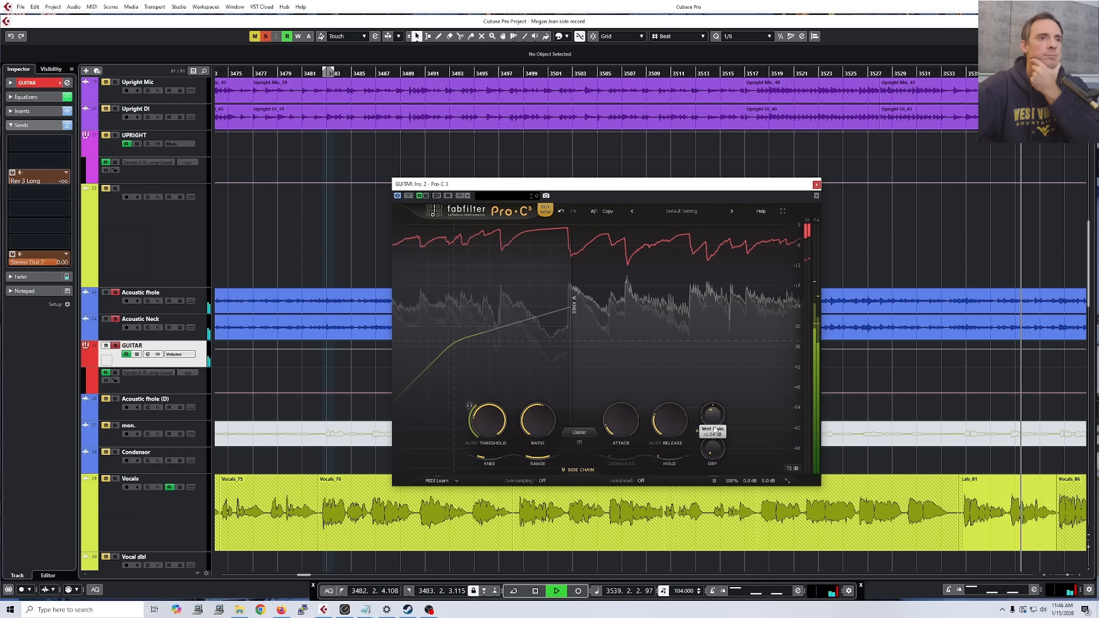
left_click(408, 196)
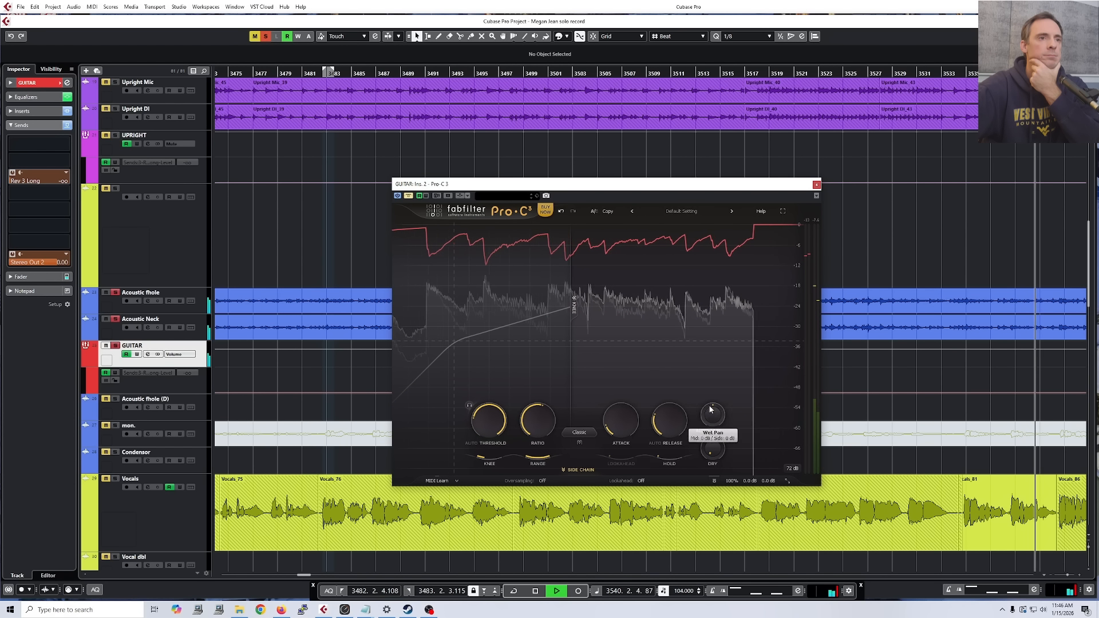
mouse_move(708, 420)
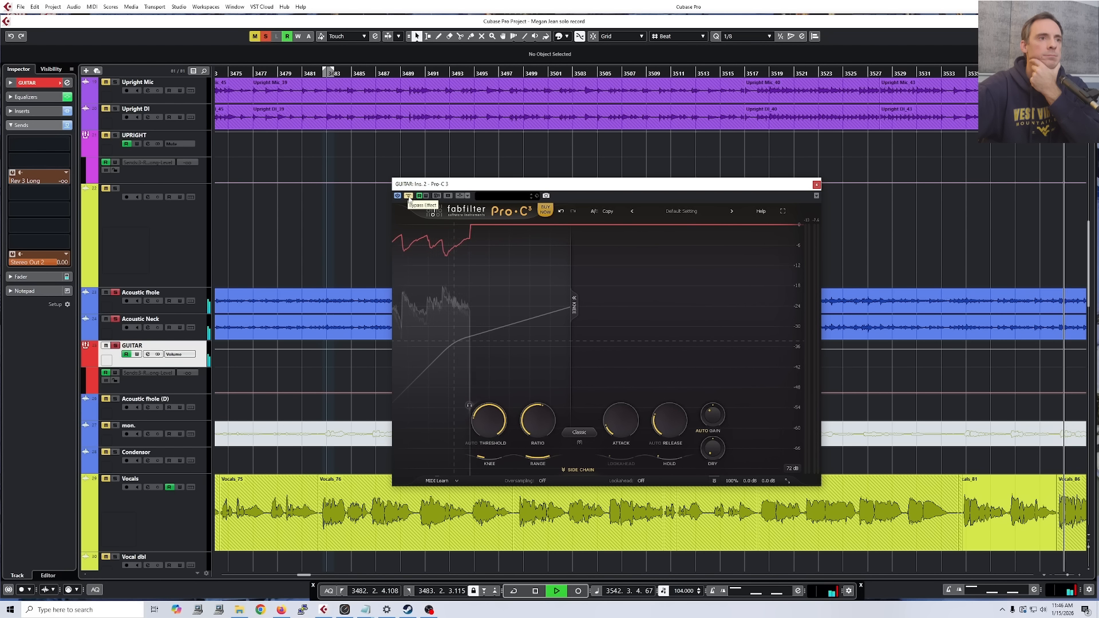
left_click(408, 195)
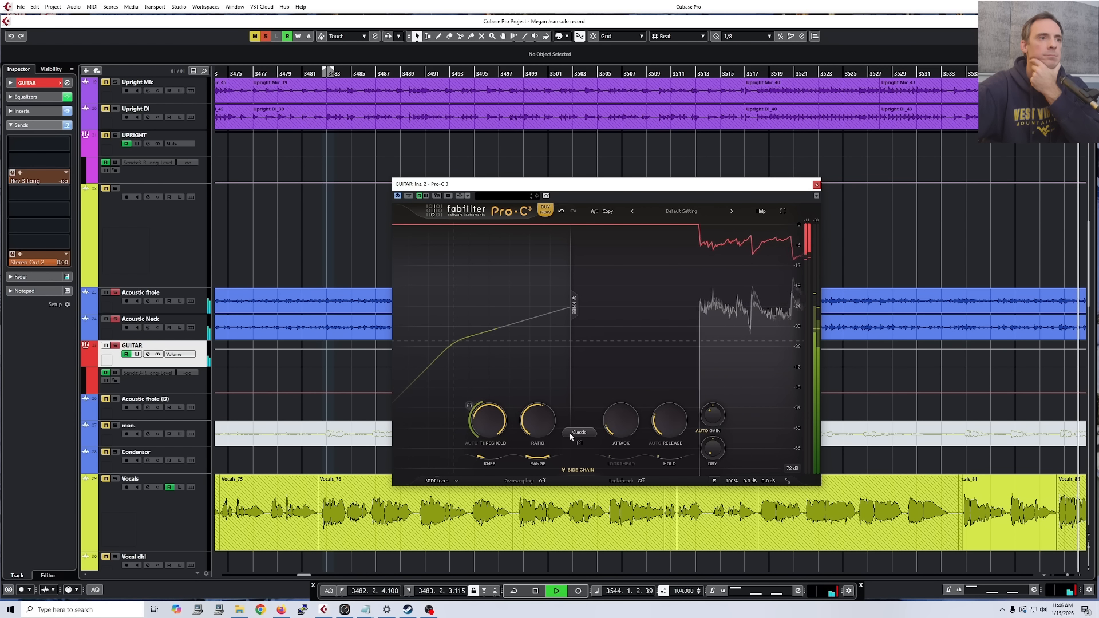
Set the GUITAR compressor's style back to the vintage Op-El and raise its threshold to about -30 dB
left_click(584, 437)
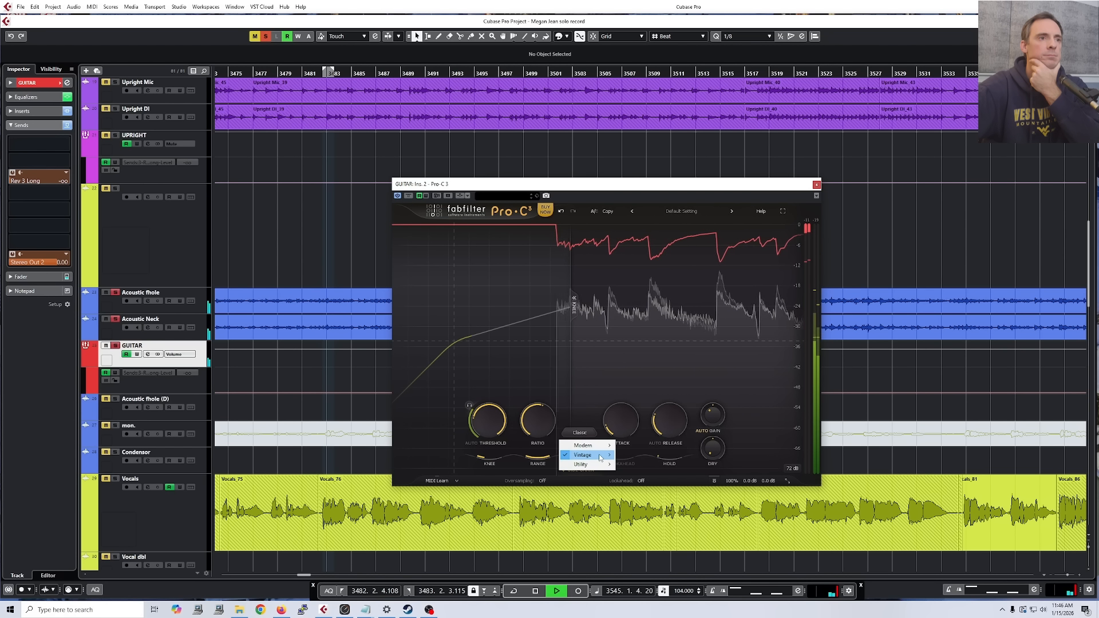
mouse_move(590, 455)
left_click(634, 454)
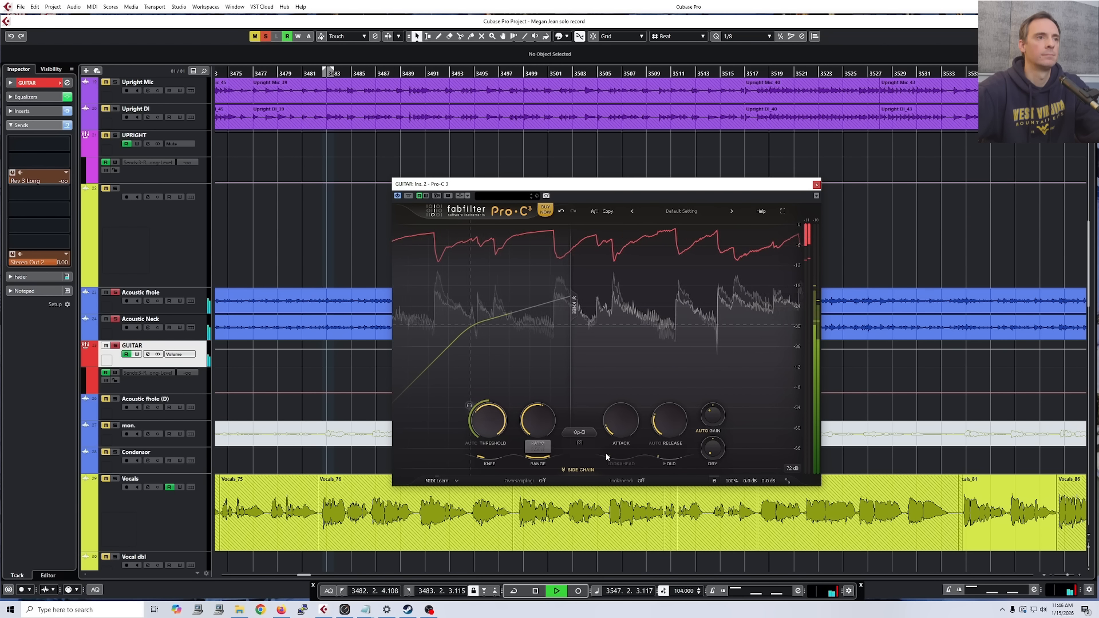
Switch the GUITAR compressor to the modern Versatile style
left_click(579, 433)
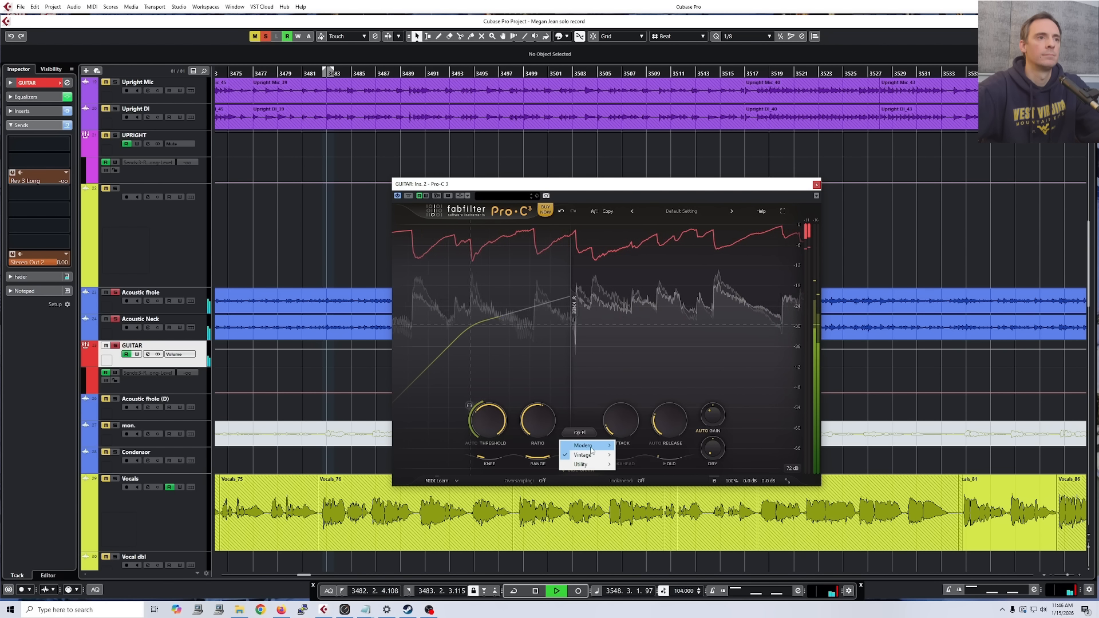
mouse_move(591, 447)
left_click(637, 454)
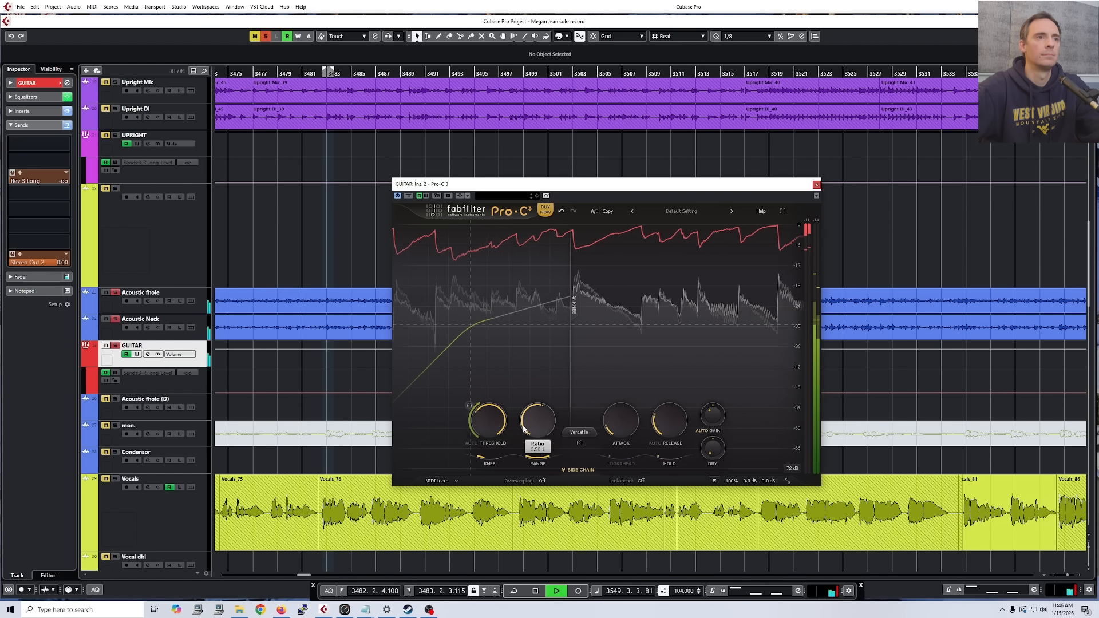
Raise the GUITAR compressor's threshold to about -19 dB while the soloed guitar plays, and reduce its knee to make it harder
left_click_drag(489, 424, 496, 402)
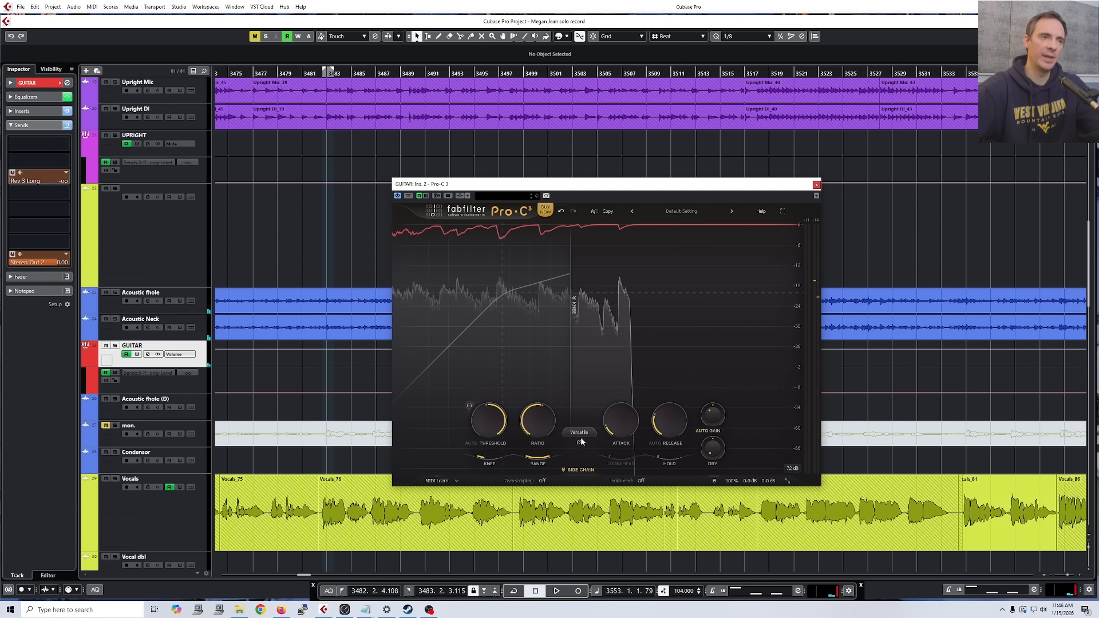
mouse_move(585, 434)
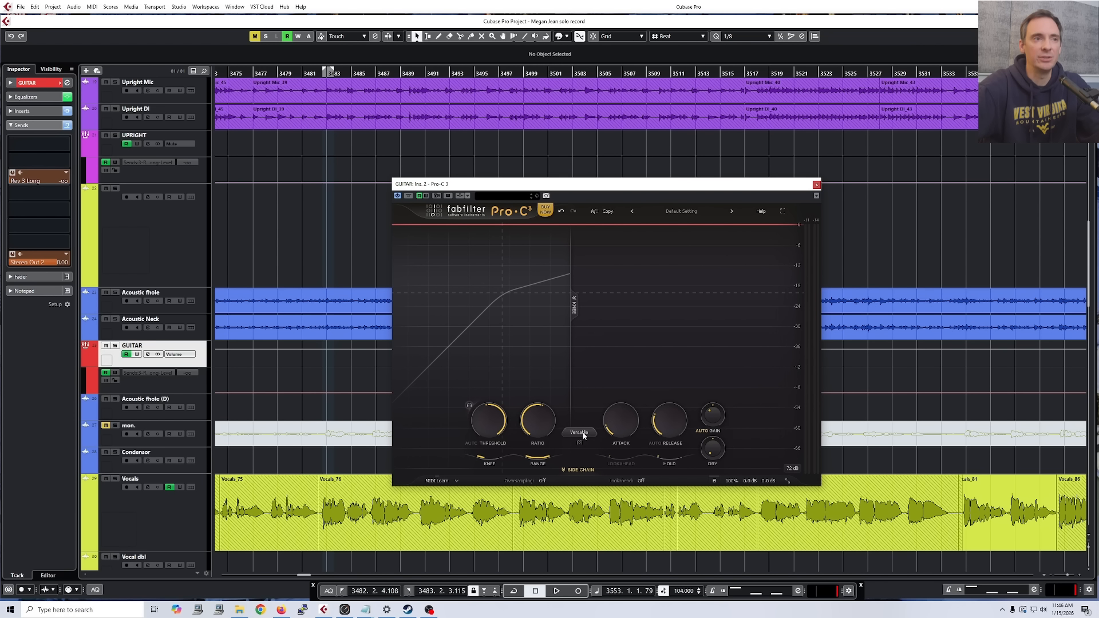
mouse_move(532, 432)
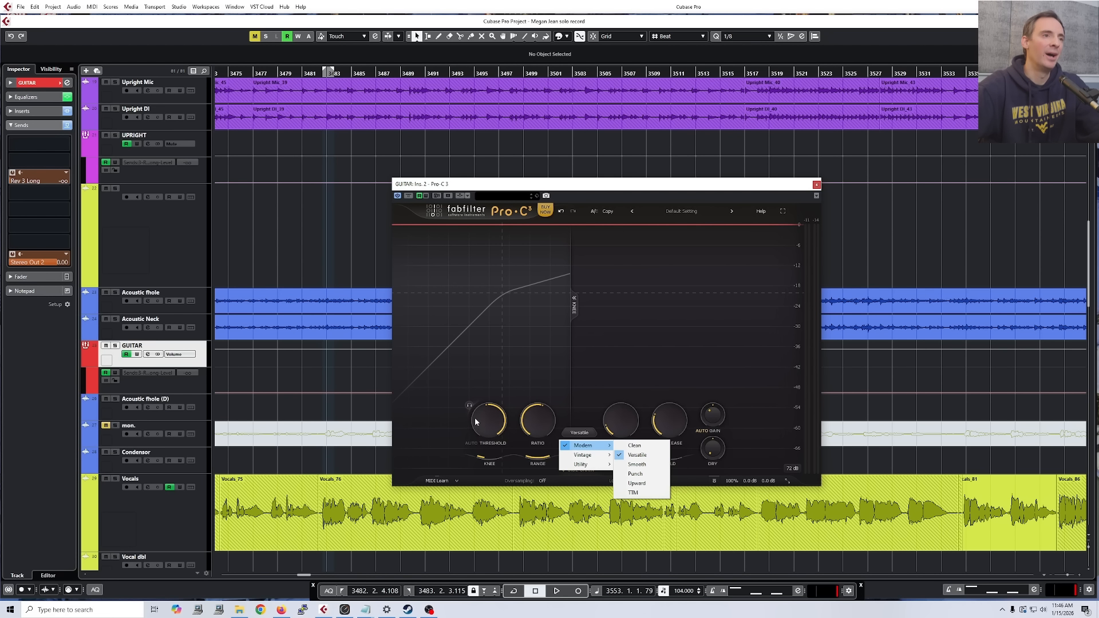
left_click(443, 418)
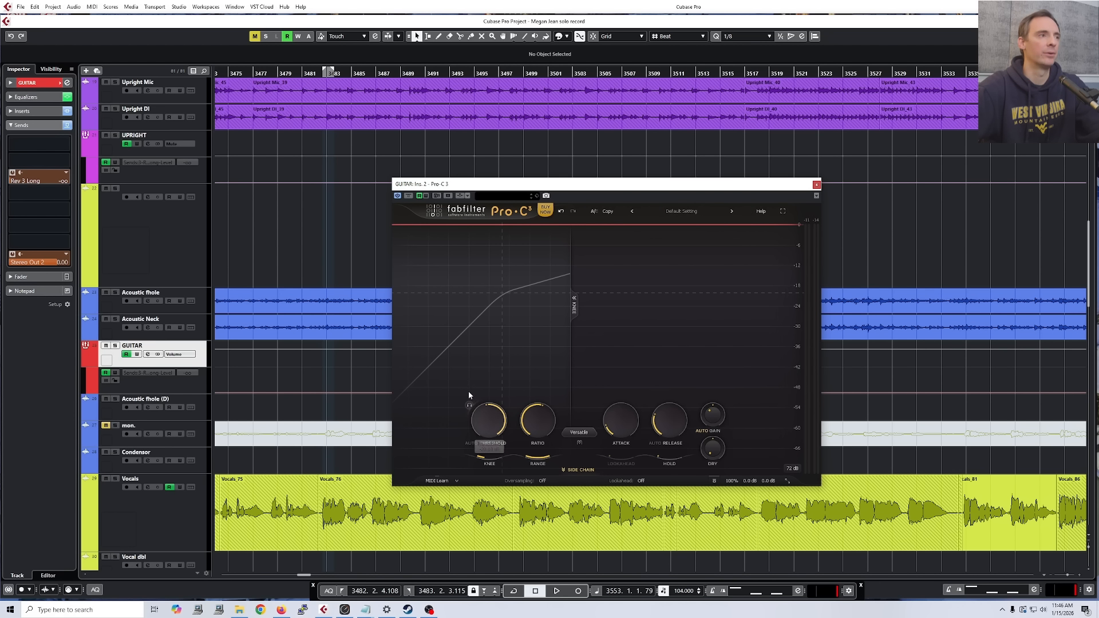
key("s")
left_click_drag(490, 419, 488, 417)
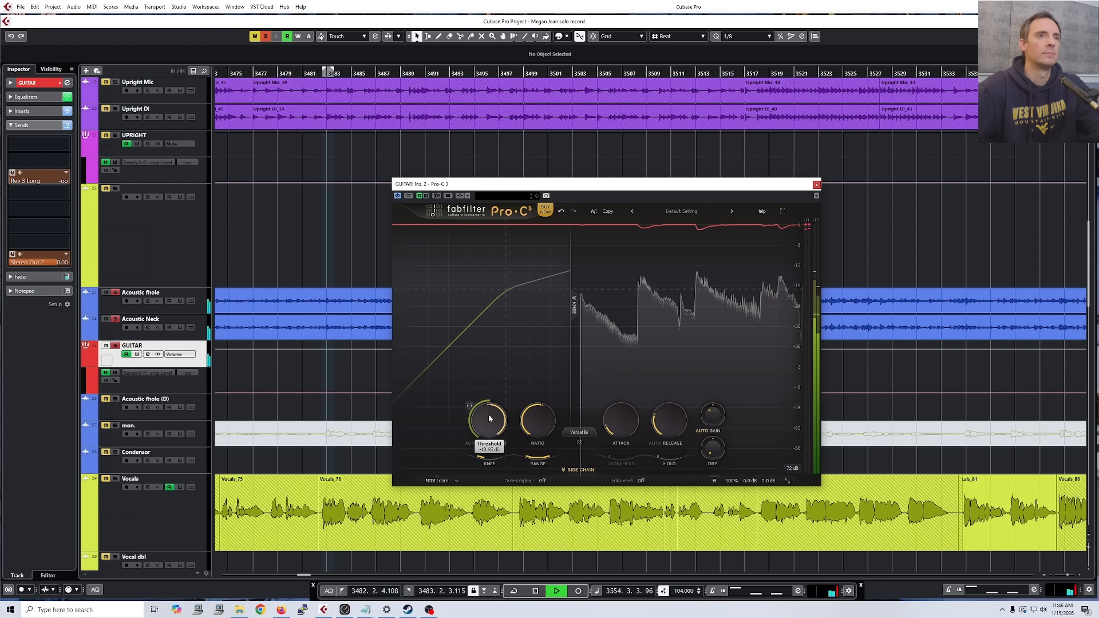
left_click_drag(483, 459, 461, 452)
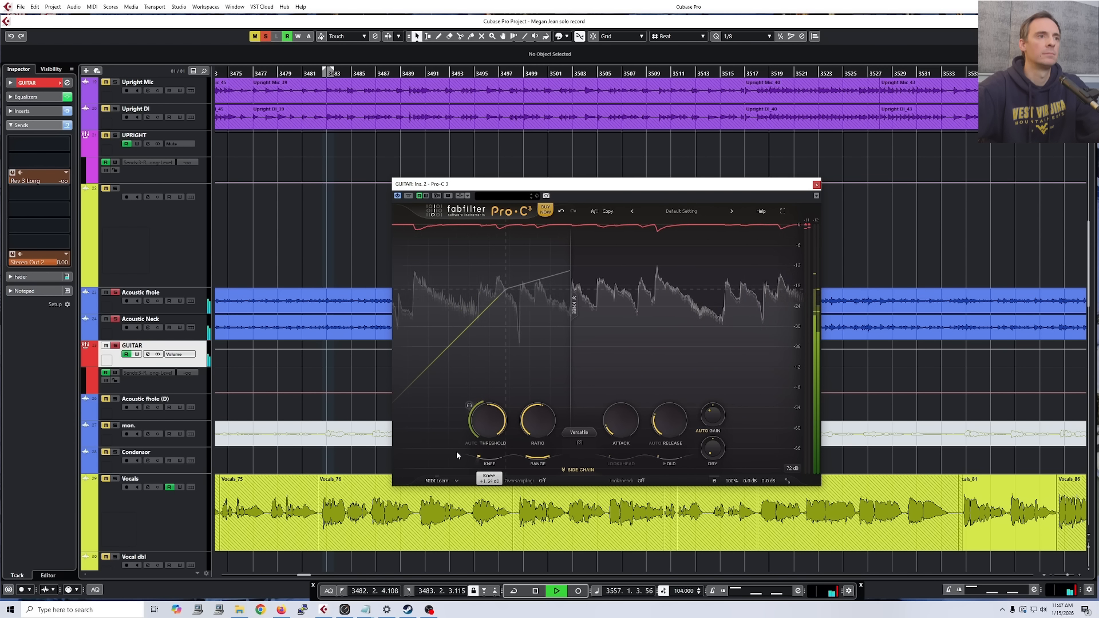
Compare the GUITAR sound with the compressor bypassed and active, lower the threshold slightly to about -20 dB, and stop playback
mouse_move(484, 416)
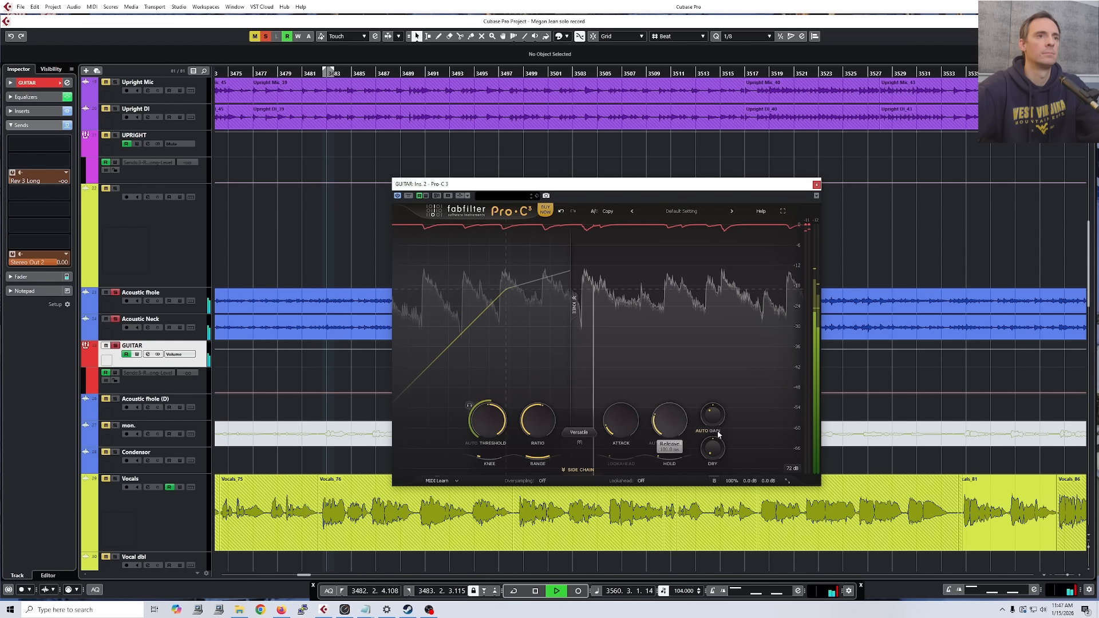
left_click(409, 195)
left_click(409, 196)
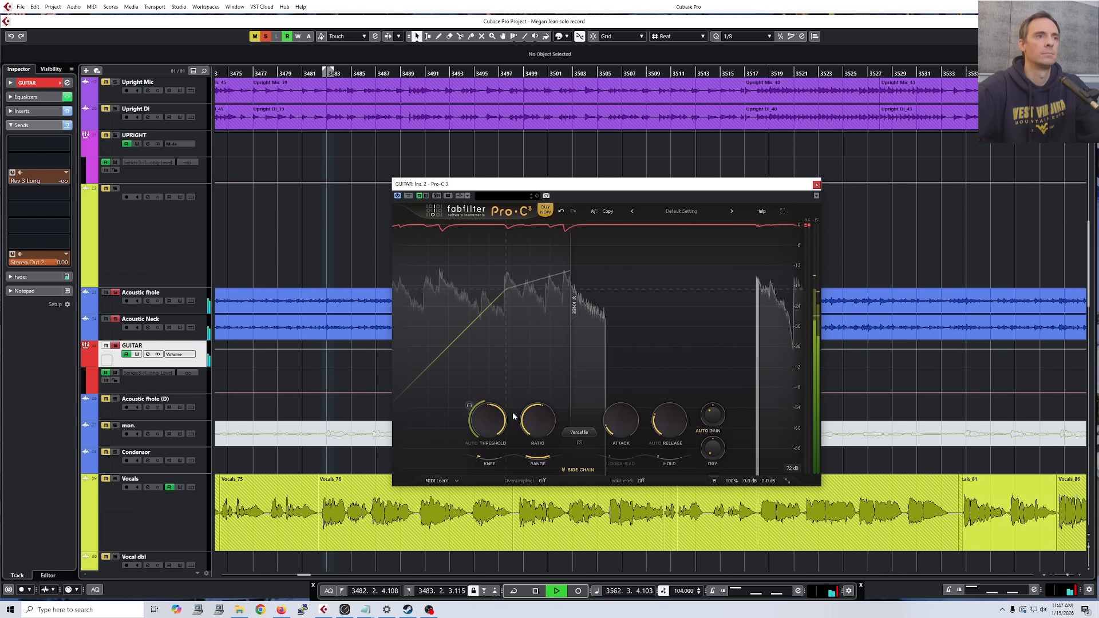
left_click_drag(483, 422, 477, 424)
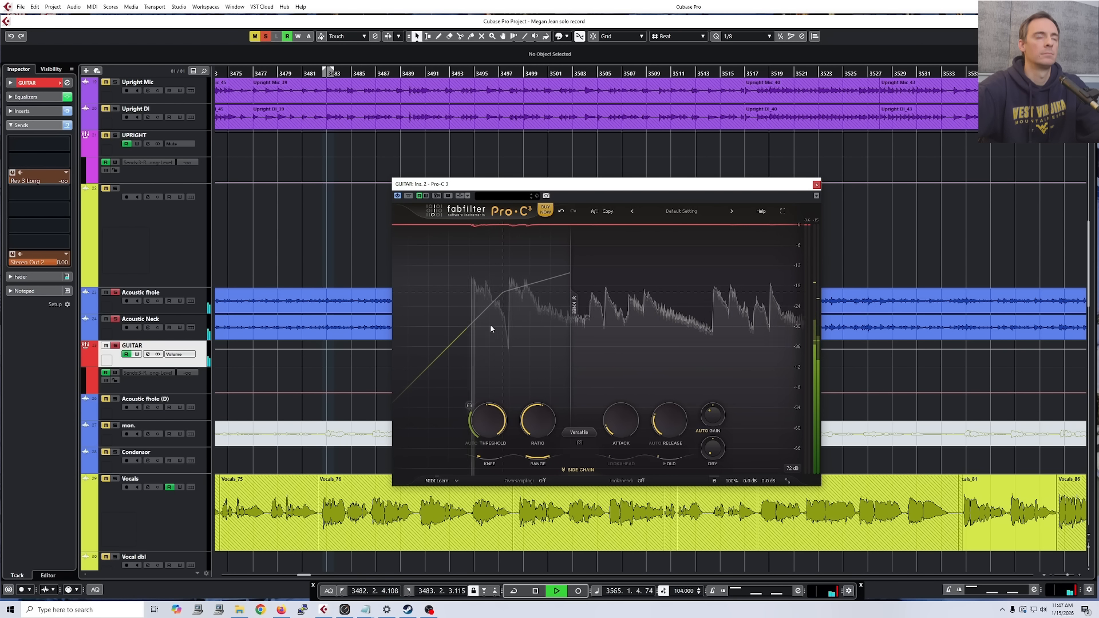
key("space")
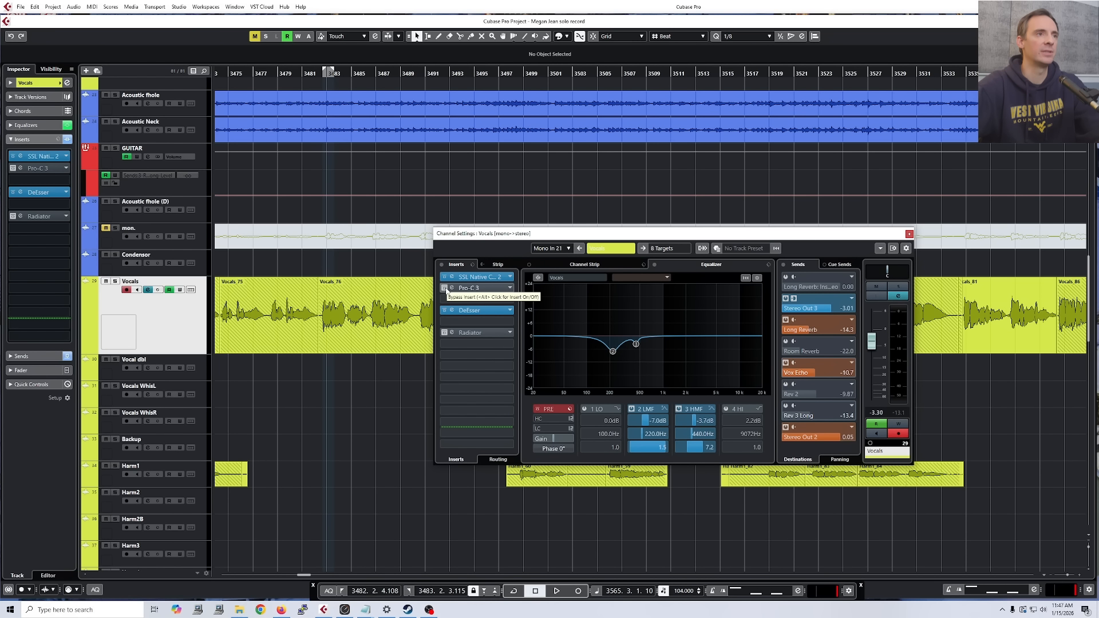
Open Pro-C 3 on the Vocals channel, with its window clear of the track area and the timeline zoomed out
left_click(468, 288)
left_click_drag(378, 225, 539, 224)
left_click_drag(295, 76, 249, 75)
scroll(337, 478, "down", 5)
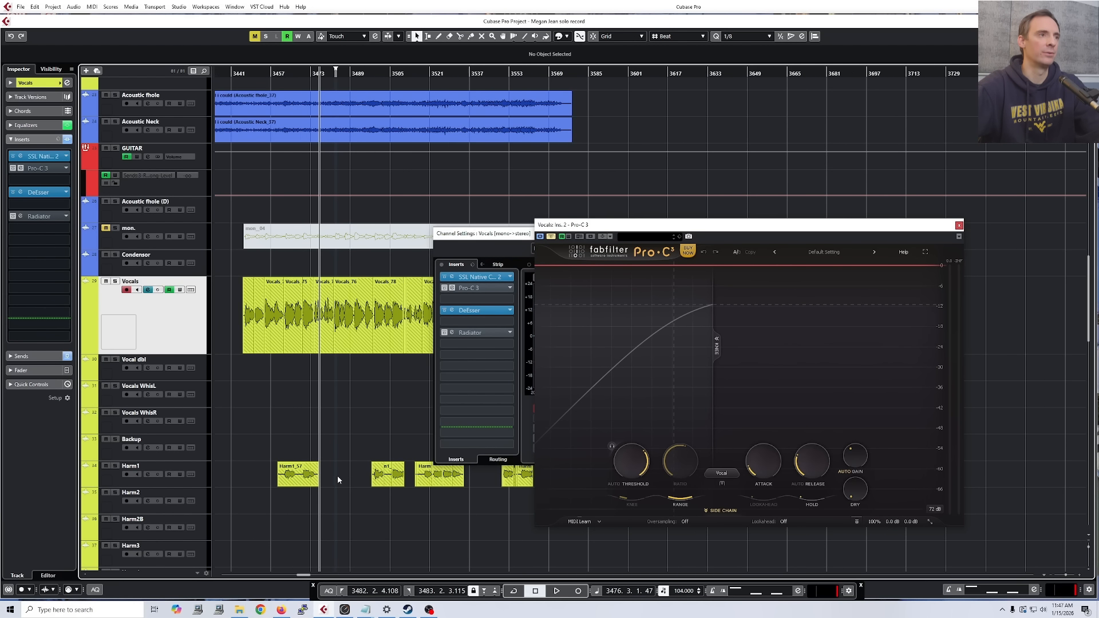
left_click_drag(350, 432, 344, 408)
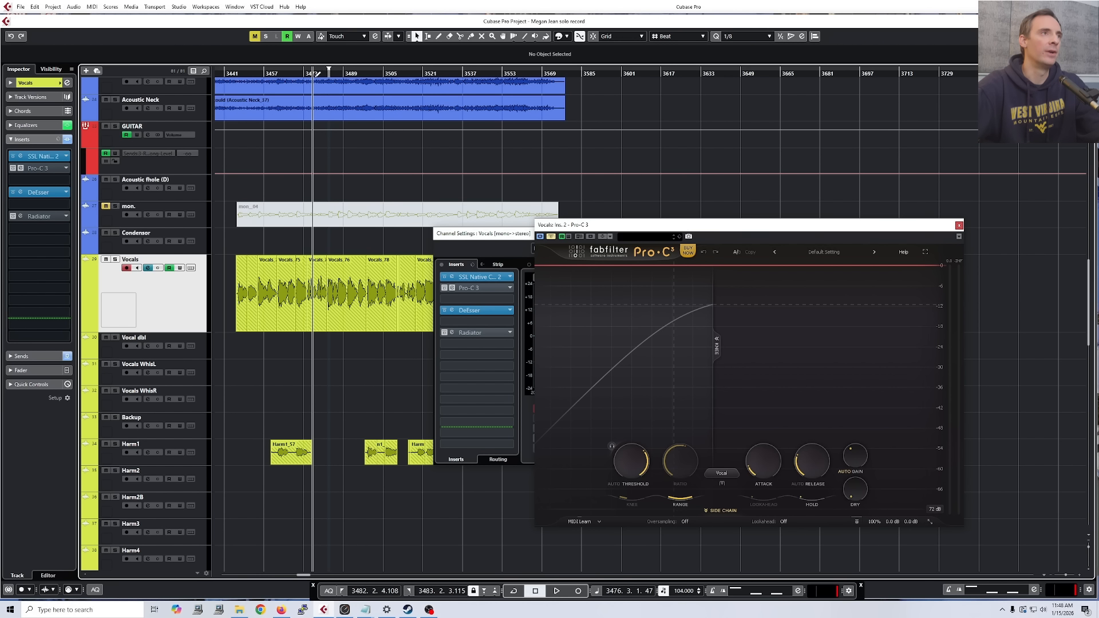
Play the soloed Vocals track from around bar 3454 and take its Pro-C 3 compressor out of bypass
left_click_drag(318, 74, 261, 74)
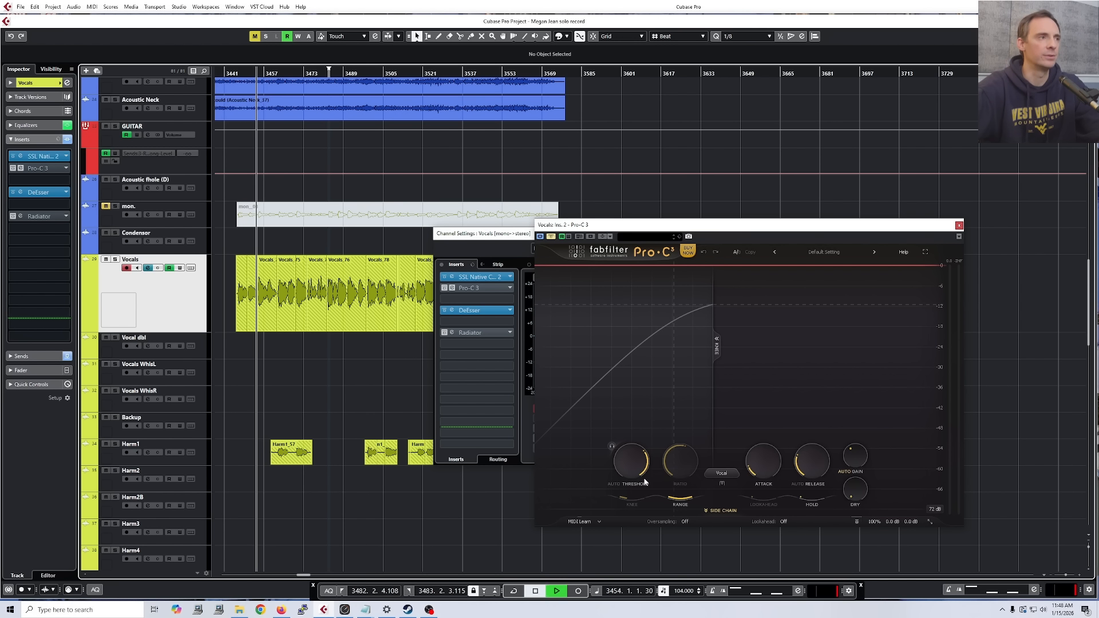
key("s")
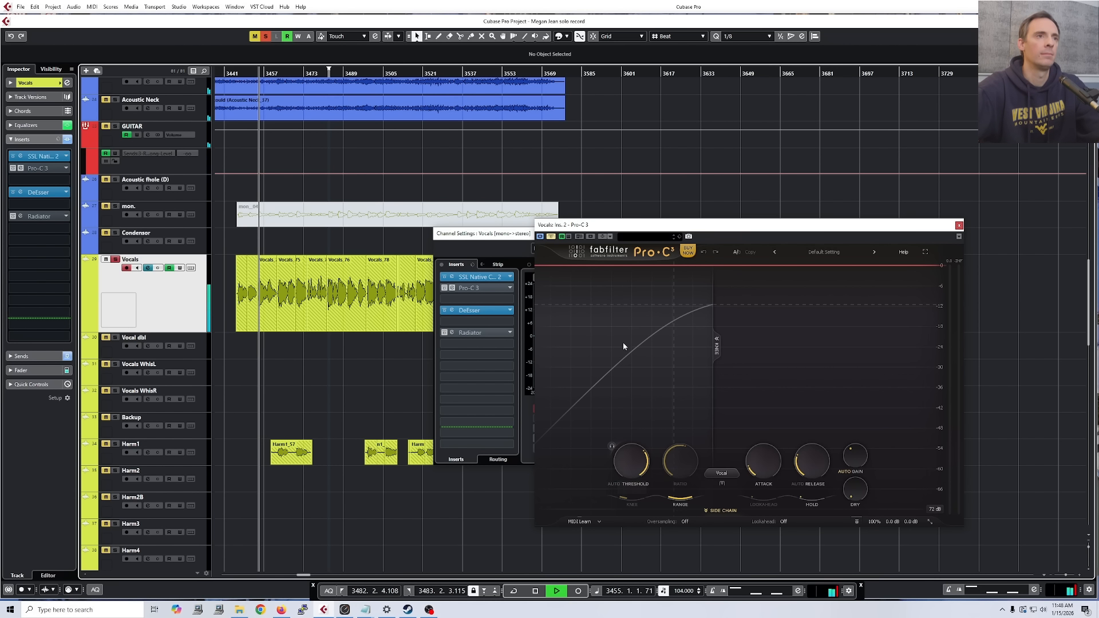
left_click(551, 237)
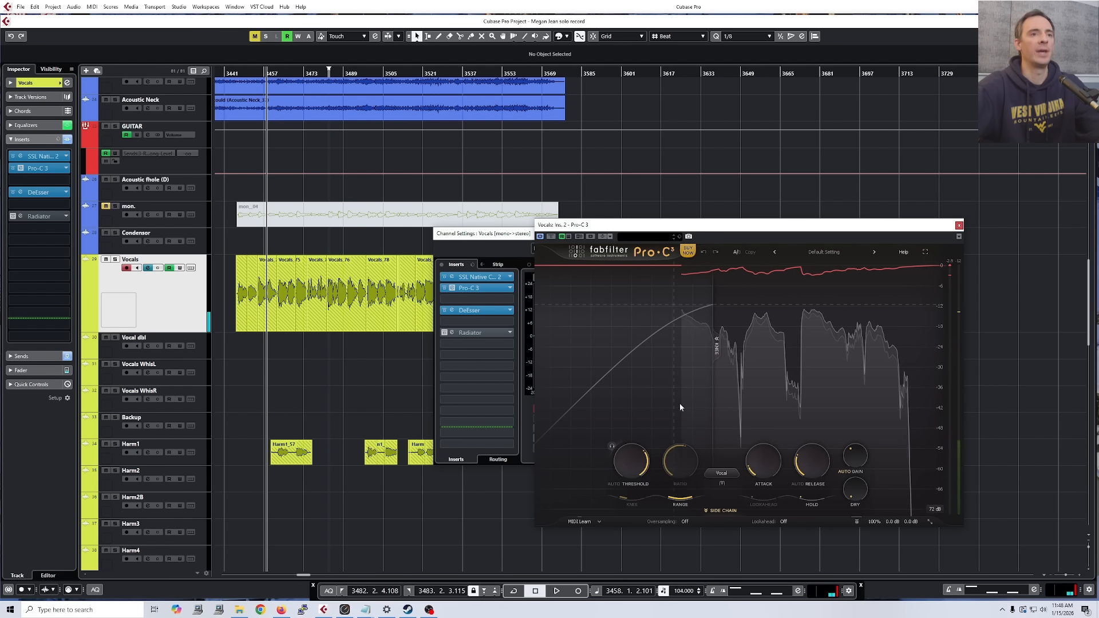
Examine the Utility styles available in the Vocals compressor and keep the Vocal style
left_click(721, 473)
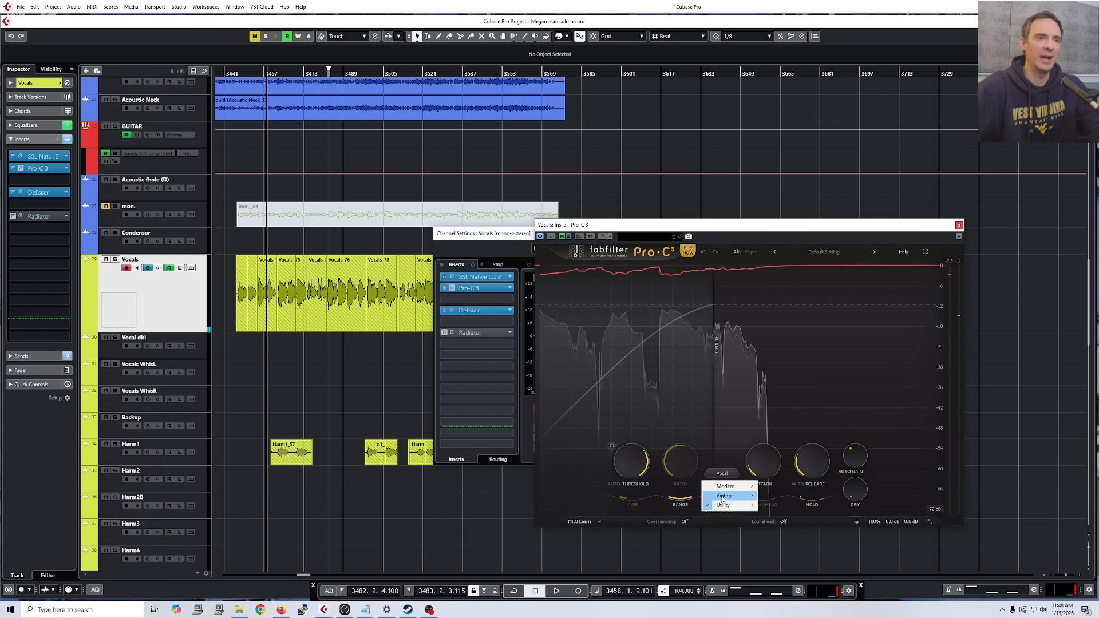
mouse_move(724, 504)
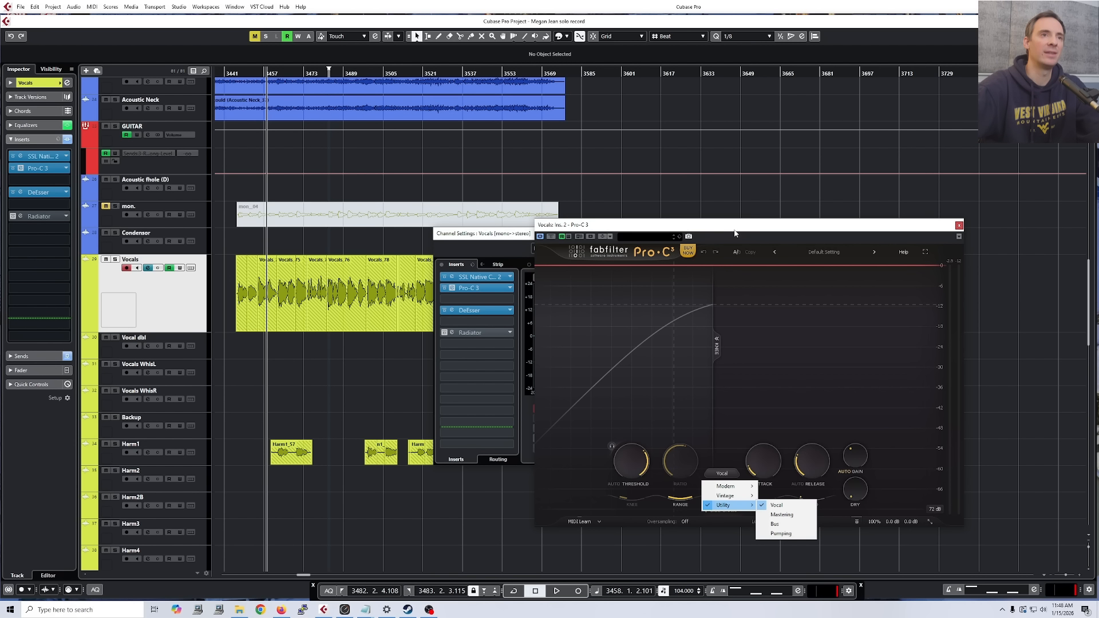
left_click_drag(736, 227, 746, 223)
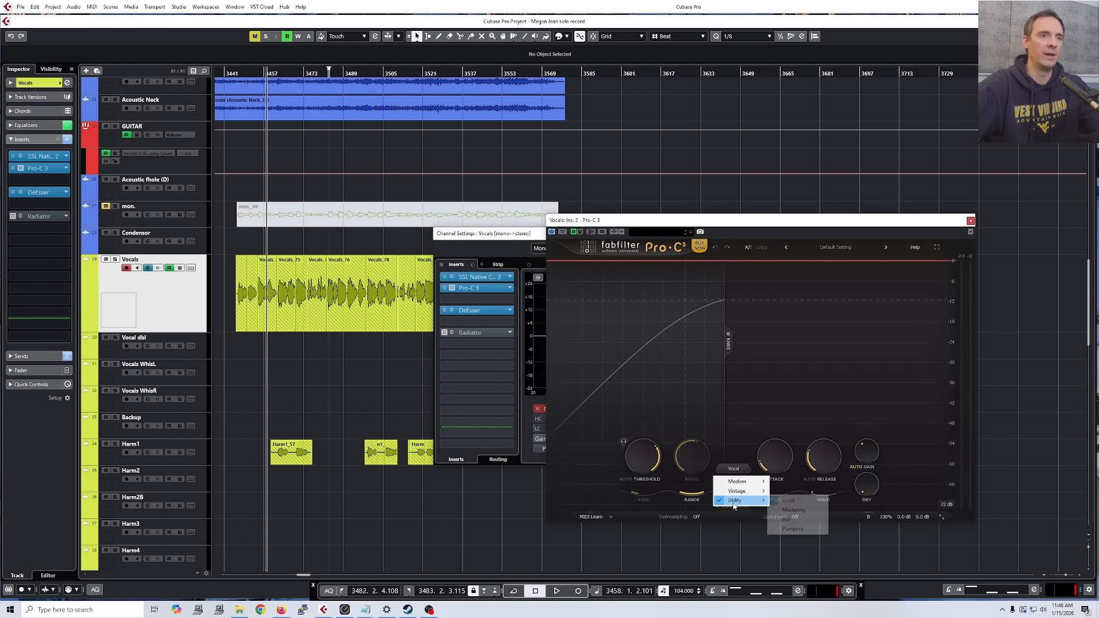
left_click(598, 500)
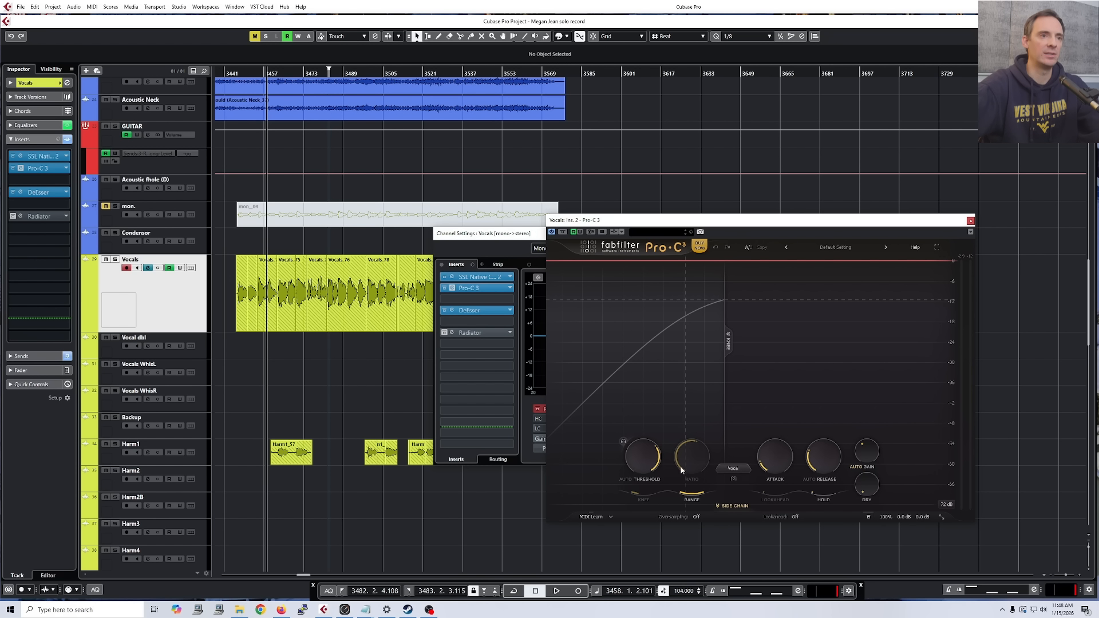
Play the soloed Vocals from around bar 3476 and watch the compressor's gain reduction
left_click(307, 75)
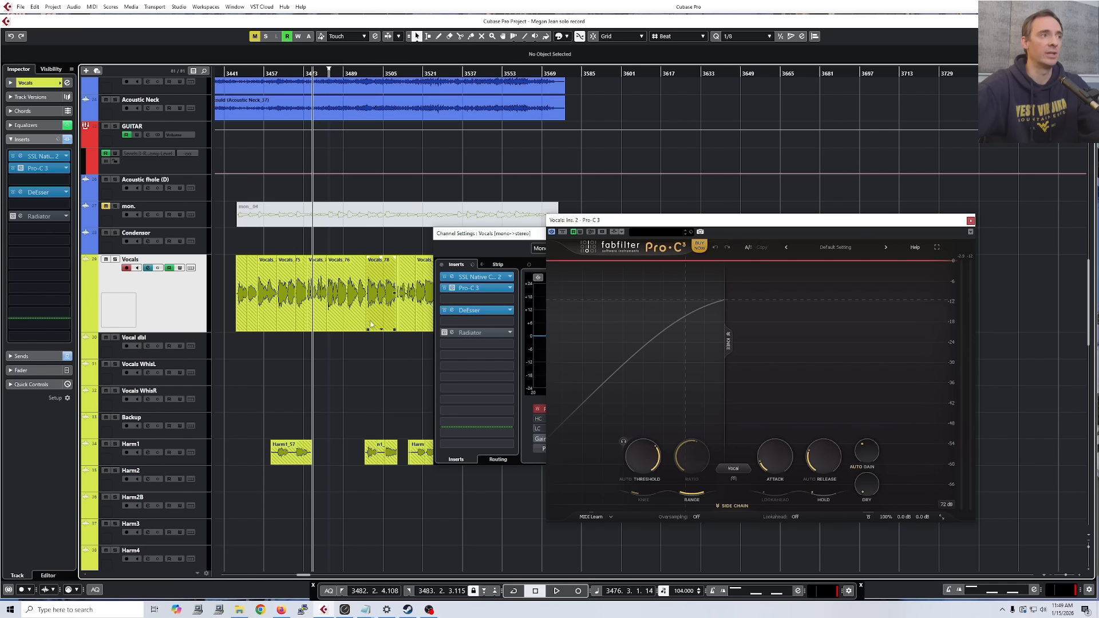
key("space")
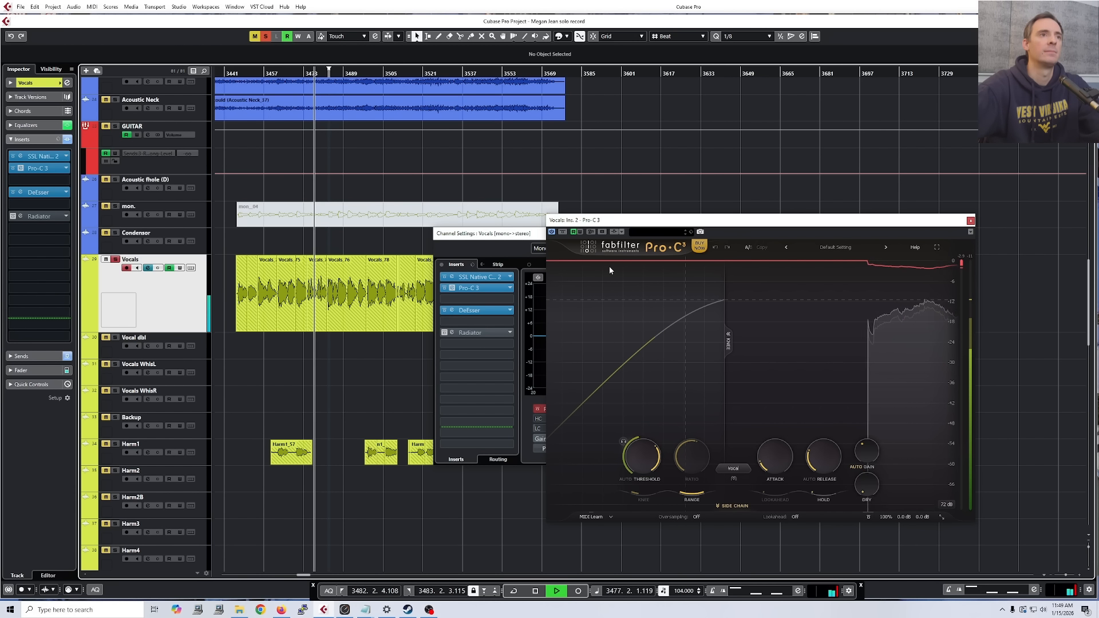
scroll(319, 342, "up", 5)
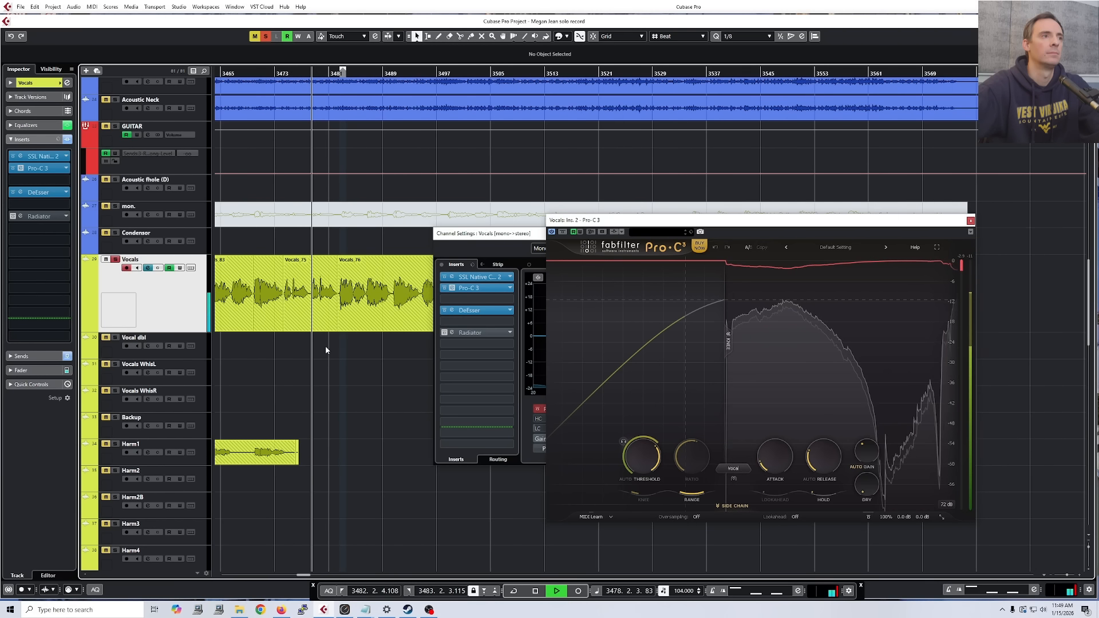
scroll(344, 325, "down", 3)
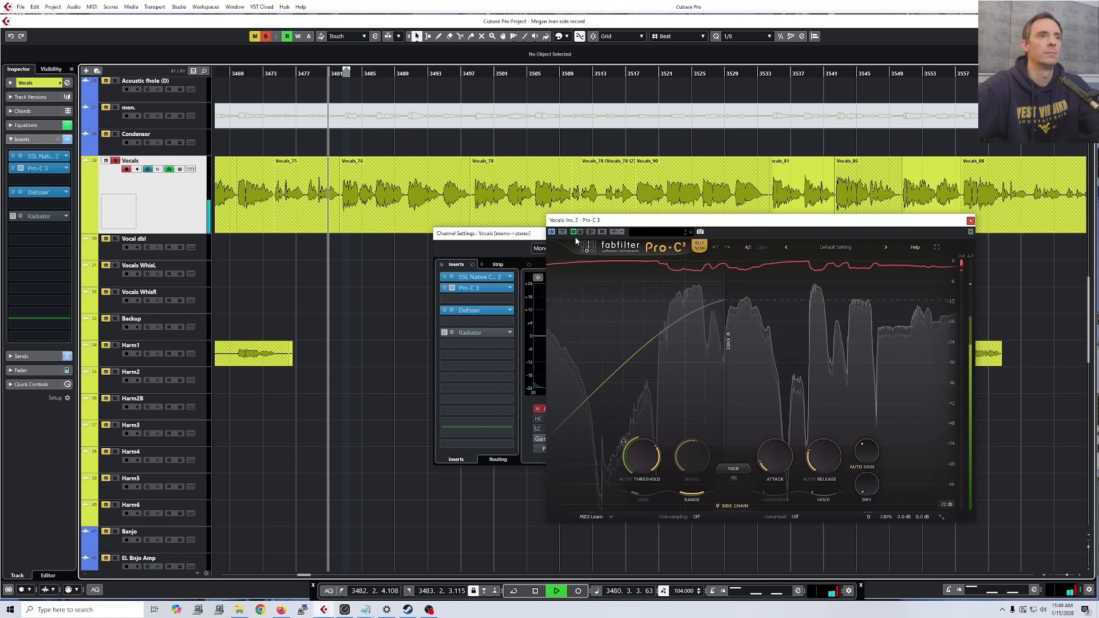
mouse_move(646, 448)
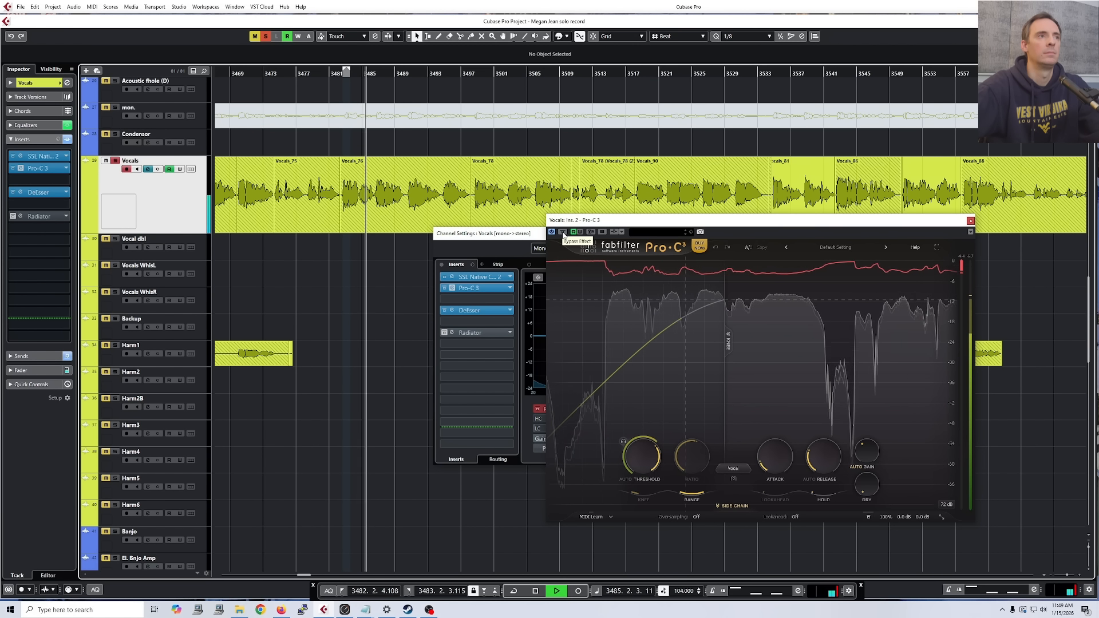
Replay the vocal phrase from around bar 3481 with the compressor bypassed and again with it active, and unsolo the track
left_click_drag(333, 72, 333, 79)
left_click(564, 233)
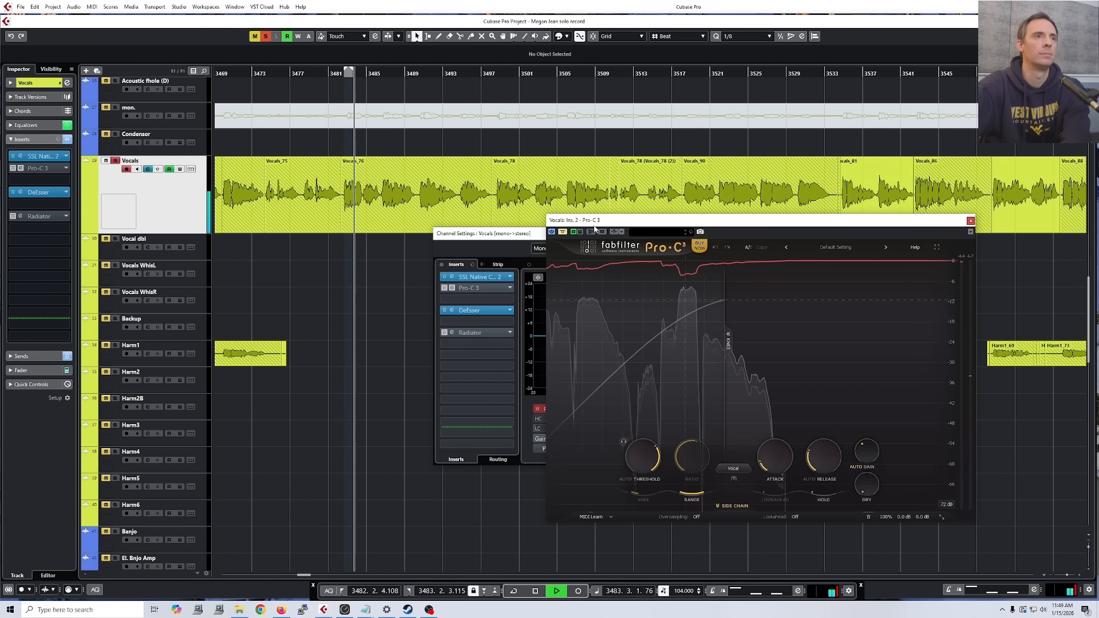
left_click_drag(596, 223, 571, 277)
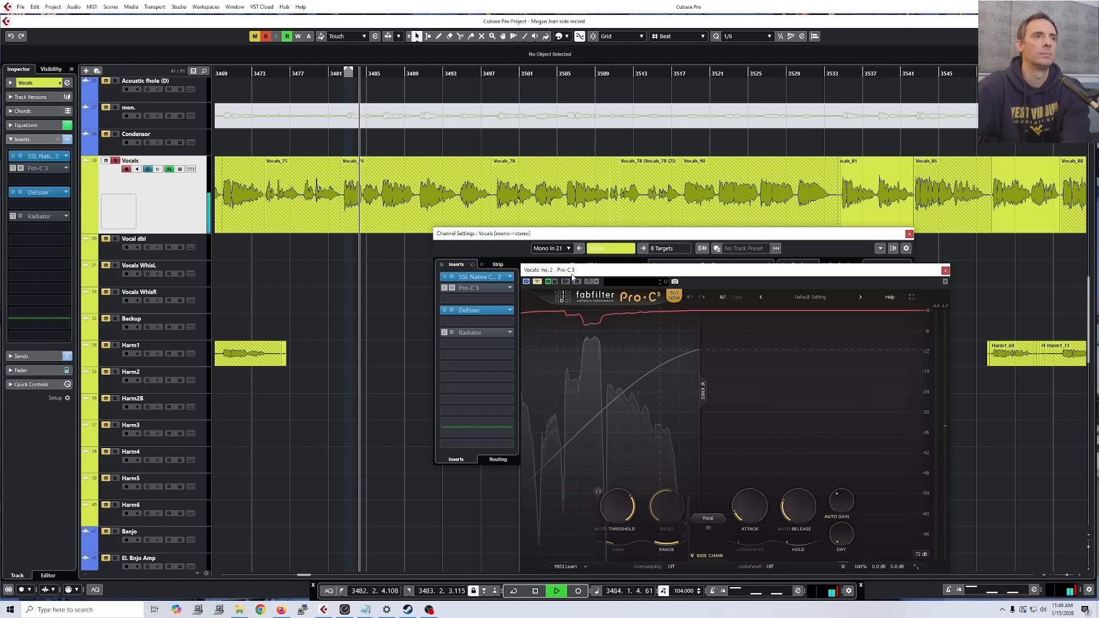
key("space")
left_click(537, 282)
key("space")
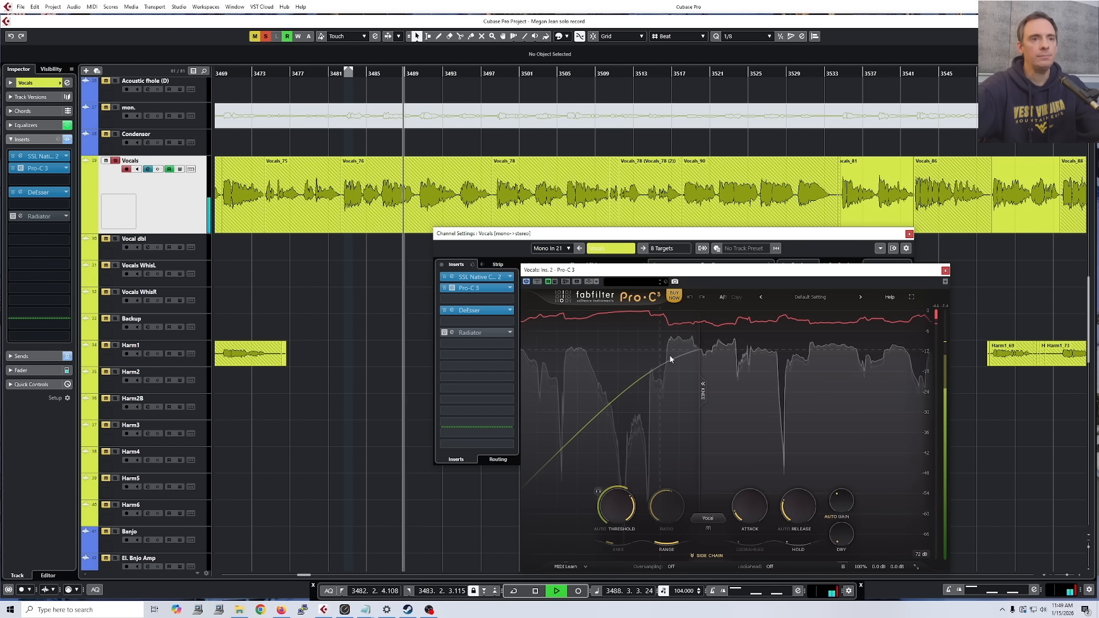
key("space")
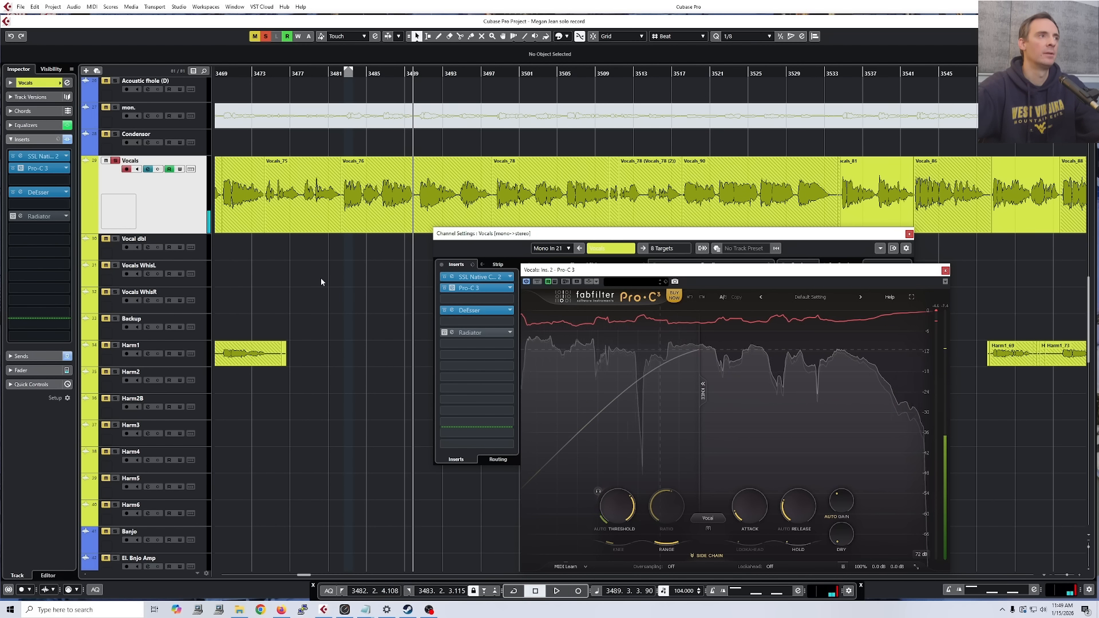
key("s")
Raise the Vocals compressor's threshold slightly to about -11 dB and close the plug-in and channel settings windows
left_click_drag(730, 277, 731, 253)
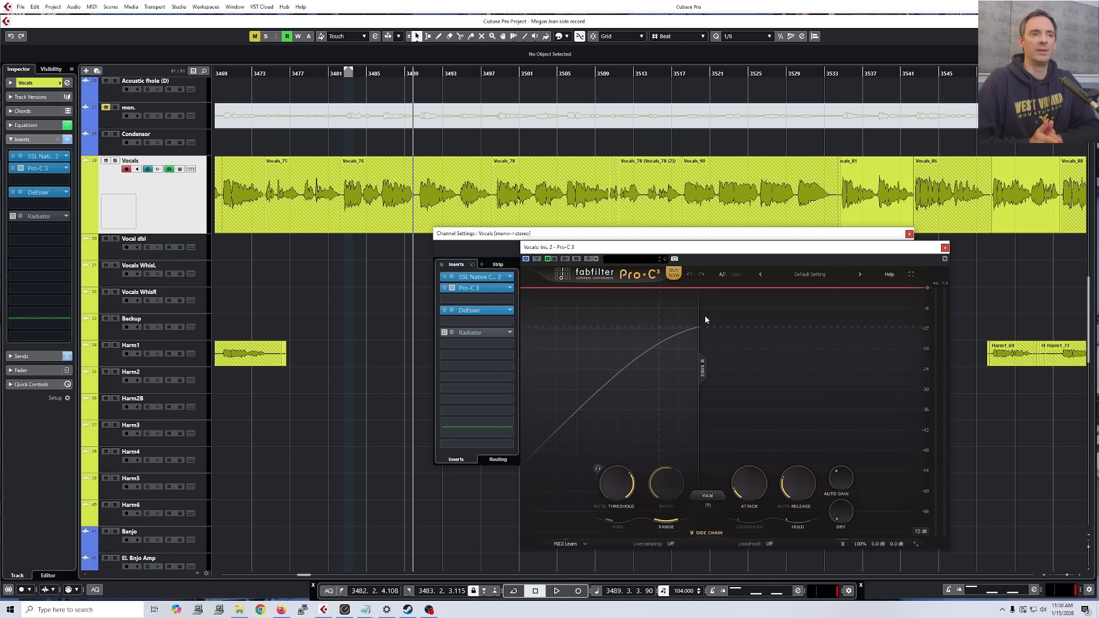
left_click_drag(704, 318, 712, 314)
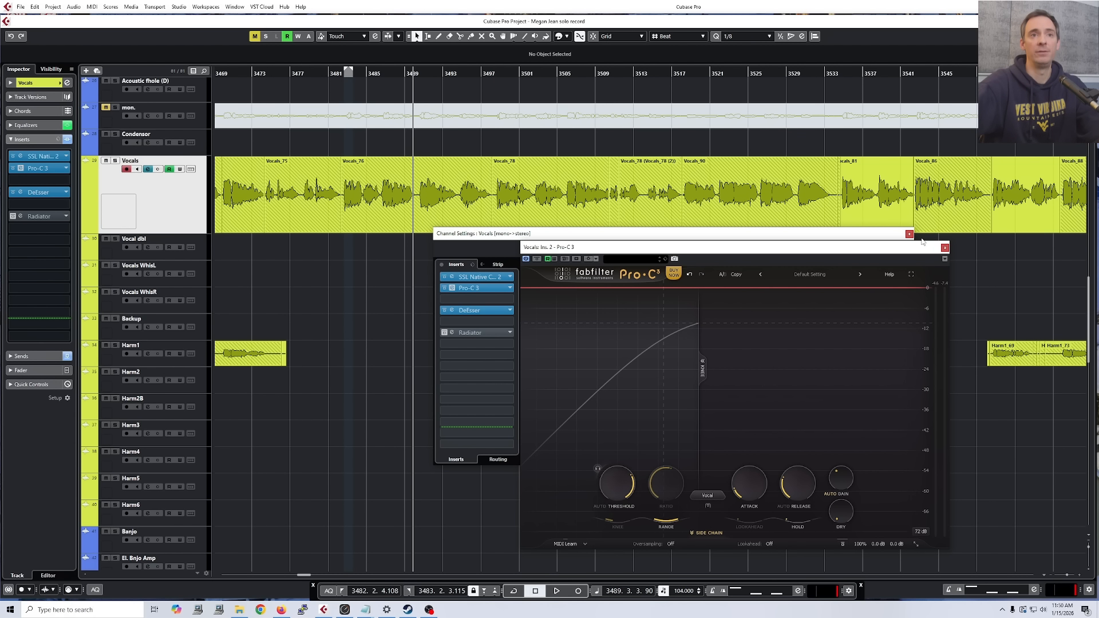
left_click(944, 250)
left_click(909, 233)
Open the Pro-C 3 compressor on the Stereo Out channel from the MixConsole, and close the mixer
scroll(283, 348, "up", 5)
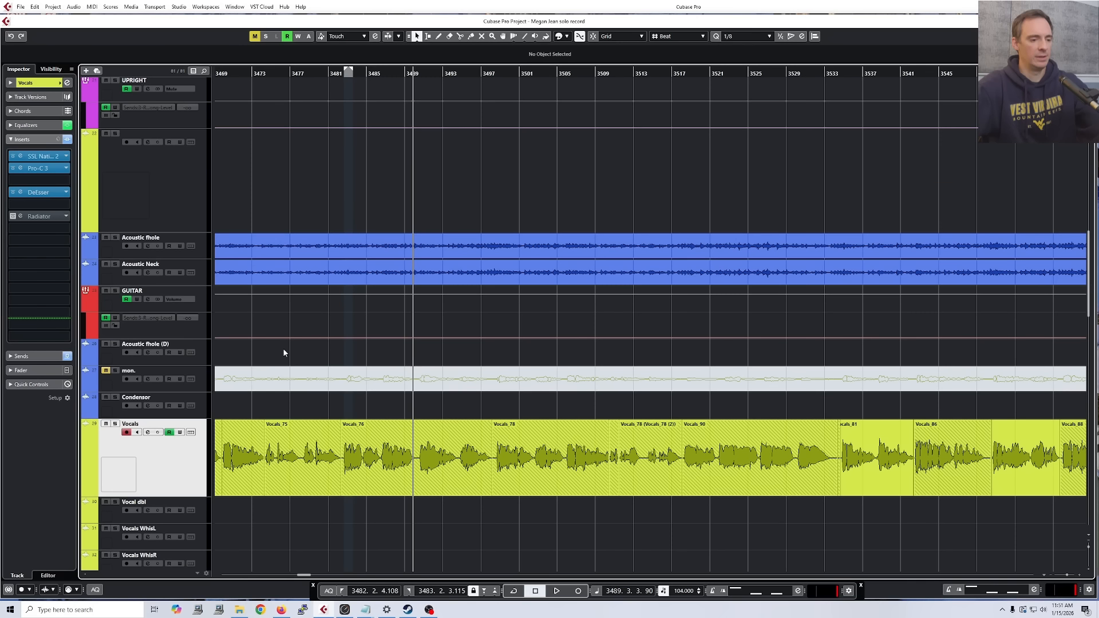
scroll(310, 367, "up", 12)
scroll(311, 366, "down", 7)
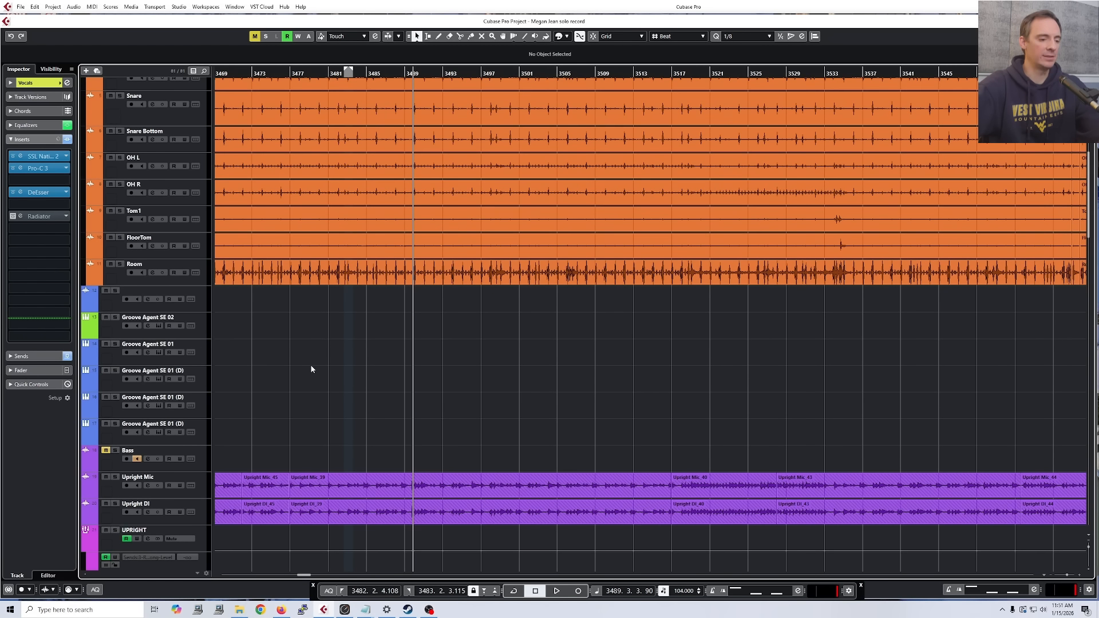
scroll(315, 367, "down", 12)
key("F3")
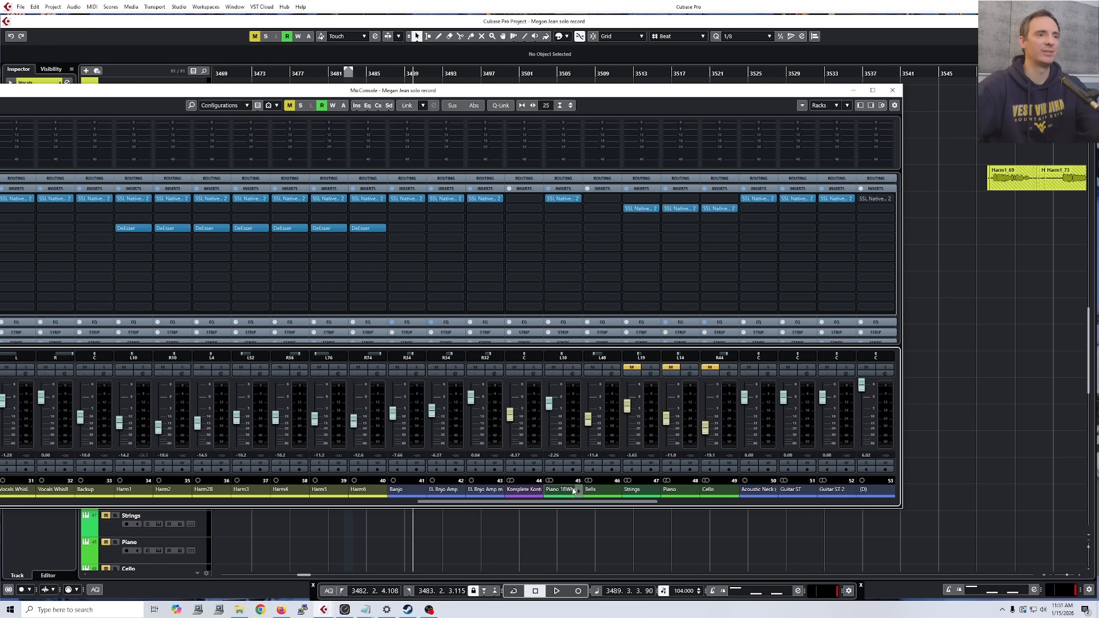
left_click_drag(581, 503, 784, 508)
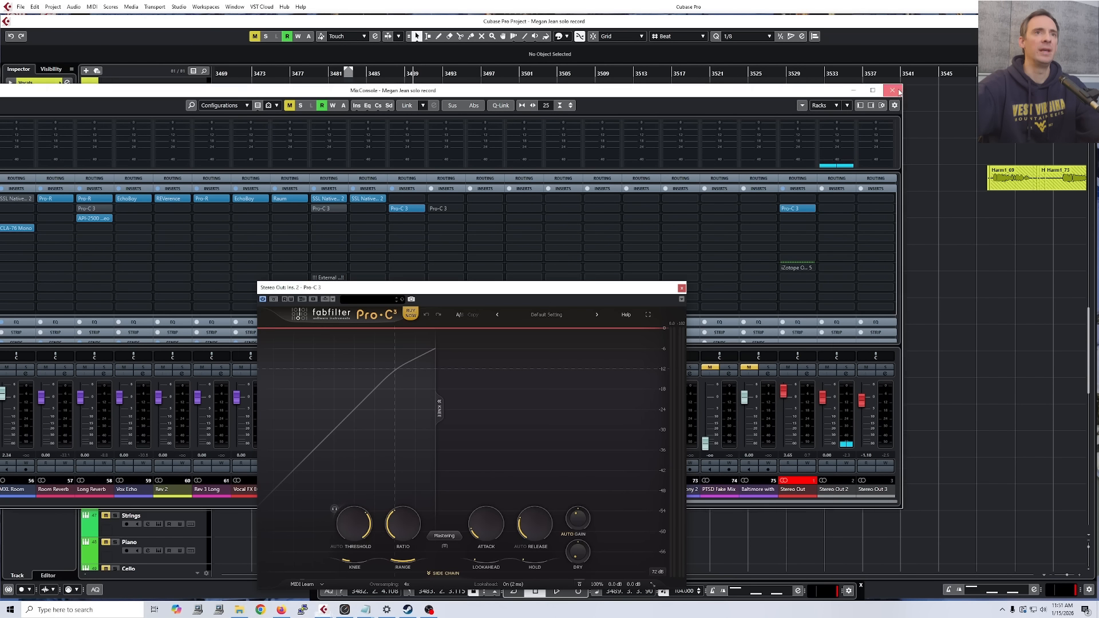
key("F3")
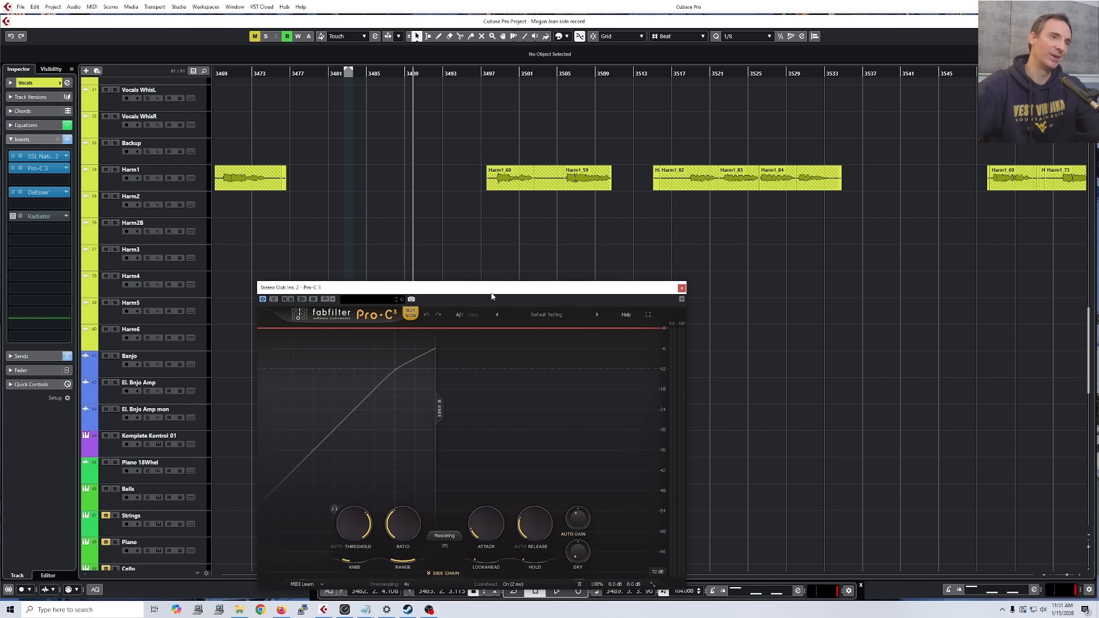
Move the Stereo Out compressor window off the transport and place the playback cursor near bar 3457, where the drum recordings begin
left_click_drag(491, 294, 639, 215)
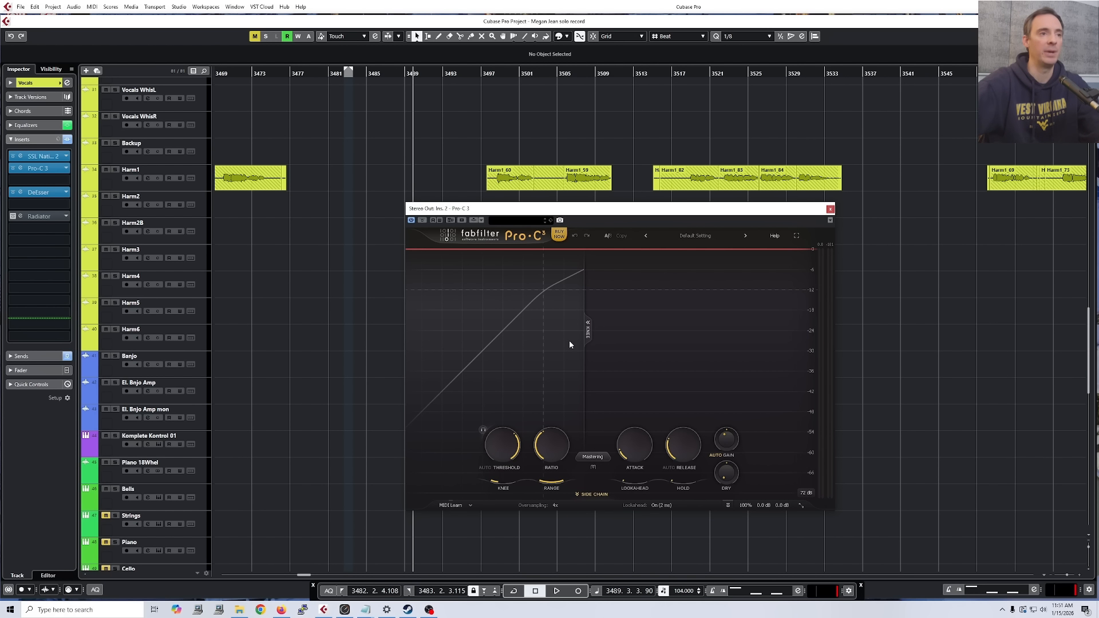
left_click(384, 73)
scroll(334, 278, "up", 10)
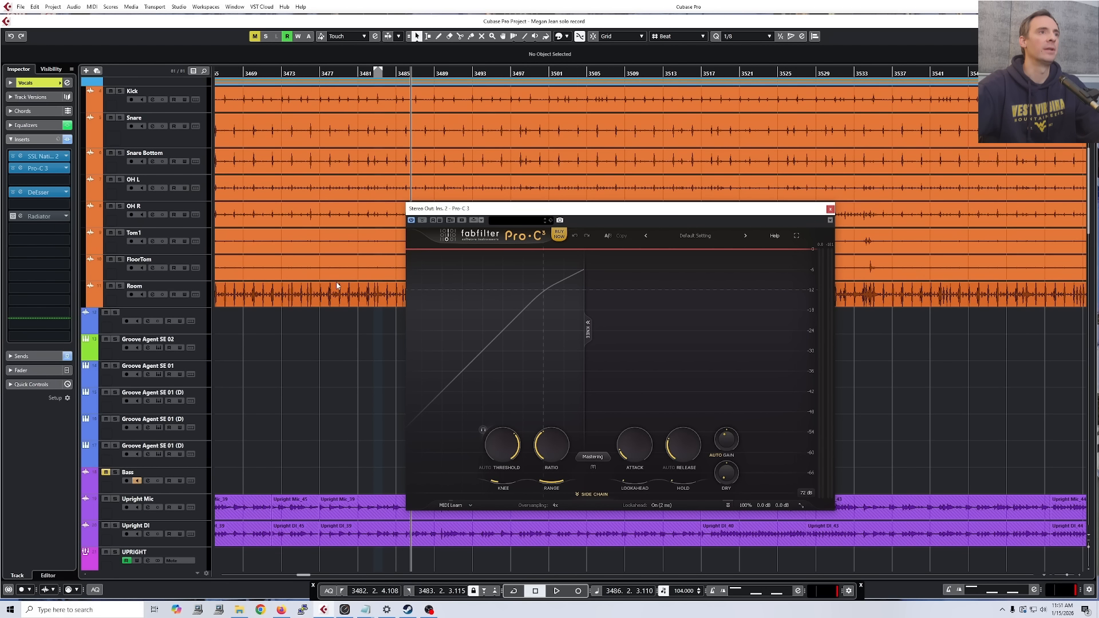
scroll(336, 282, "down", 5)
scroll(320, 263, "up", 1)
scroll(320, 264, "left", 1)
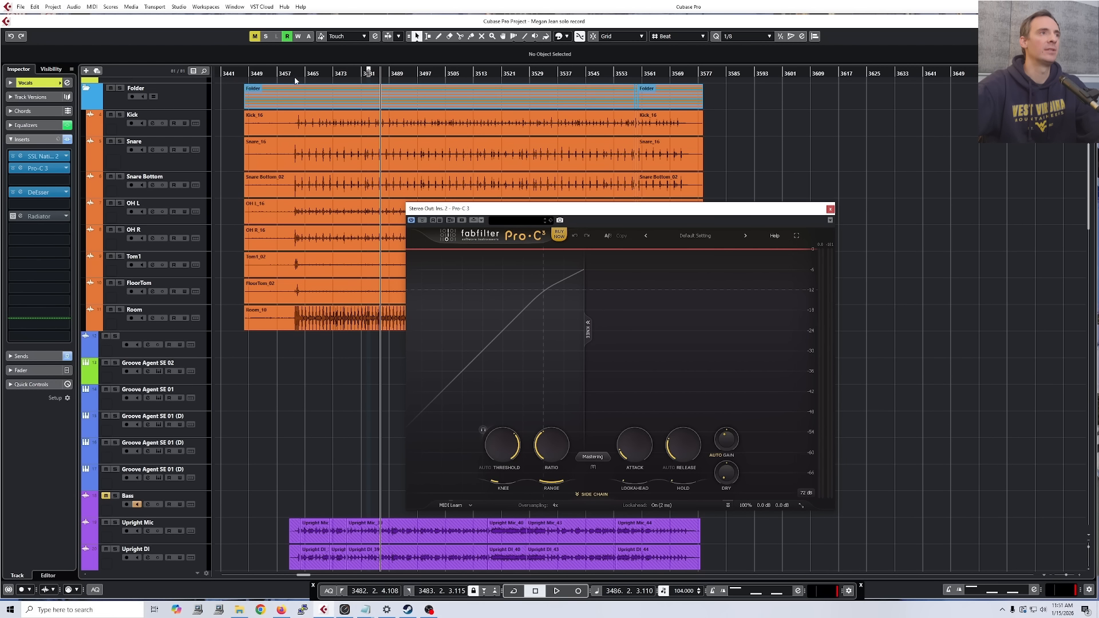
left_click_drag(297, 75, 285, 72)
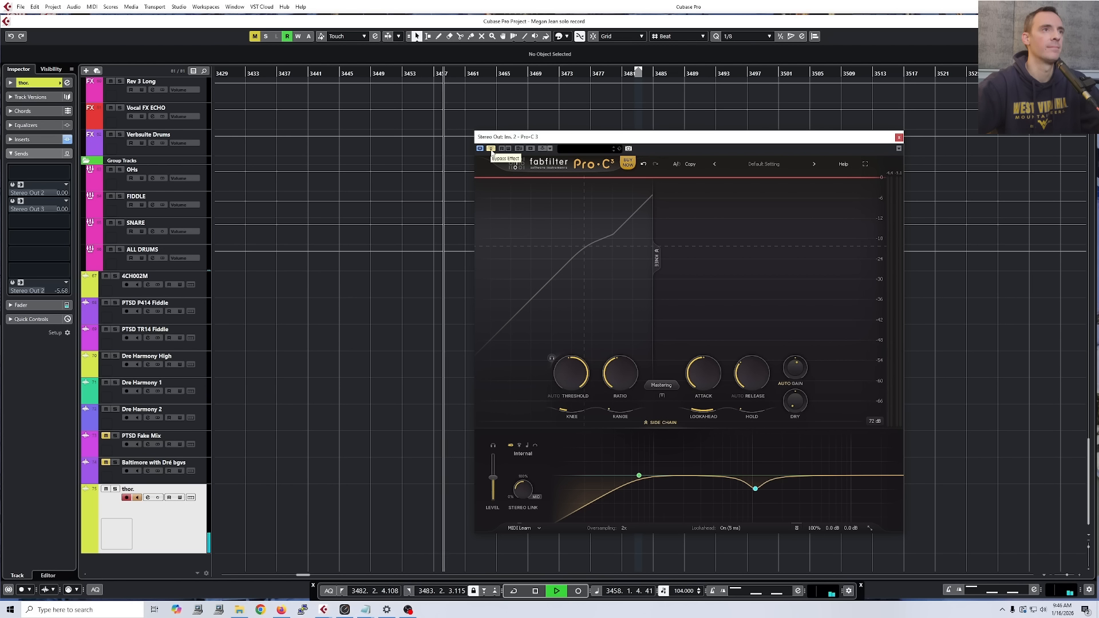
Play the full mix with the selected track muted, compare the Stereo Out compressor bypassed and active, and stop playback
left_click(491, 149)
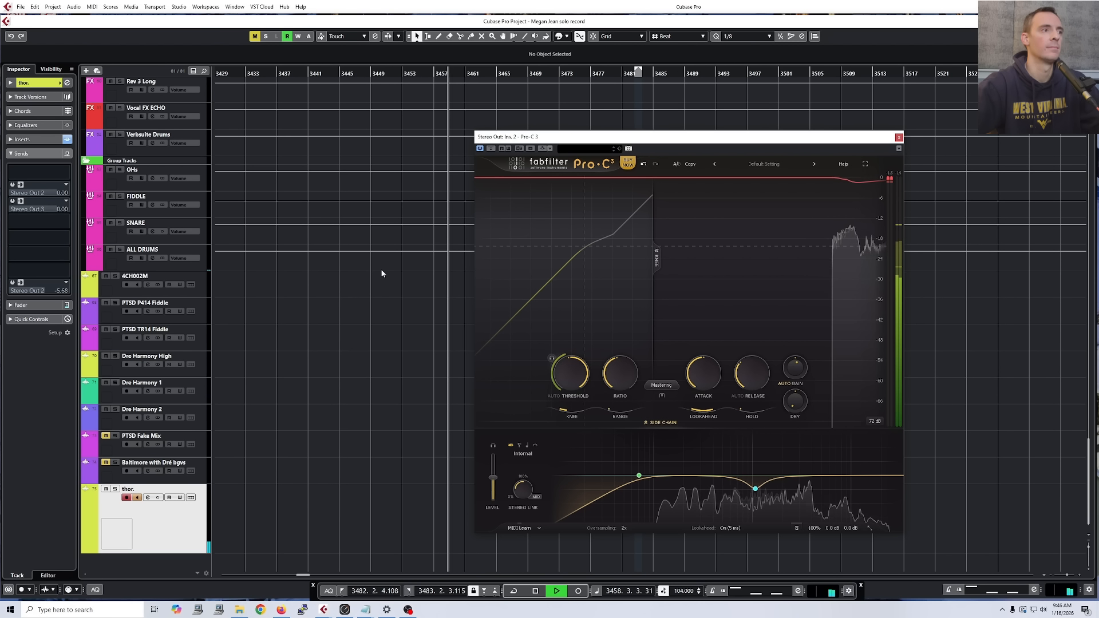
left_click(105, 489)
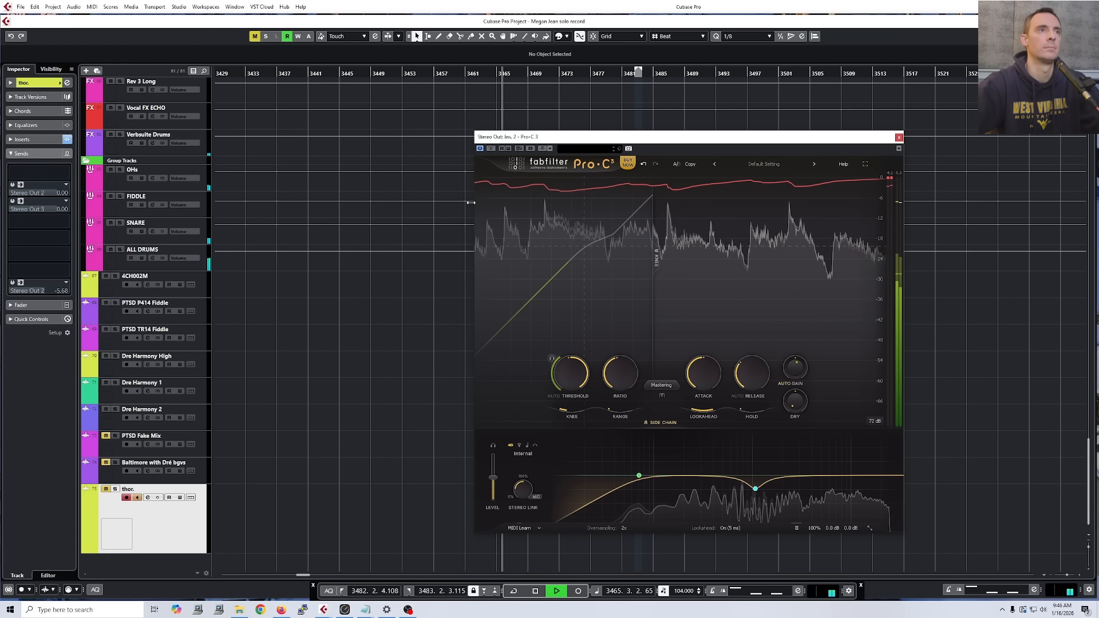
left_click(490, 149)
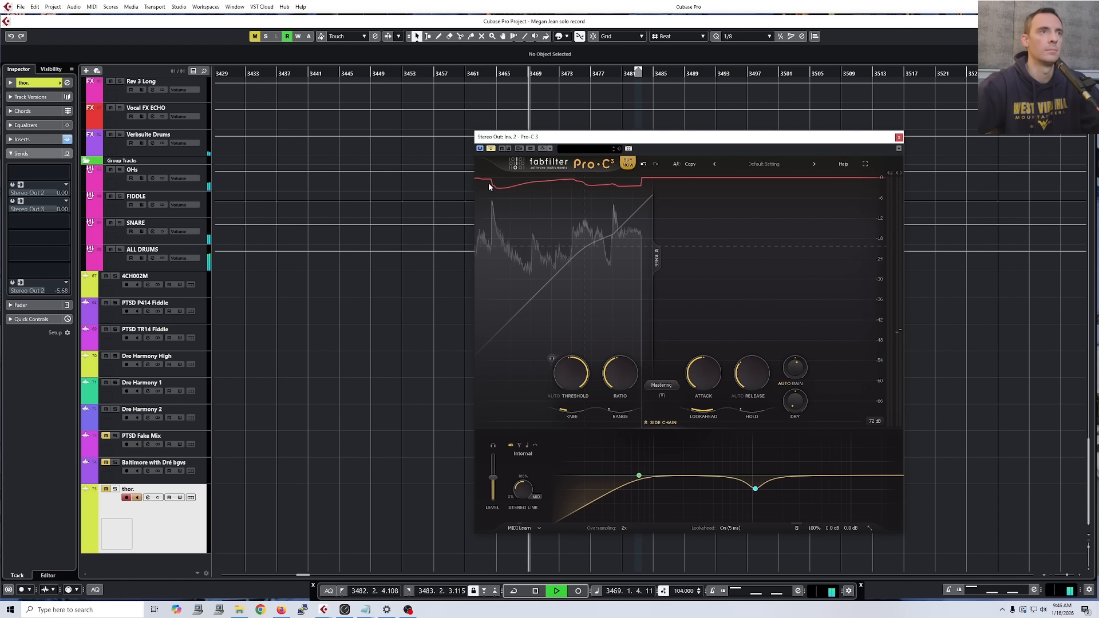
left_click(491, 149)
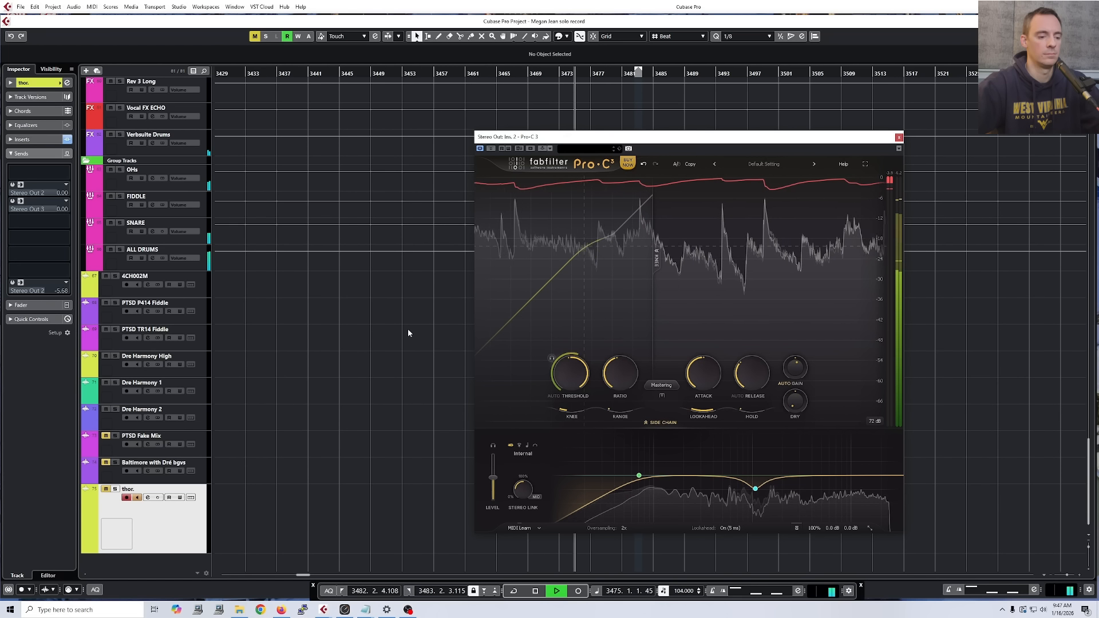
key("space")
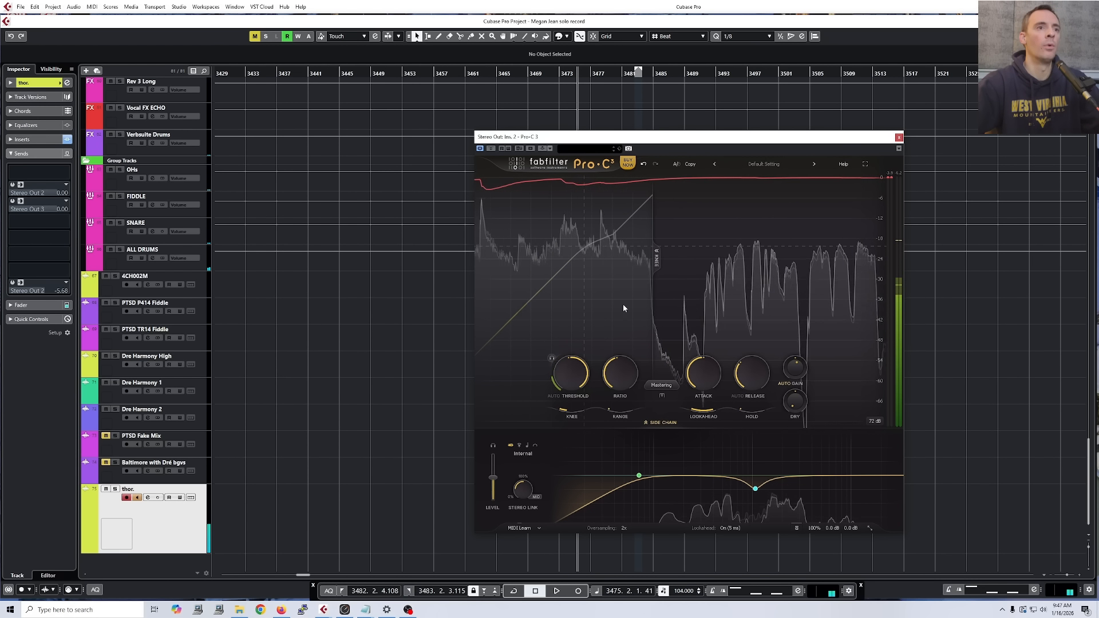
Raise the compressor's range to its maximum to show the change in the transfer curve, and bring it back to about 5 dB
mouse_move(616, 411)
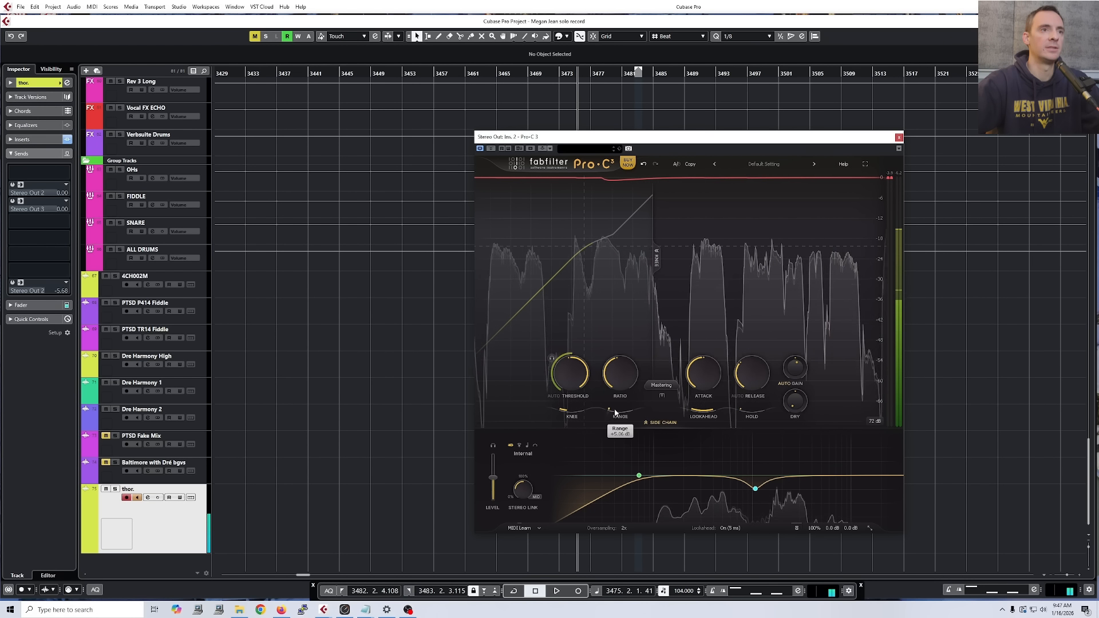
left_click_drag(614, 413, 673, 405)
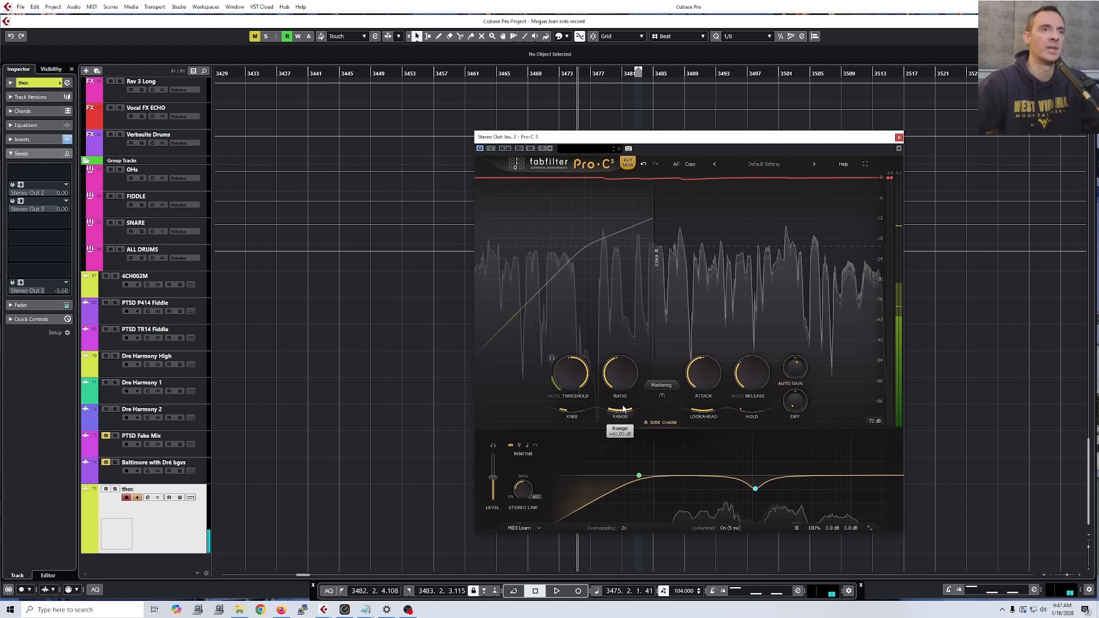
mouse_move(629, 410)
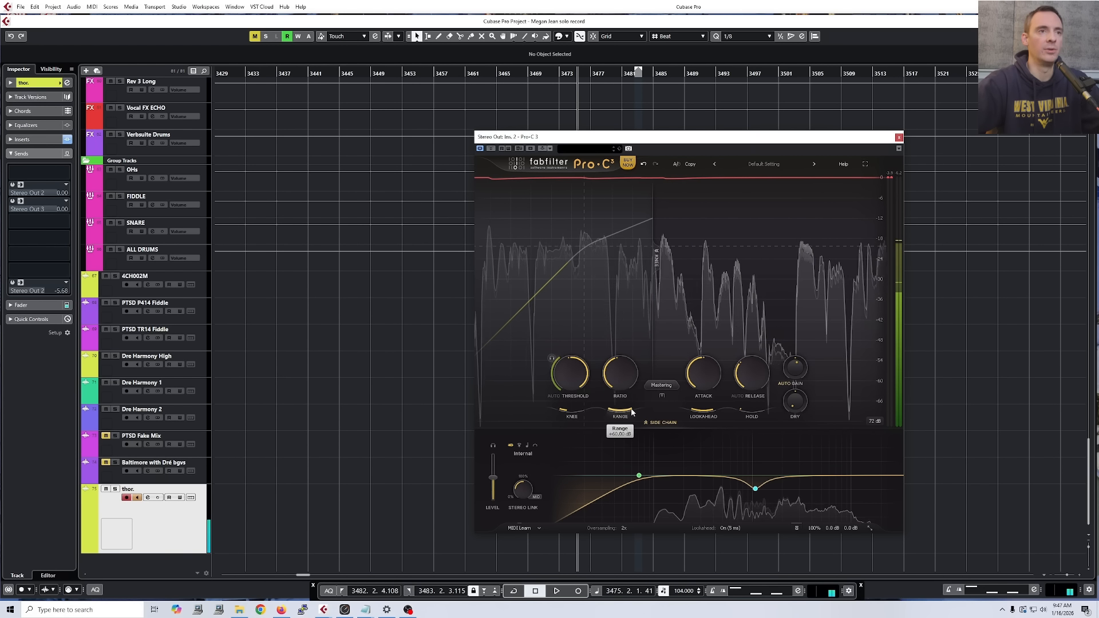
left_click_drag(631, 409, 523, 444)
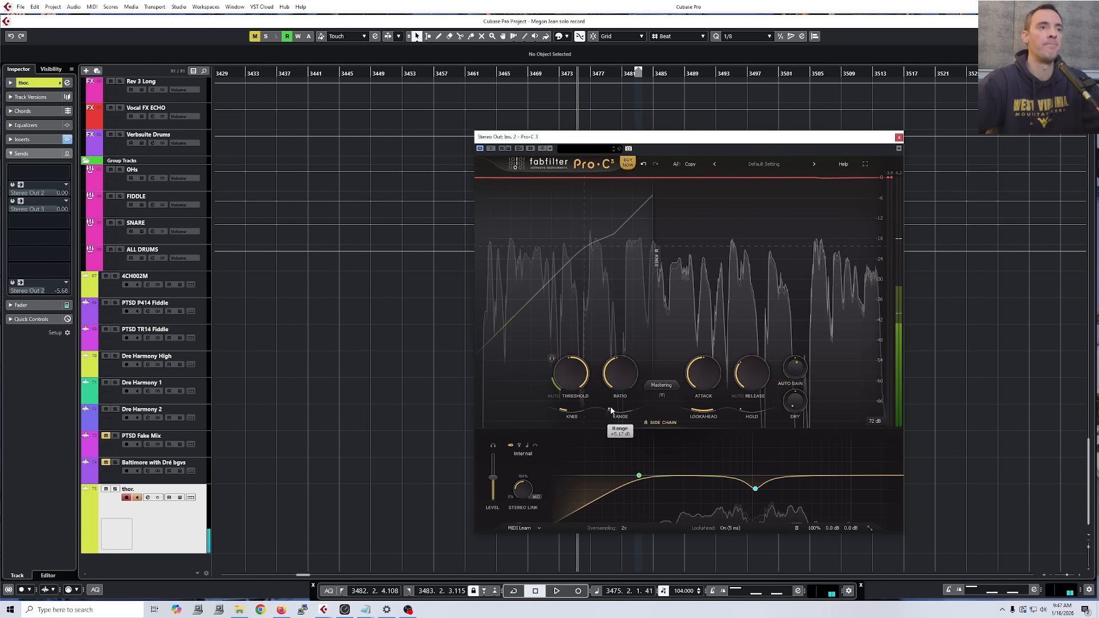
left_click_drag(612, 407, 613, 412)
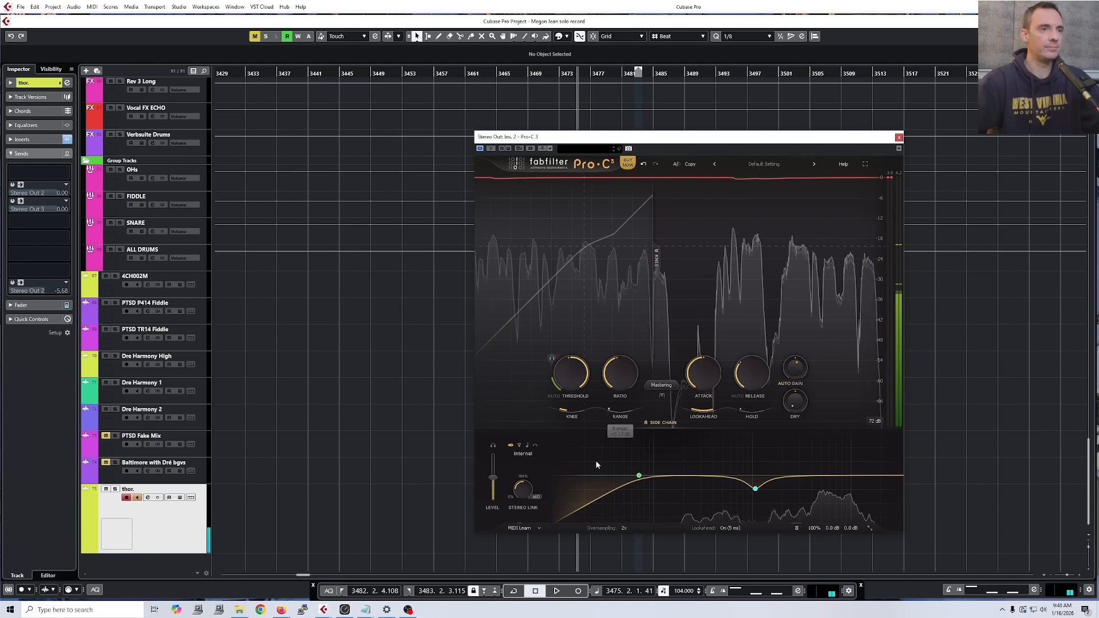
Shift the side-chain low-cut filter up to about 83 Hz and bring it back down to about 69 Hz
mouse_move(599, 413)
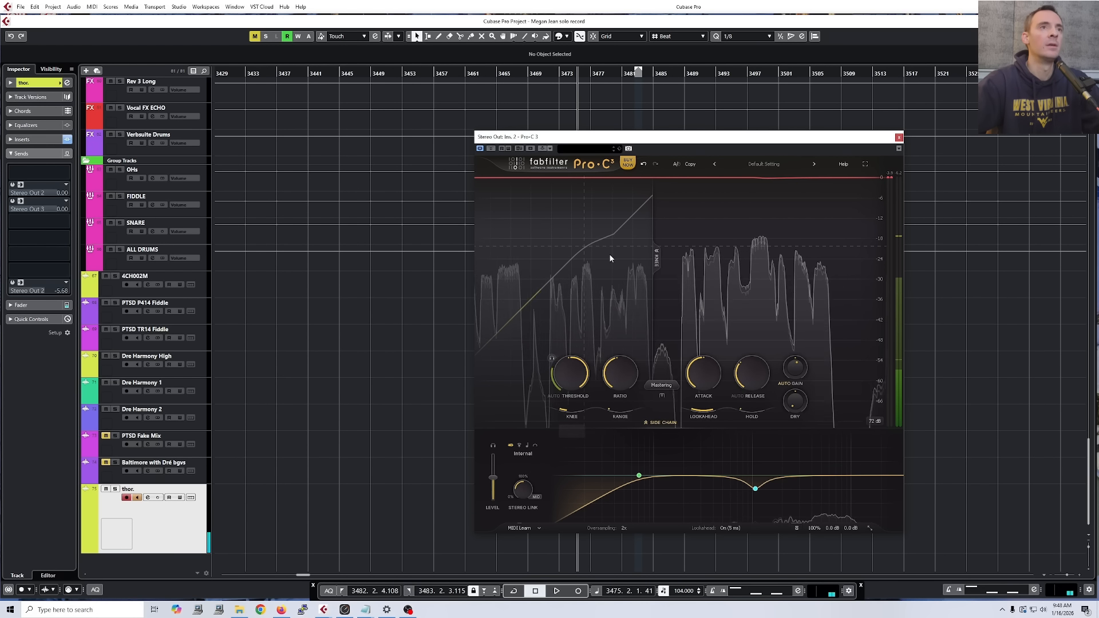
left_click_drag(680, 137, 619, 118)
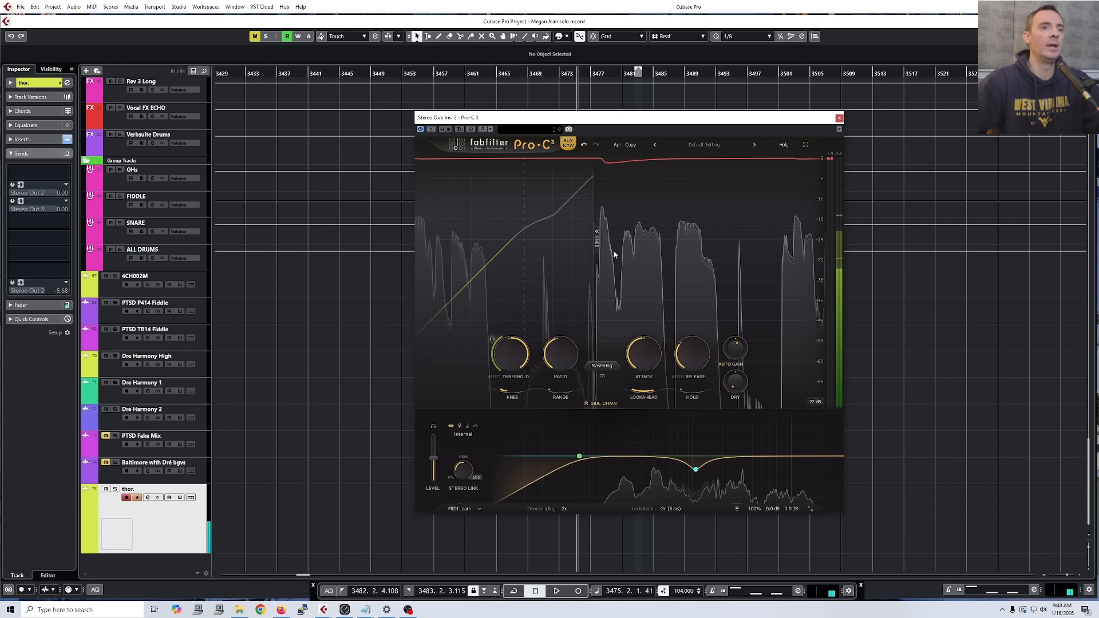
mouse_move(678, 397)
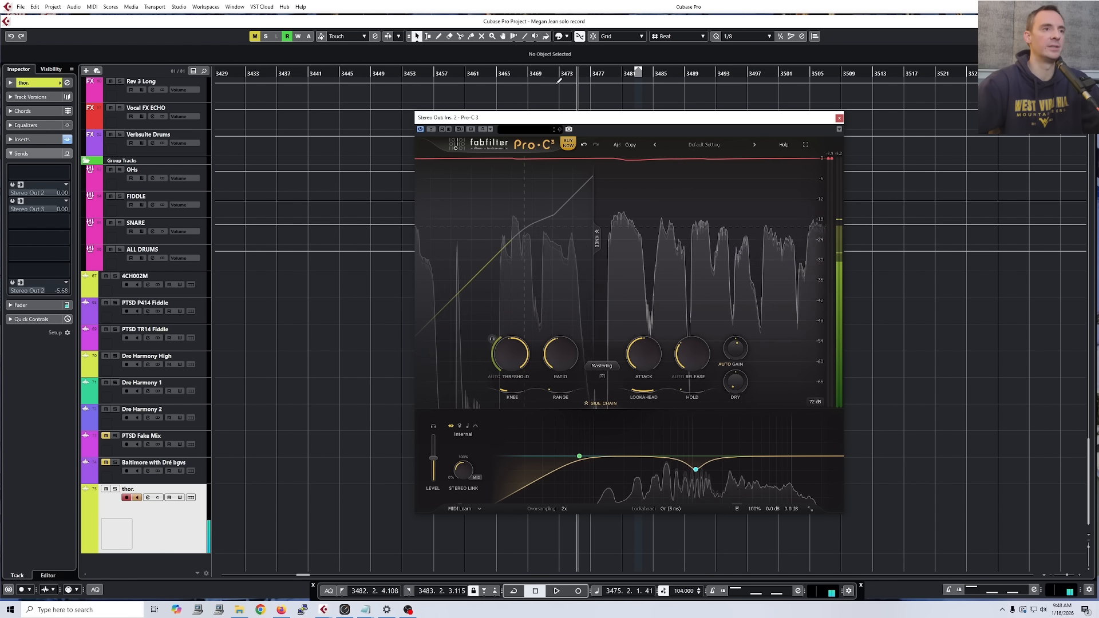
mouse_move(708, 471)
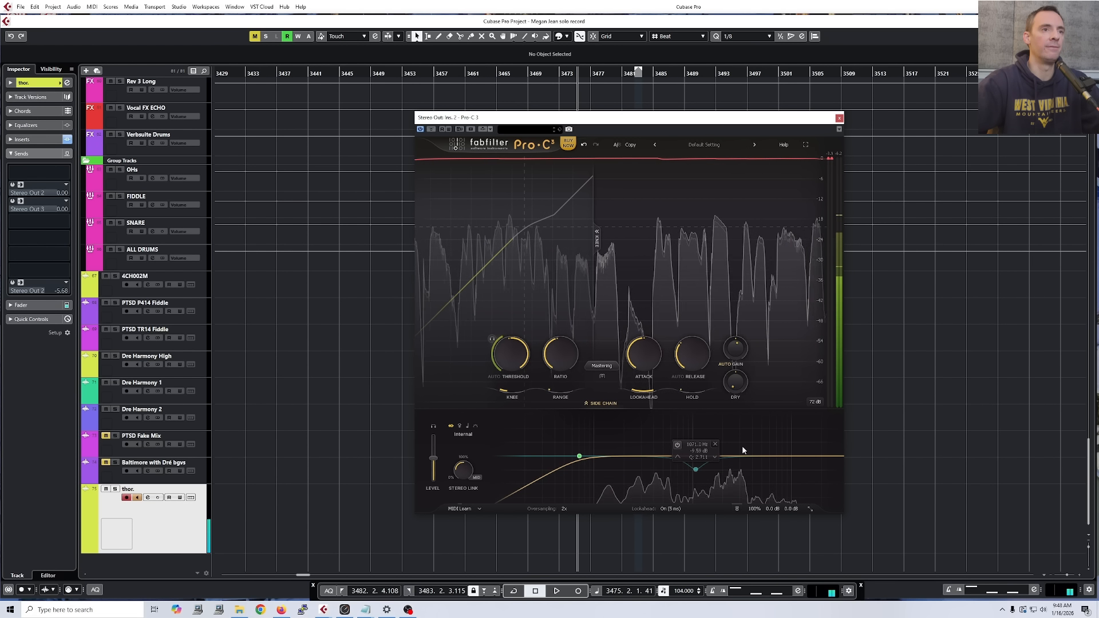
mouse_move(579, 456)
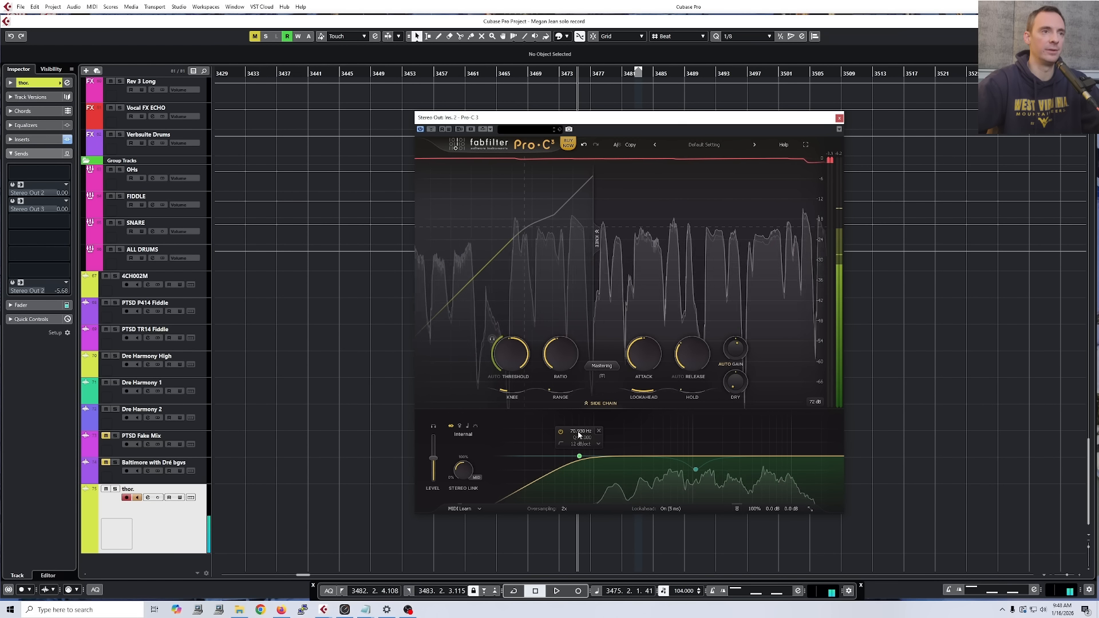
left_click_drag(578, 433, 589, 434)
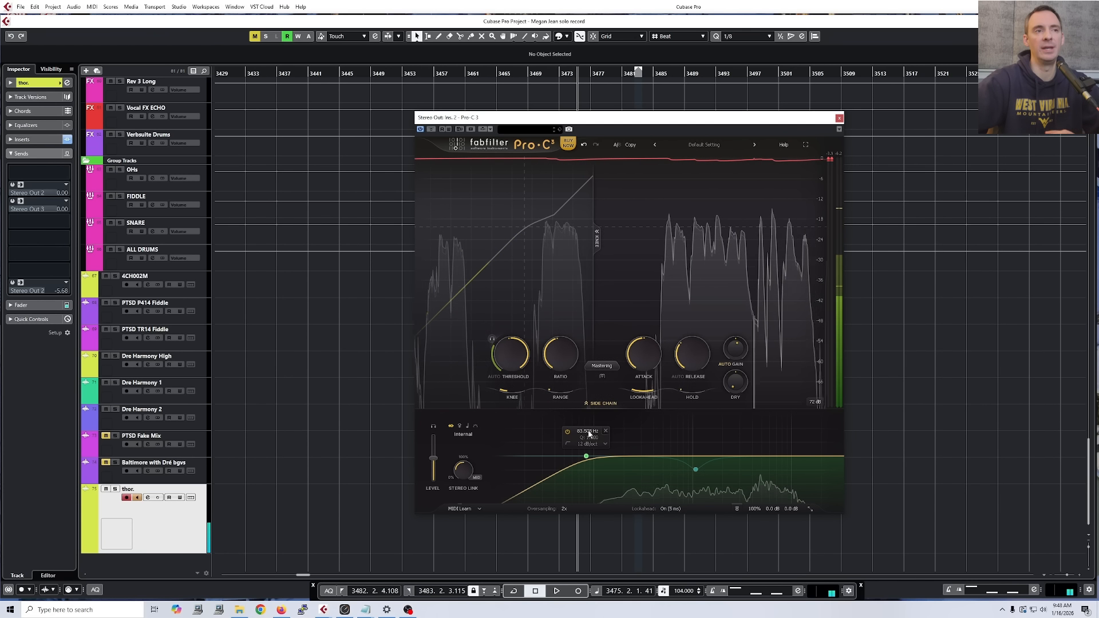
left_click_drag(588, 432, 582, 438)
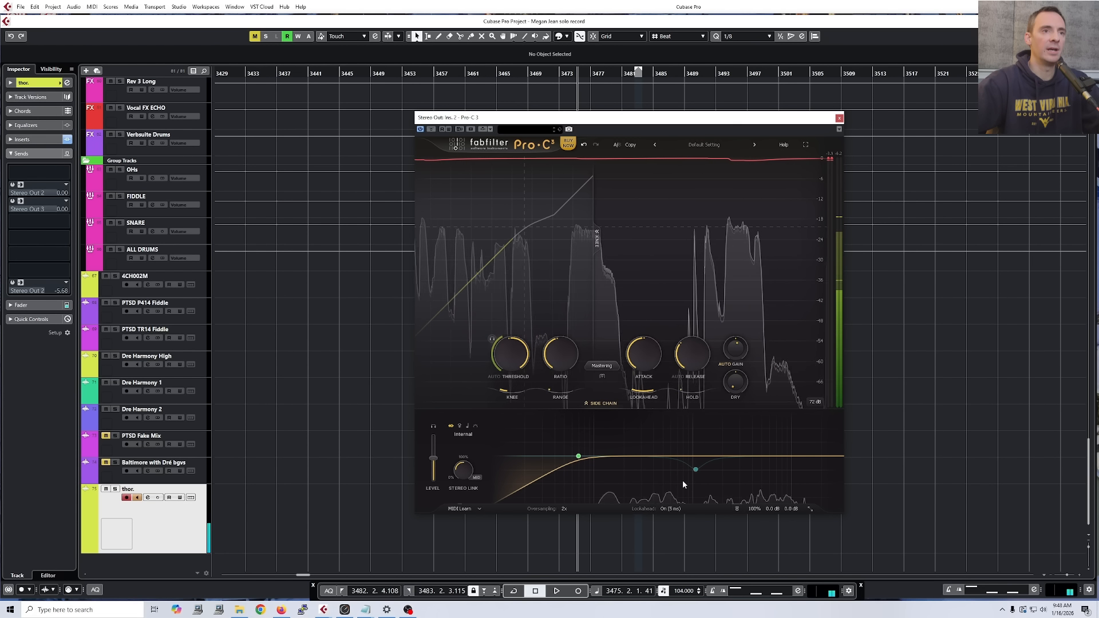
Audition the side-chain signal during playback, deepening its EQ dip near 1 kHz and shifting the dip slightly higher in frequency
mouse_move(695, 468)
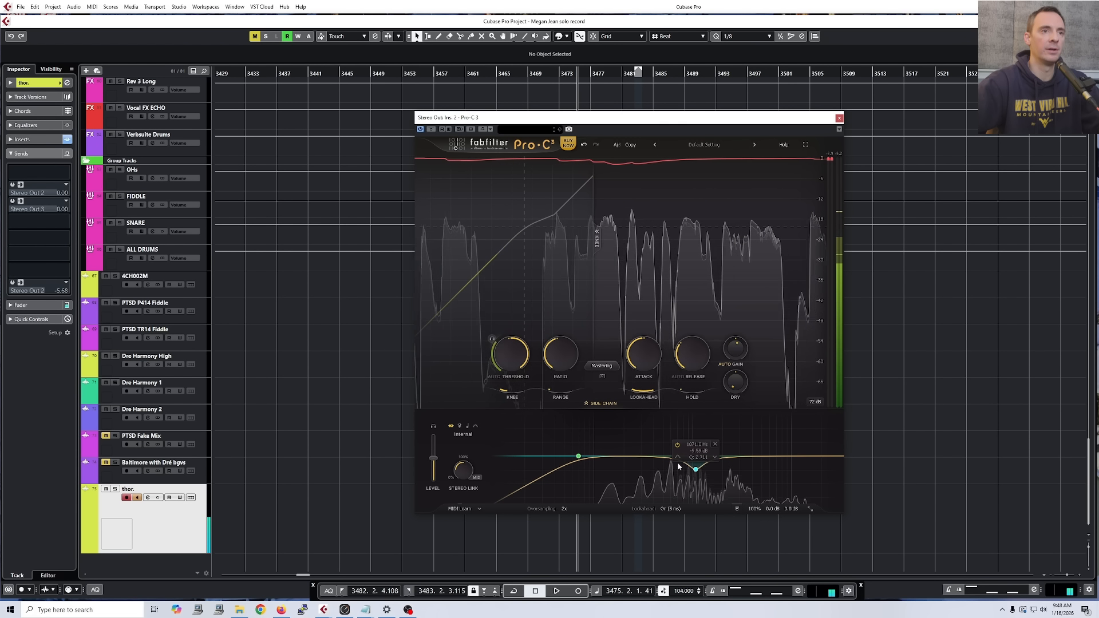
mouse_move(535, 399)
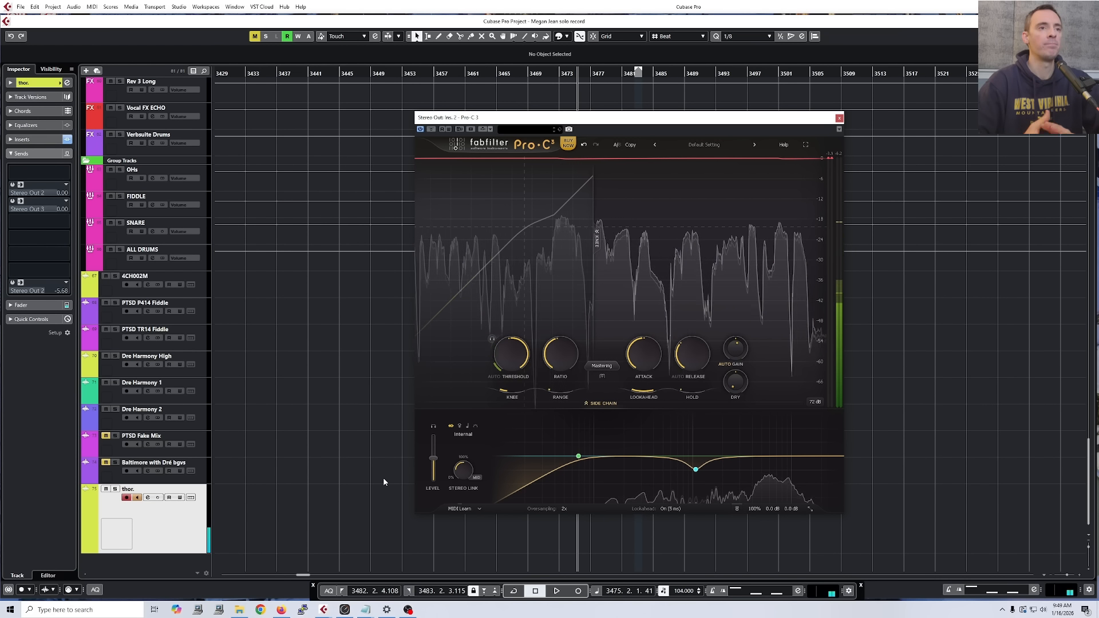
mouse_move(628, 457)
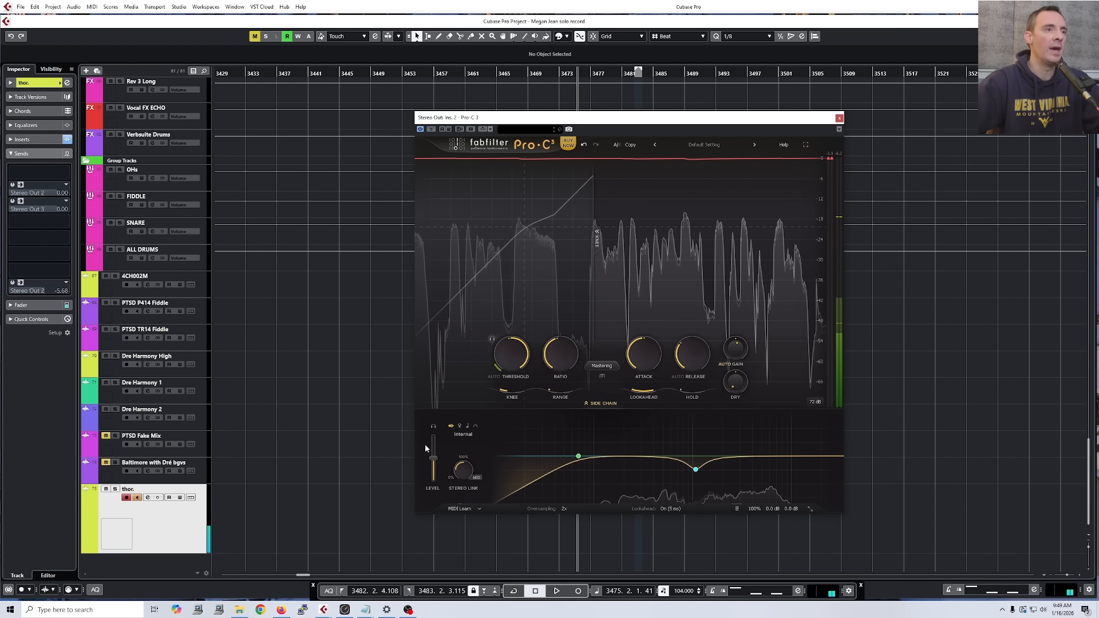
left_click(433, 426)
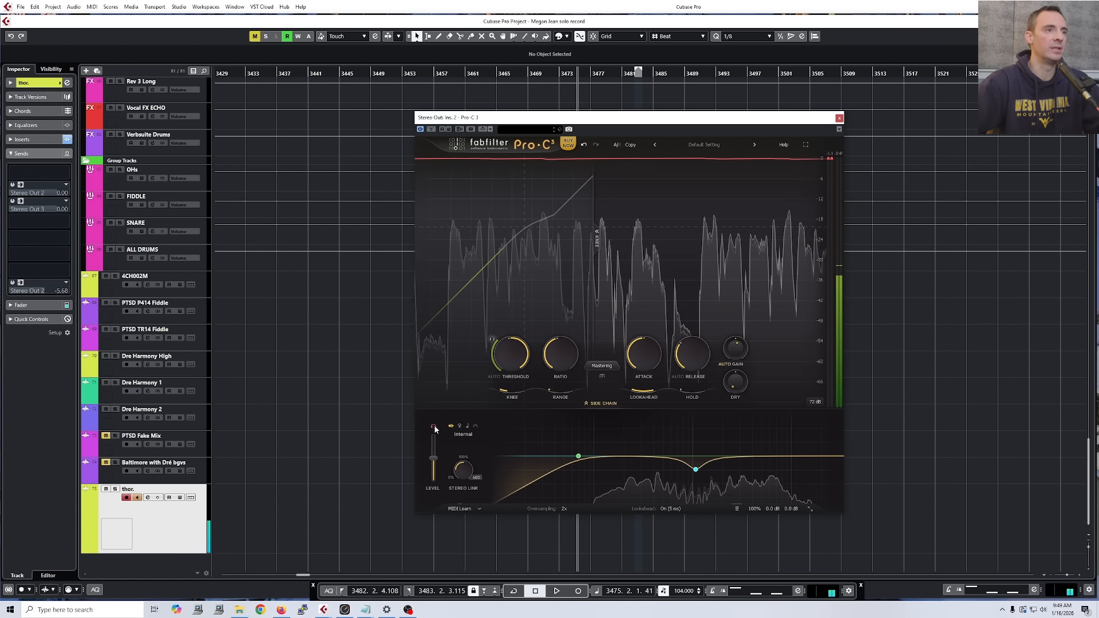
left_click(434, 426)
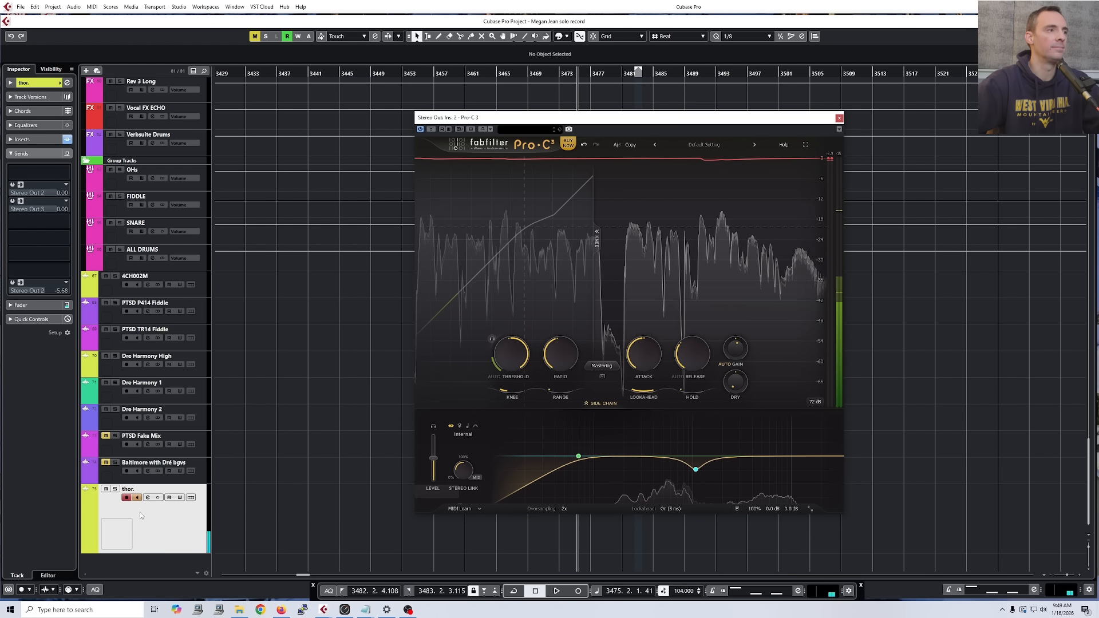
left_click(434, 426)
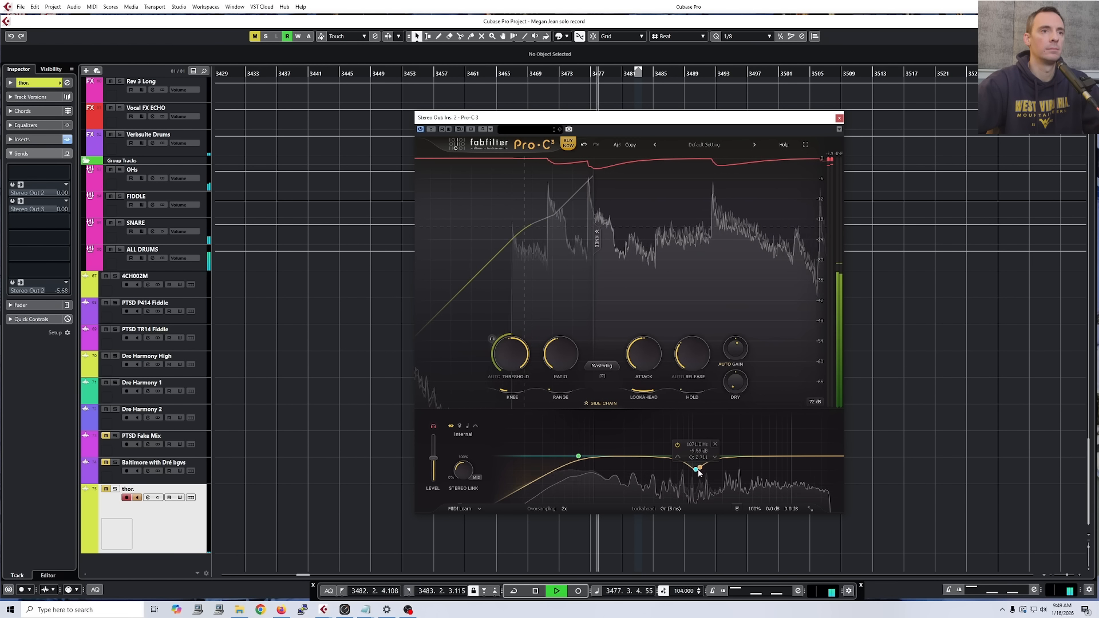
mouse_move(696, 472)
left_mouse_down()
mouse_move(701, 506)
mouse_move(706, 446)
mouse_move(691, 432)
mouse_move(701, 441)
mouse_move(692, 438)
mouse_move(694, 491)
mouse_move(694, 474)
left_mouse_up()
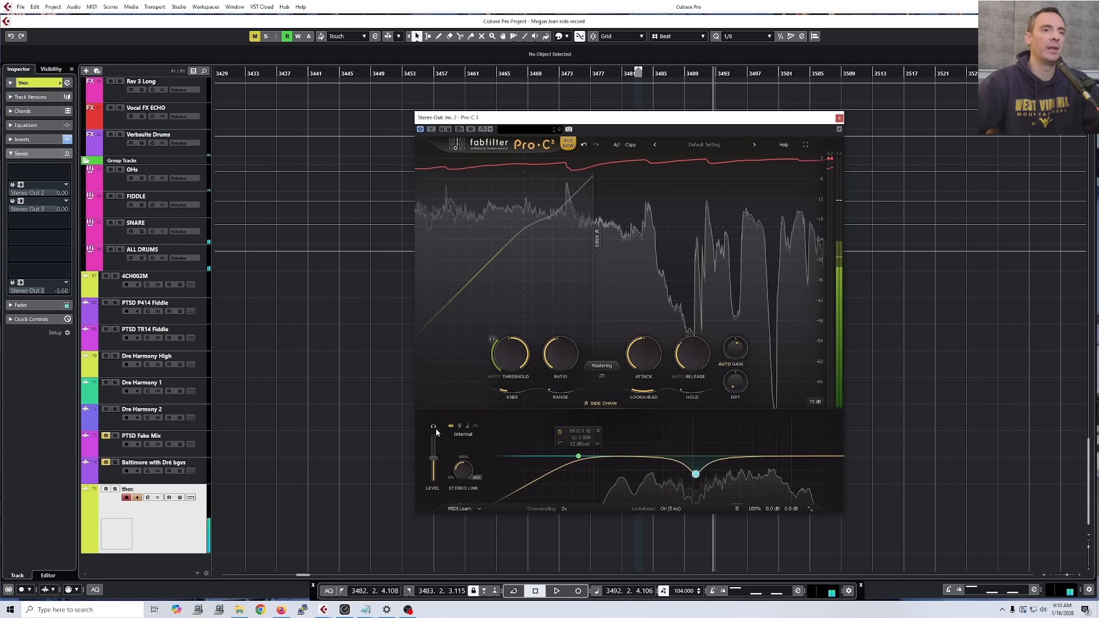
mouse_move(593, 476)
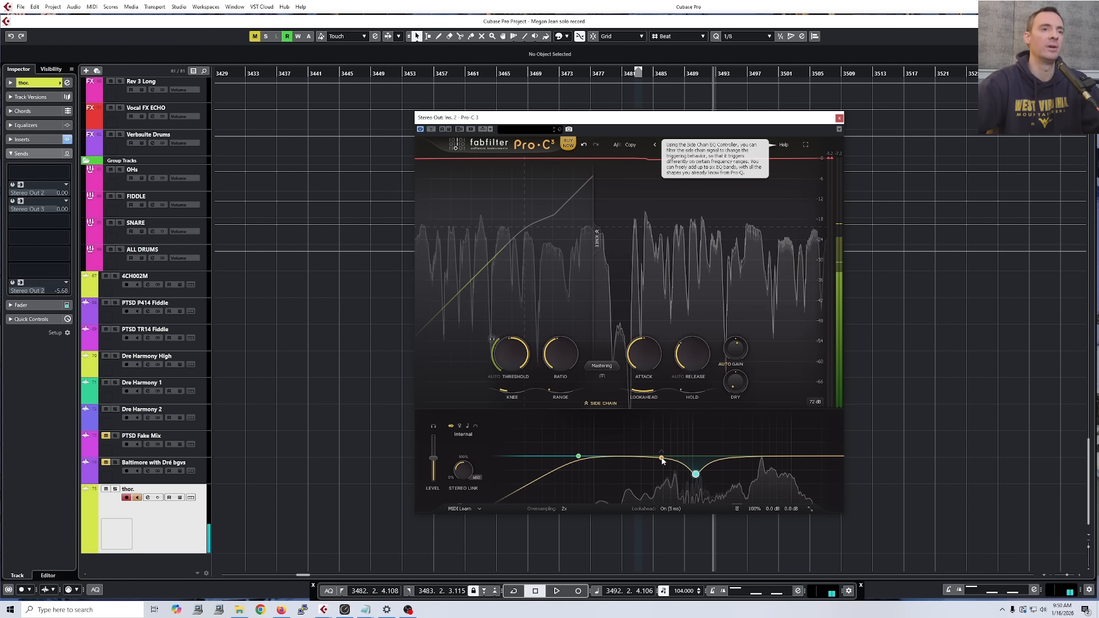
mouse_move(696, 477)
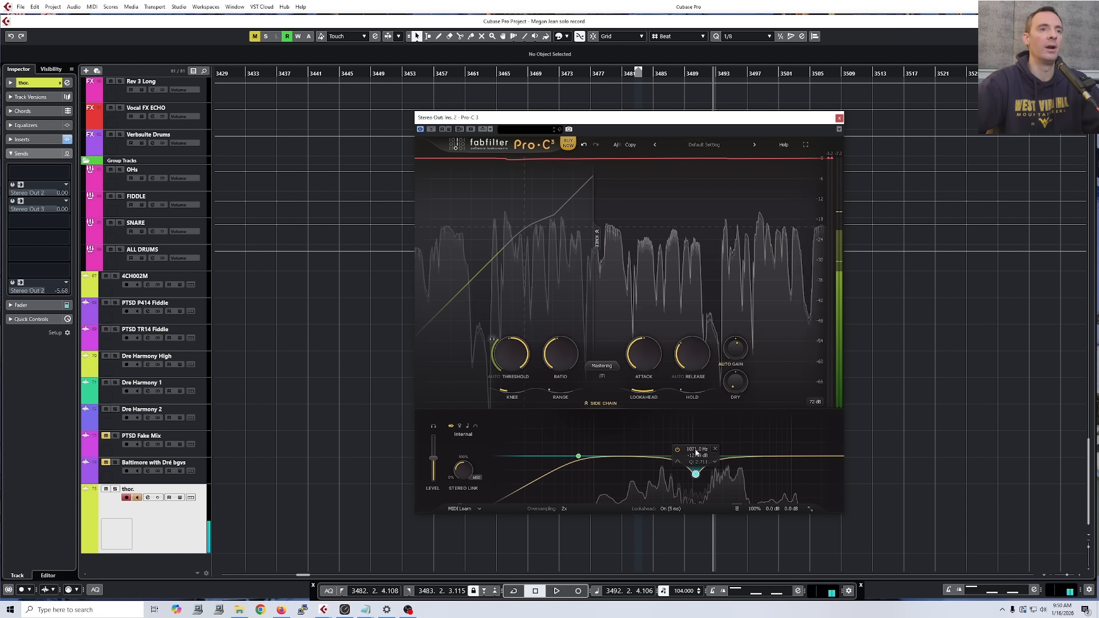
left_click_drag(697, 450, 700, 450)
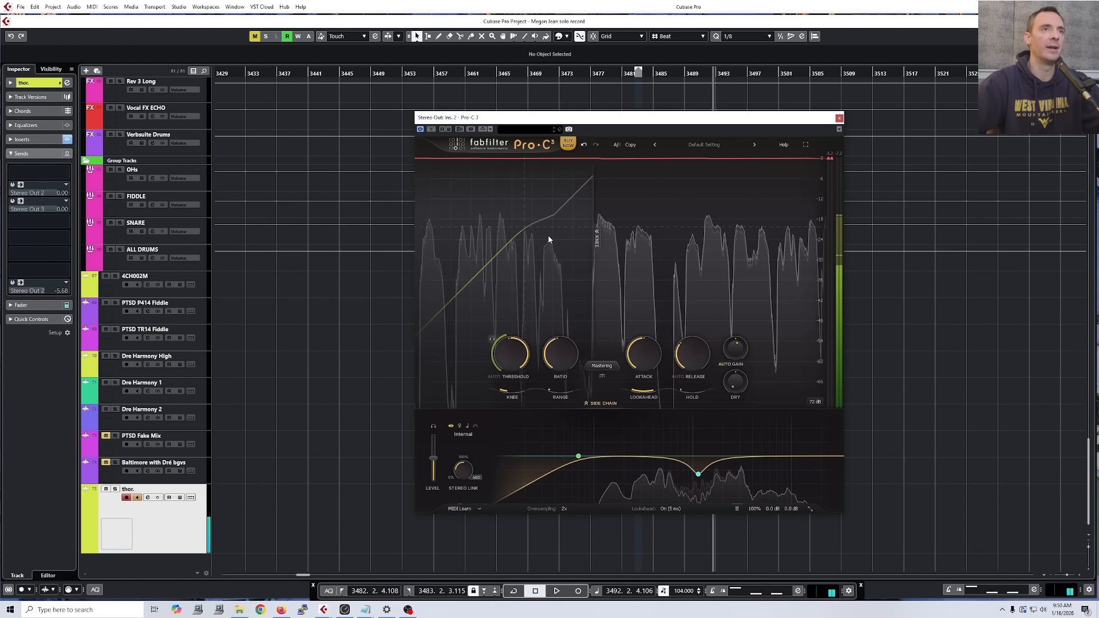
Reduce the compressor's lookahead time to its minimum and set the lookahead mode to Off
mouse_move(632, 120)
left_mouse_down()
mouse_move(628, 133)
mouse_move(622, 117)
left_mouse_up()
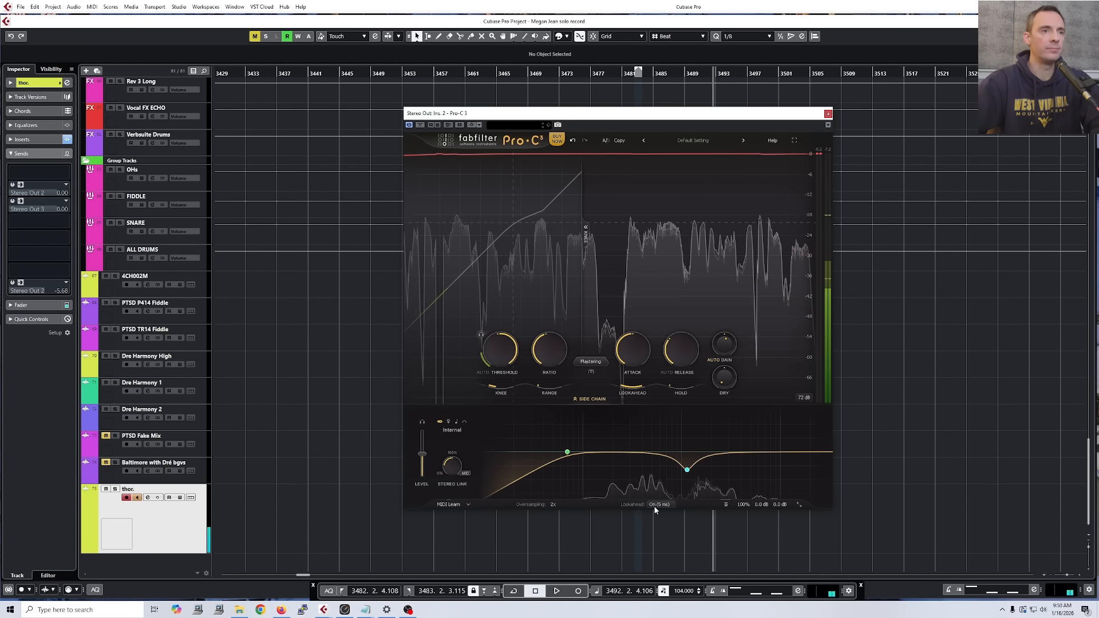
mouse_move(642, 389)
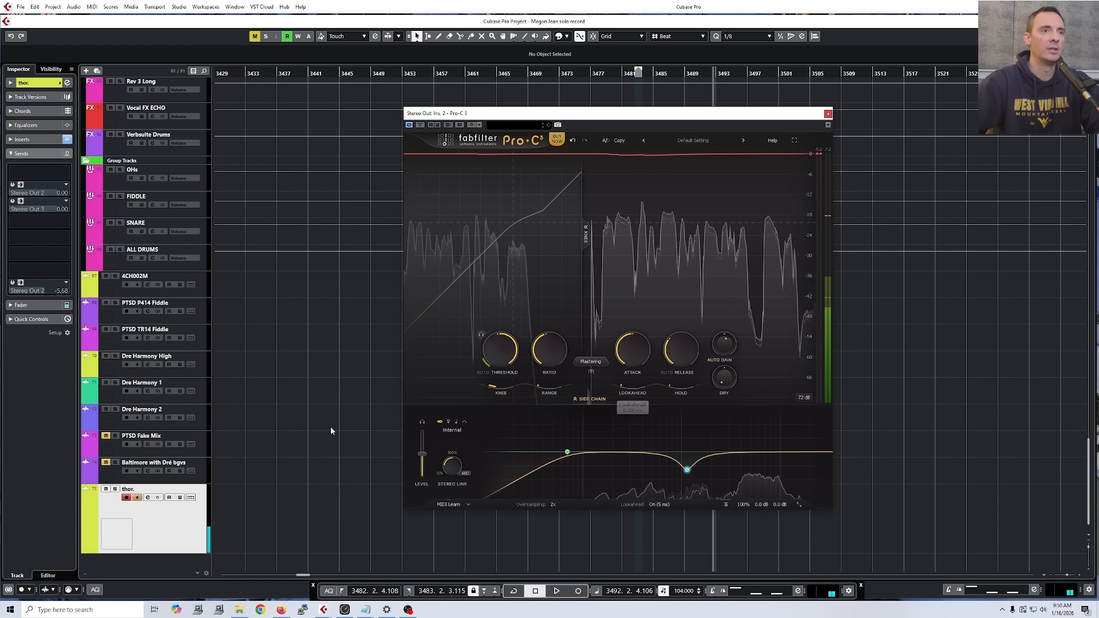
left_click(658, 505)
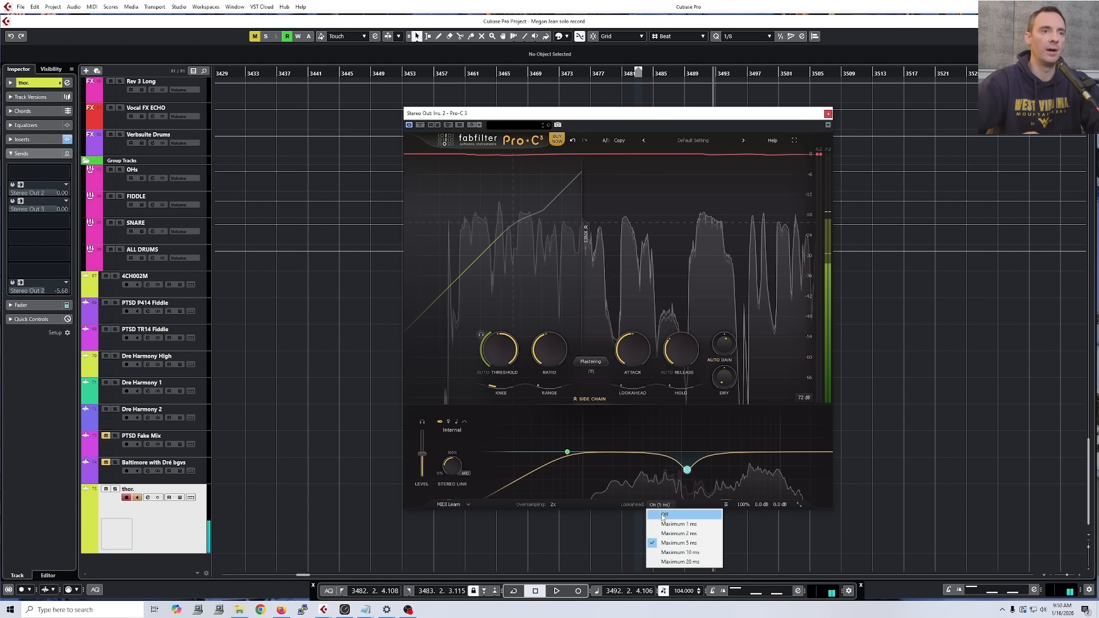
left_click(662, 514)
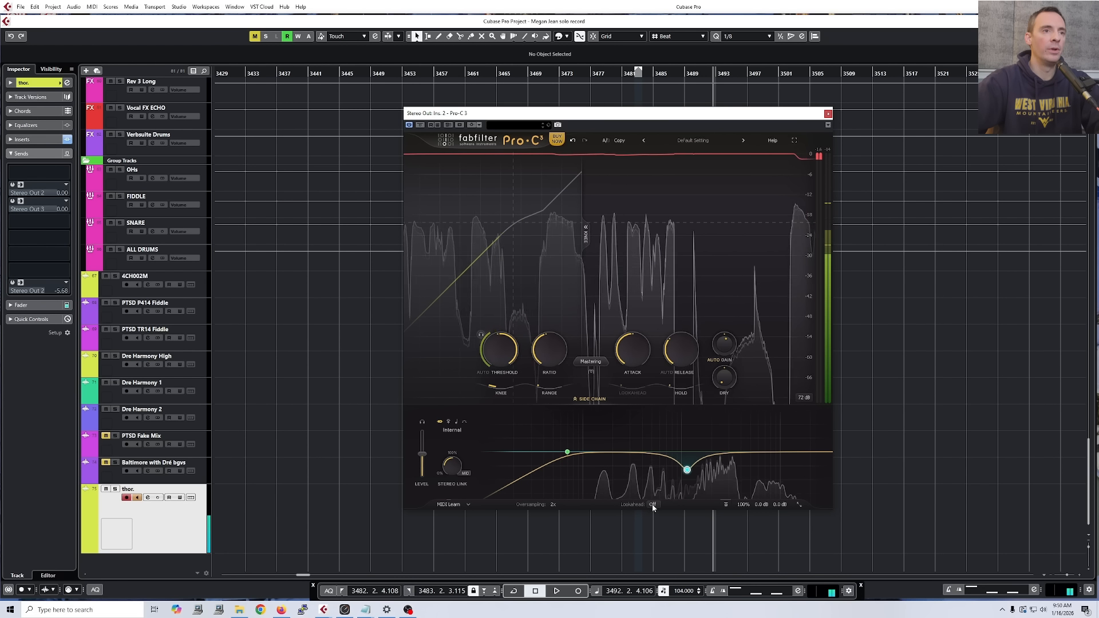
Enable the compressor's lookahead with a maximum of 5 ms and raise the lookahead time above its minimum
left_click(652, 504)
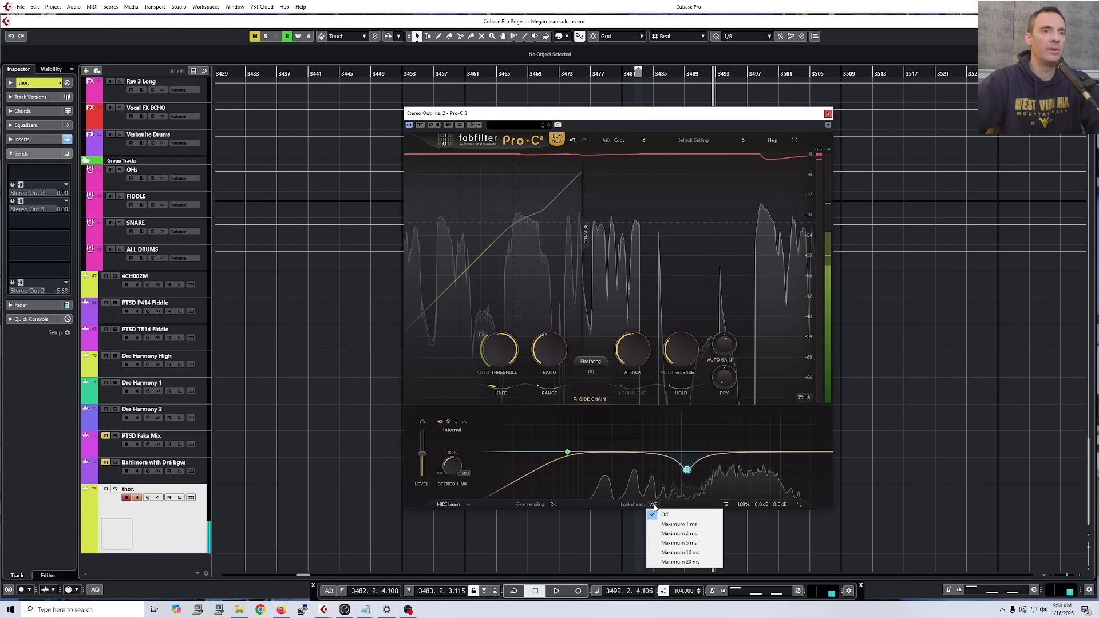
left_click(680, 544)
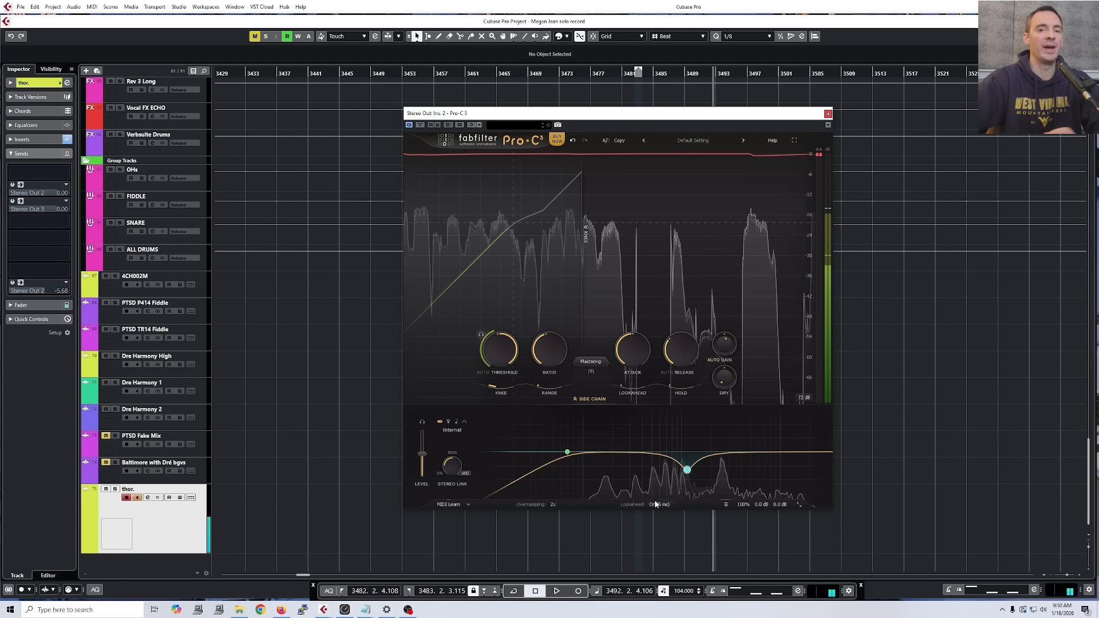
mouse_move(646, 382)
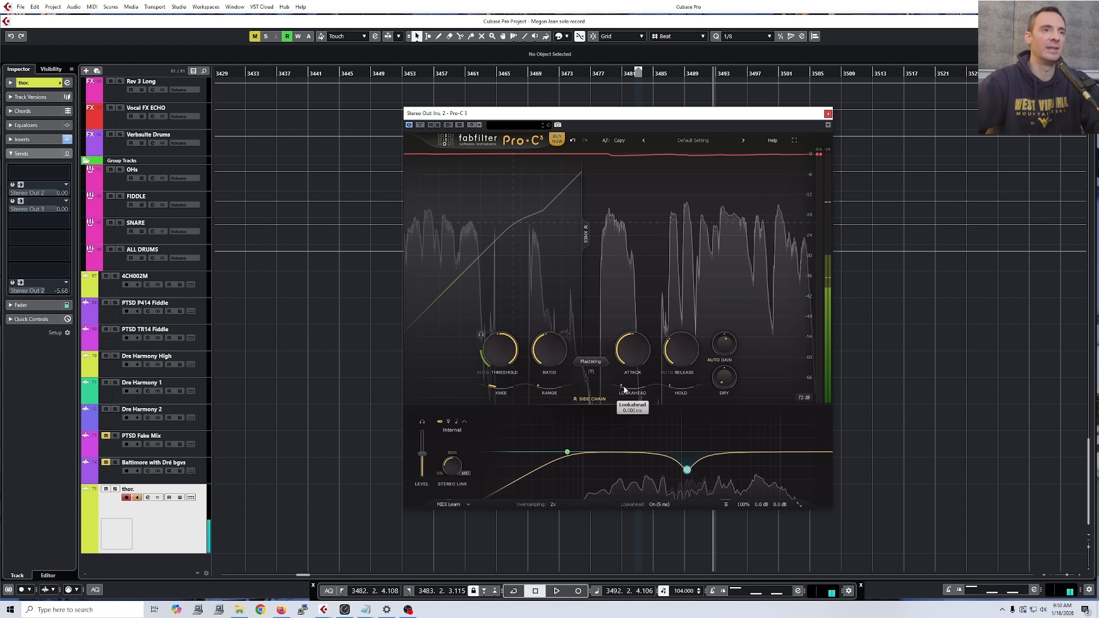
left_click_drag(624, 389, 711, 361)
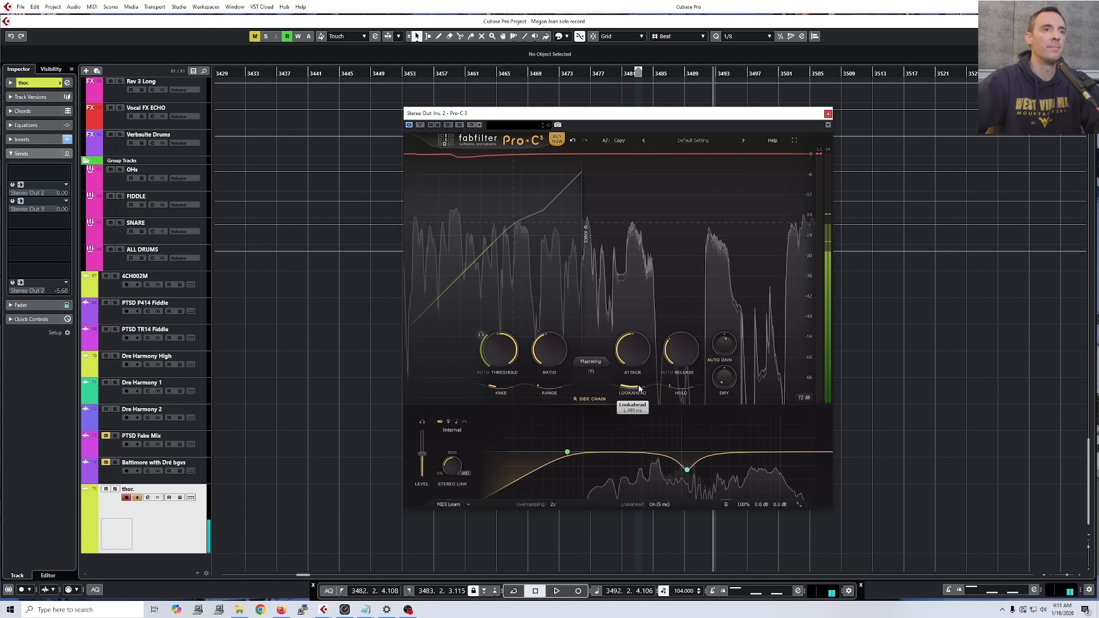
left_click_drag(633, 389, 645, 390)
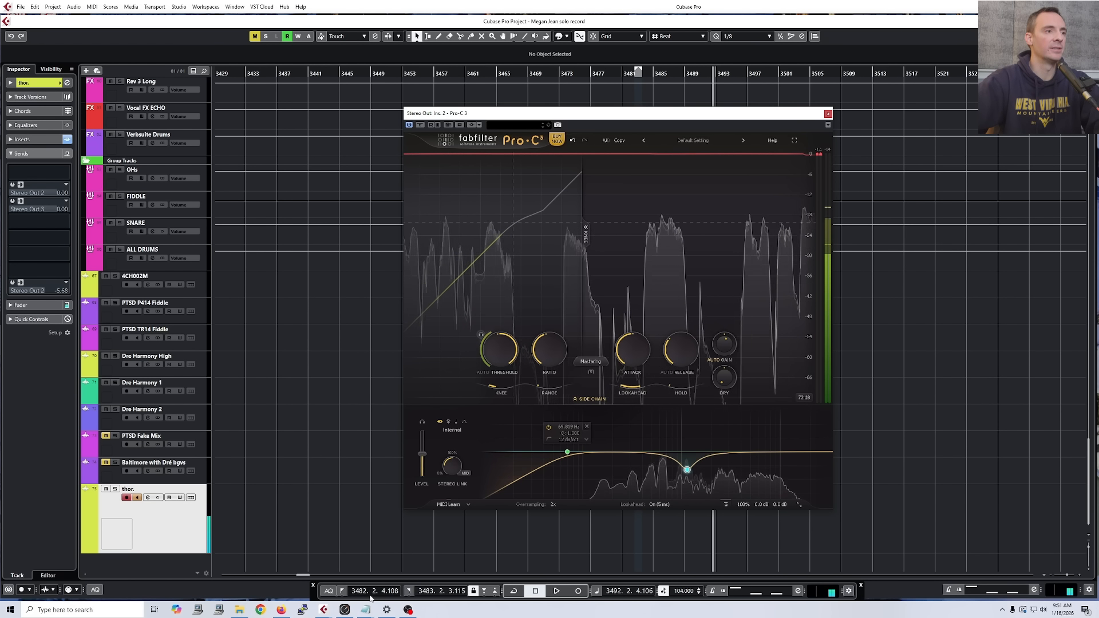
Switch to the browser to consult the Pro-C 3 manual's passage on lookahead, and return to Cubase
left_click(281, 610)
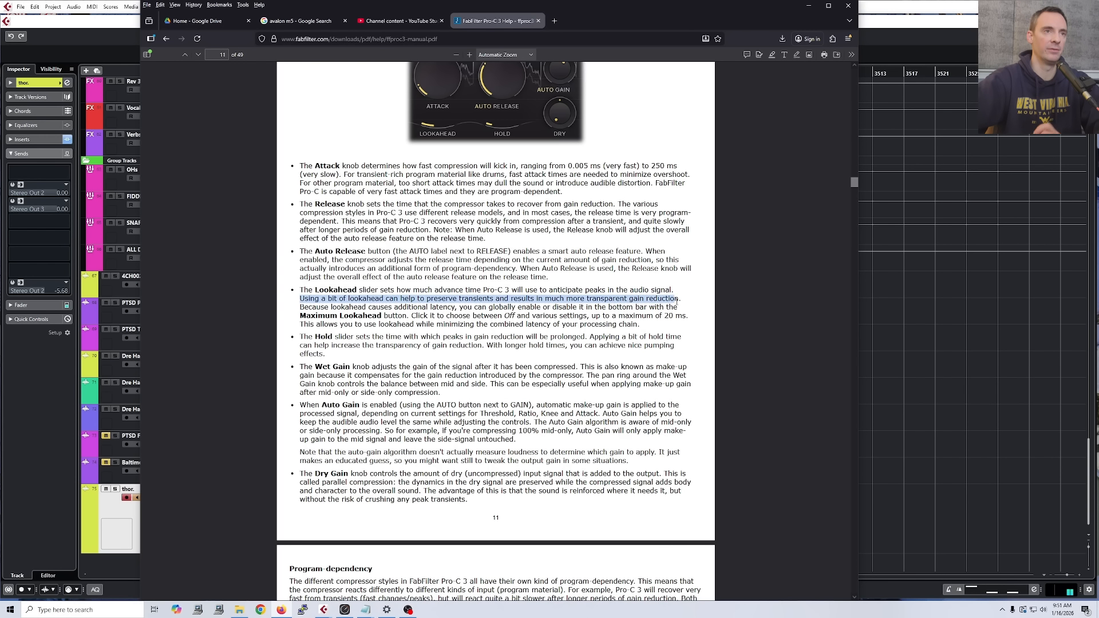
left_click(808, 7)
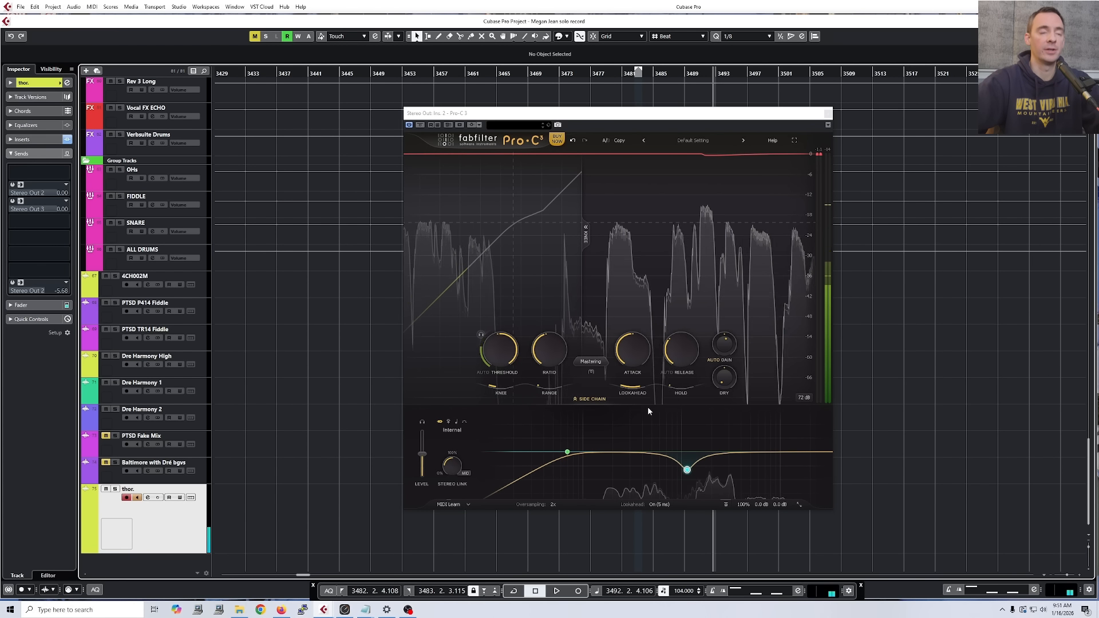
mouse_move(627, 392)
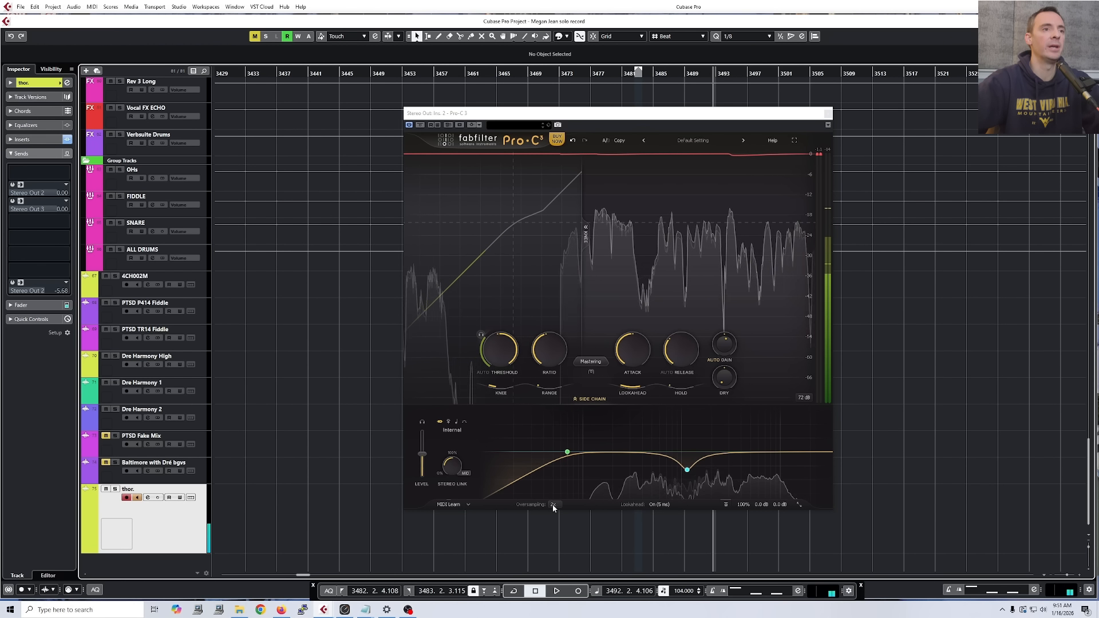
Read the oversampling hint, turn oversampling off and restore it to 2x
mouse_move(552, 504)
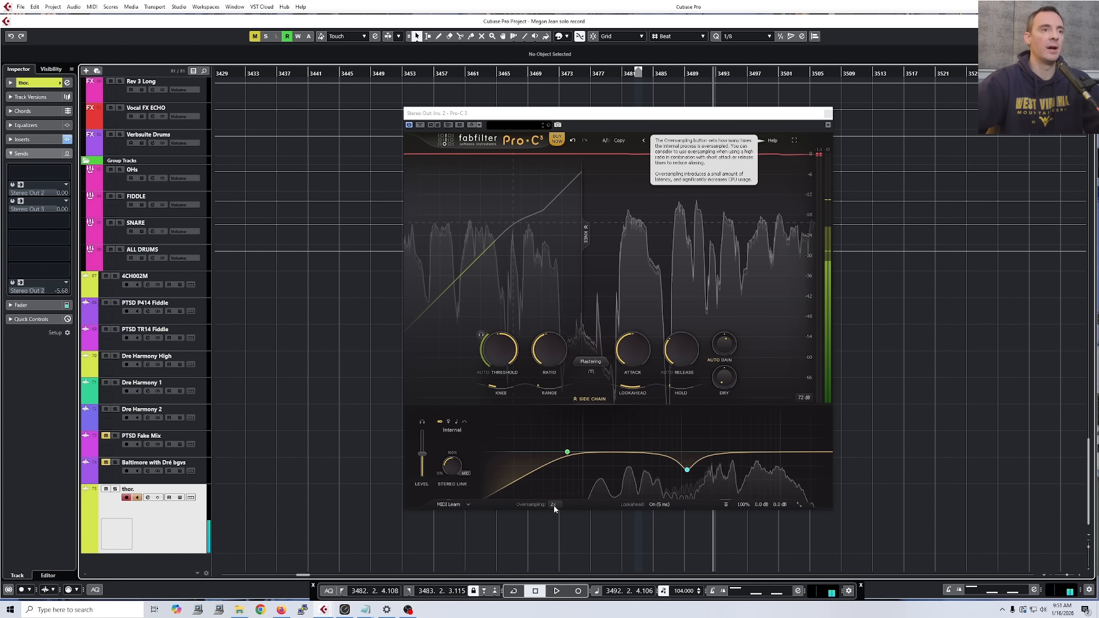
left_click(553, 504)
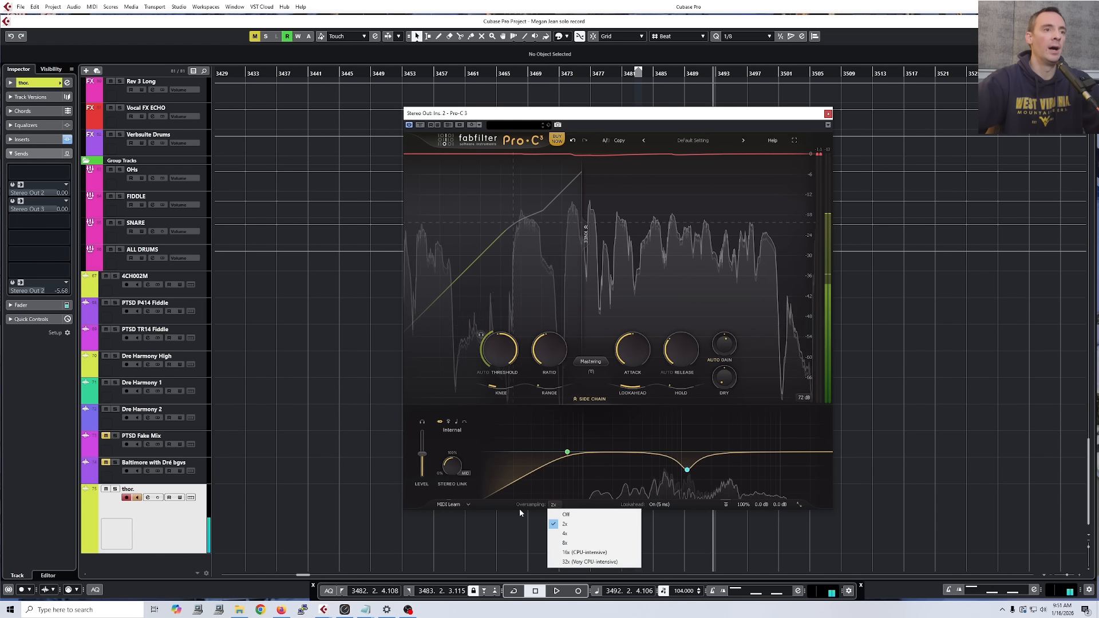
left_click(572, 515)
left_click(555, 505)
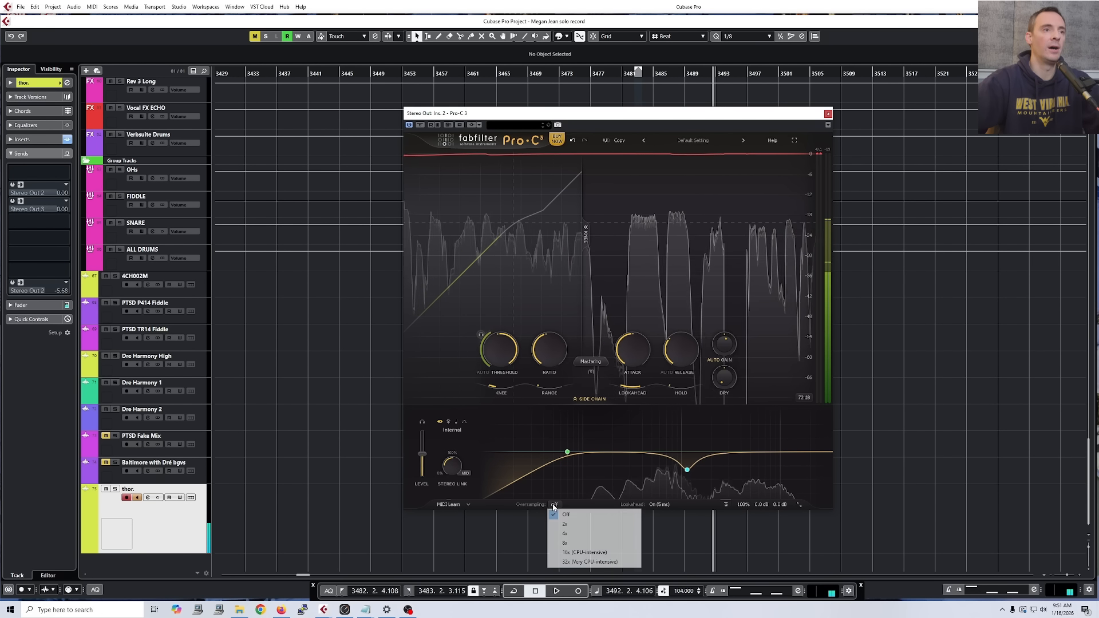
left_click(578, 525)
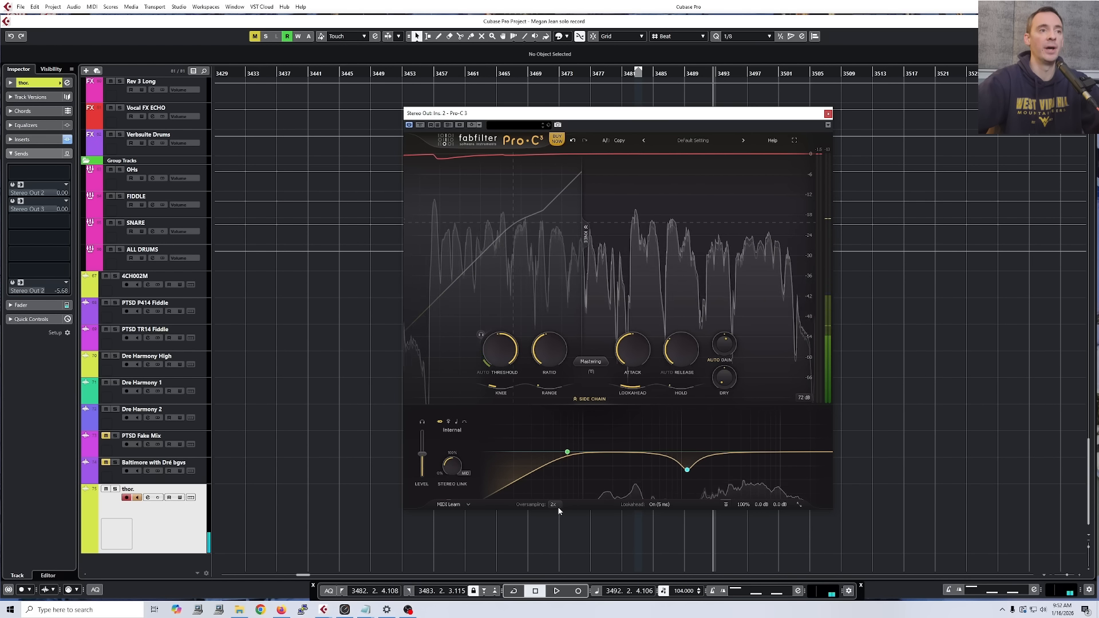
mouse_move(554, 506)
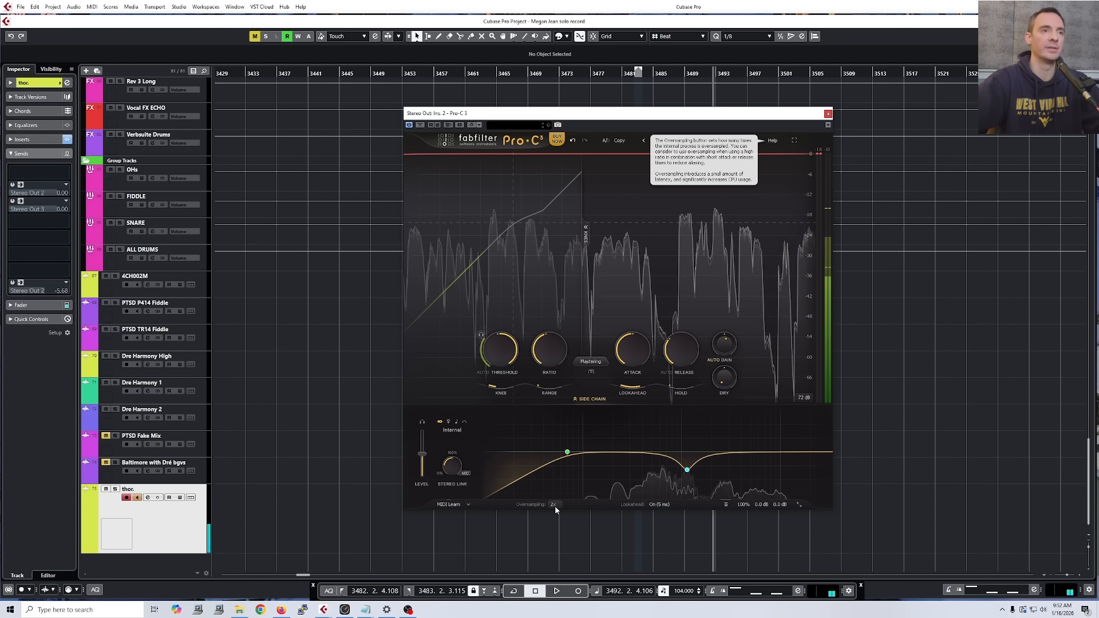
Reposition the stereo output's Pro-C 3 window and close it
left_click_drag(651, 118, 642, 140)
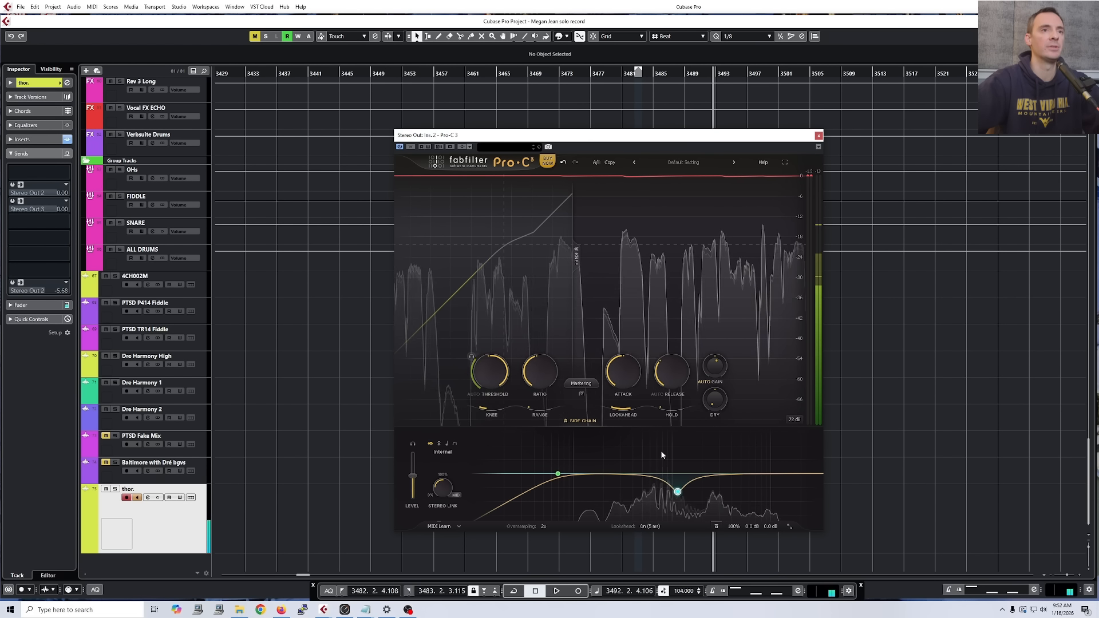
left_click_drag(820, 138, 832, 120)
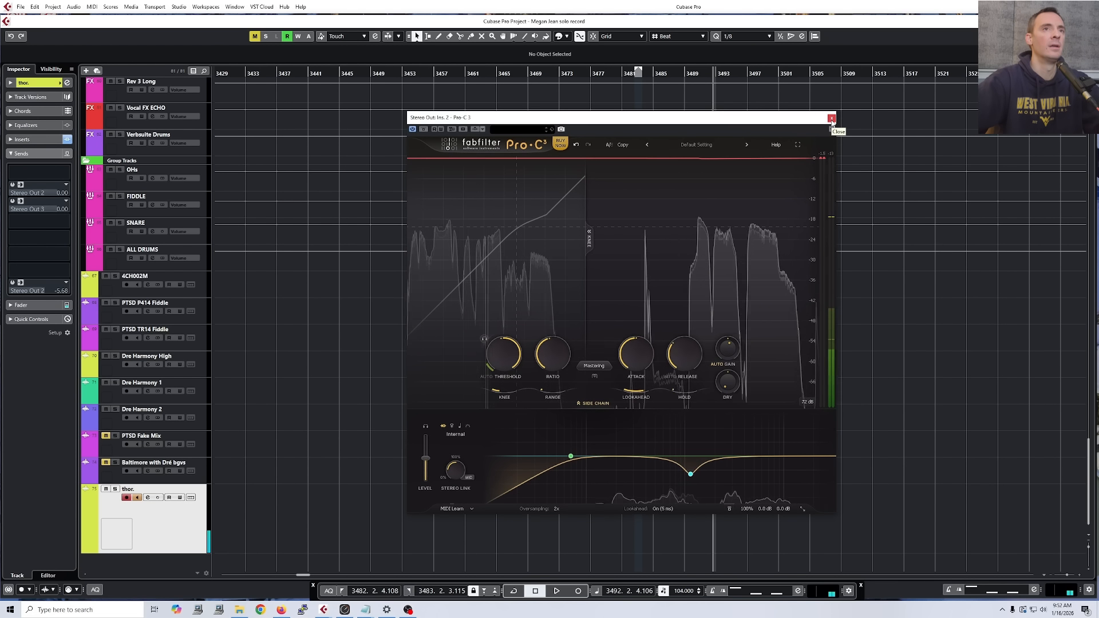
left_click(832, 118)
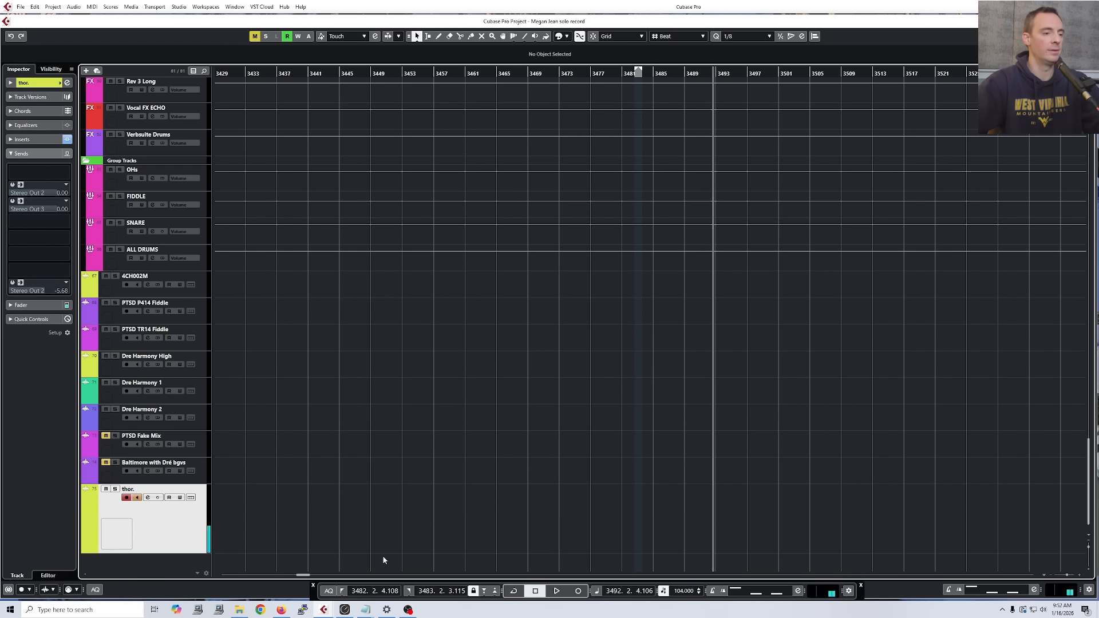
Select the Kick, Room, GUITAR and UPRIGHT tracks together in the track list
scroll(382, 555, "up", 20)
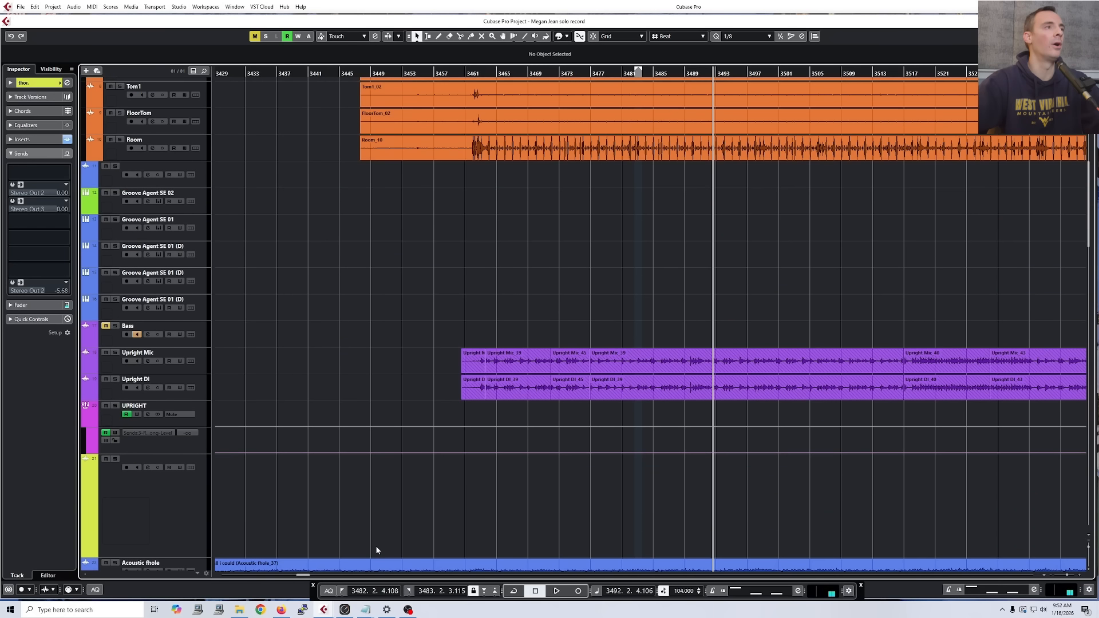
scroll(377, 550, "up", 4)
left_click(182, 218)
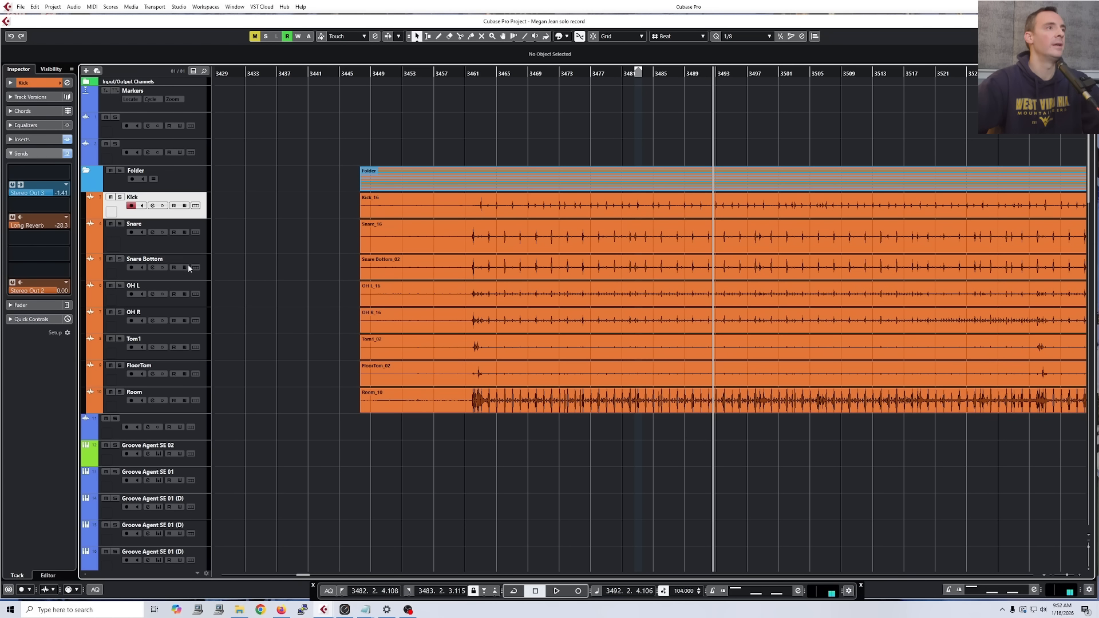
scroll(303, 381, "down", 2)
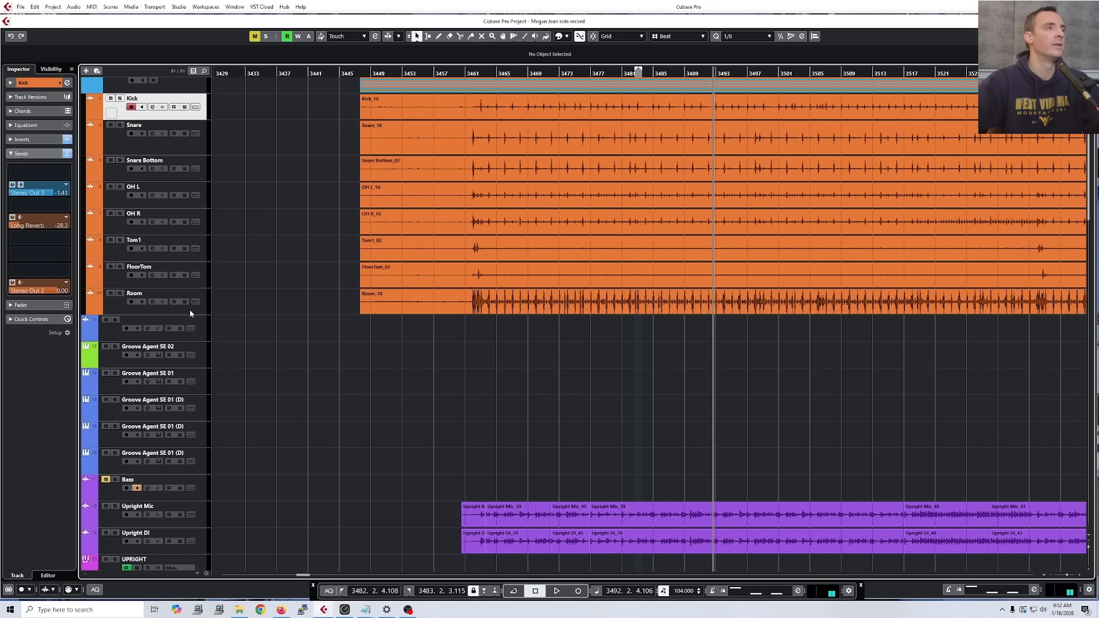
left_click(190, 309, "ctrl")
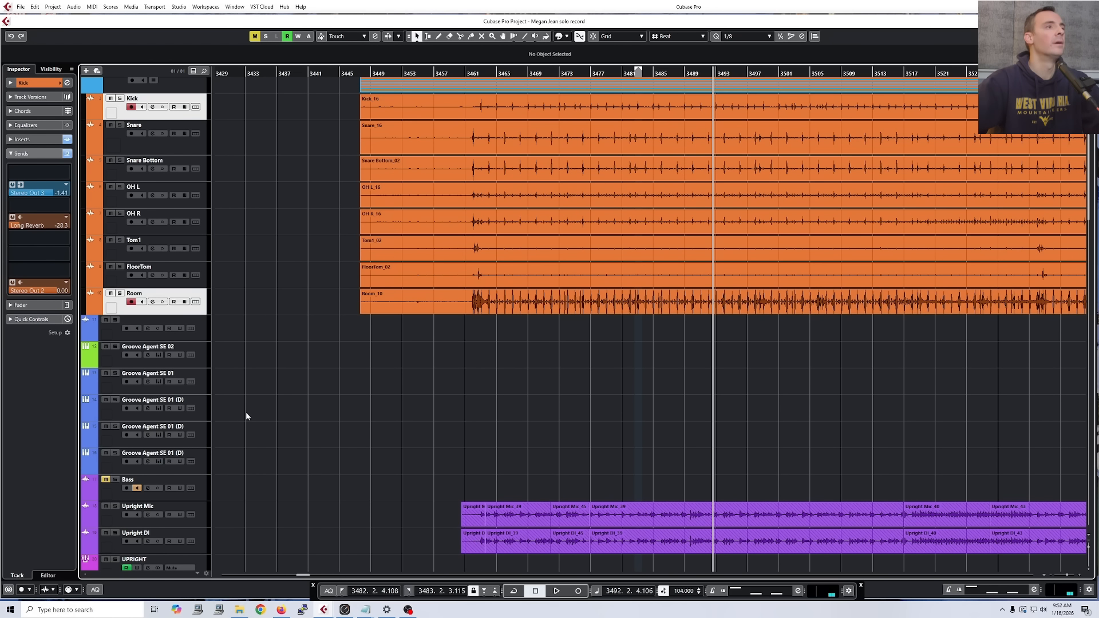
scroll(247, 416, "down", 5)
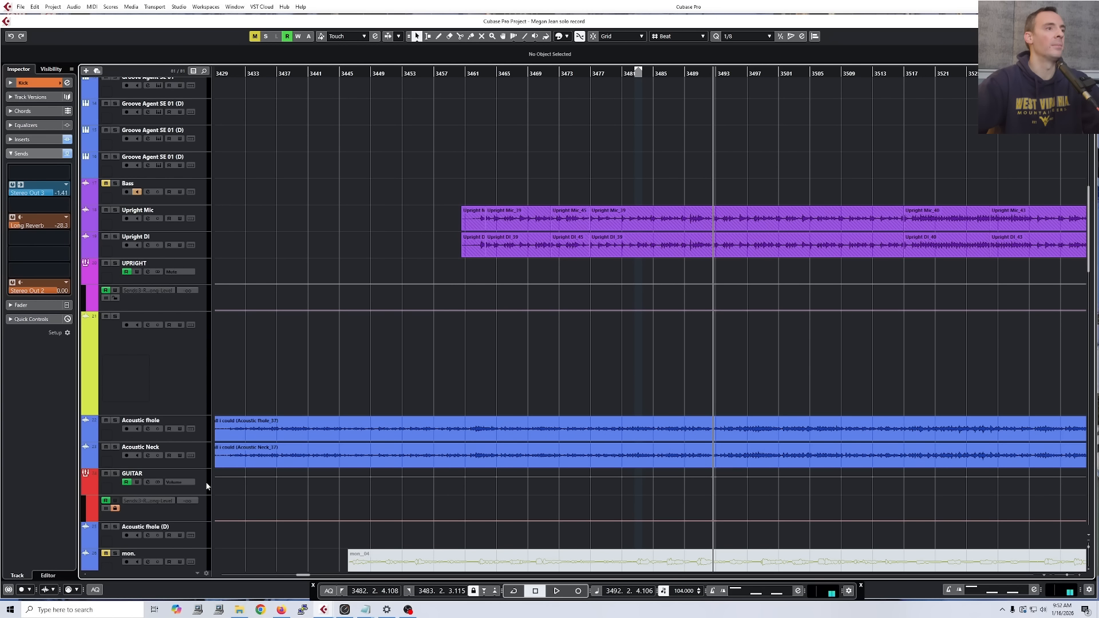
left_click(206, 485, "ctrl")
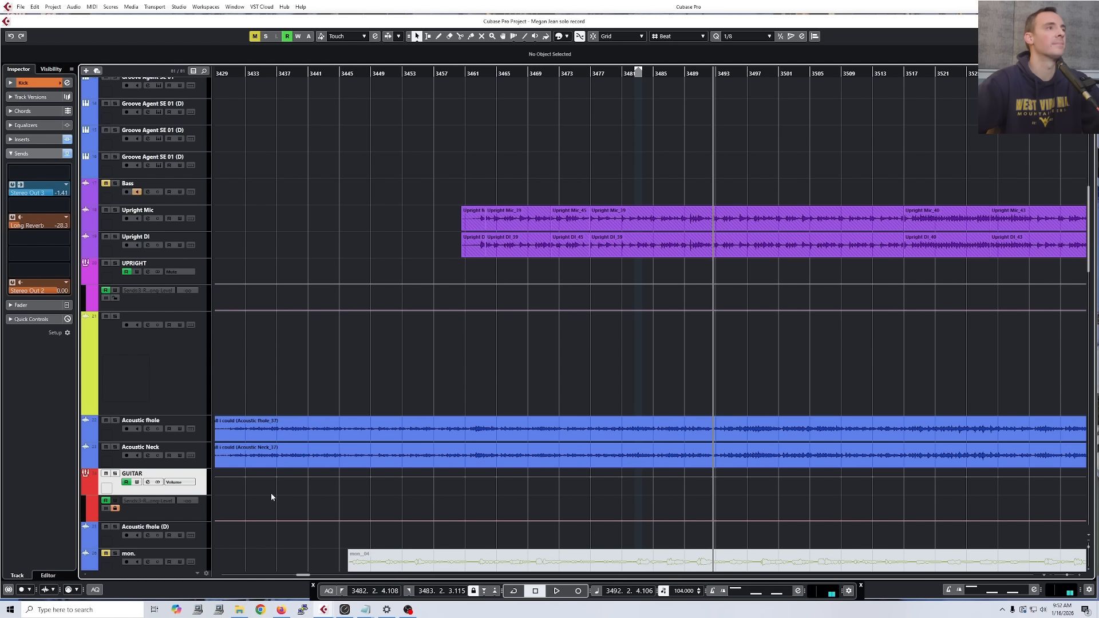
left_click(204, 271, "ctrl")
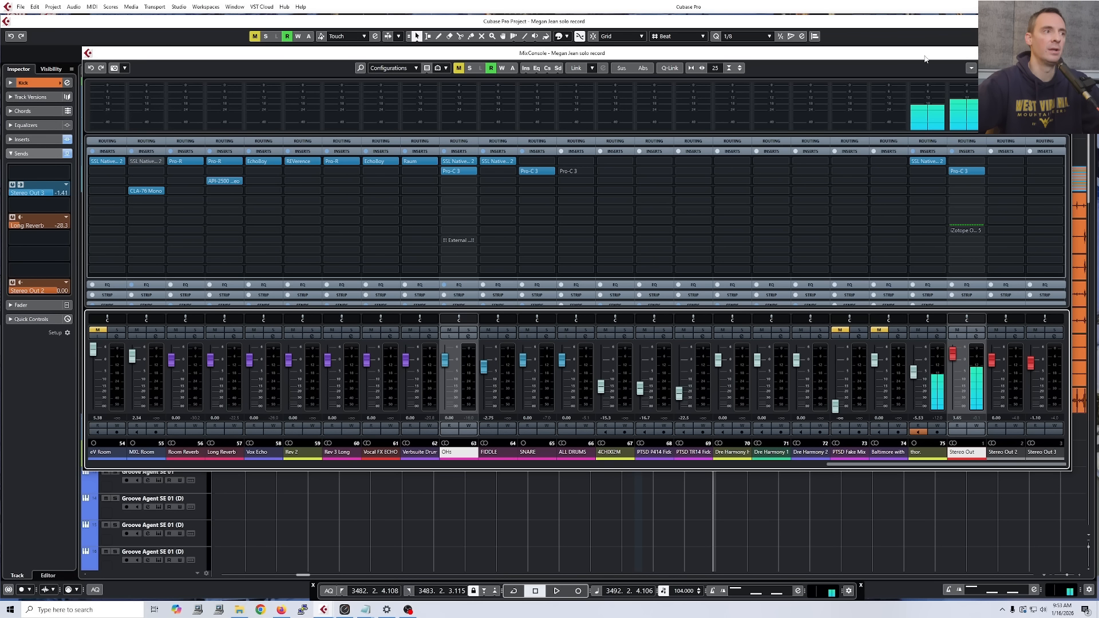
Bypass Pro-C 3 on all selected mixer channels at once, using temporary Q-Link from the Stereo Out insert
left_click_drag(916, 53, 918, 62)
scroll(727, 525, "down", 15)
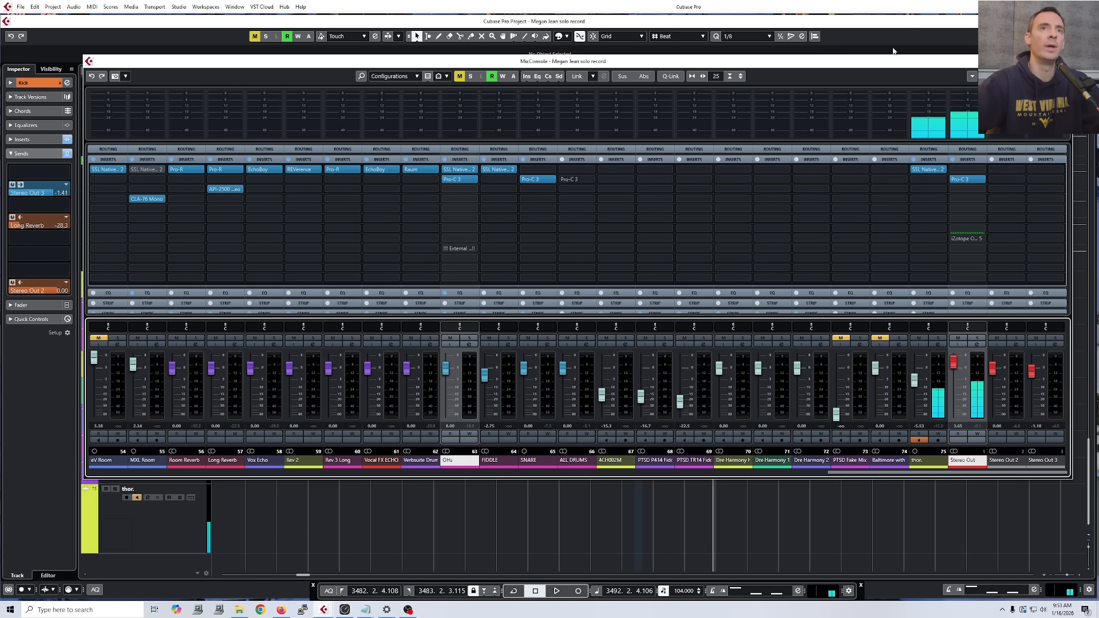
key("alt+shift")
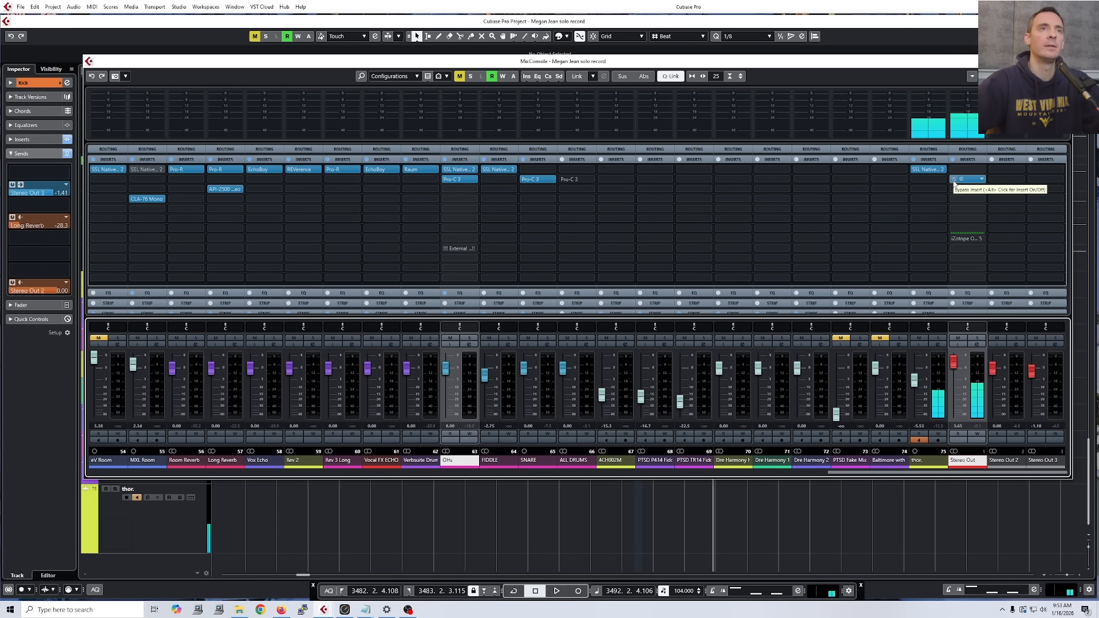
left_click(954, 181)
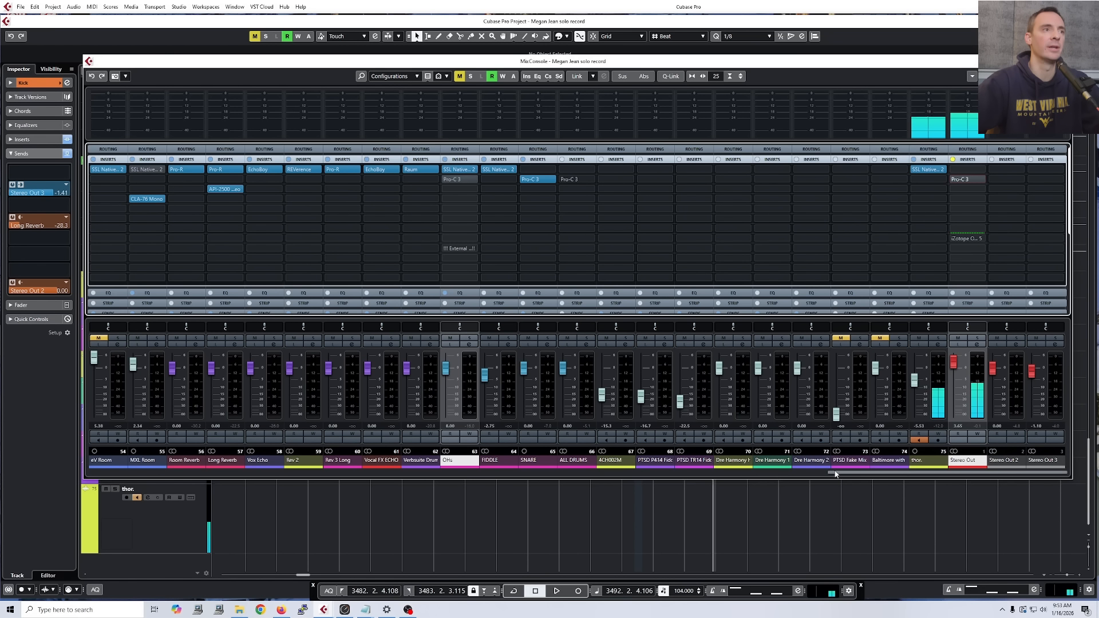
Check the Pro-C 3 inserts on the UPRIGHT, GUITAR and Vocals channels and return to the Stereo Out channel
left_click_drag(828, 471, 480, 485)
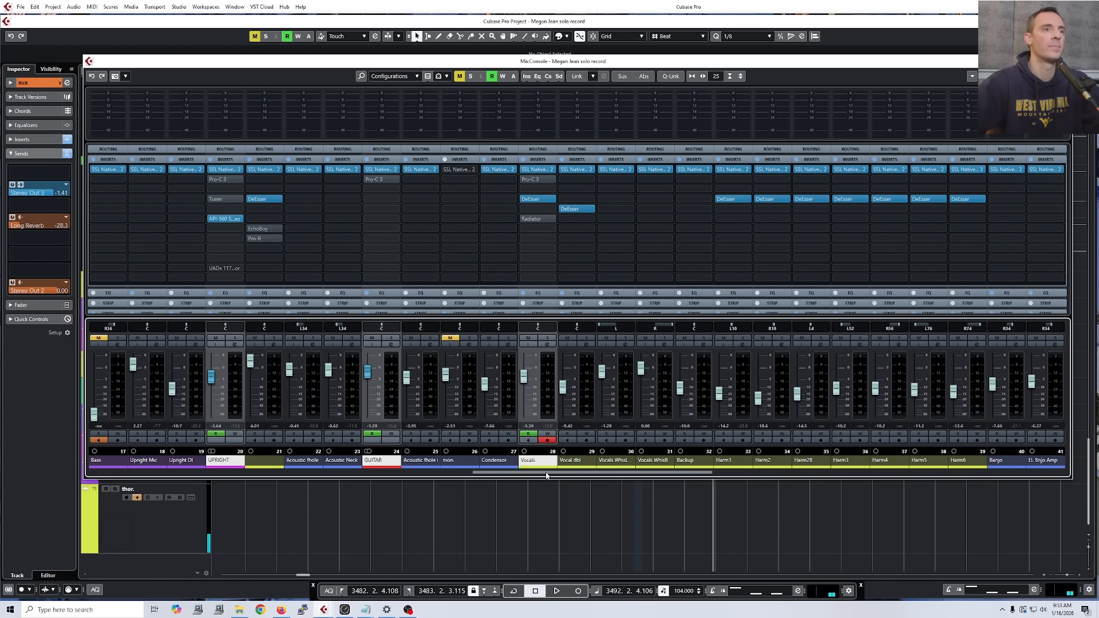
left_click_drag(546, 474, 969, 467)
left_click(969, 467)
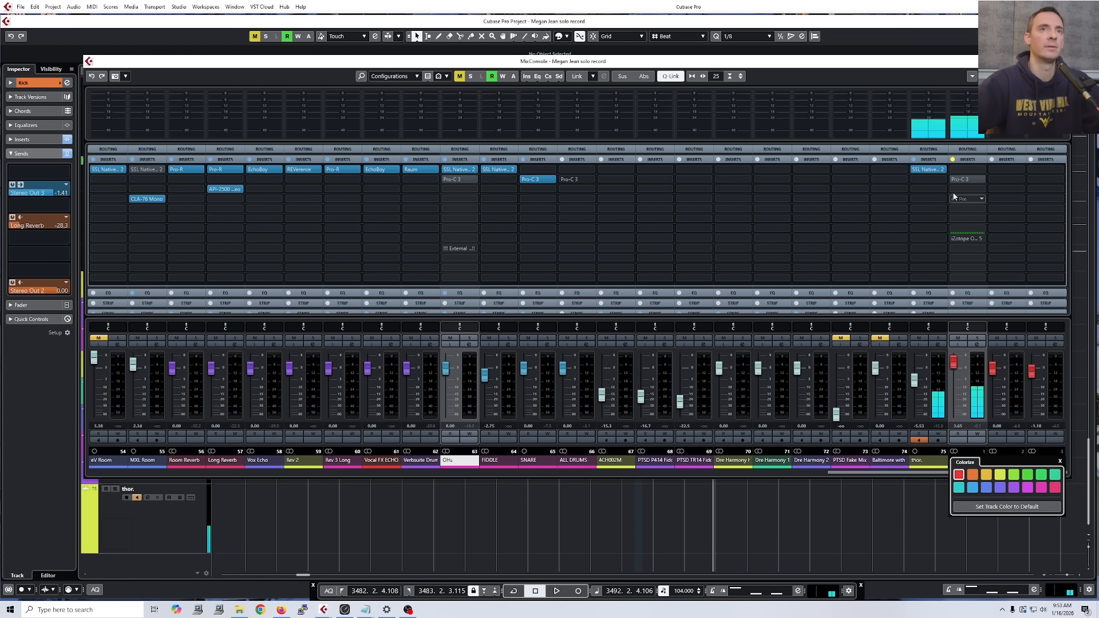
left_click(950, 63)
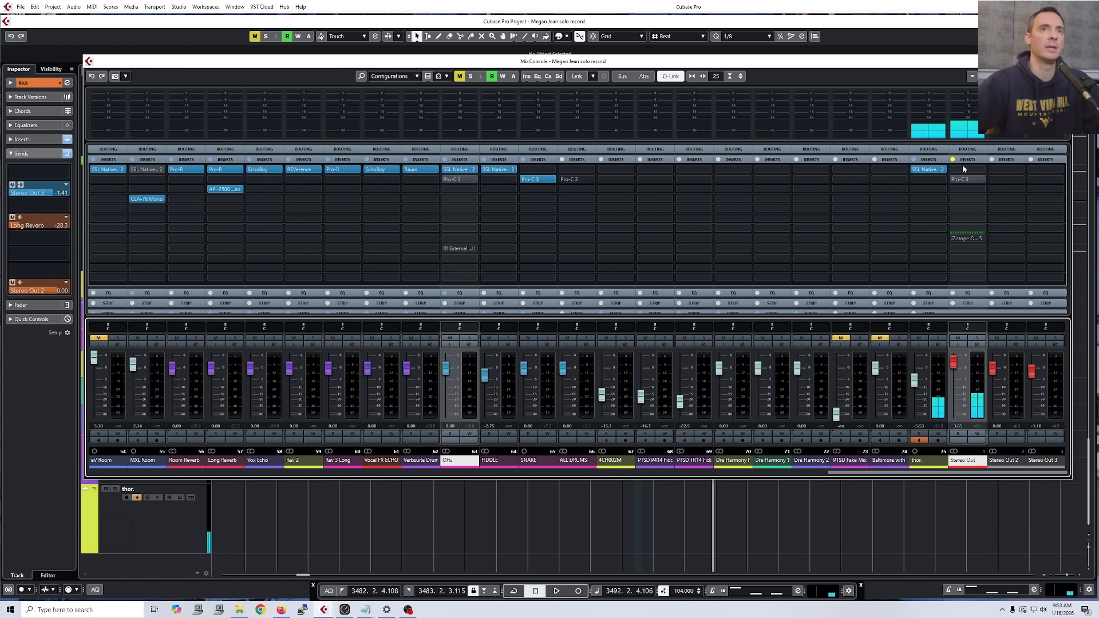
Turn the linked Pro-C 3 inserts back on, bypass them once more, and leave them active
left_click(954, 181)
left_click(446, 180)
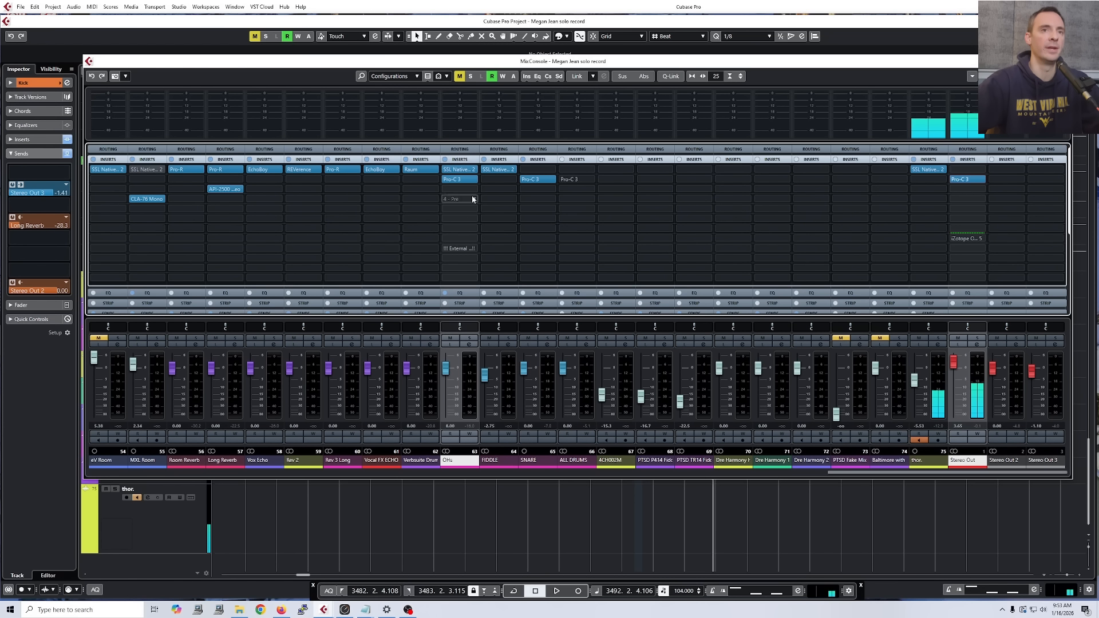
left_click(953, 180)
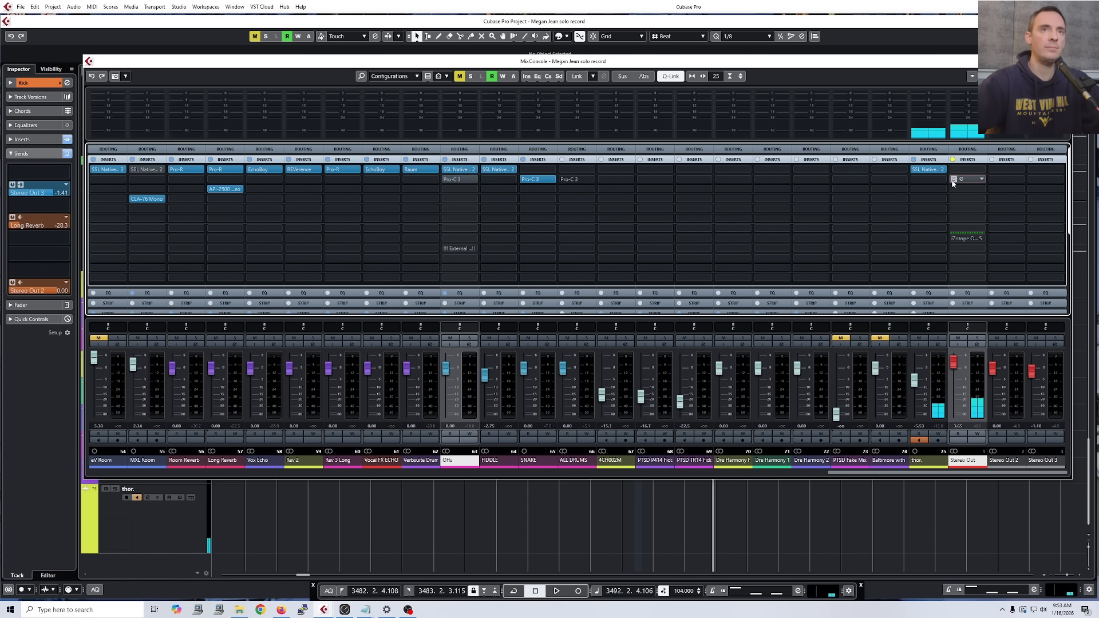
left_click(953, 180)
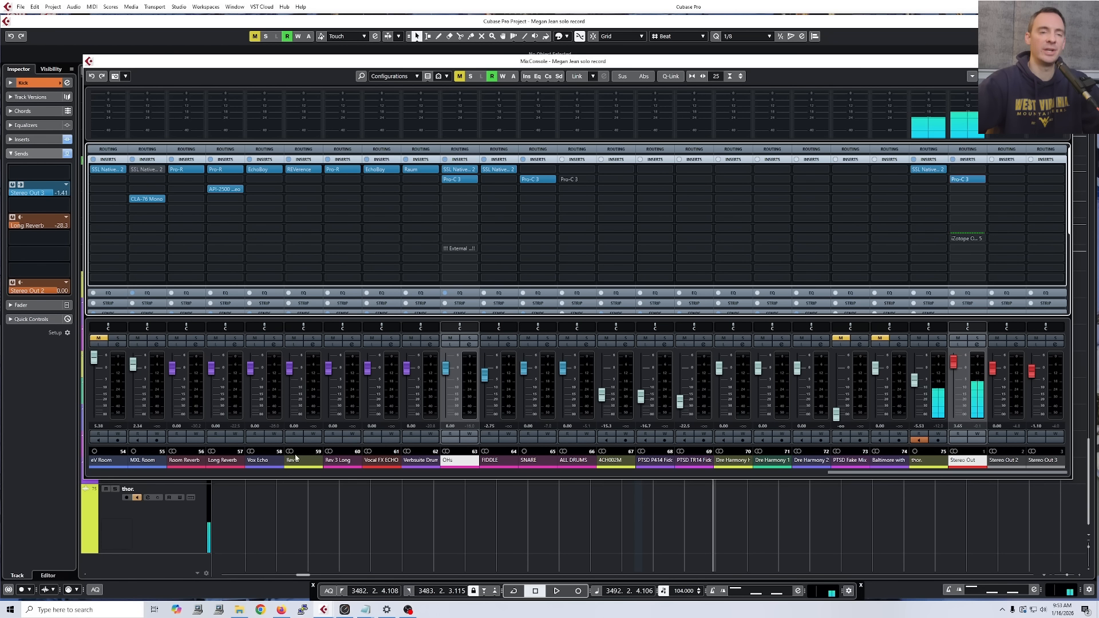
Mute the monitored microphone track and compare the playing mix with all linked Pro-C 3 inserts bypassed and re-enabled
left_click(105, 489)
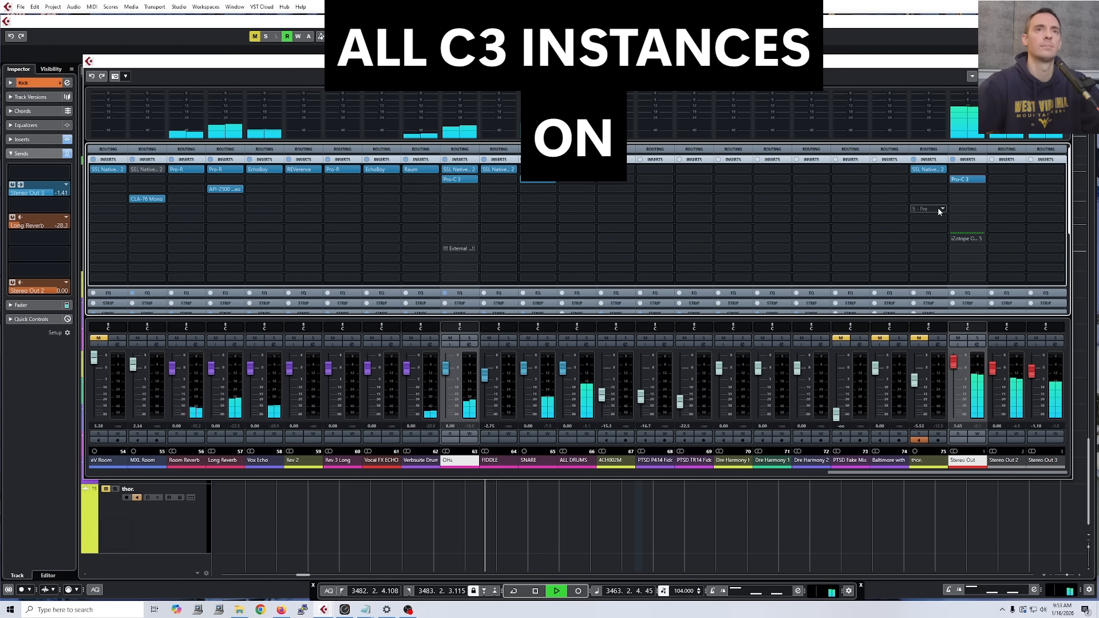
left_click(954, 180, "alt")
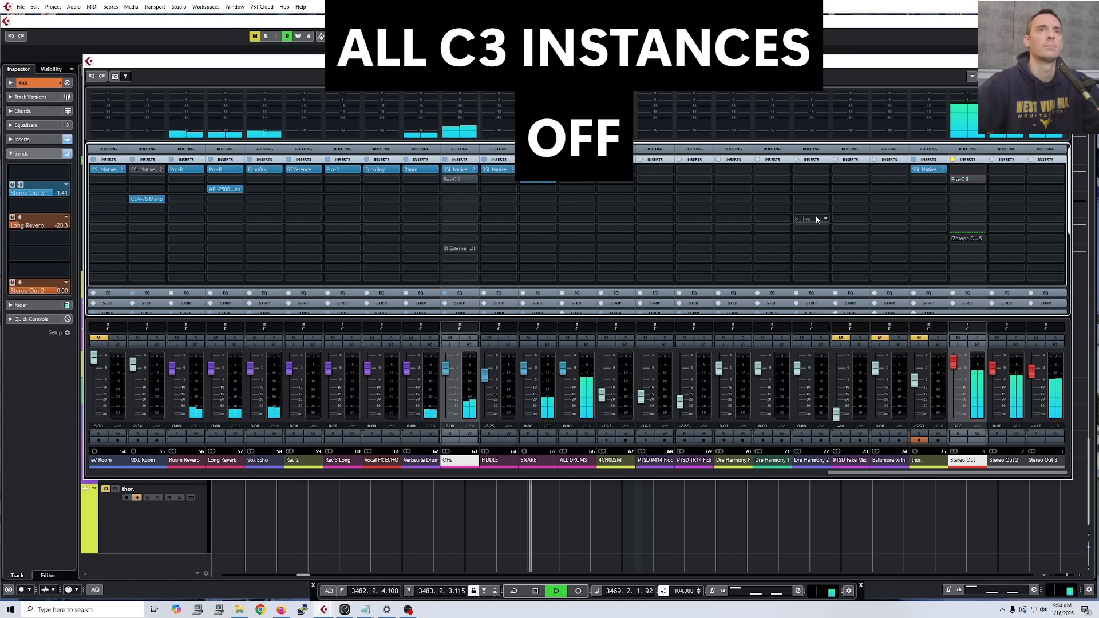
left_click(954, 180)
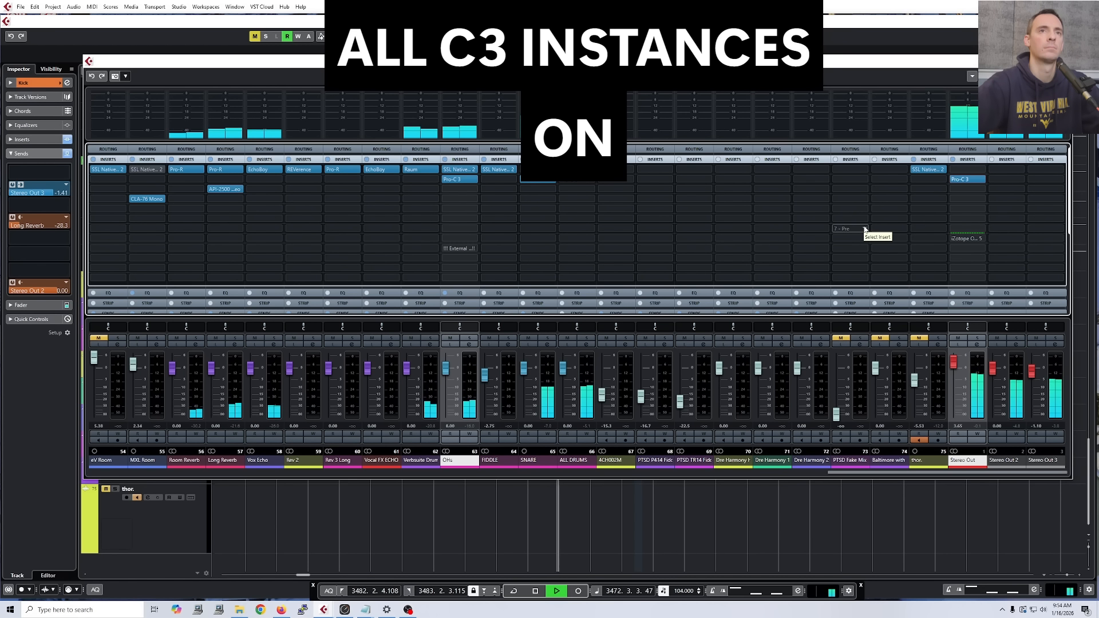
Compare the playing full mix by repeatedly bypassing and re-enabling all linked Pro-C 3 inserts from the Stereo Out channel, leaving them active
left_click(953, 180)
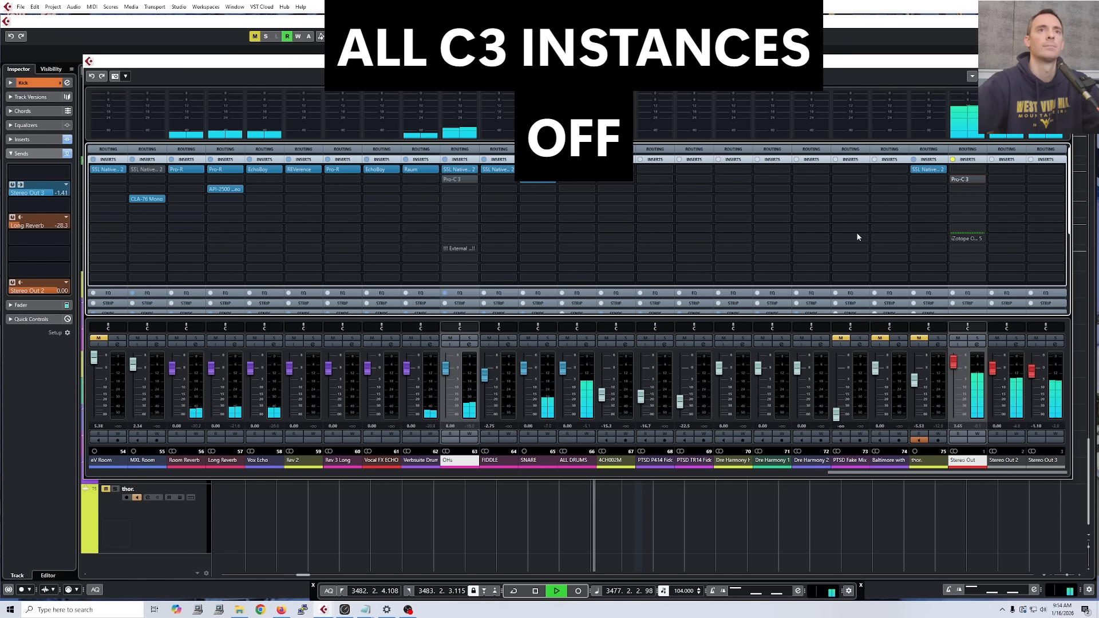
left_click(954, 179)
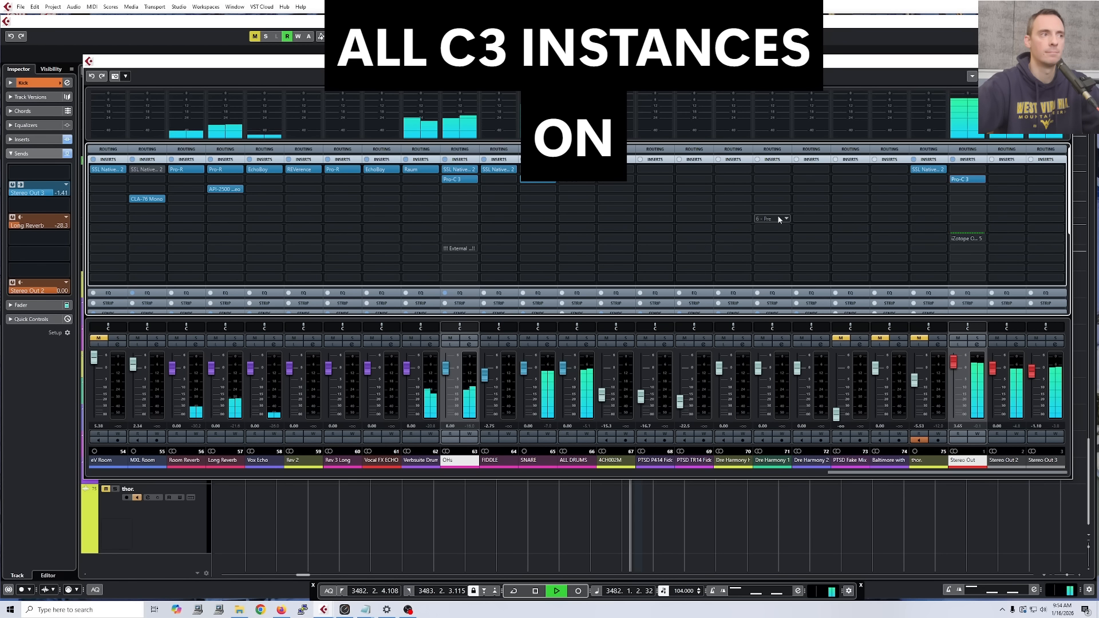
left_click(954, 180)
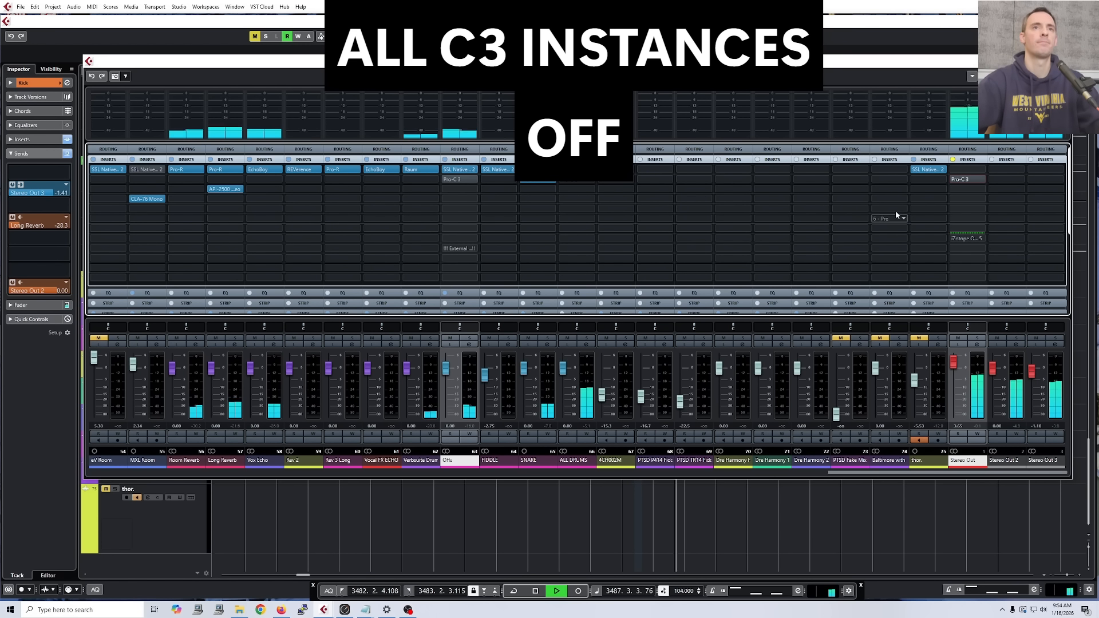
left_click(954, 179, "alt")
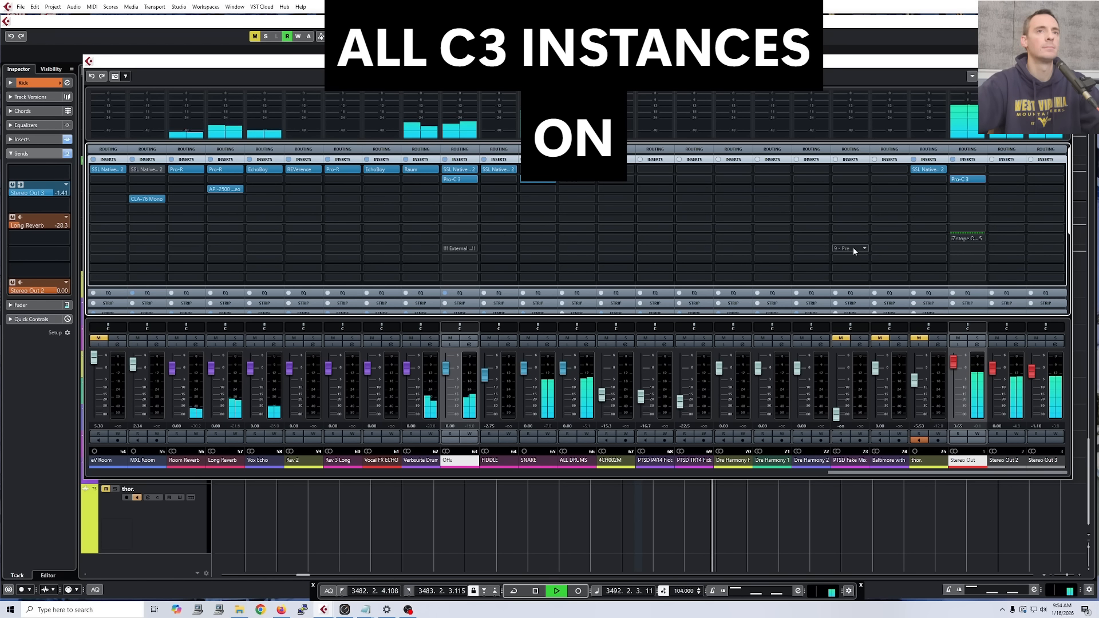
left_click(954, 182)
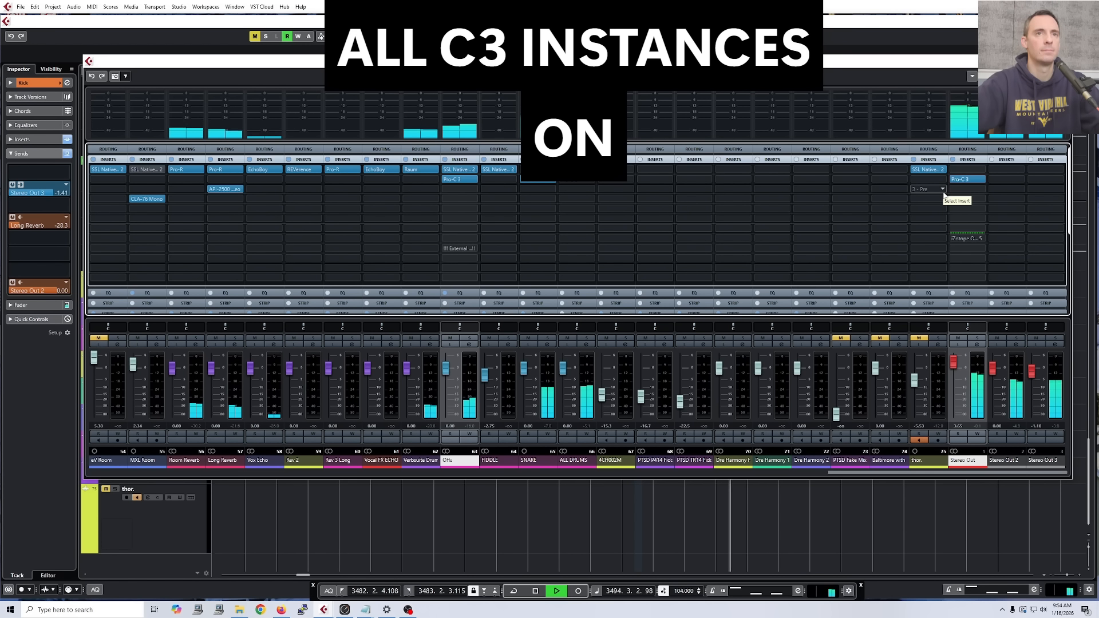
left_click(954, 181)
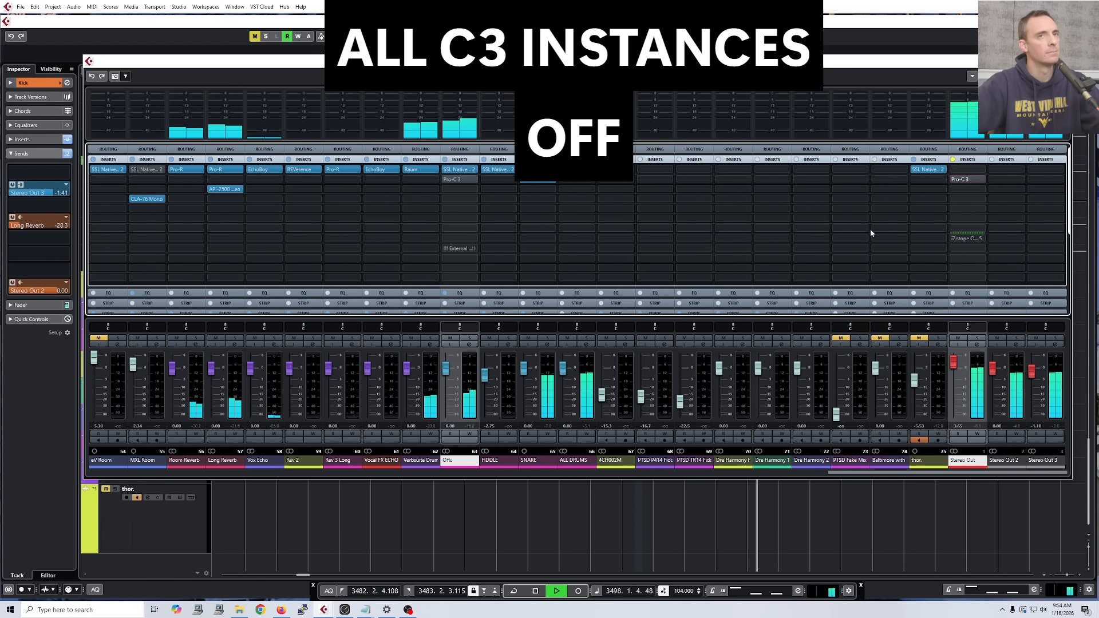
left_click(954, 179)
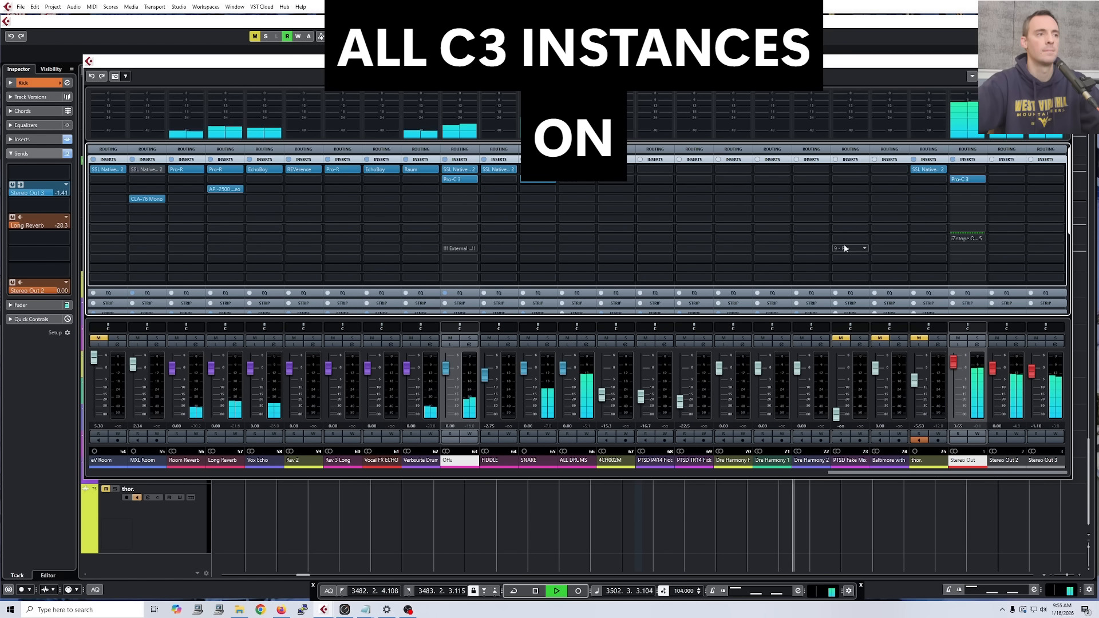
left_click(954, 179)
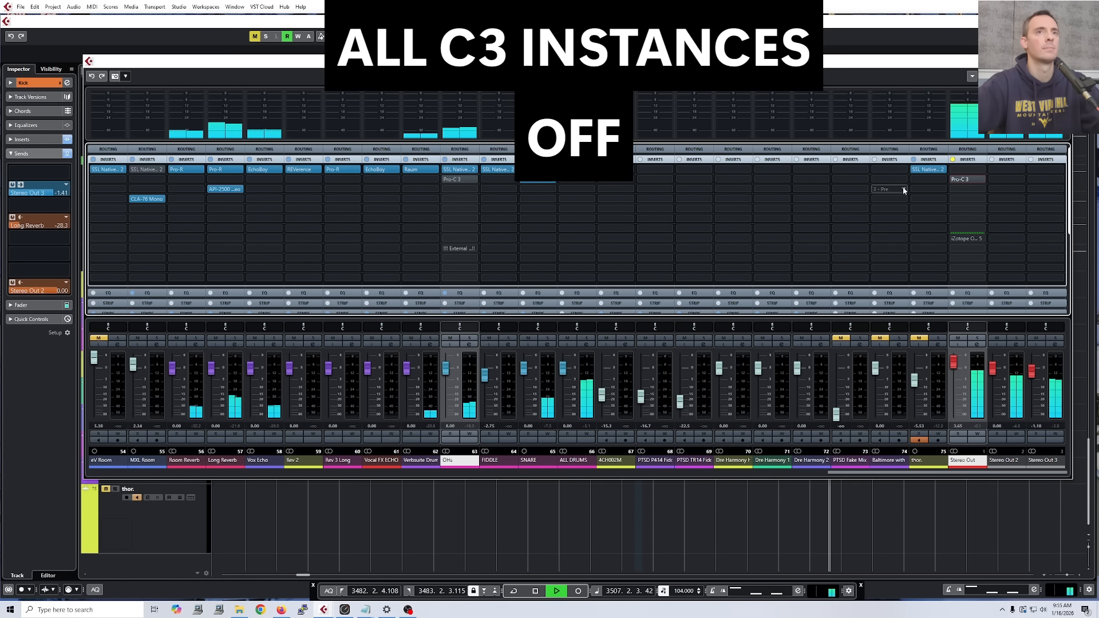
left_click(956, 180)
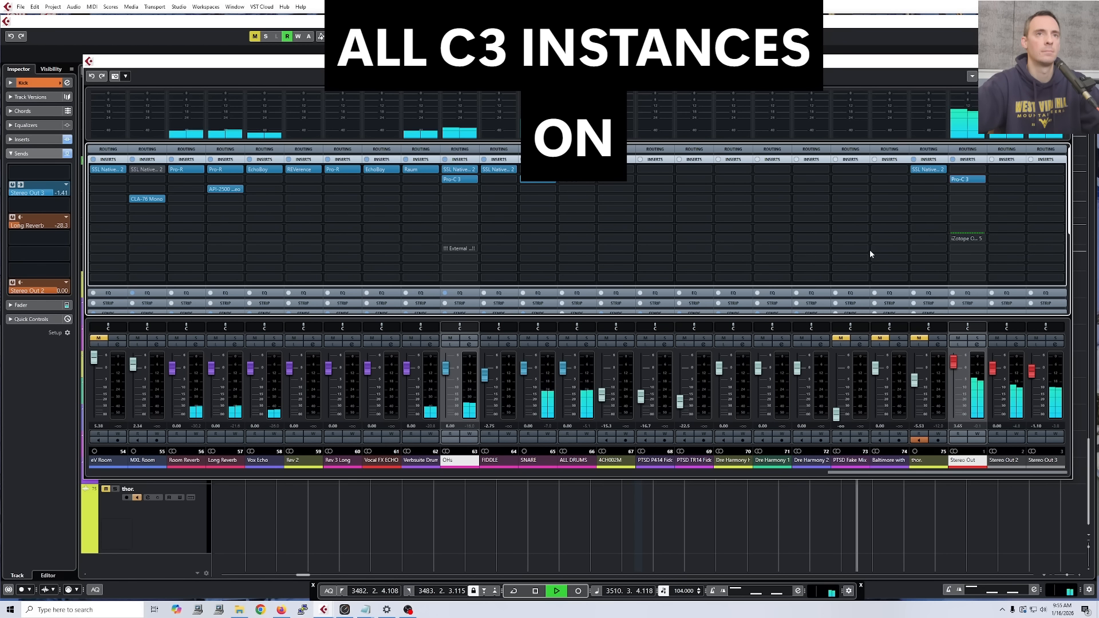
left_click(956, 181)
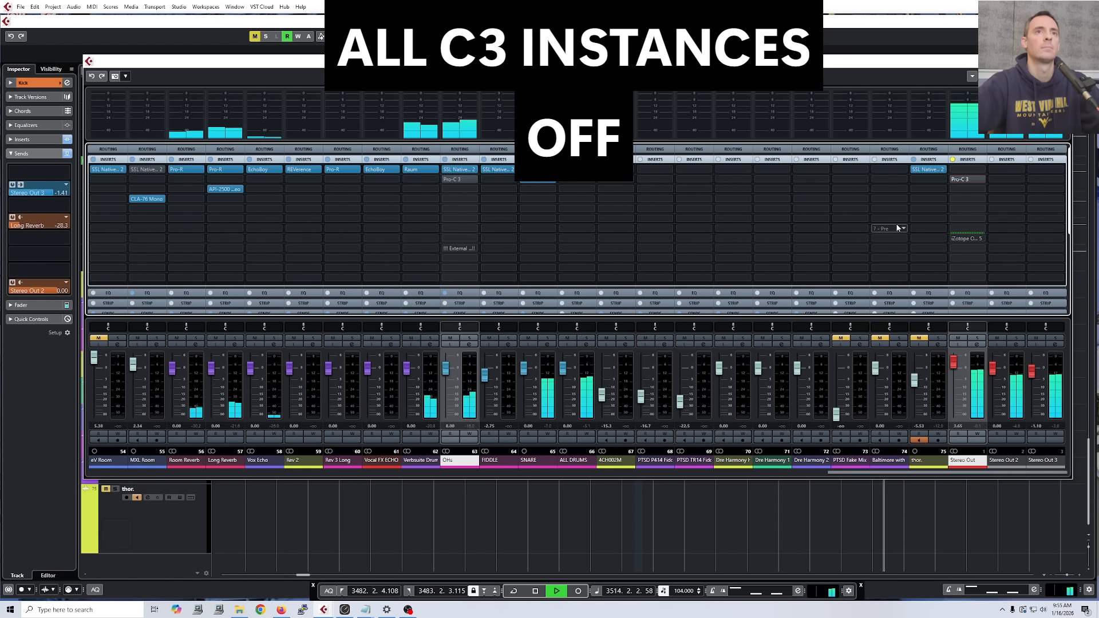
left_click(954, 179)
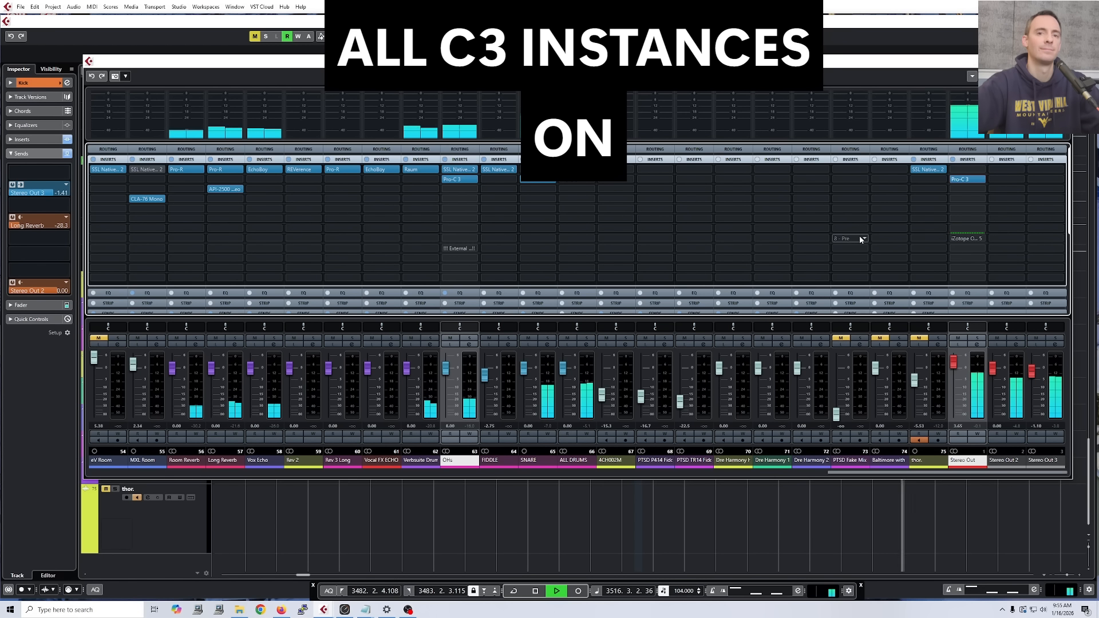
left_click(954, 180)
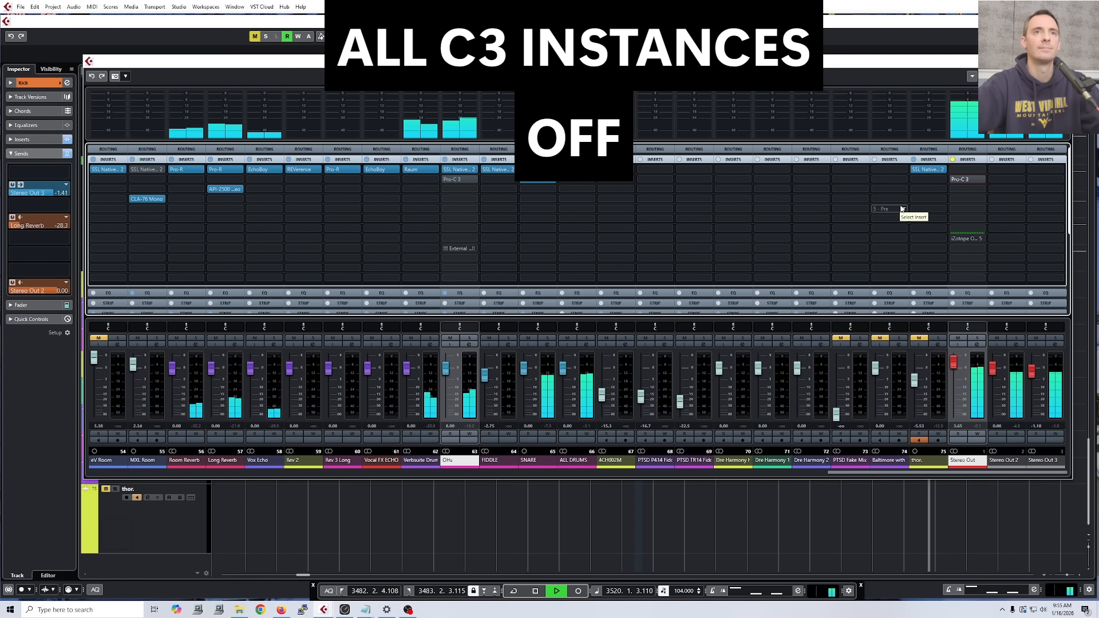
left_click(954, 181)
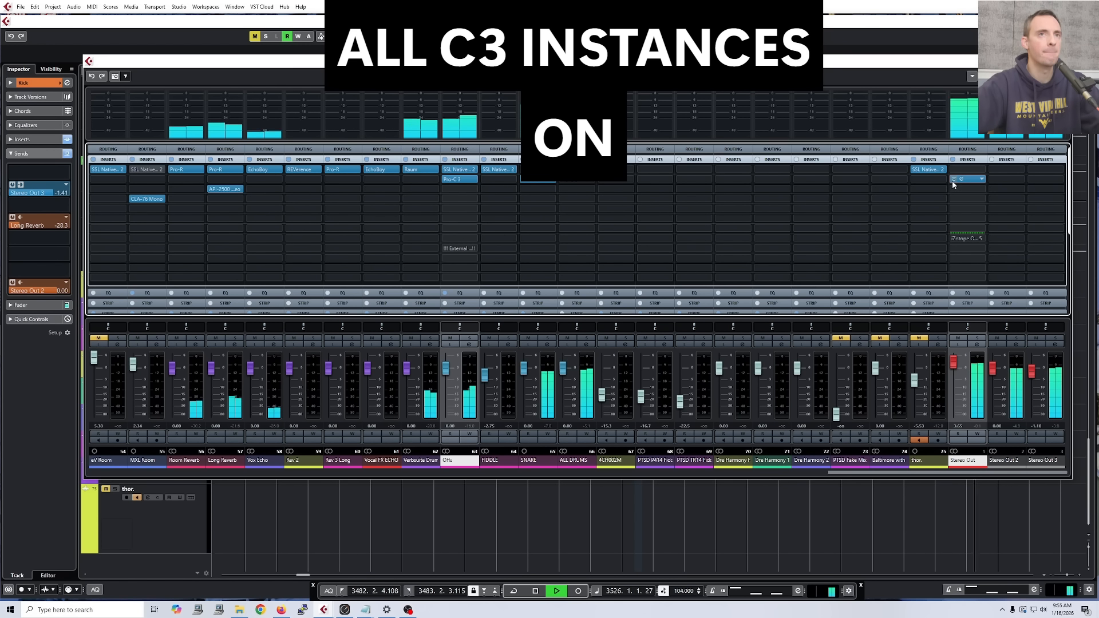
left_click(953, 180)
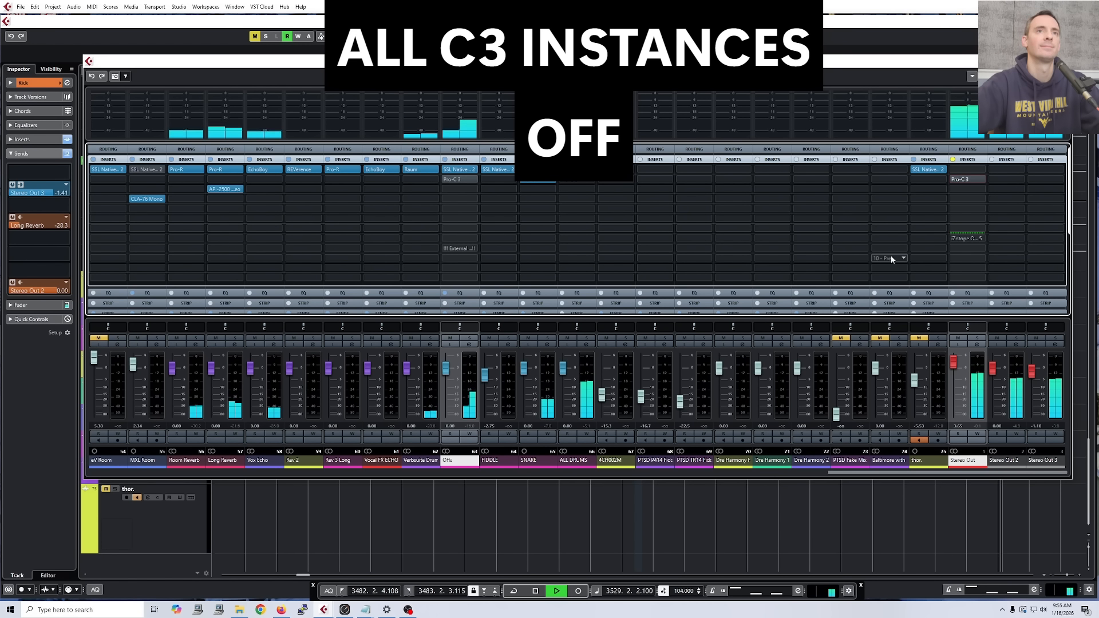
left_click(952, 179, "alt+shift")
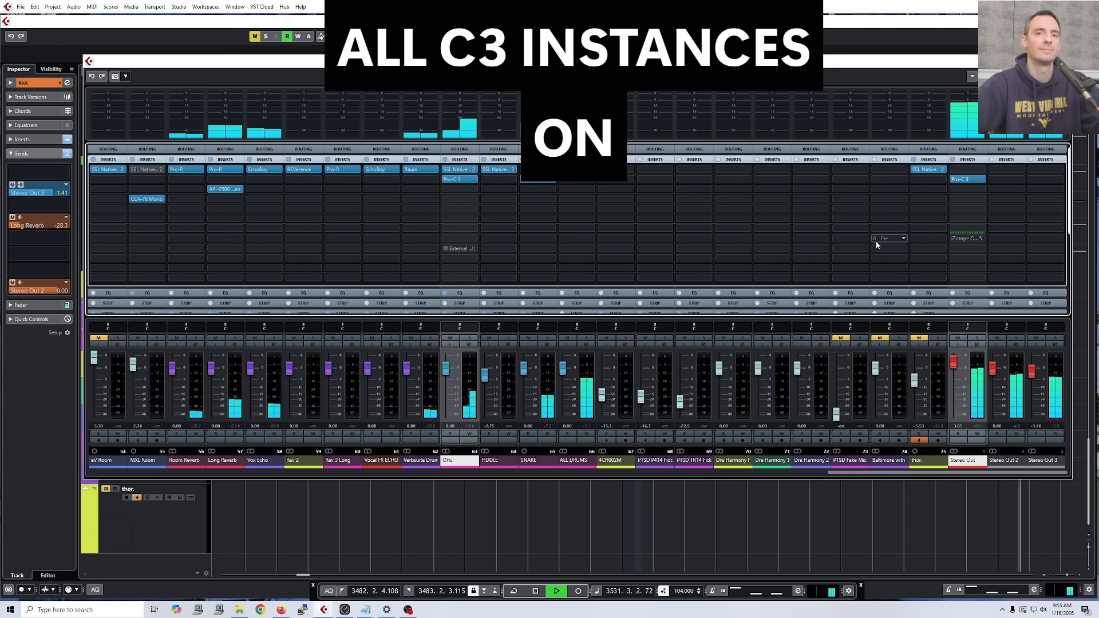